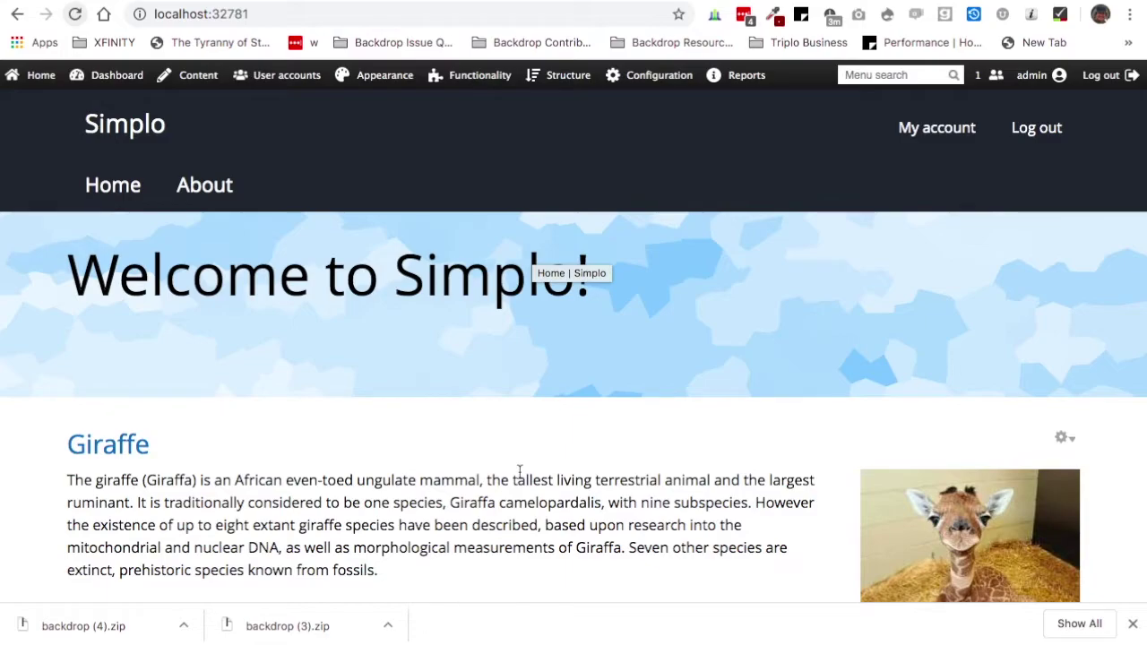
Look through the animal posts listed on the Simplo home page.
scroll(518, 472, "down", 7)
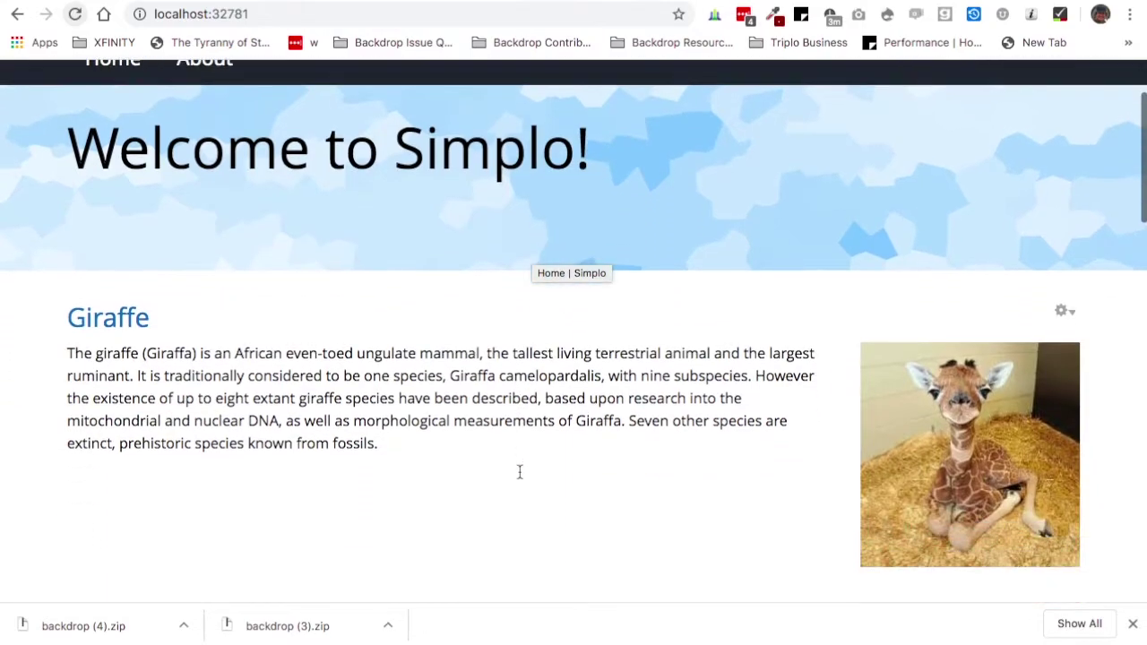
scroll(520, 474, "down", 7)
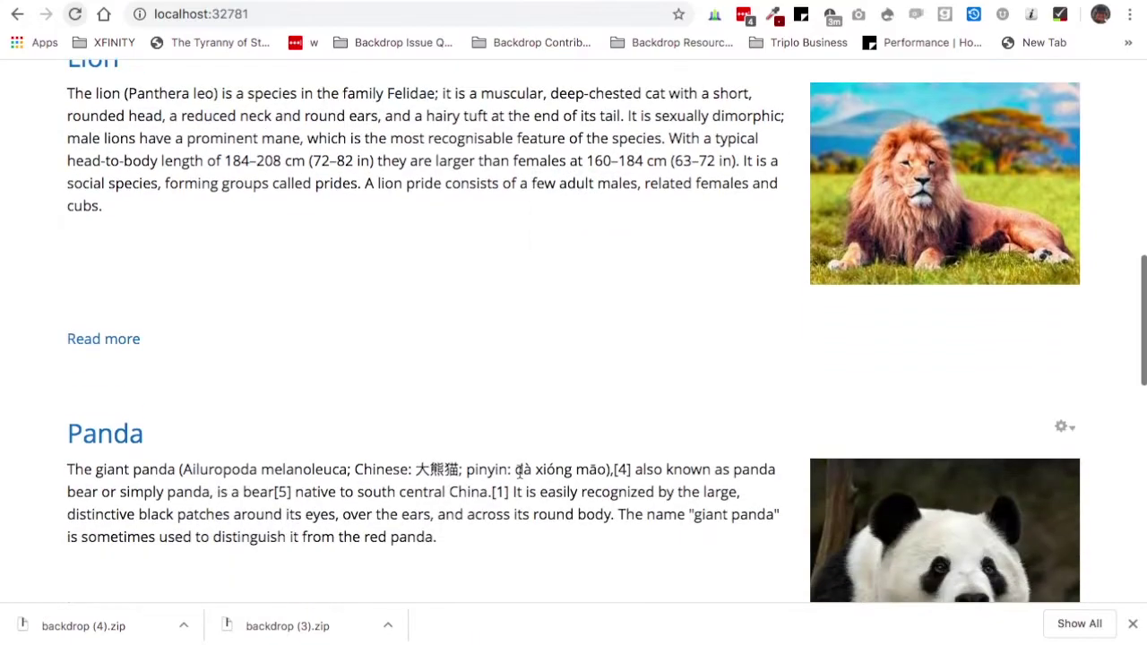
scroll(519, 473, "down", 3)
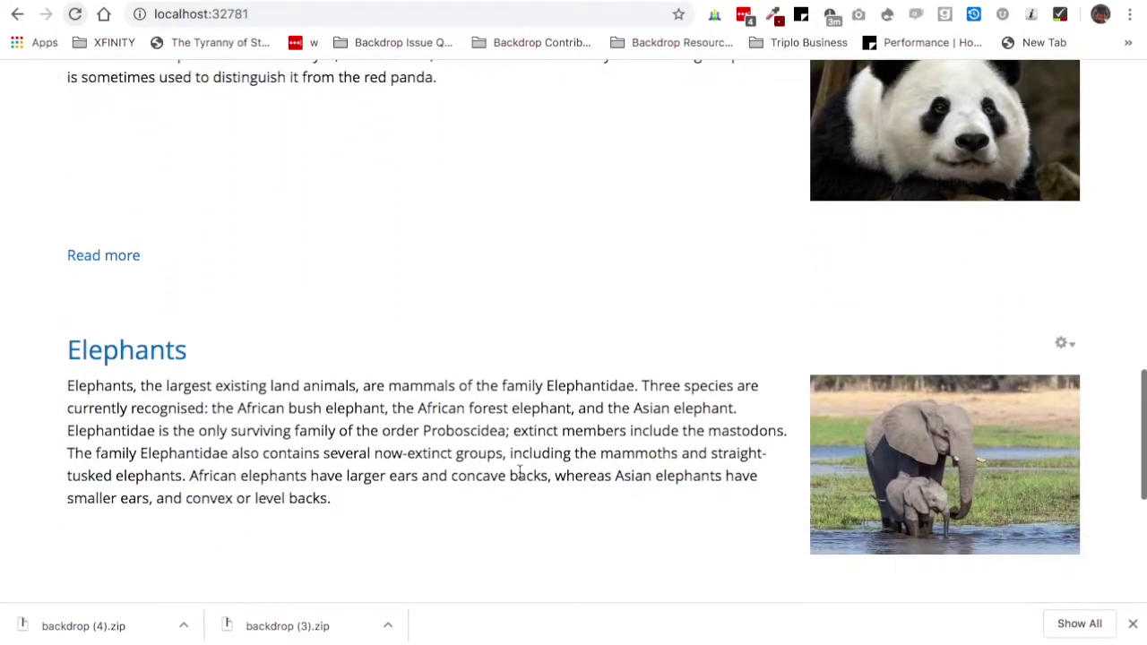
scroll(519, 477, "up", 15)
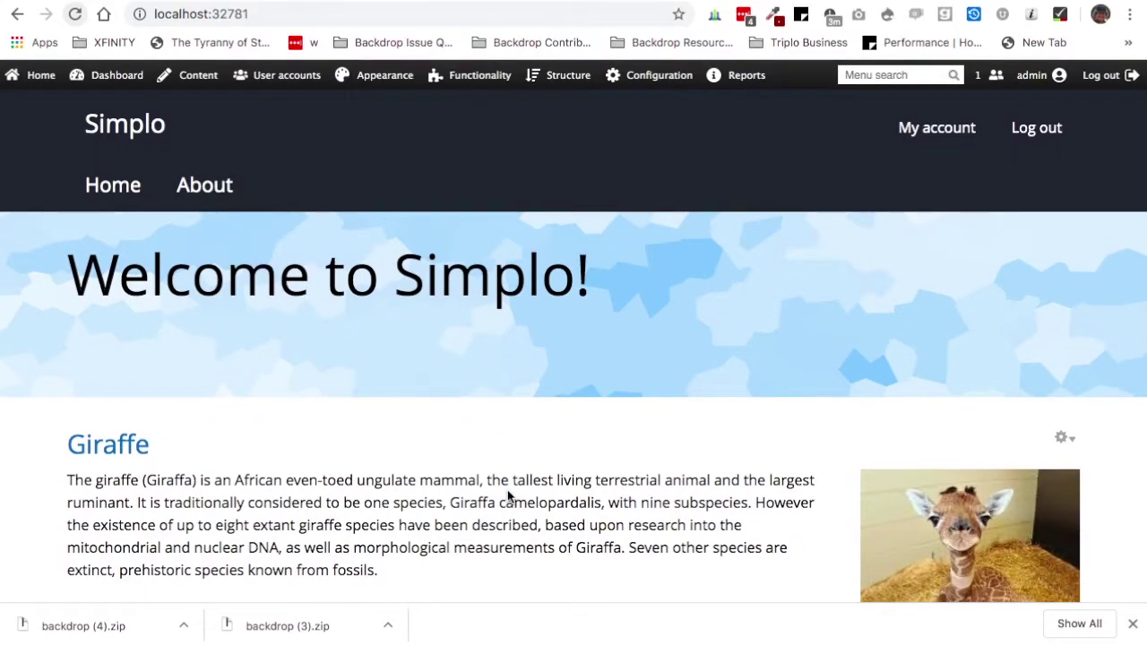
Open the site's Layouts administration page and review the existing layouts and their templates.
mouse_move(490, 84)
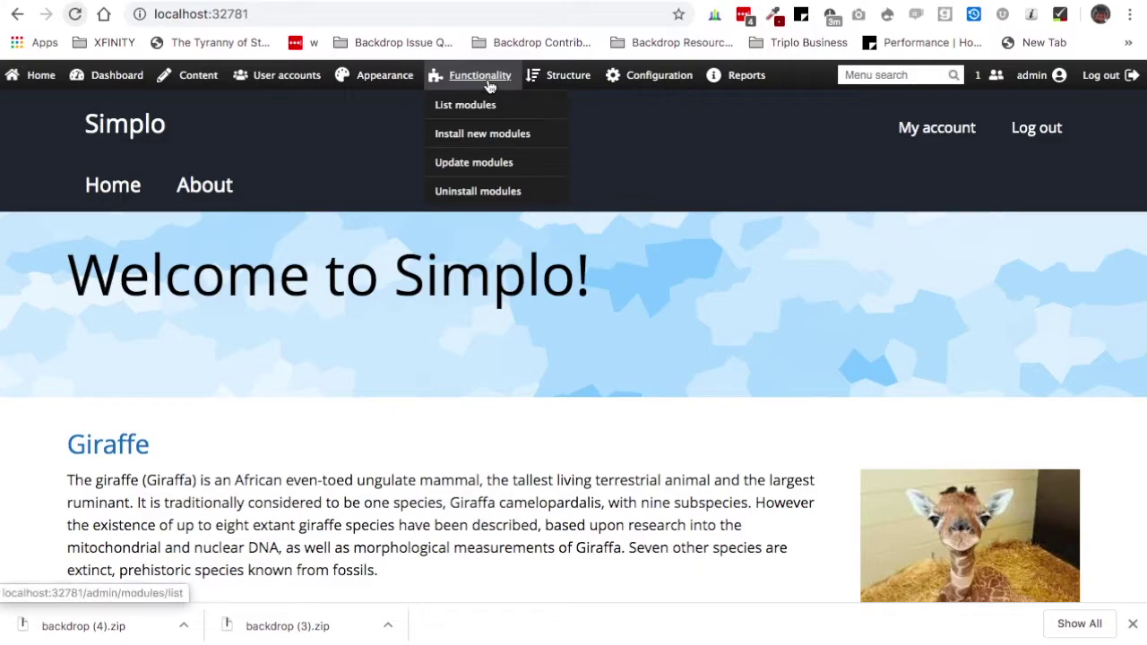
mouse_move(562, 81)
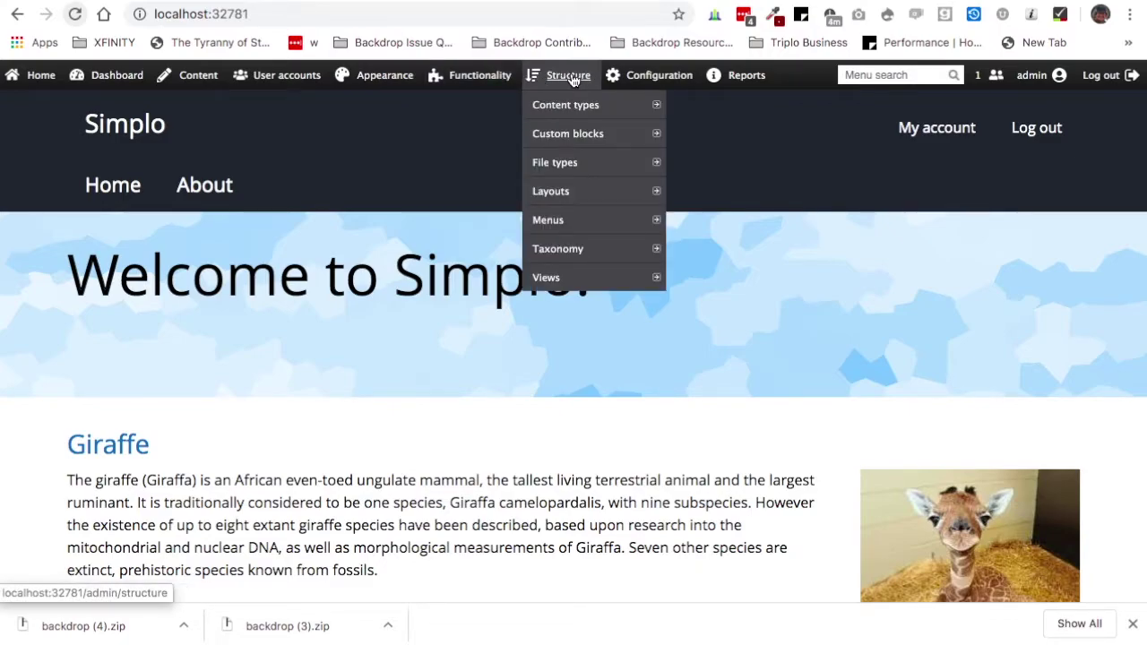
mouse_move(563, 190)
left_click(564, 195)
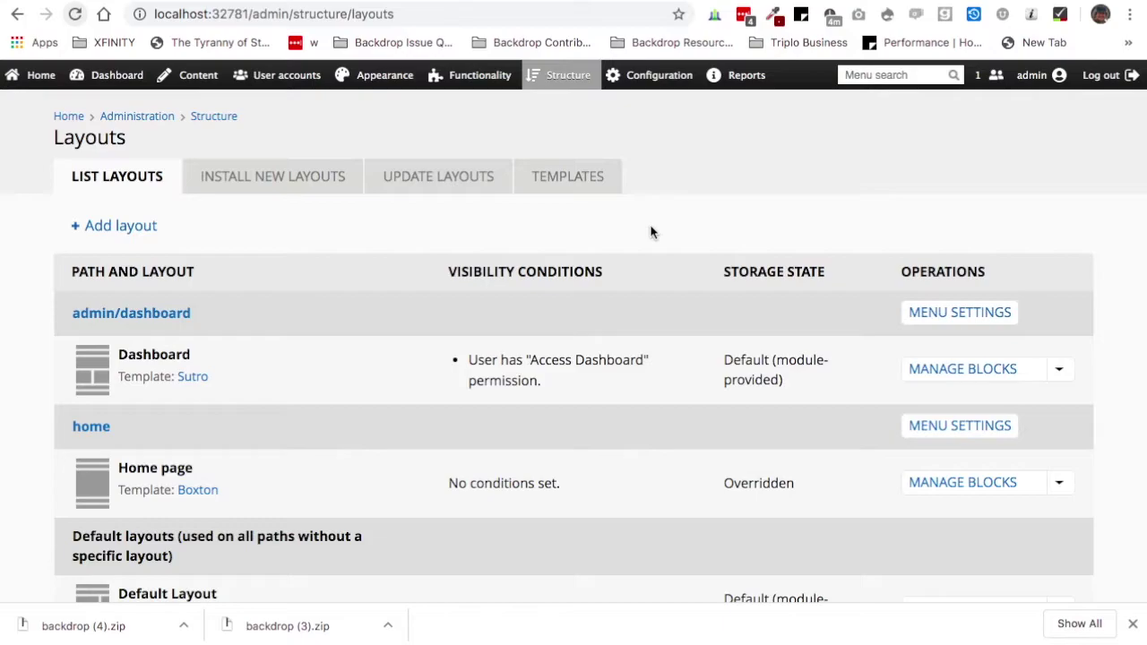
scroll(651, 232, "down", 3)
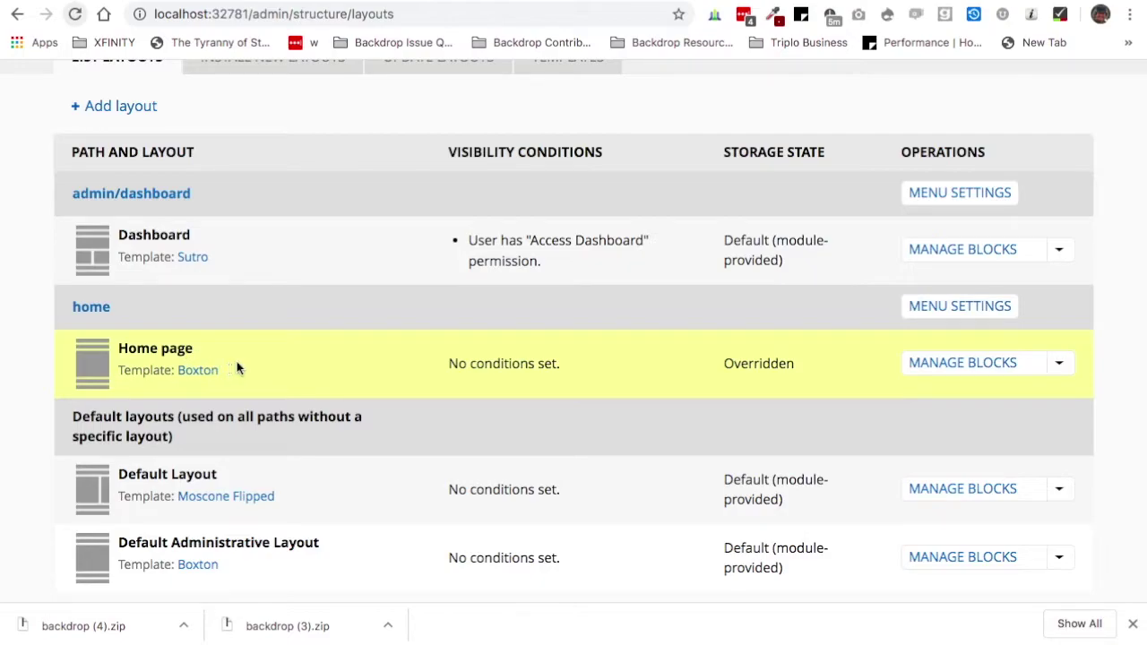
scroll(240, 363, "up", 2)
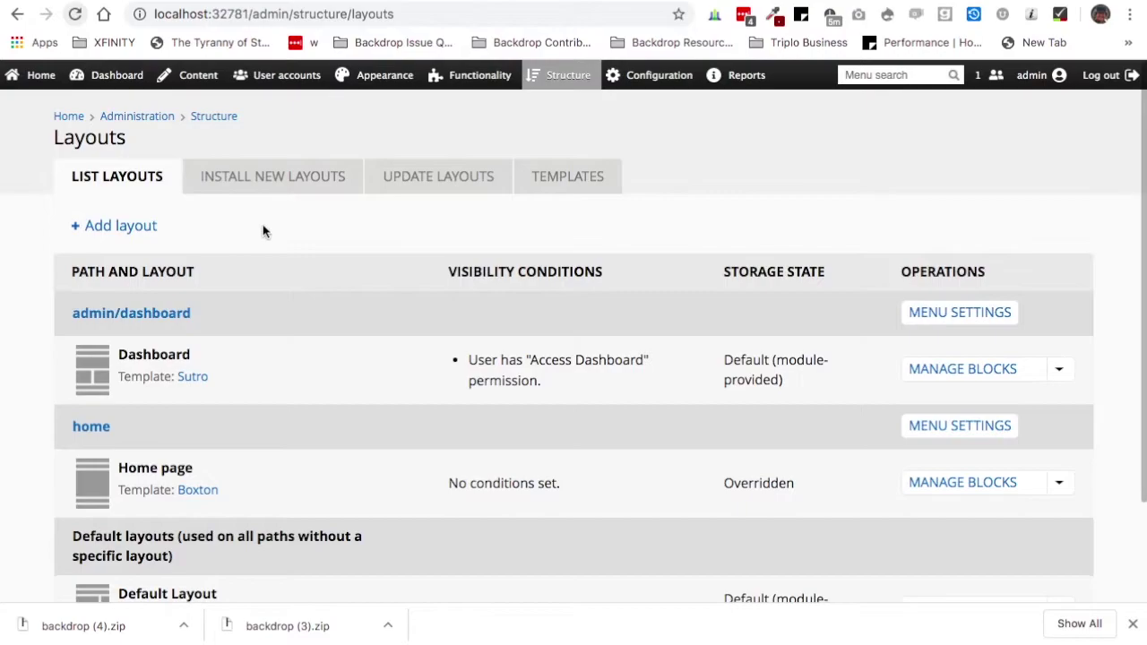
Browse the layouts offered for installation and check whether updates exist for the installed layouts.
left_click(275, 179)
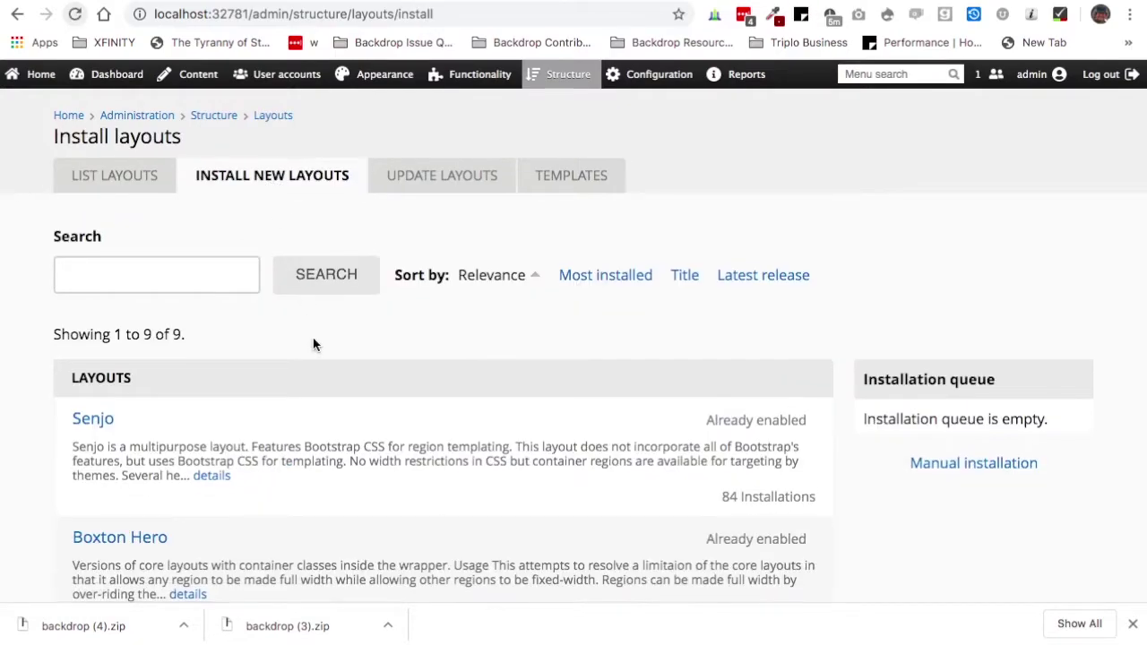
scroll(313, 344, "down", 2)
scroll(313, 345, "down", 7)
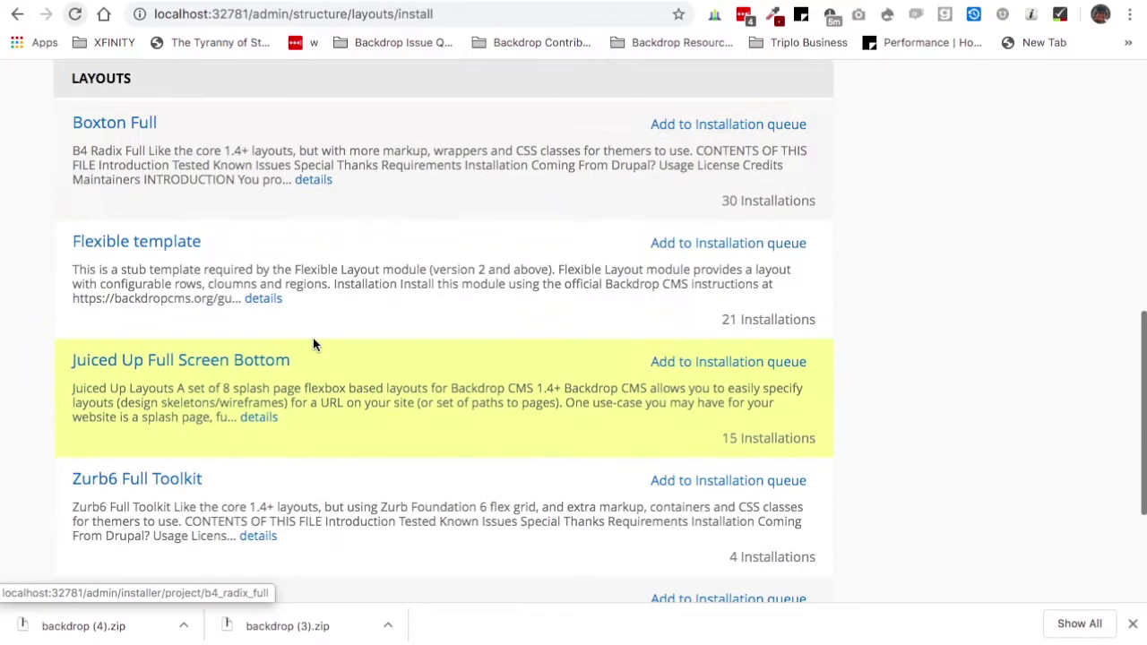
scroll(312, 344, "up", 8)
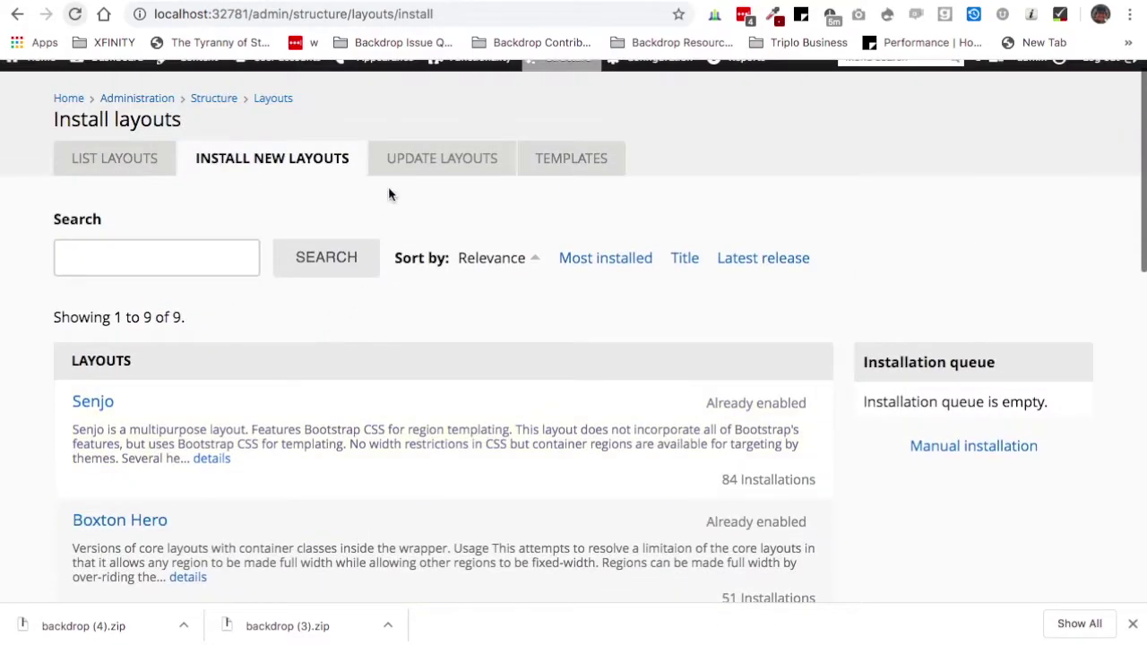
left_click(446, 162)
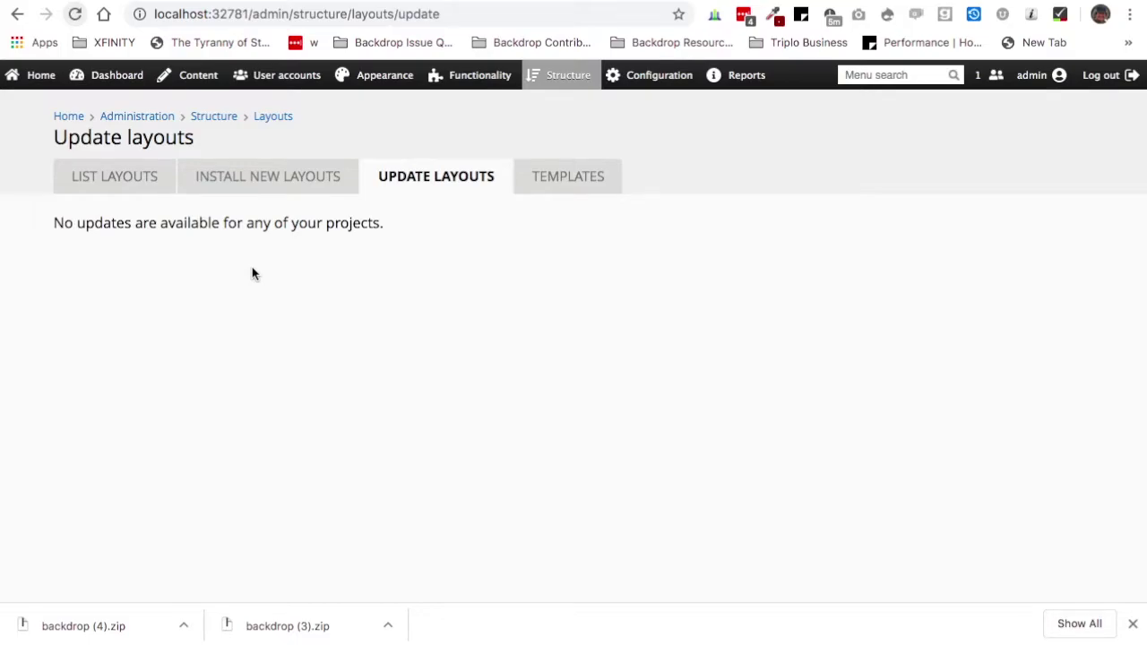
Open the layout template settings and examine the full list of templates, including the Full and Hero variants.
left_click(568, 177)
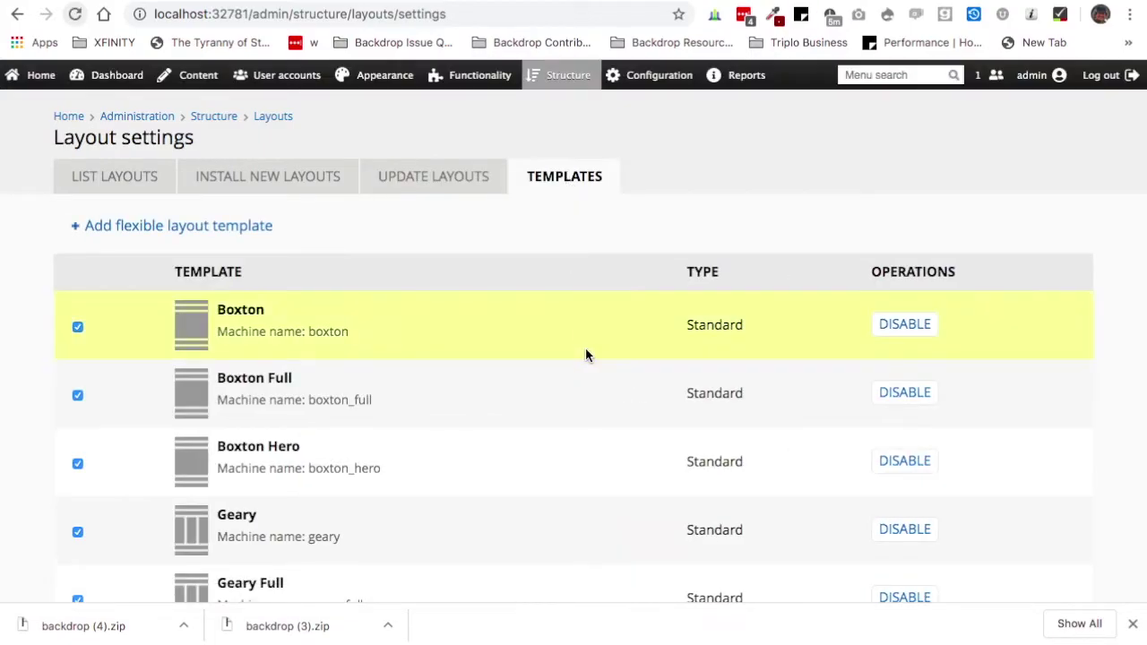
scroll(586, 351, "down", 1)
scroll(586, 350, "down", 5)
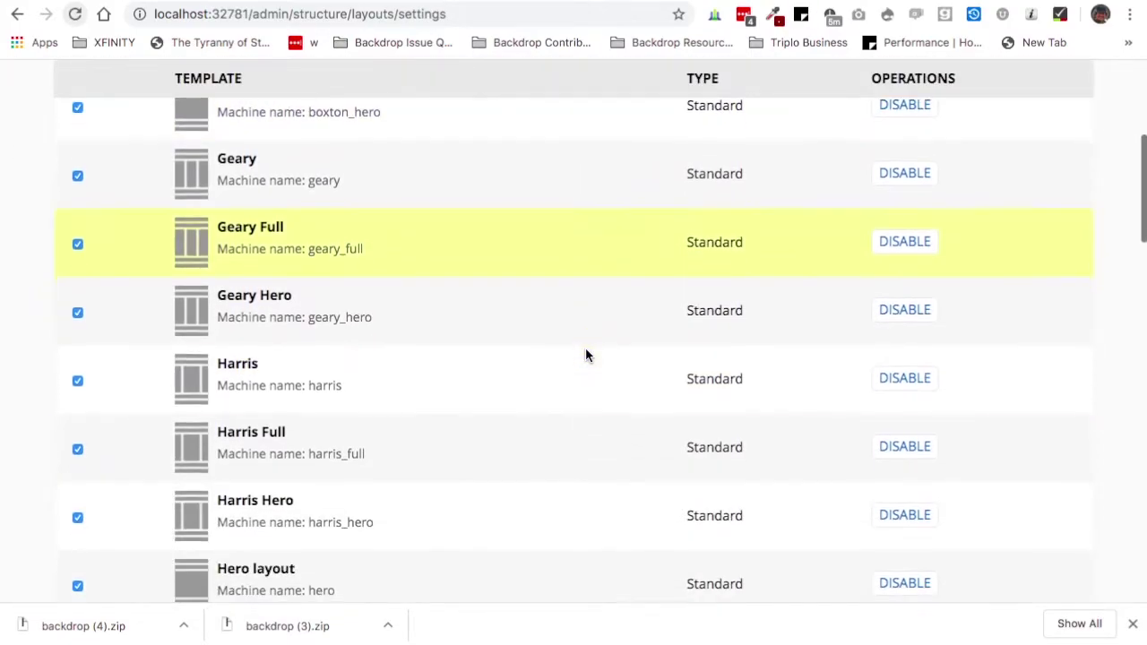
scroll(586, 352, "down", 4)
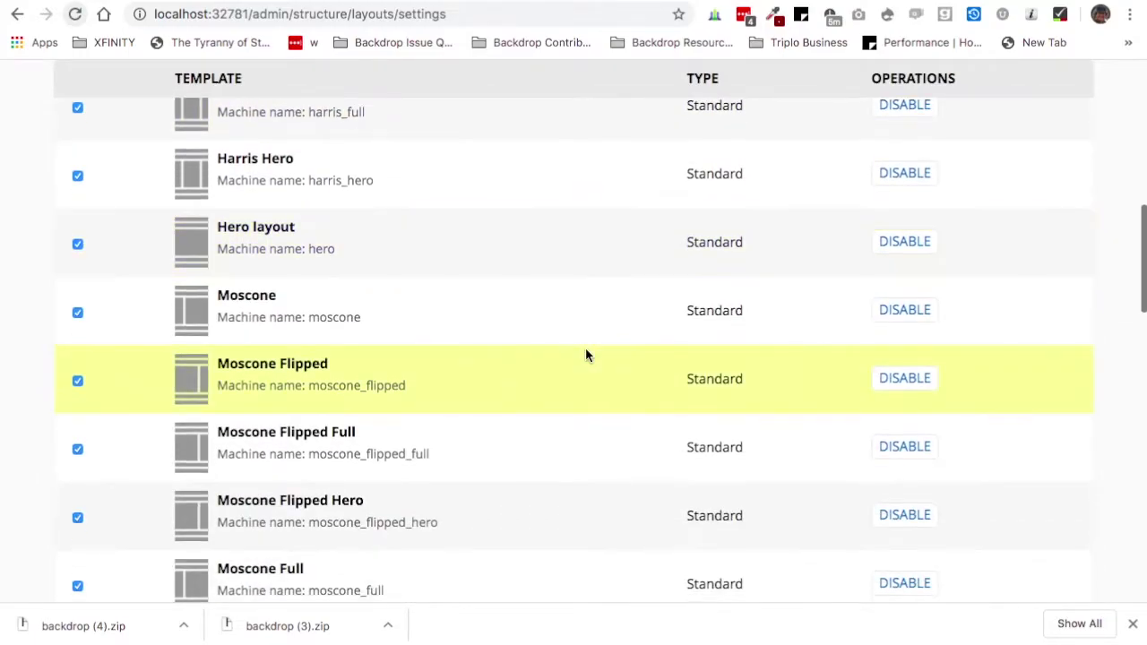
scroll(586, 356, "down", 3)
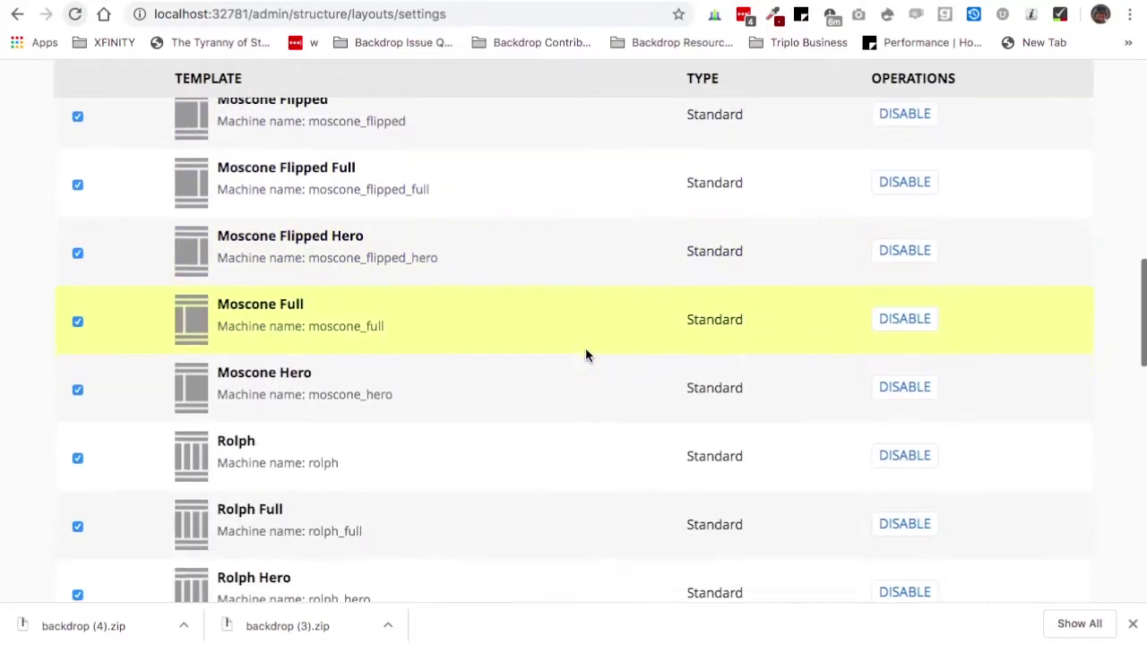
scroll(585, 355, "down", 1)
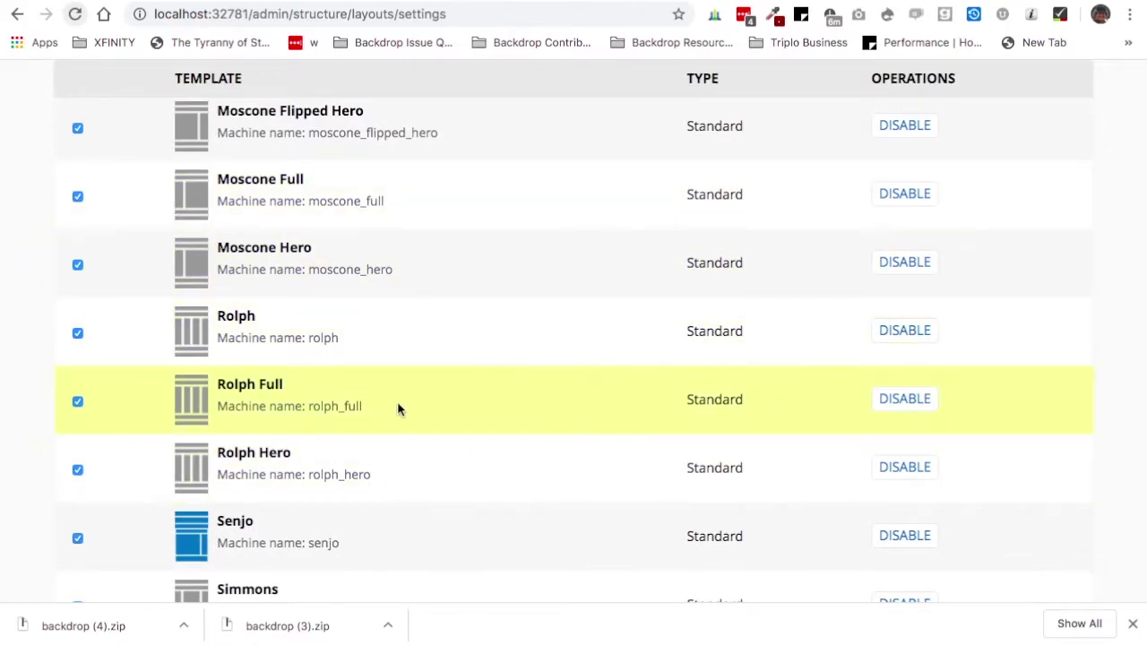
scroll(397, 405, "down", 4)
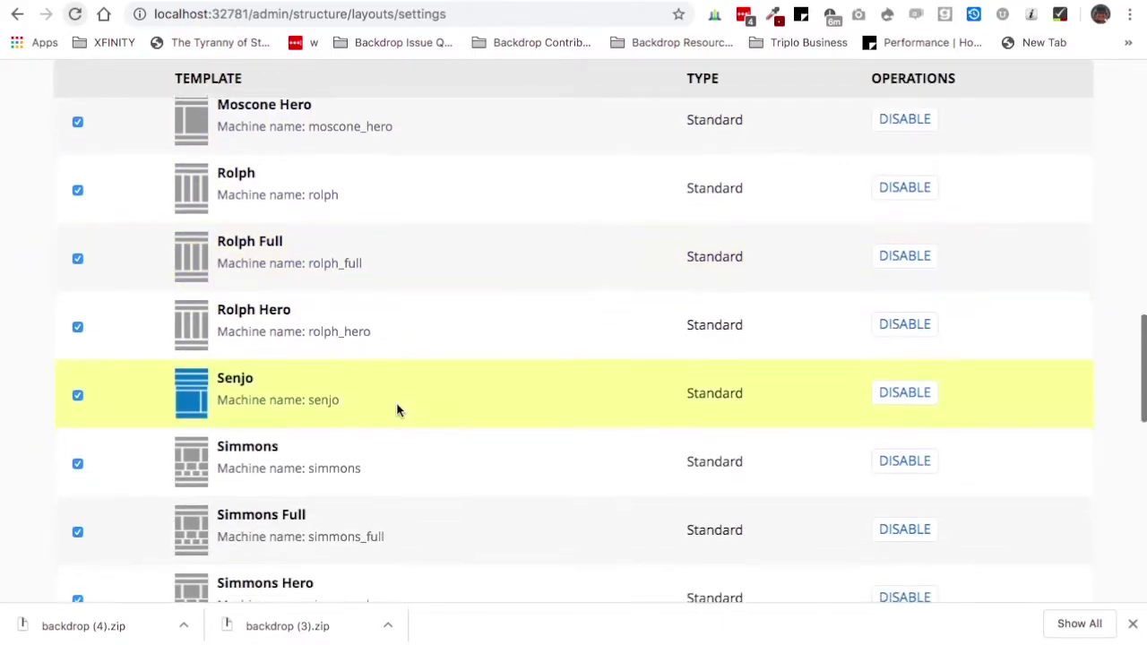
scroll(397, 409, "down", 3)
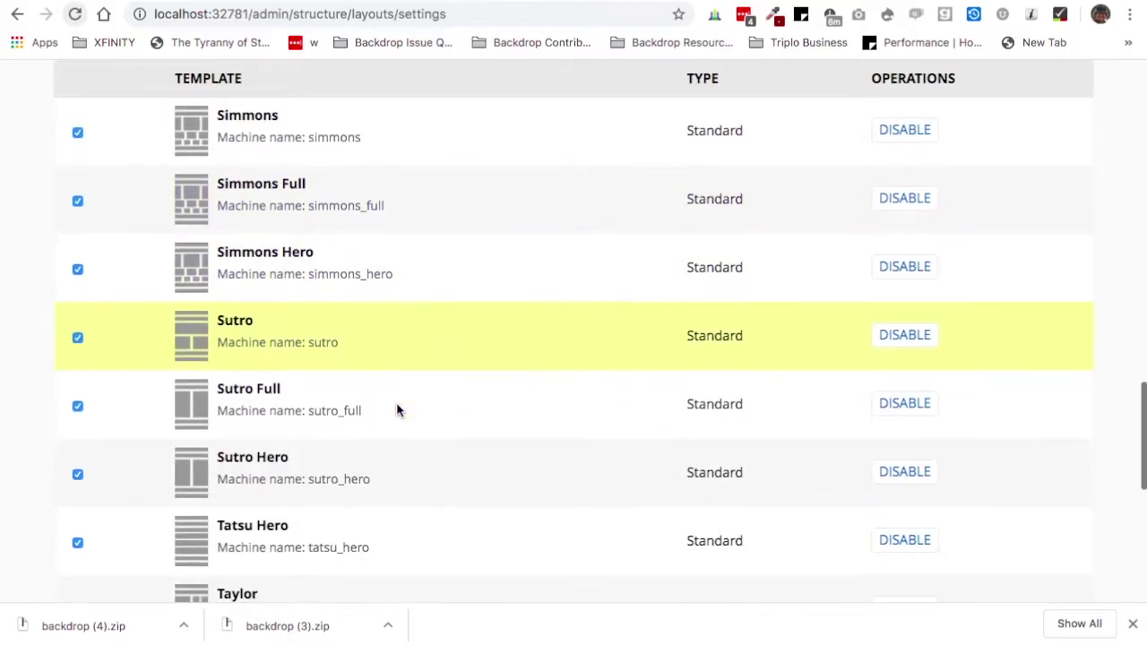
scroll(397, 409, "up", 8)
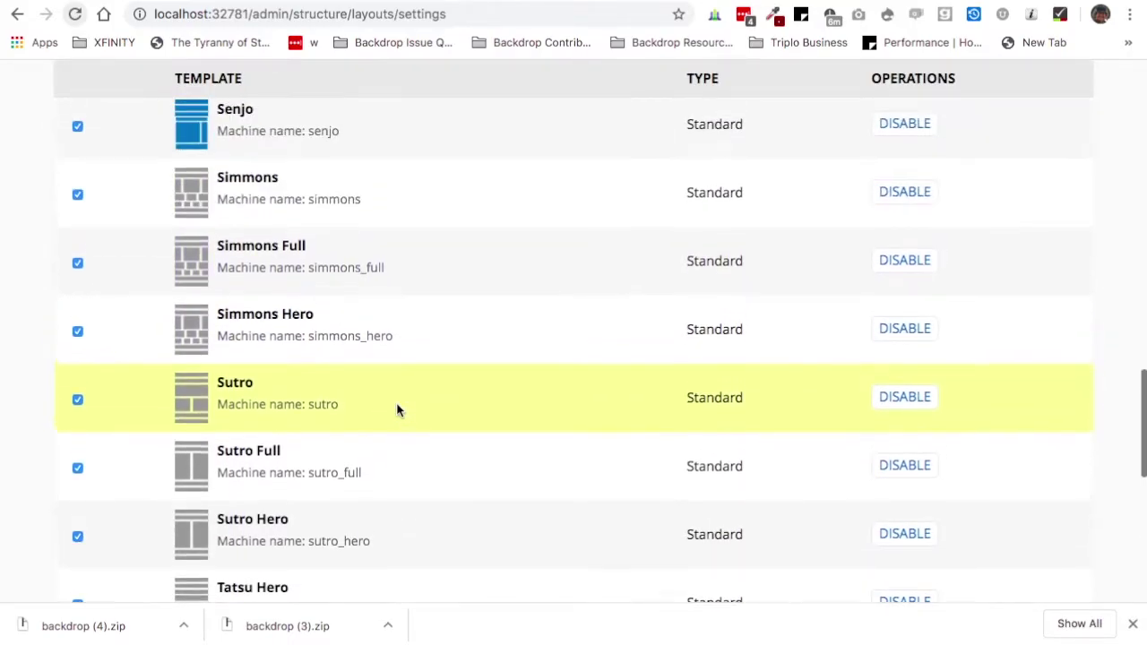
scroll(397, 410, "up", 10)
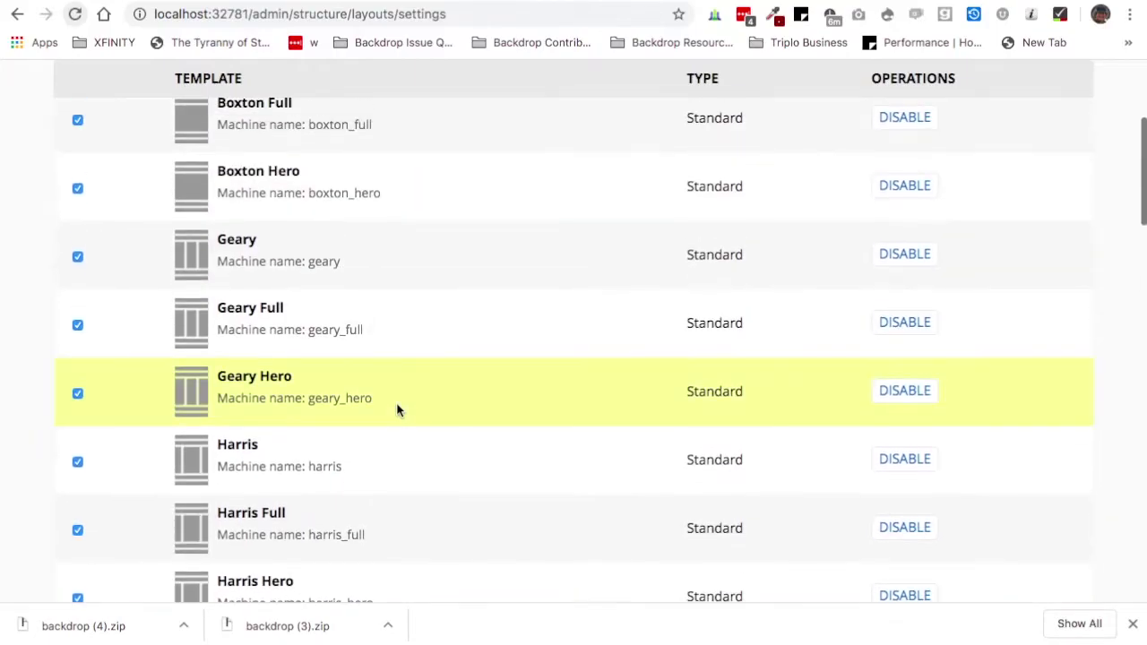
scroll(397, 409, "up", 2)
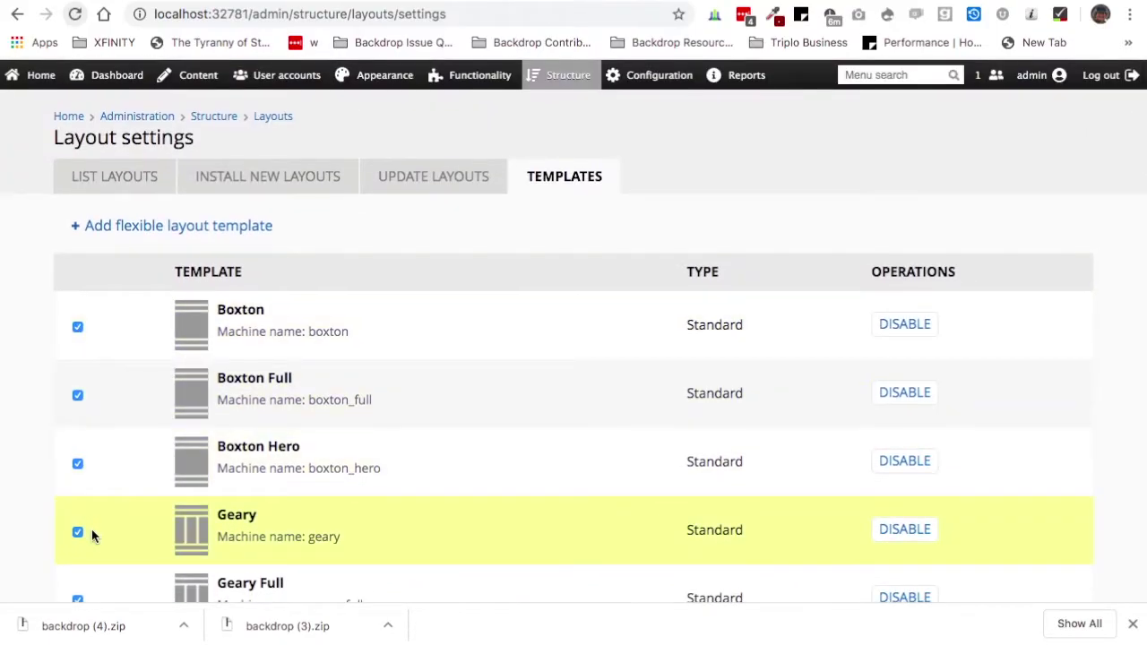
scroll(91, 536, "down", 6)
scroll(93, 532, "up", 6)
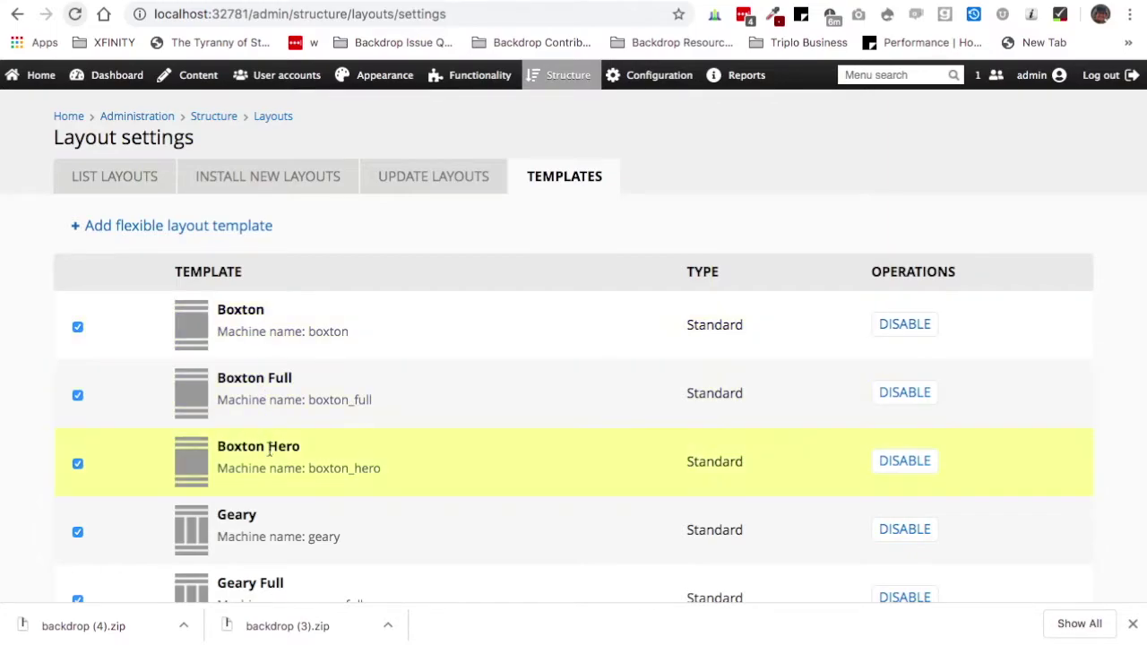
scroll(269, 452, "down", 4)
scroll(269, 454, "up", 3)
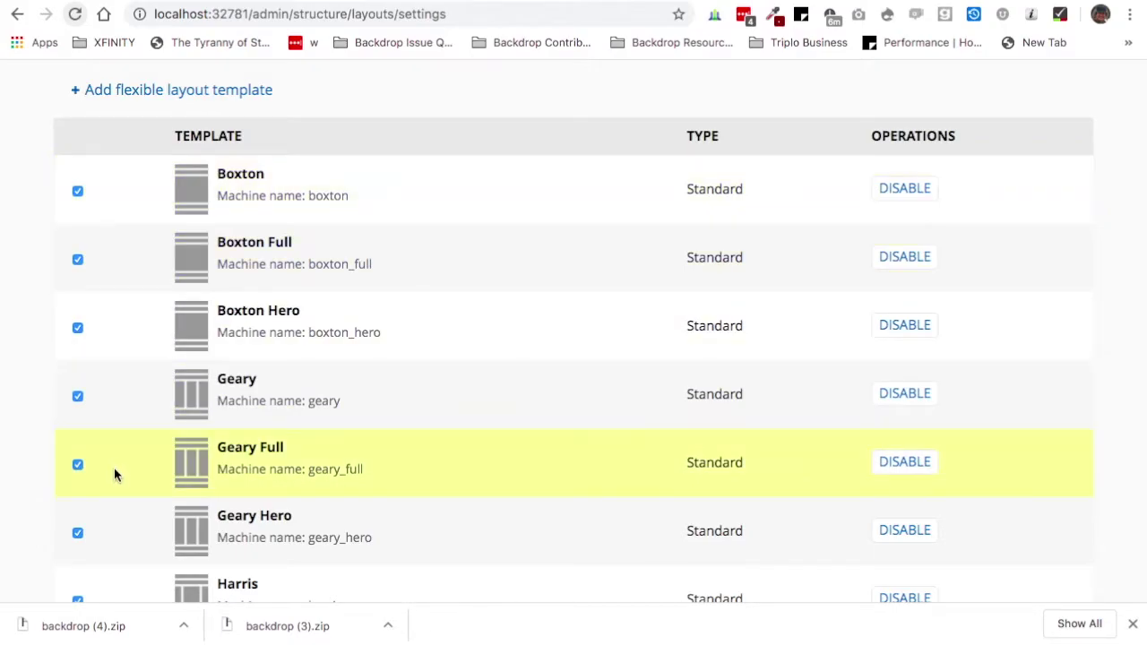
scroll(114, 473, "down", 2)
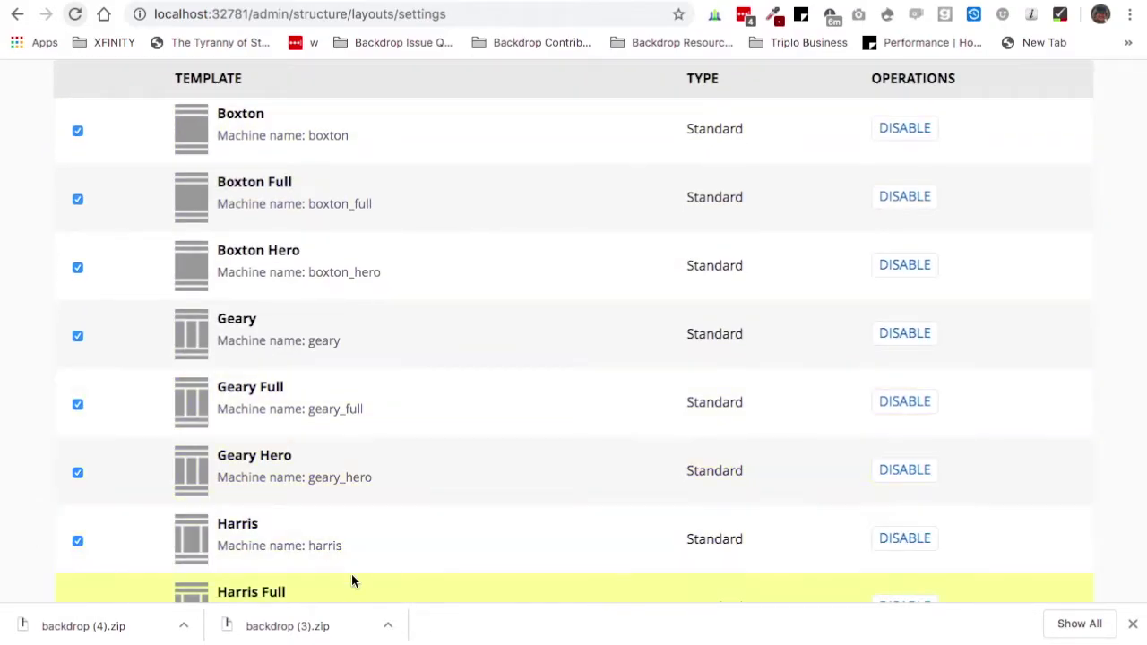
scroll(351, 581, "down", 12)
scroll(352, 575, "down", 5)
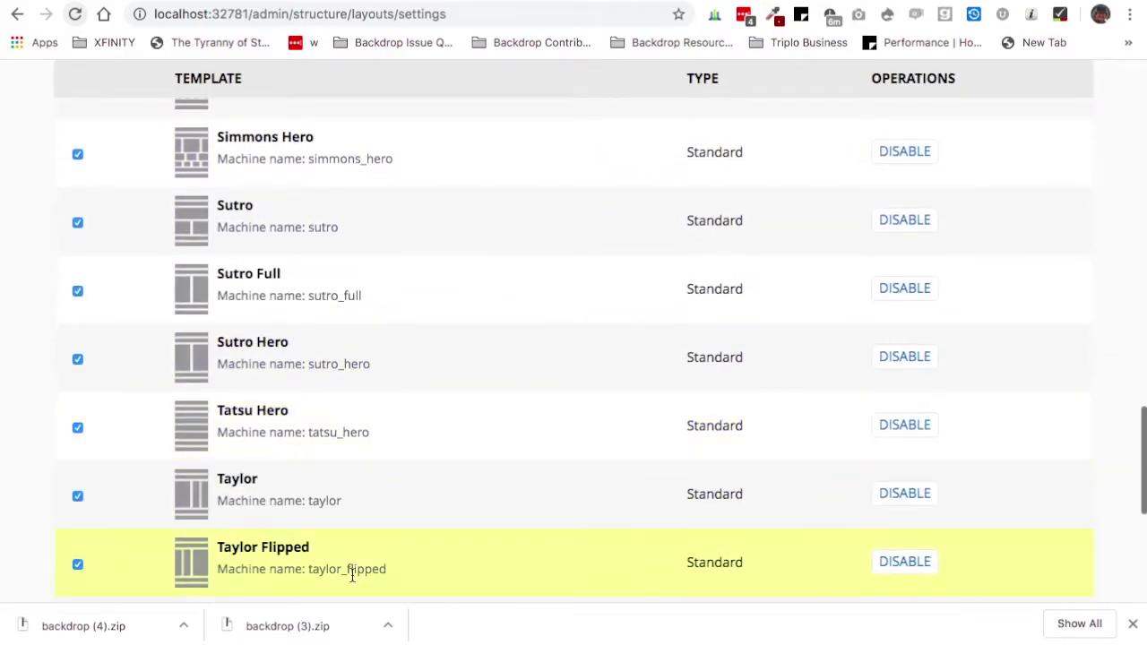
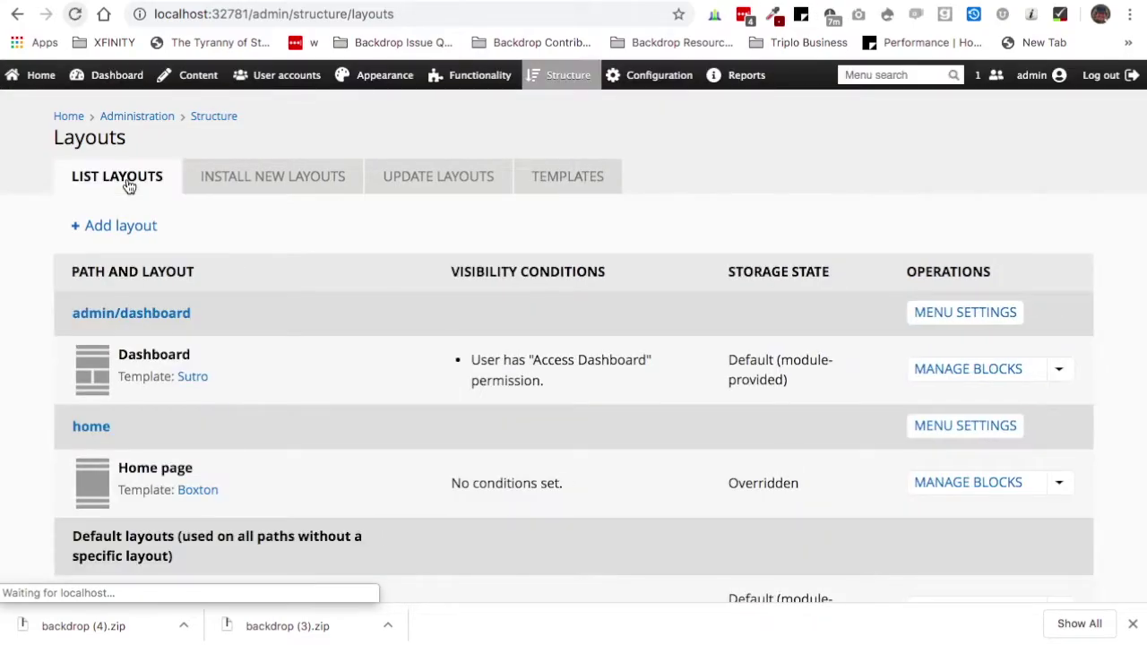
Open the administration dashboard overview and examine its blocks, from the welcome links down to content types and taxonomy.
left_click(118, 75)
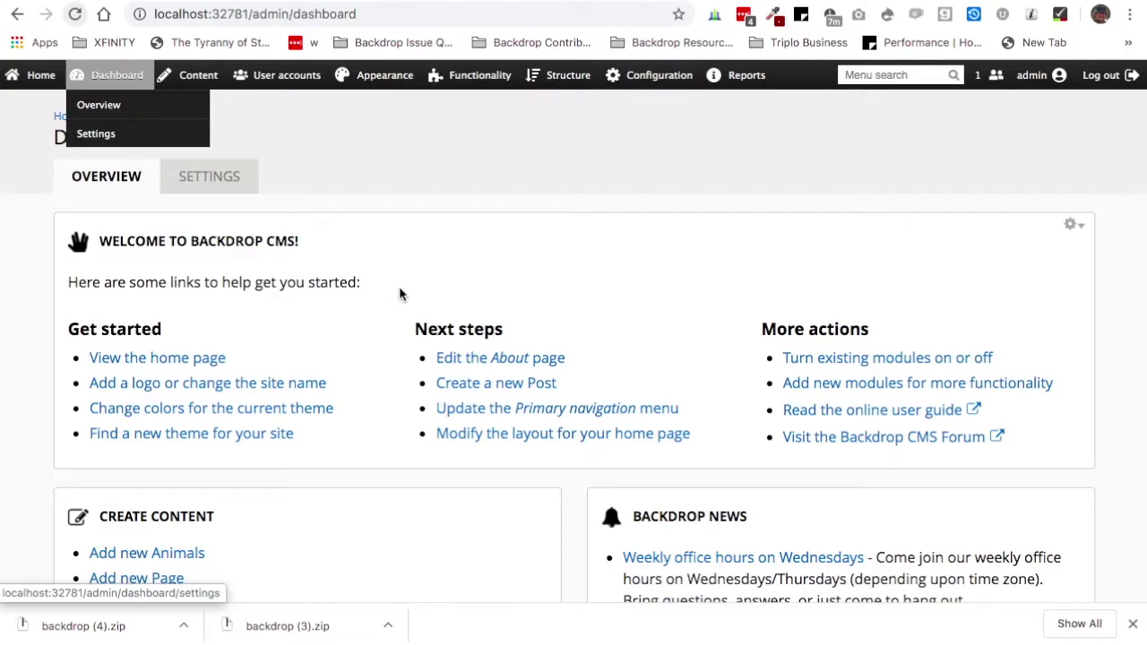
scroll(400, 289, "down", 1)
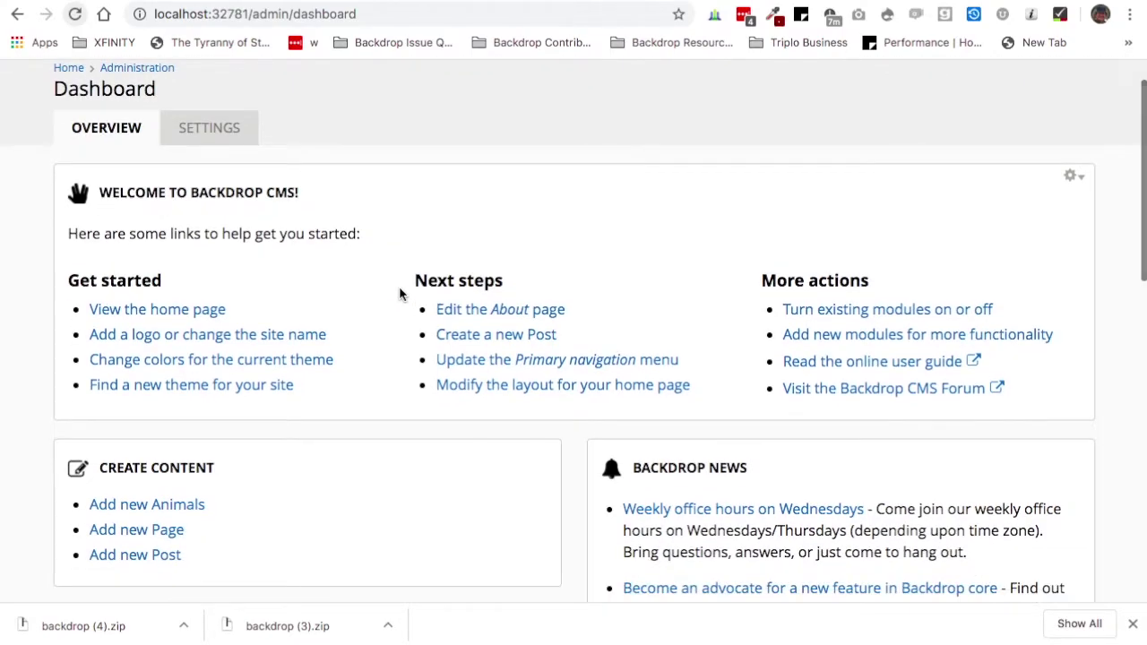
scroll(399, 289, "up", 1)
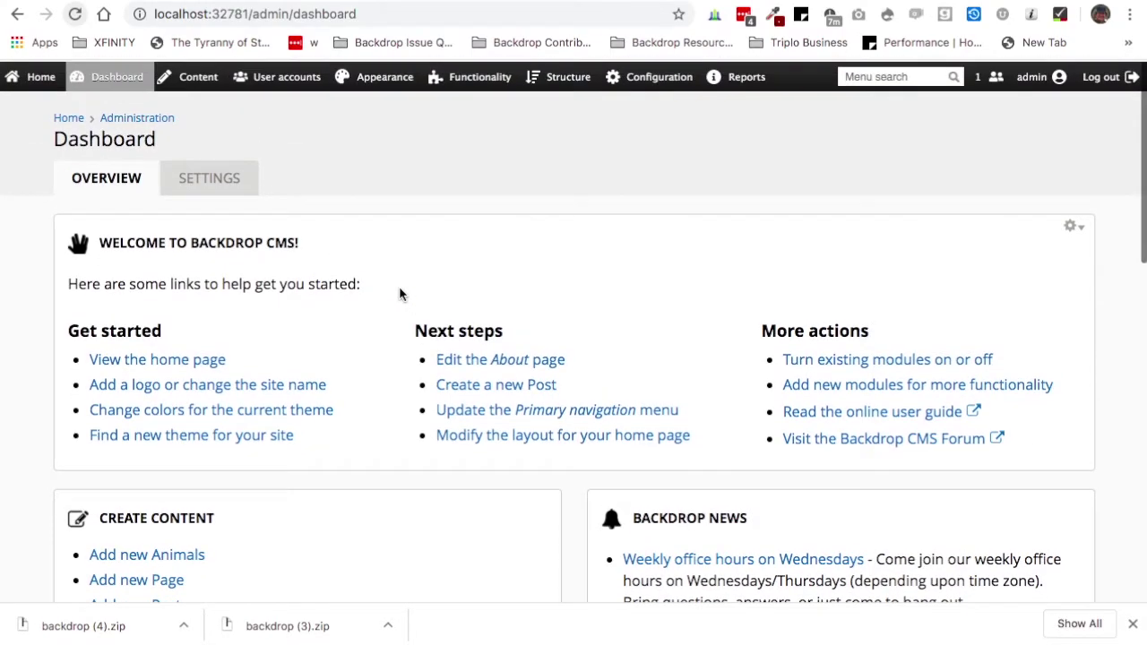
scroll(487, 361, "down", 2)
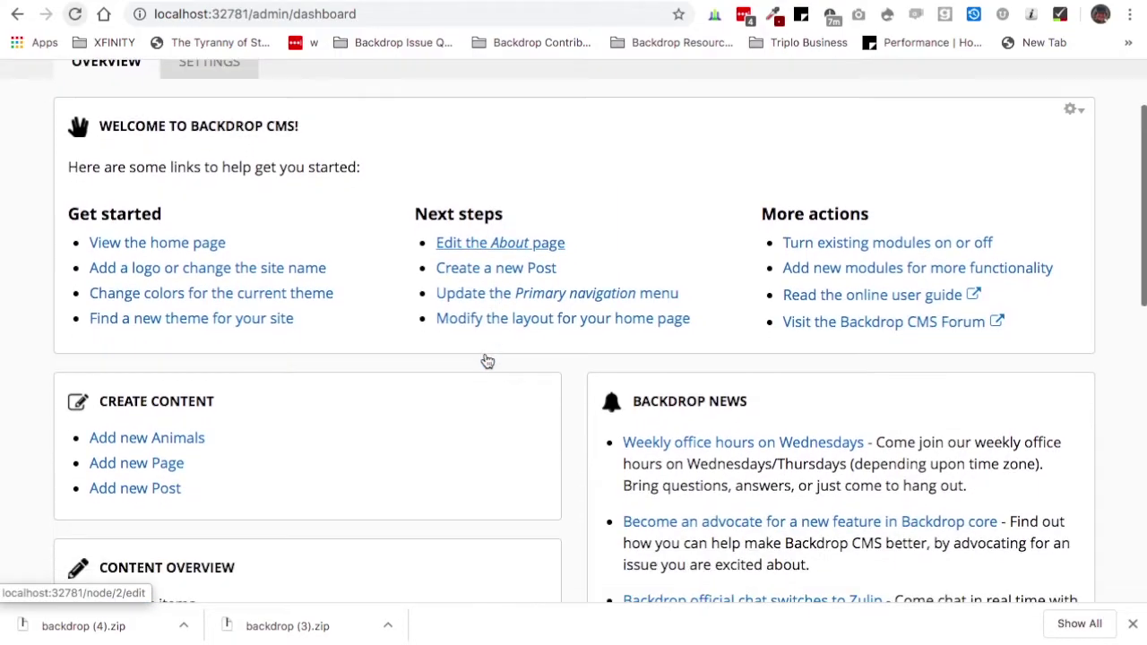
scroll(486, 361, "down", 4)
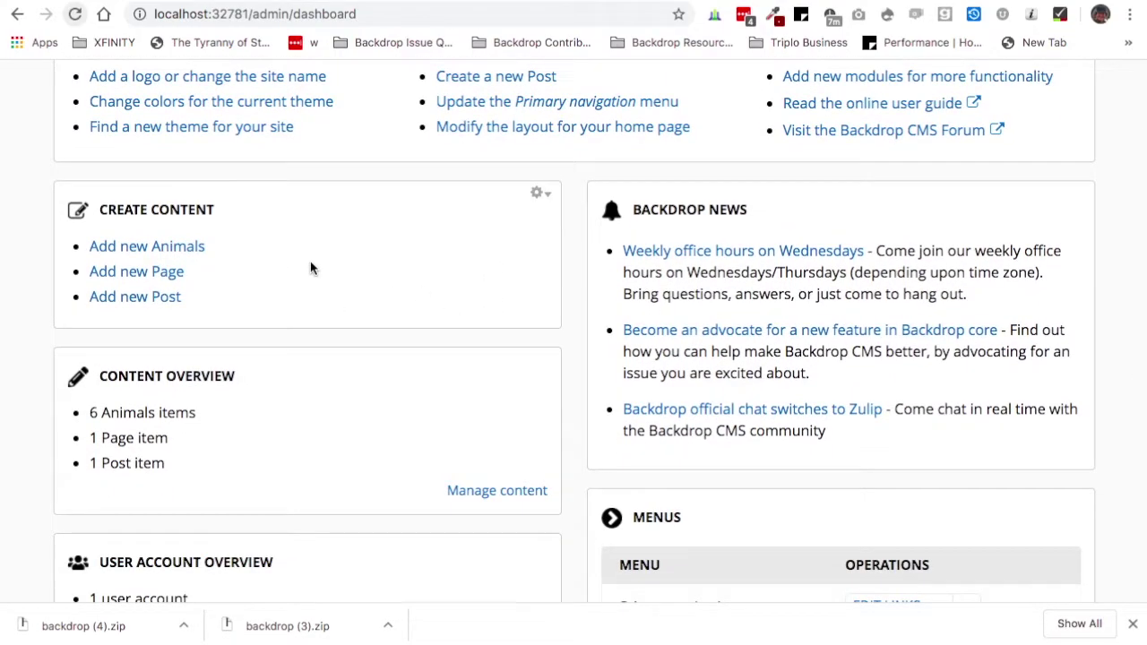
scroll(299, 281, "down", 5)
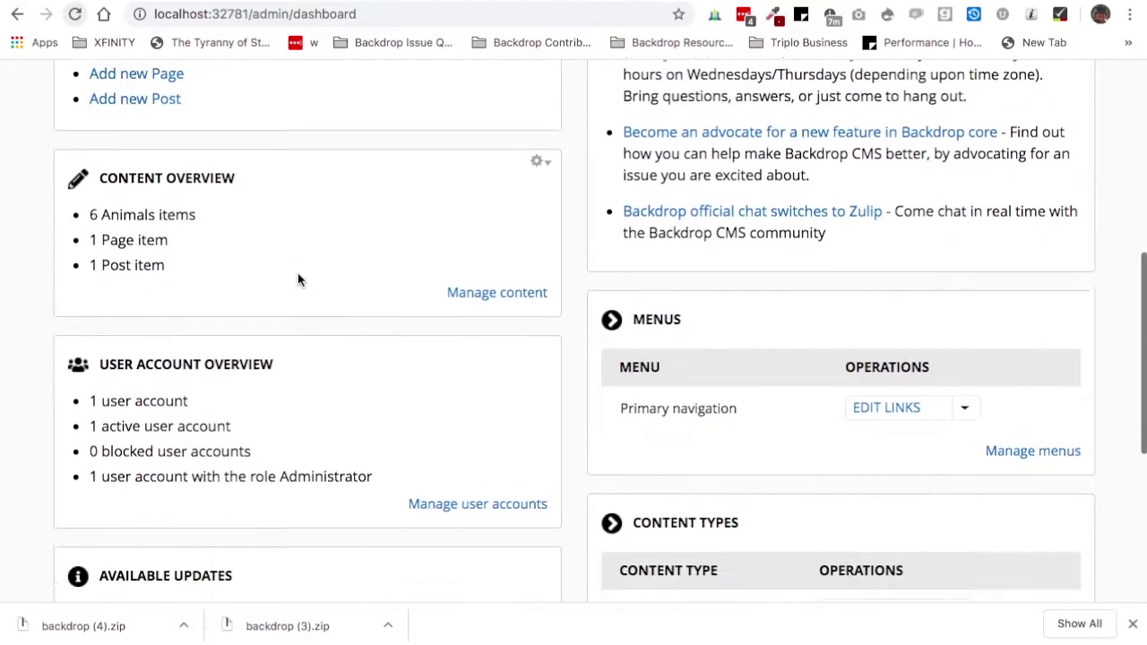
scroll(298, 280, "down", 6)
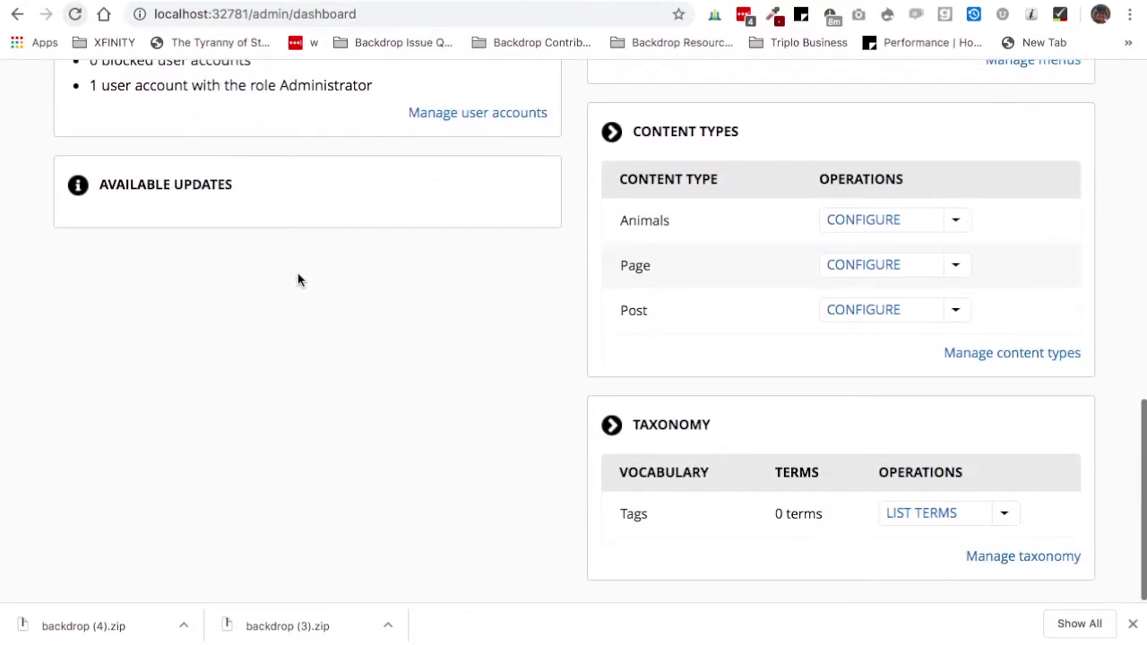
Review the dashboard overview's blocks again, from the welcome links through Backdrop News and Menus down to Taxonomy.
scroll(298, 280, "up", 15)
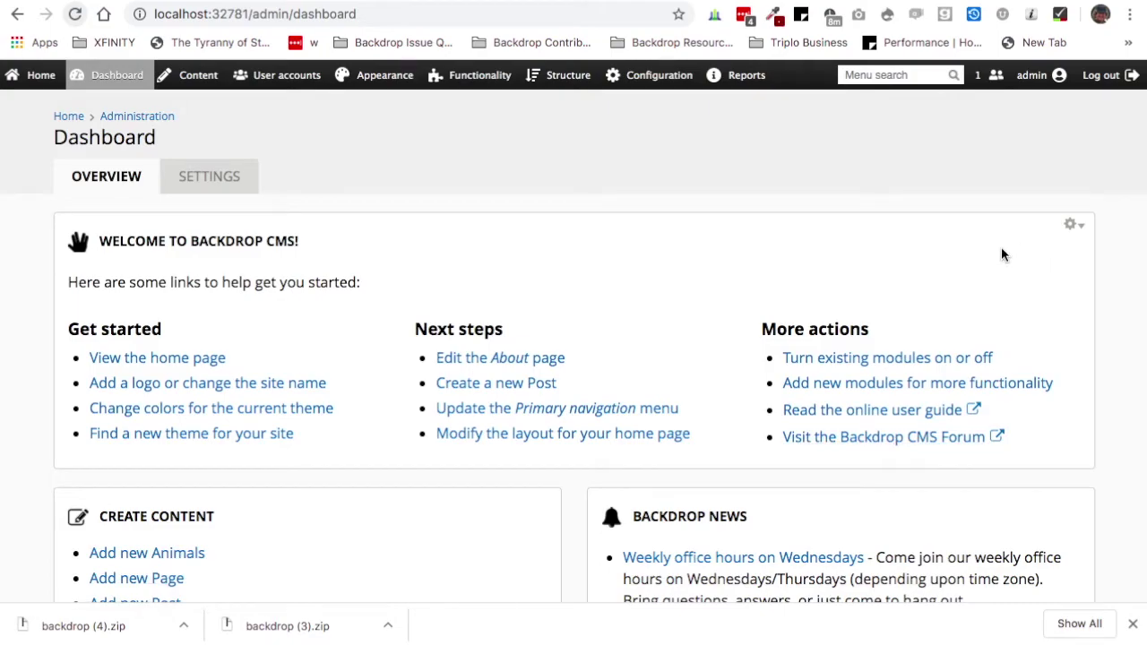
scroll(940, 272, "down", 3)
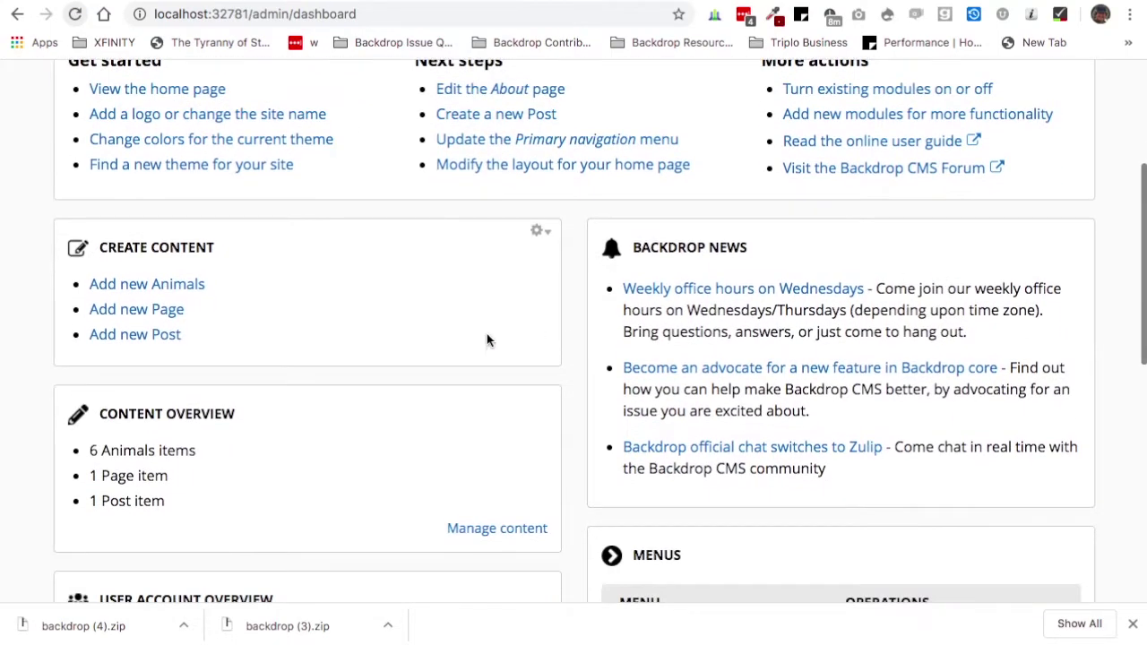
scroll(731, 353, "down", 4)
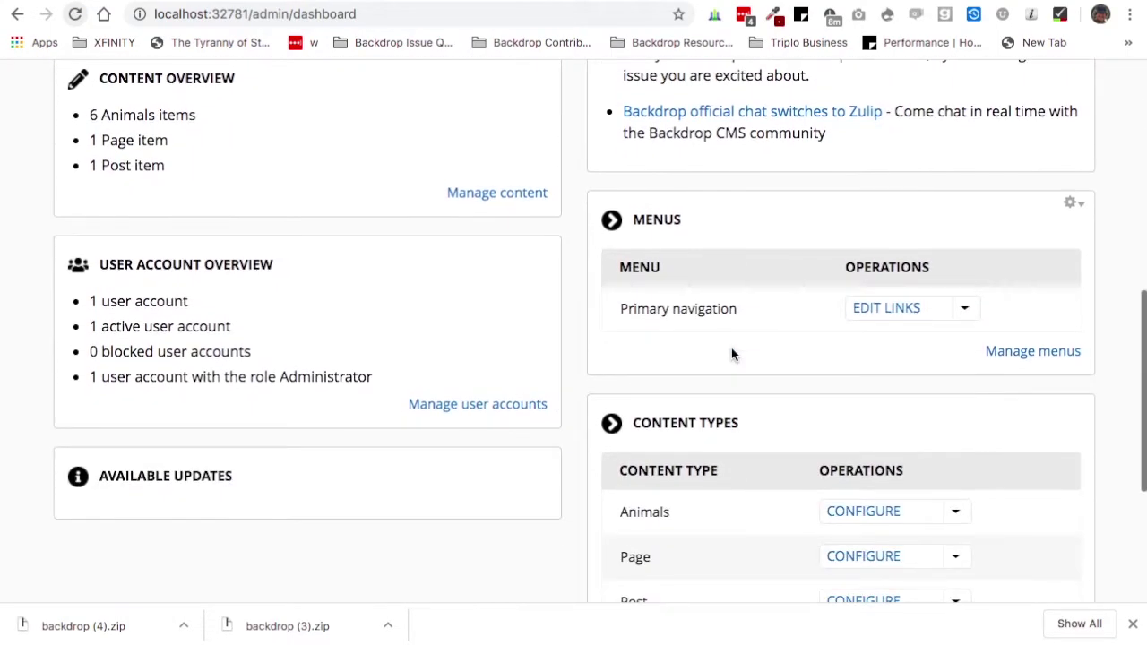
scroll(666, 388, "down", 1)
scroll(665, 394, "down", 3)
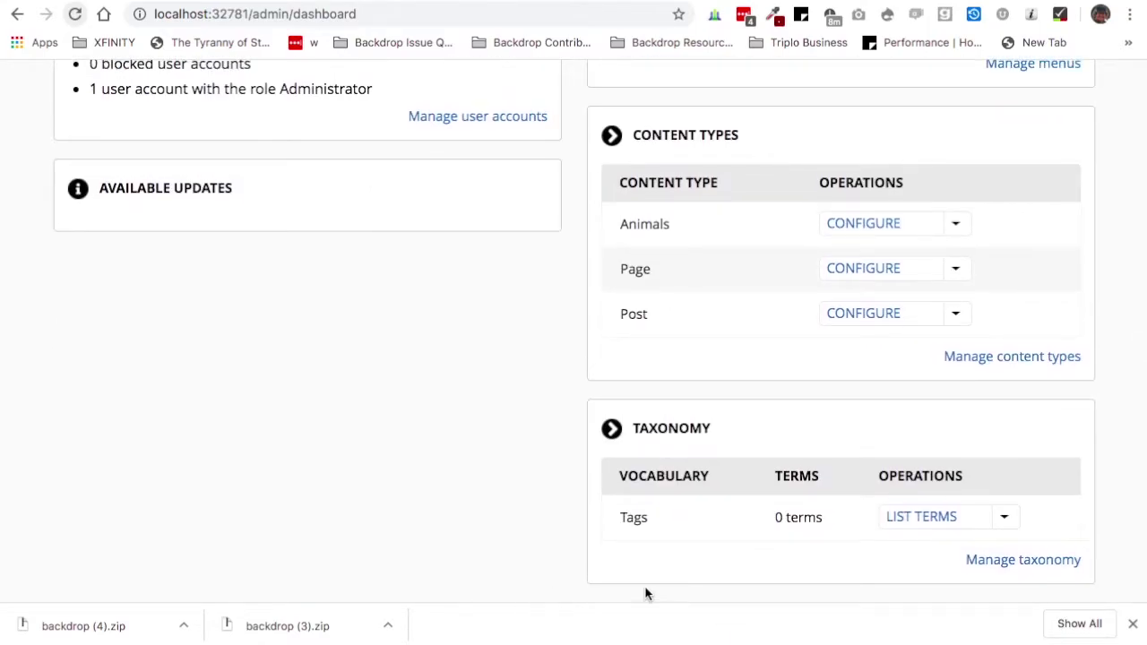
scroll(596, 589, "down", 1)
scroll(596, 590, "up", 1)
scroll(597, 597, "up", 10)
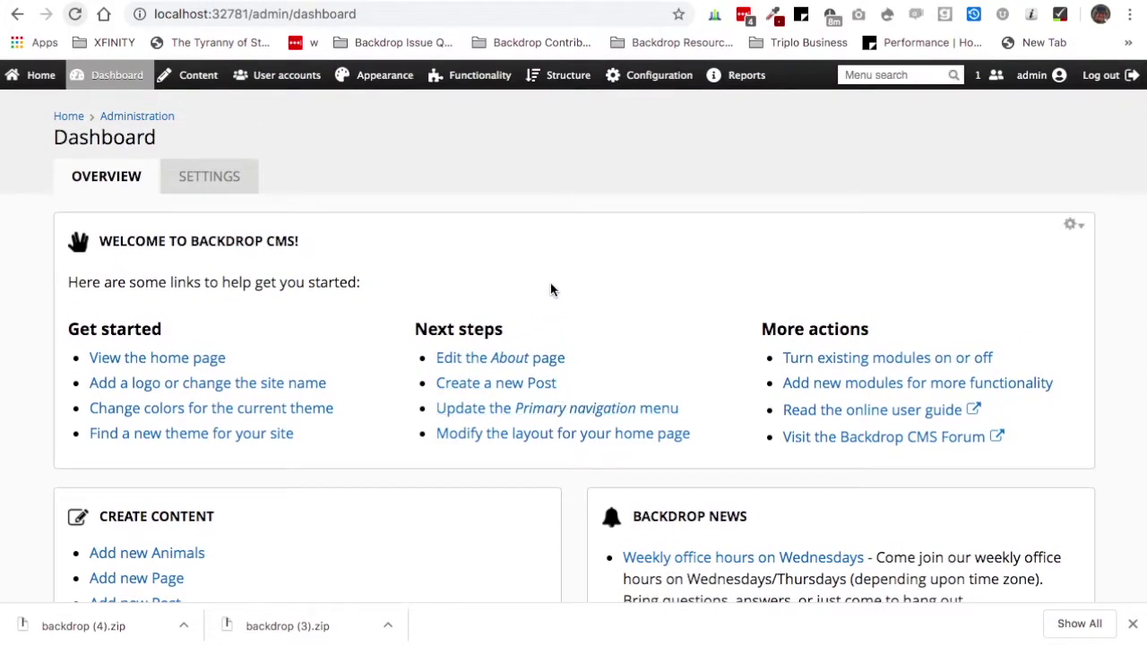
Open the Dashboard layout's configuration from the site's list of layouts and examine the templates it can use.
mouse_move(486, 94)
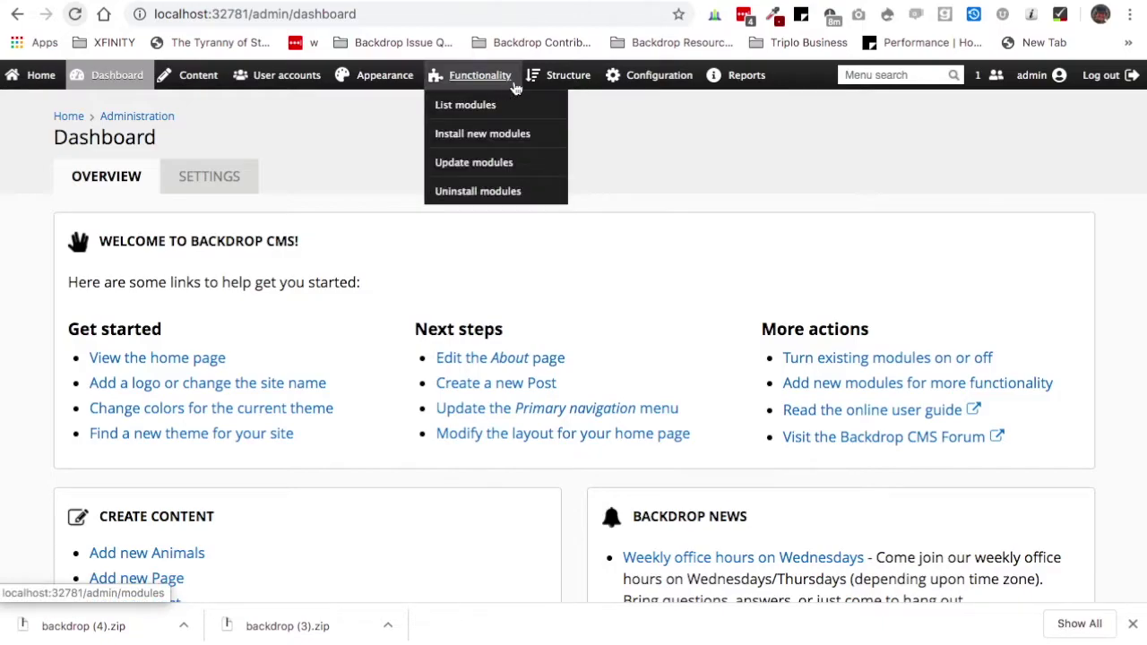
mouse_move(559, 85)
left_click(557, 196)
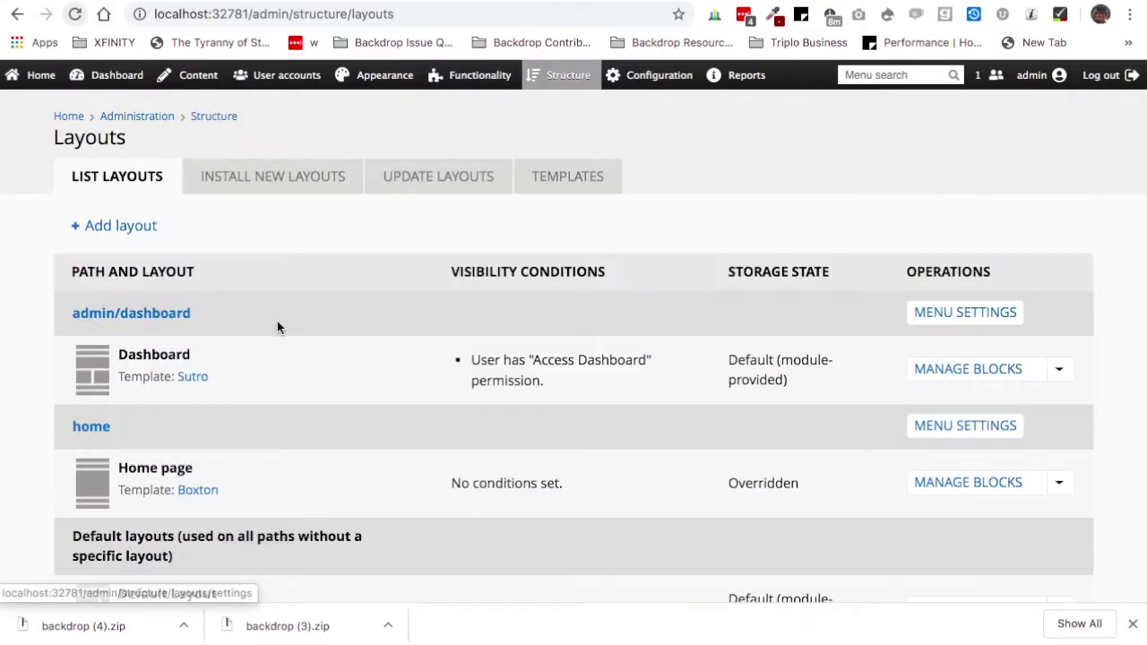
left_click(1062, 371)
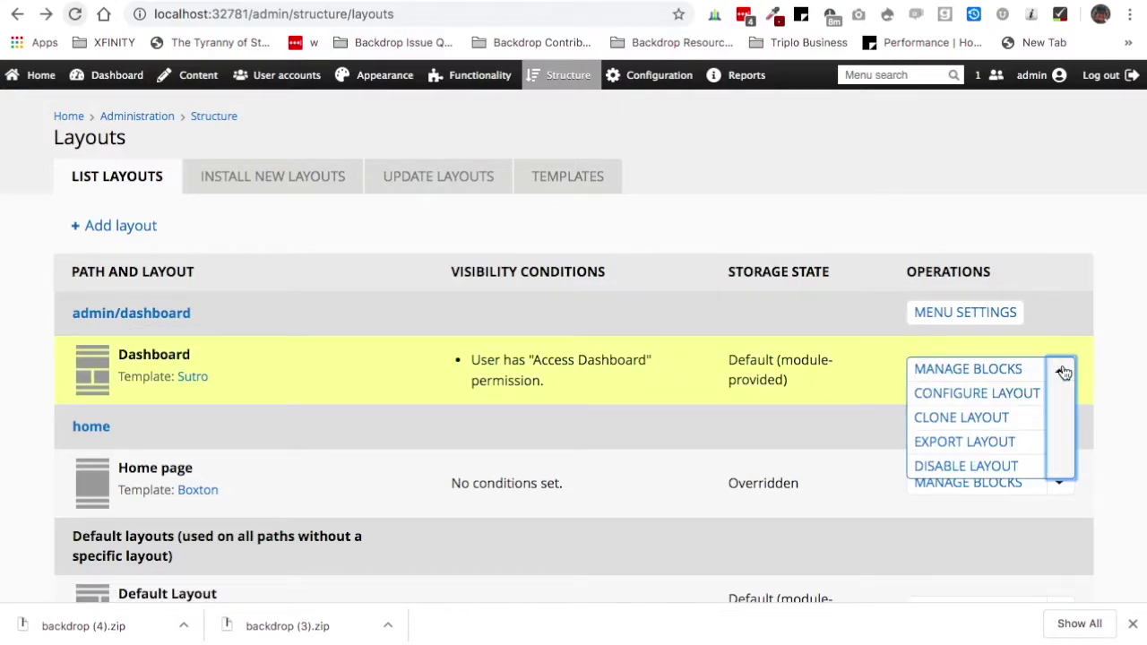
left_click(1014, 398)
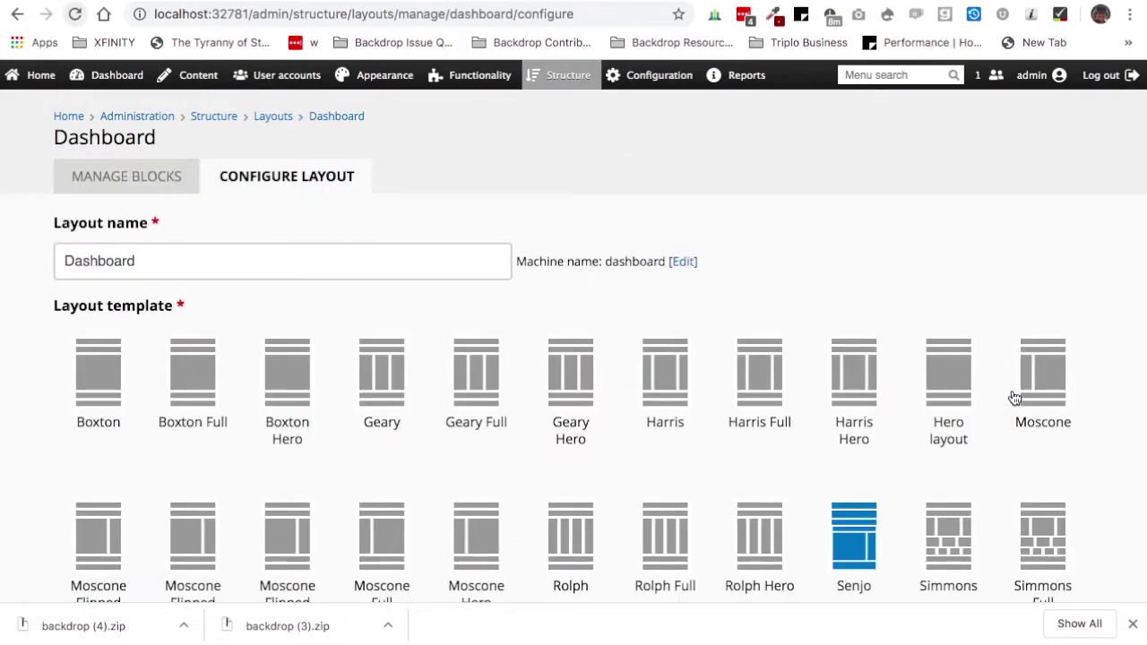
scroll(1014, 398, "down", 3)
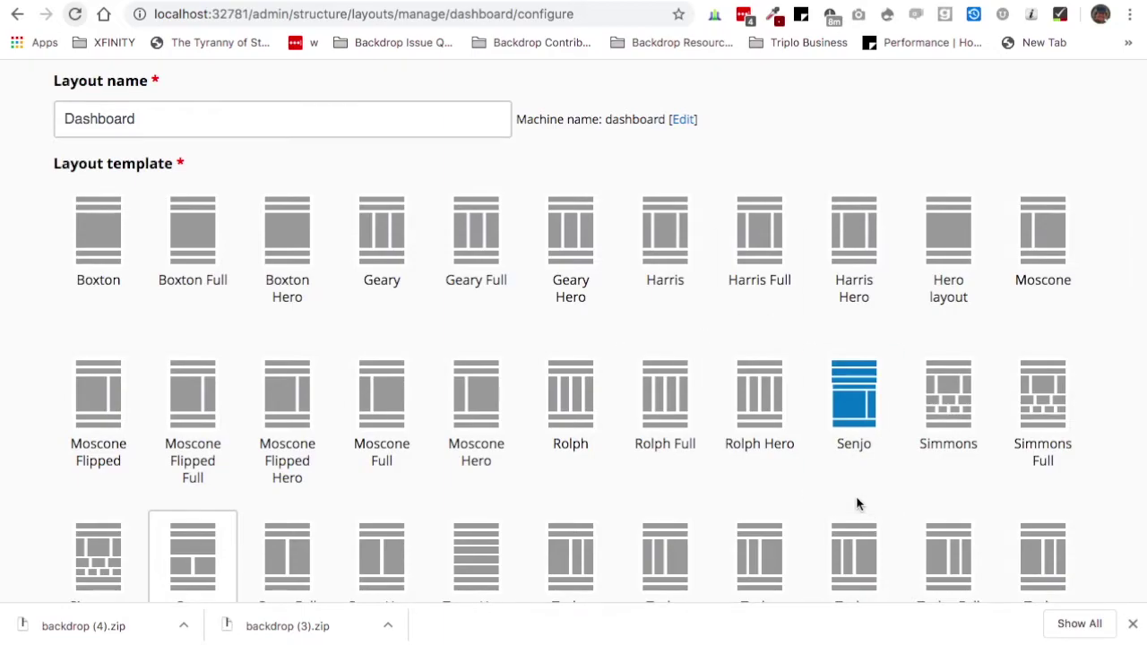
scroll(855, 498, "down", 5)
scroll(856, 504, "up", 1)
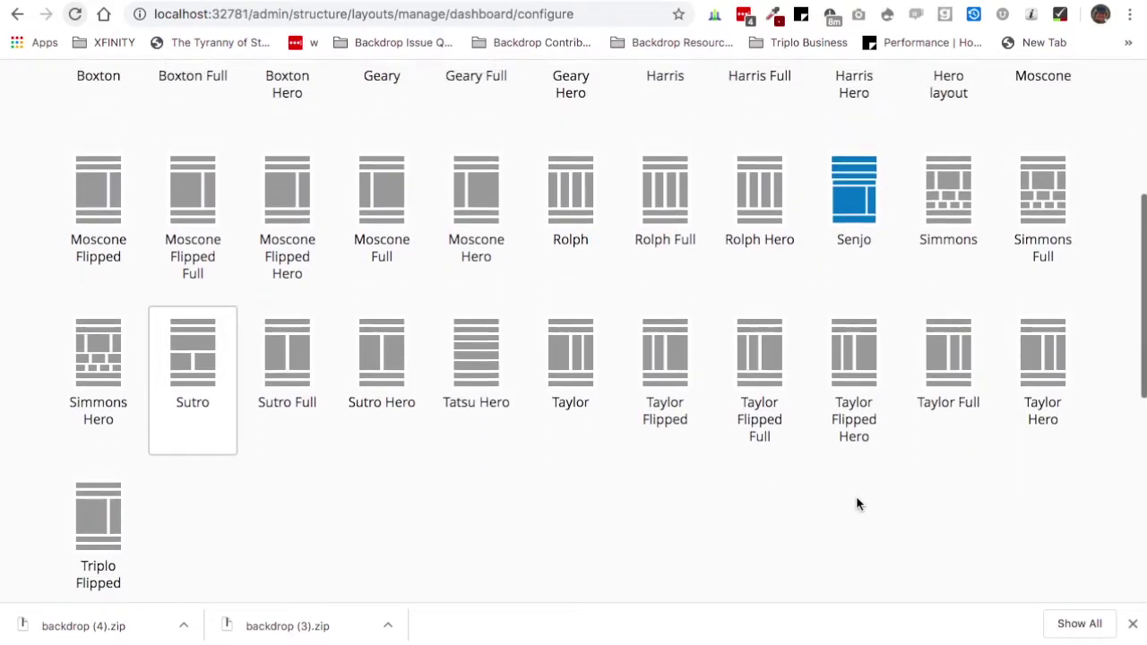
scroll(845, 277, "up", 7)
Open block management for the Dashboard layout and examine its regions from Header down to Footer.
left_click(170, 183)
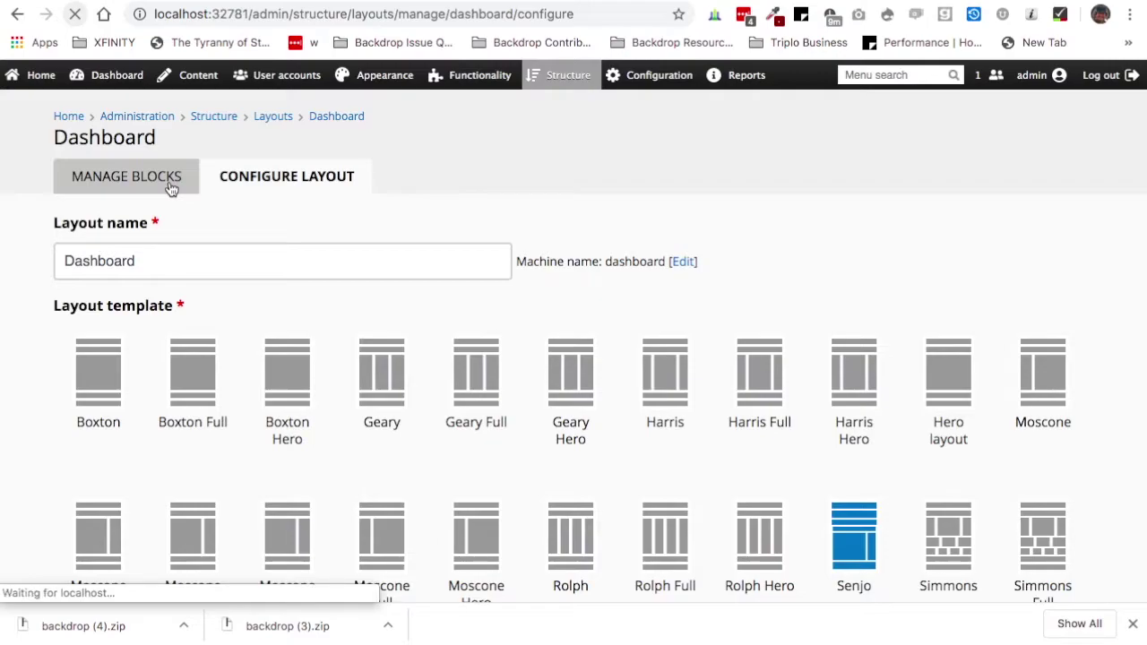
scroll(354, 408, "down", 1)
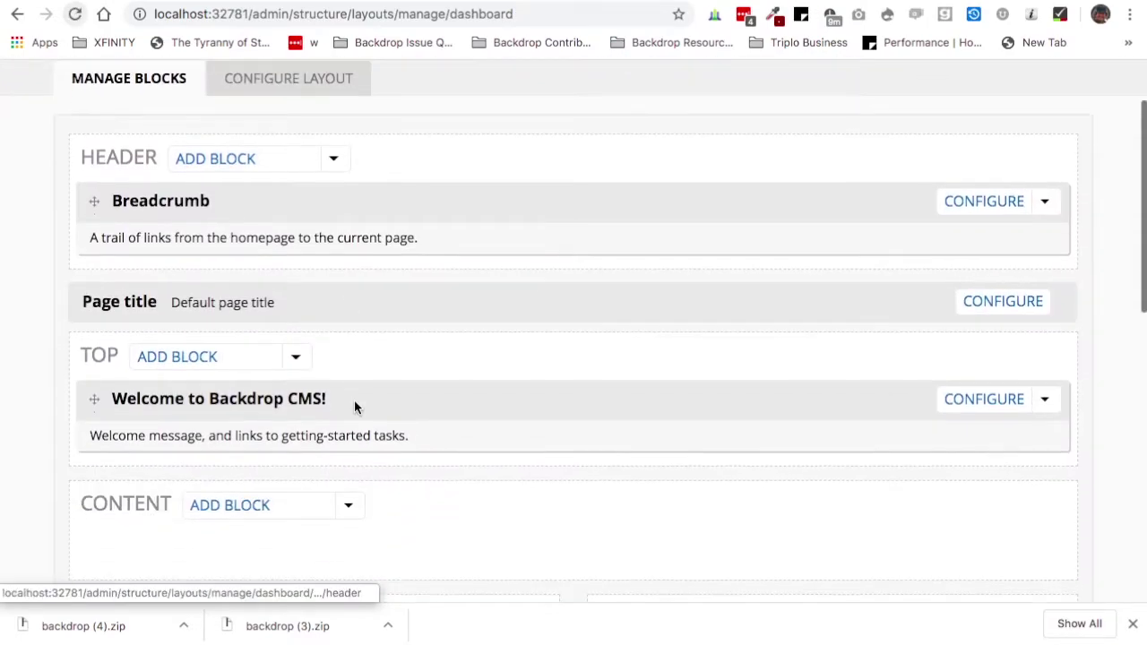
scroll(356, 402, "down", 3)
scroll(356, 403, "up", 2)
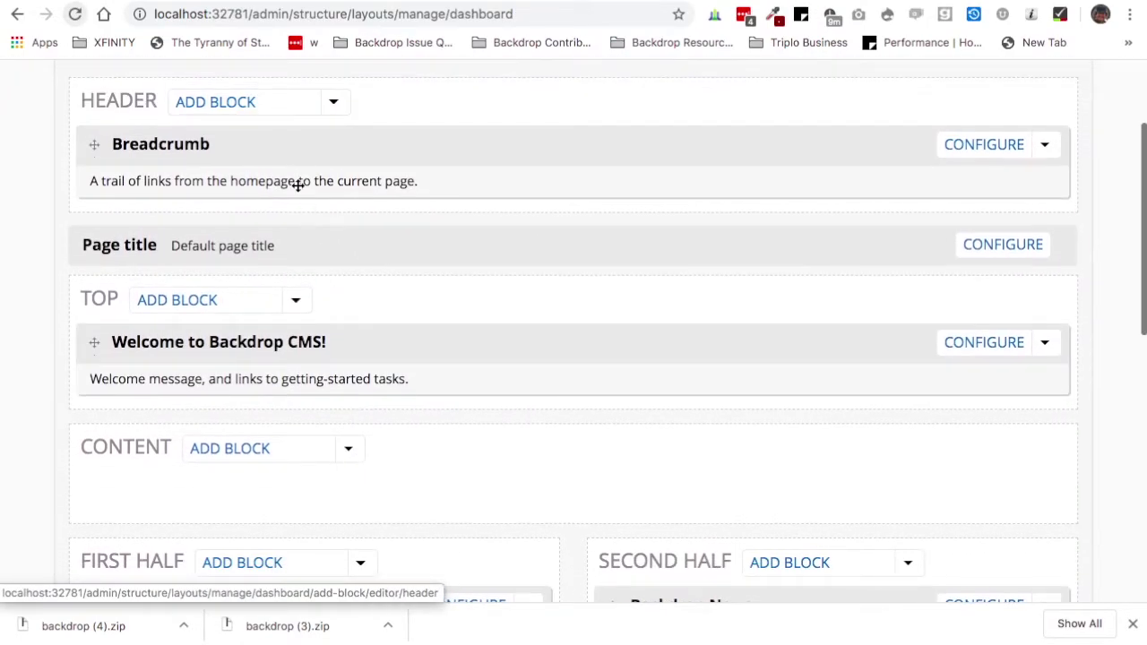
scroll(294, 412, "down", 2)
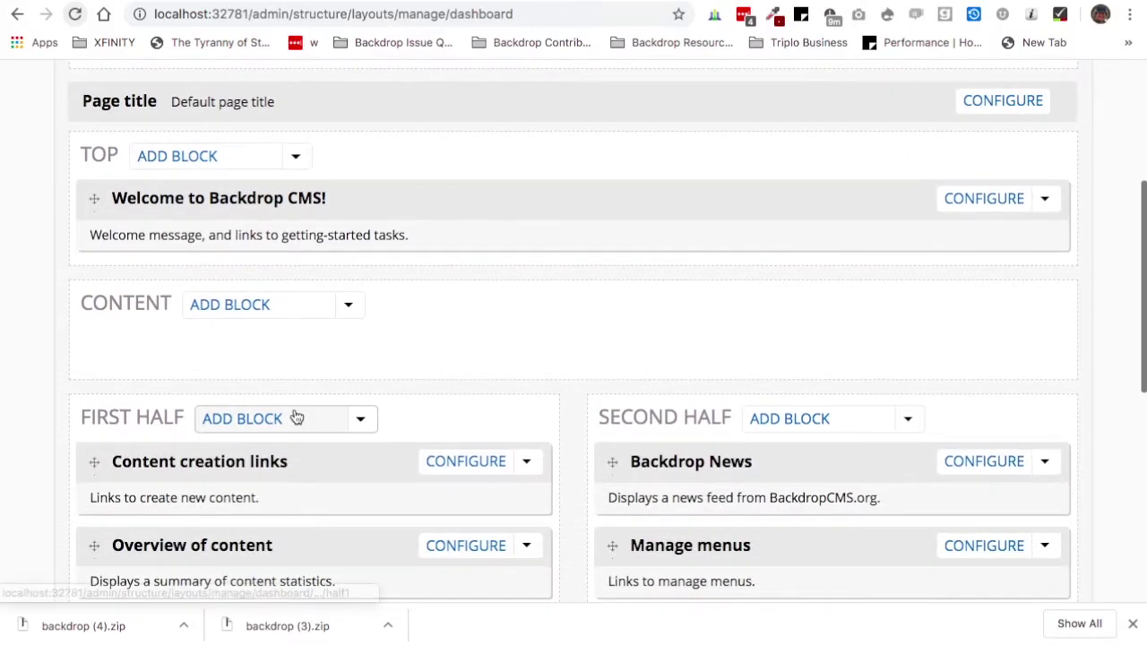
scroll(296, 418, "up", 2)
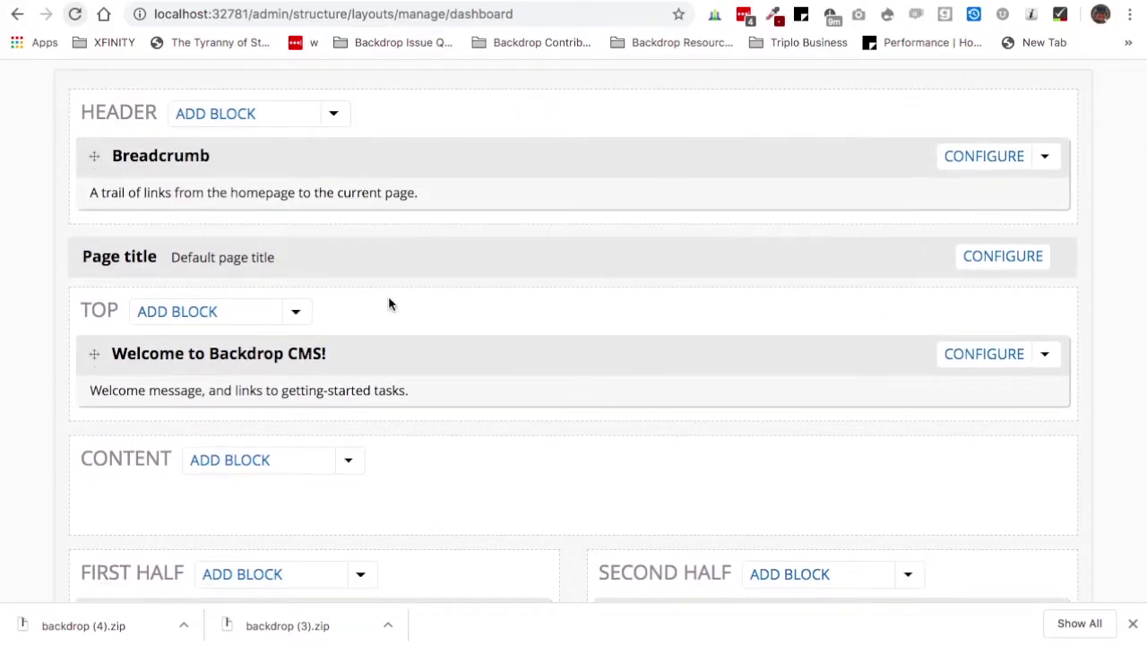
scroll(388, 300, "up", 2)
scroll(340, 300, "down", 1)
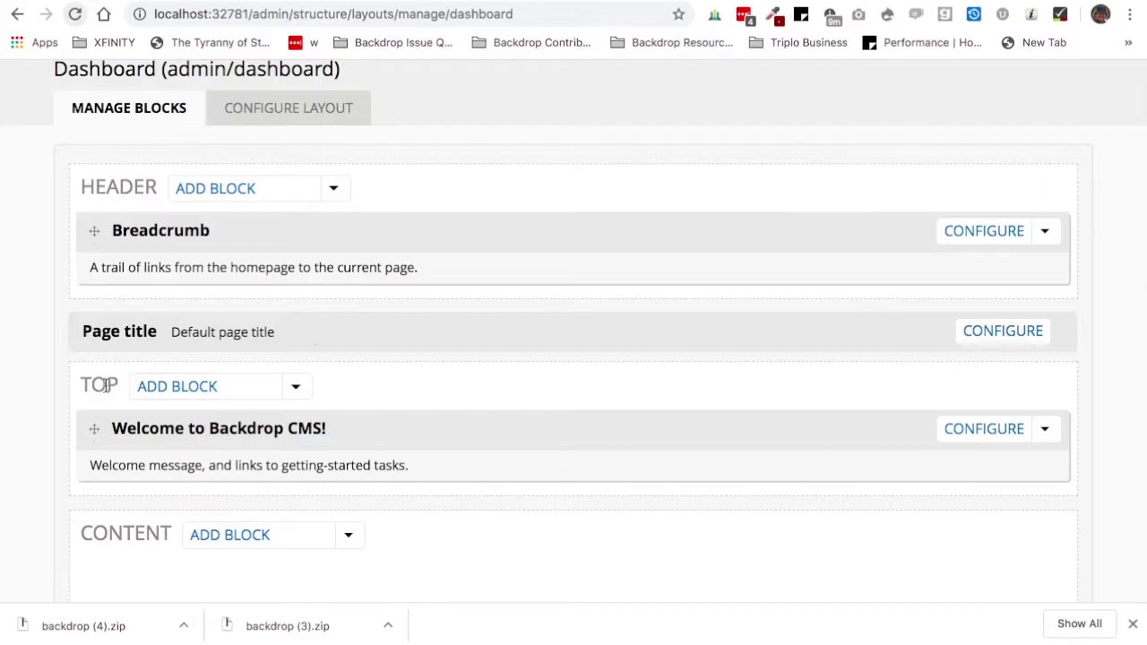
scroll(112, 399, "down", 2)
scroll(162, 398, "down", 2)
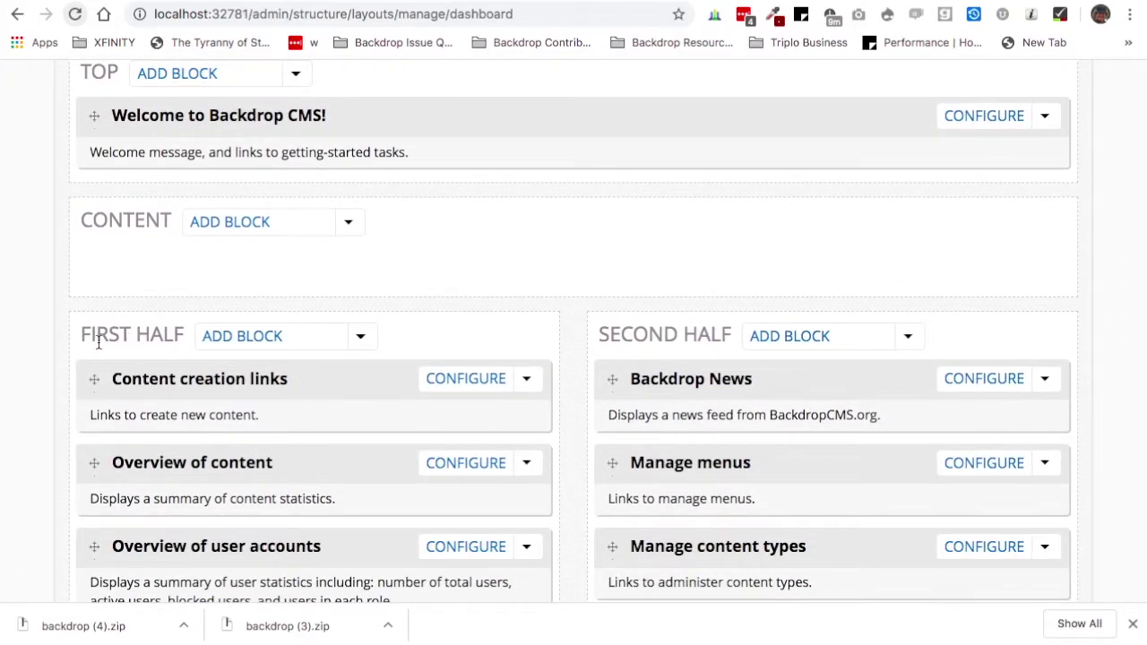
scroll(600, 348, "down", 5)
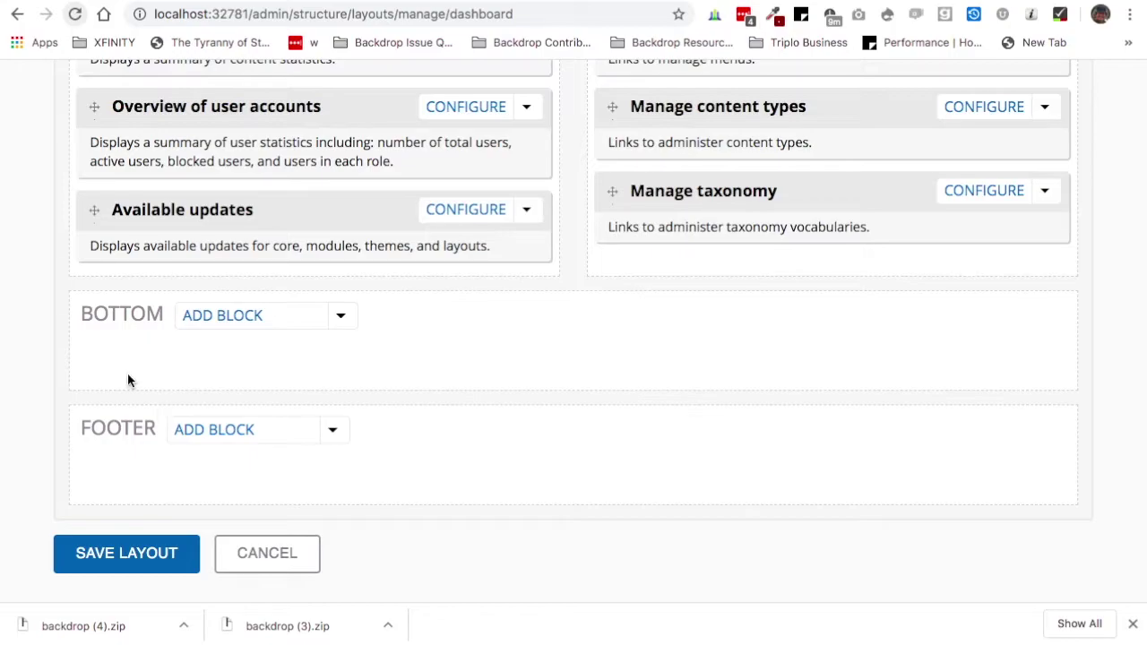
Review the Dashboard layout's Top and Content regions and the blocks placed in First Half and Second Half.
scroll(128, 374, "up", 6)
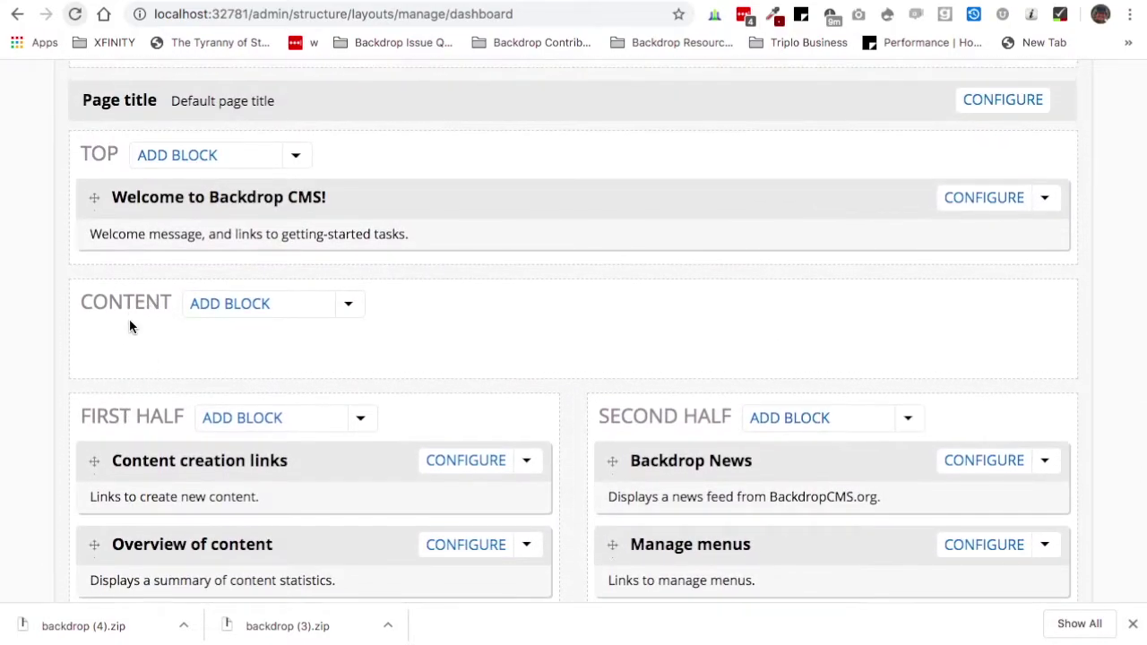
scroll(129, 326, "up", 2)
scroll(129, 327, "down", 2)
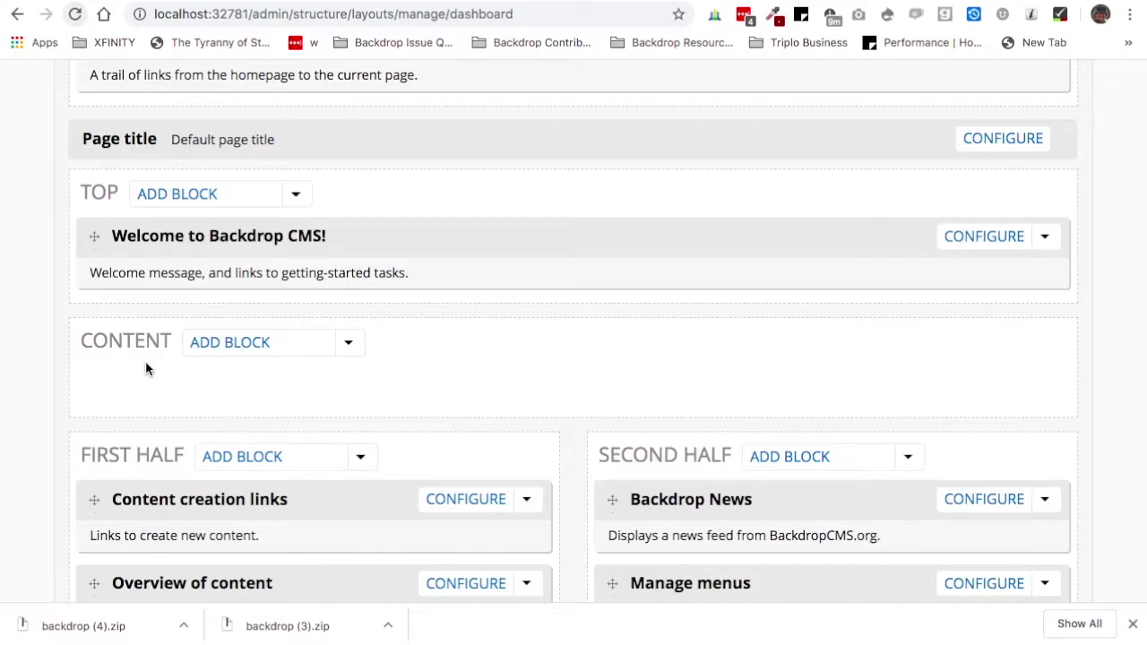
scroll(146, 361, "down", 1)
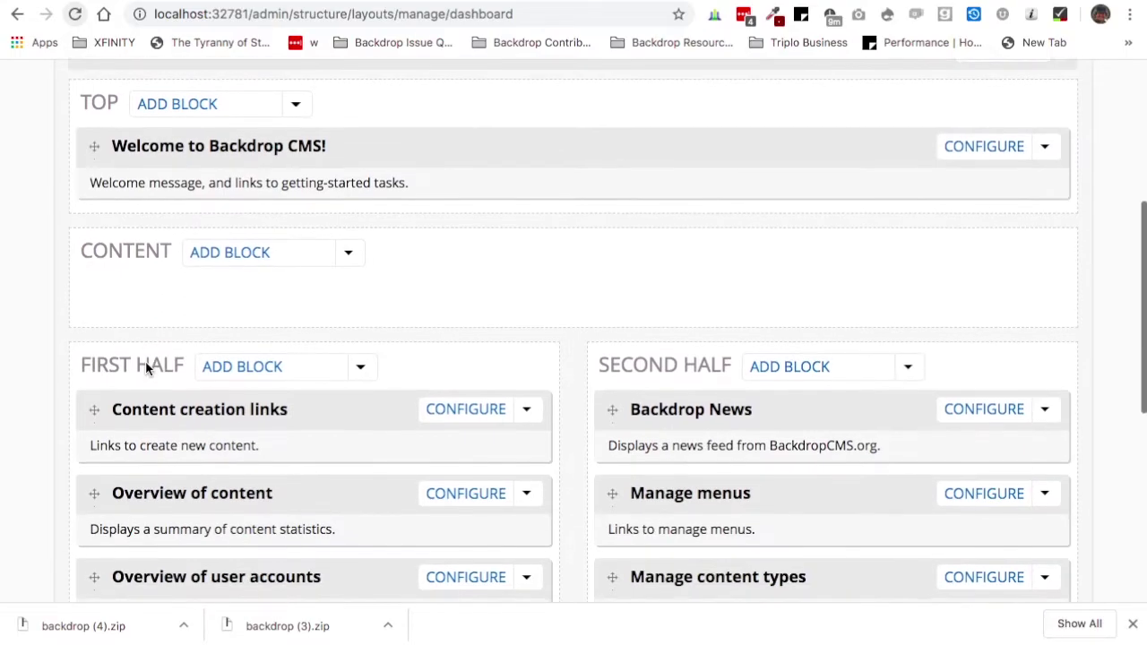
scroll(327, 344, "down", 1)
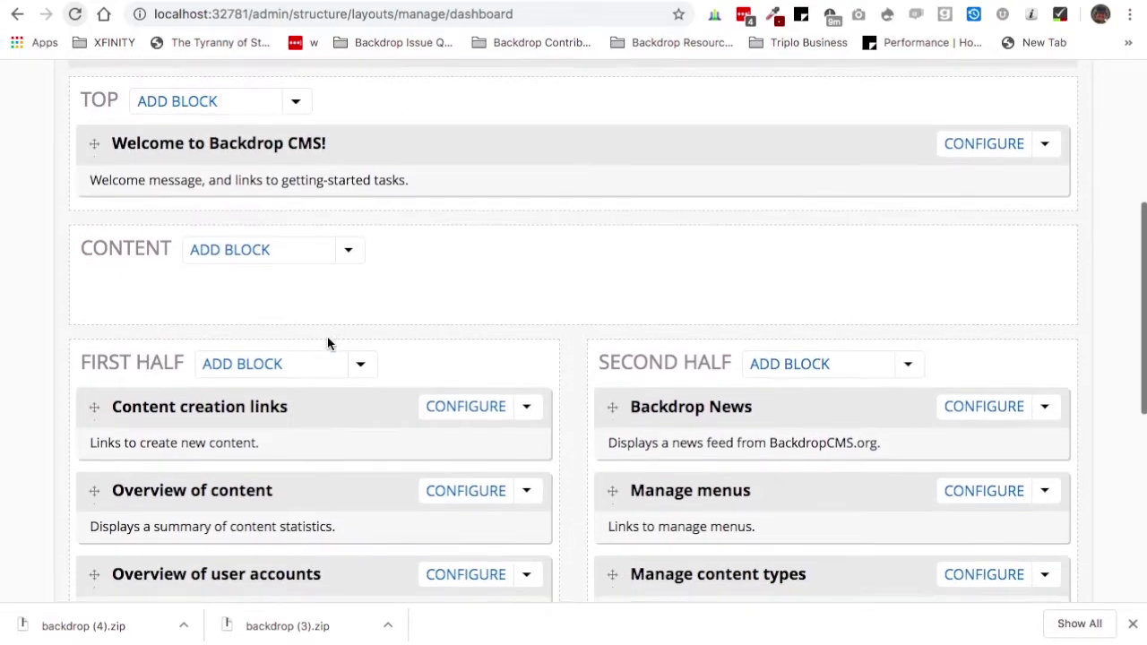
scroll(327, 343, "up", 1)
scroll(327, 344, "down", 3)
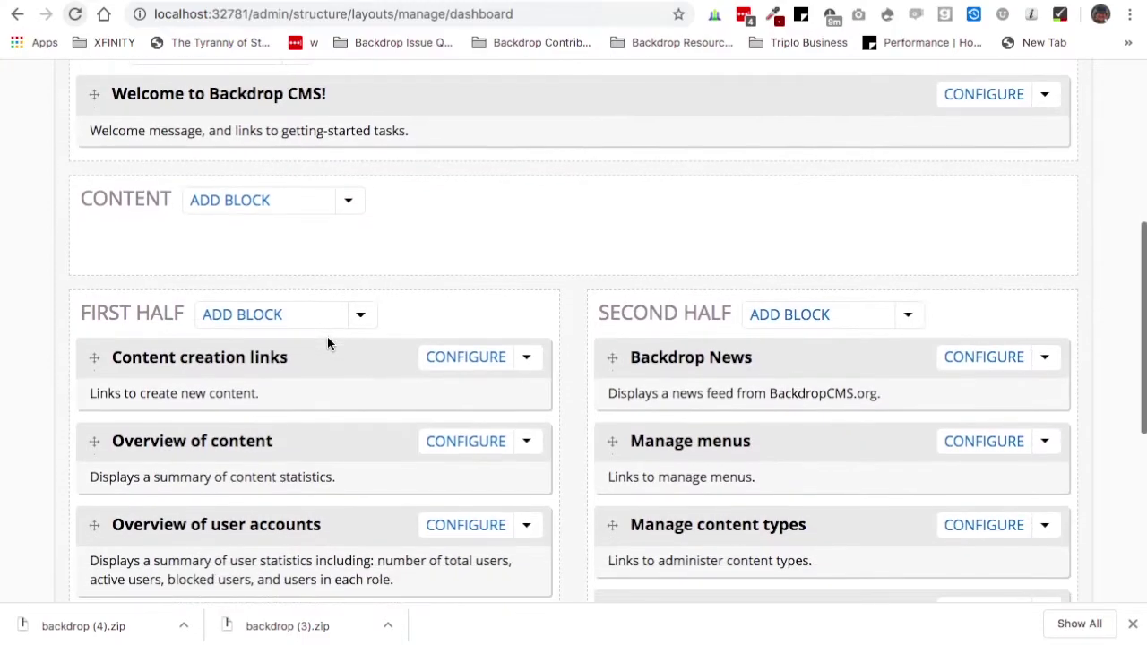
scroll(327, 343, "down", 3)
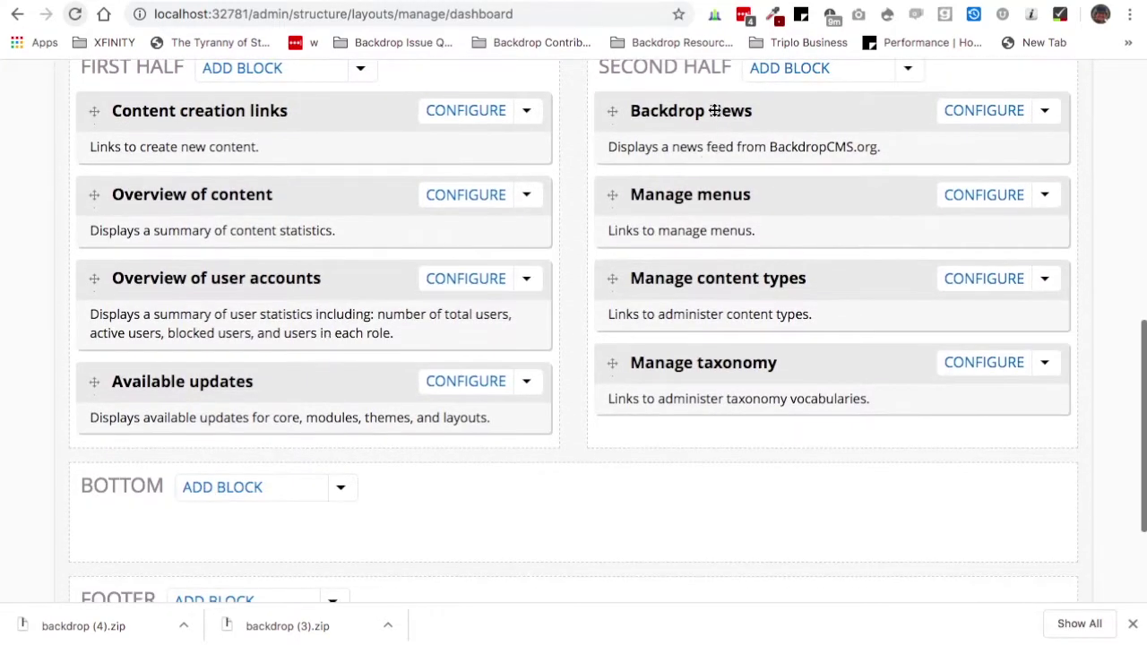
scroll(700, 113, "up", 2)
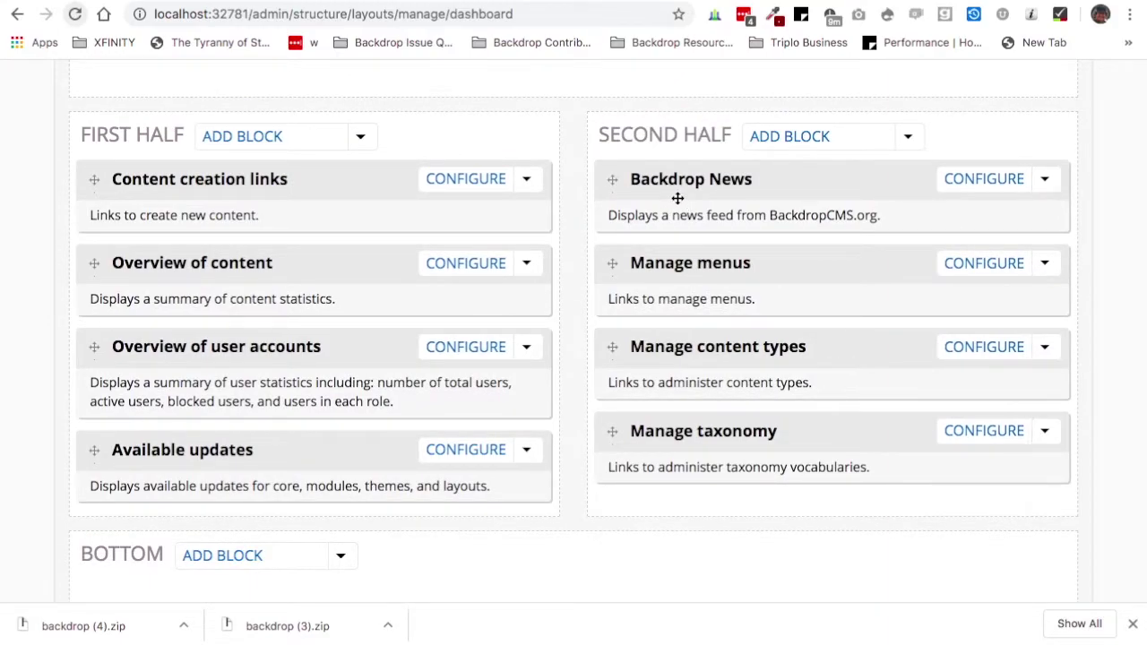
scroll(677, 198, "down", 1)
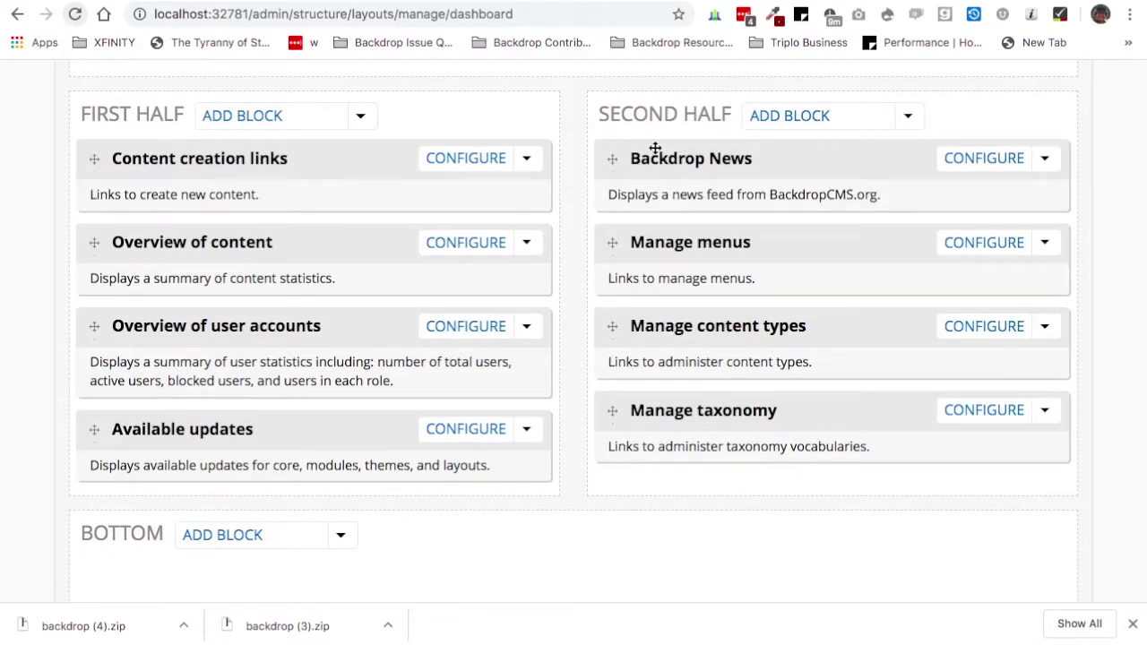
Move the Backdrop News block from the Second Half region to the Bottom region and save the layout.
left_click_drag(609, 159, 116, 421)
scroll(277, 483, "down", 2)
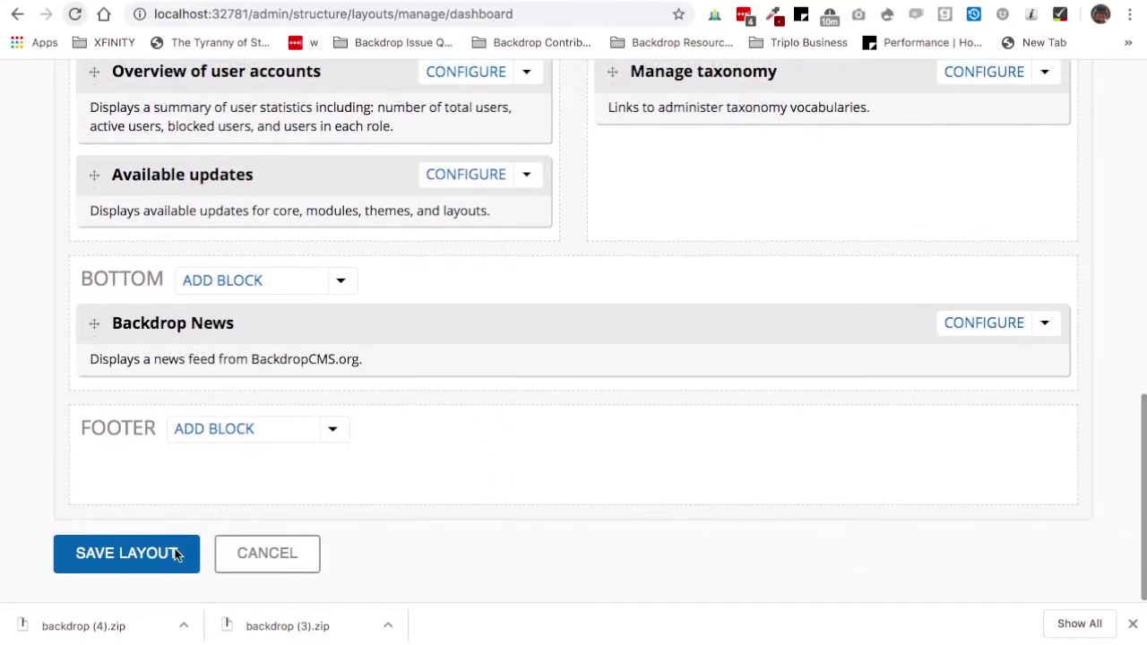
left_click(161, 553)
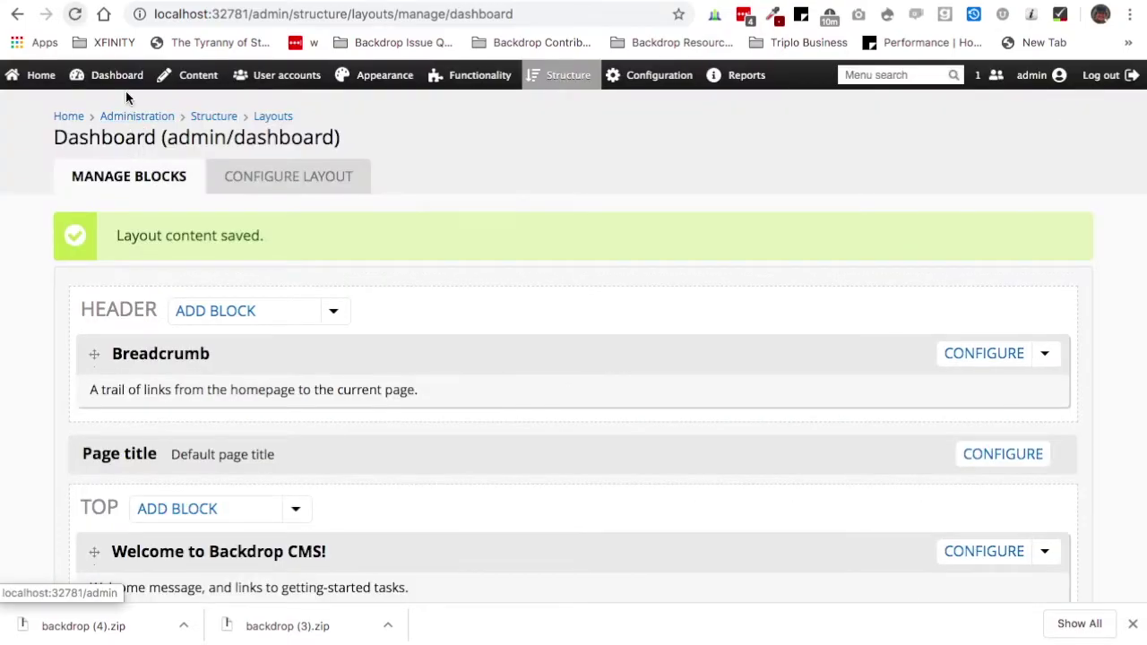
Open the administration dashboard and check where the Backdrop News block is placed on the page.
left_click(125, 87)
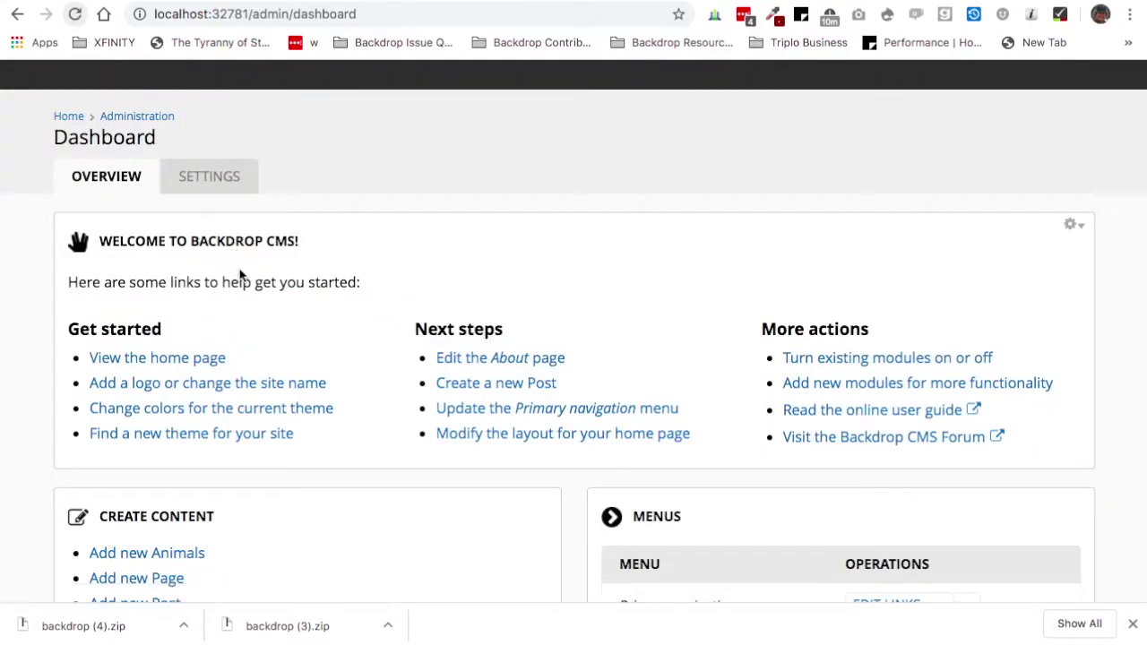
scroll(240, 275, "down", 3)
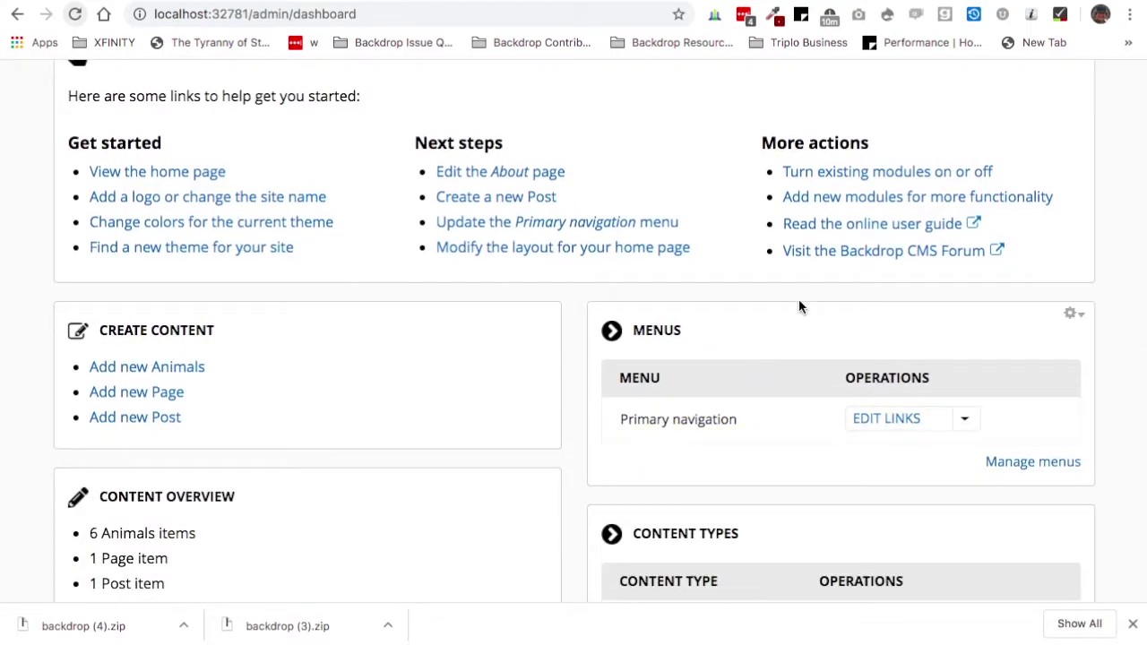
scroll(840, 381, "down", 10)
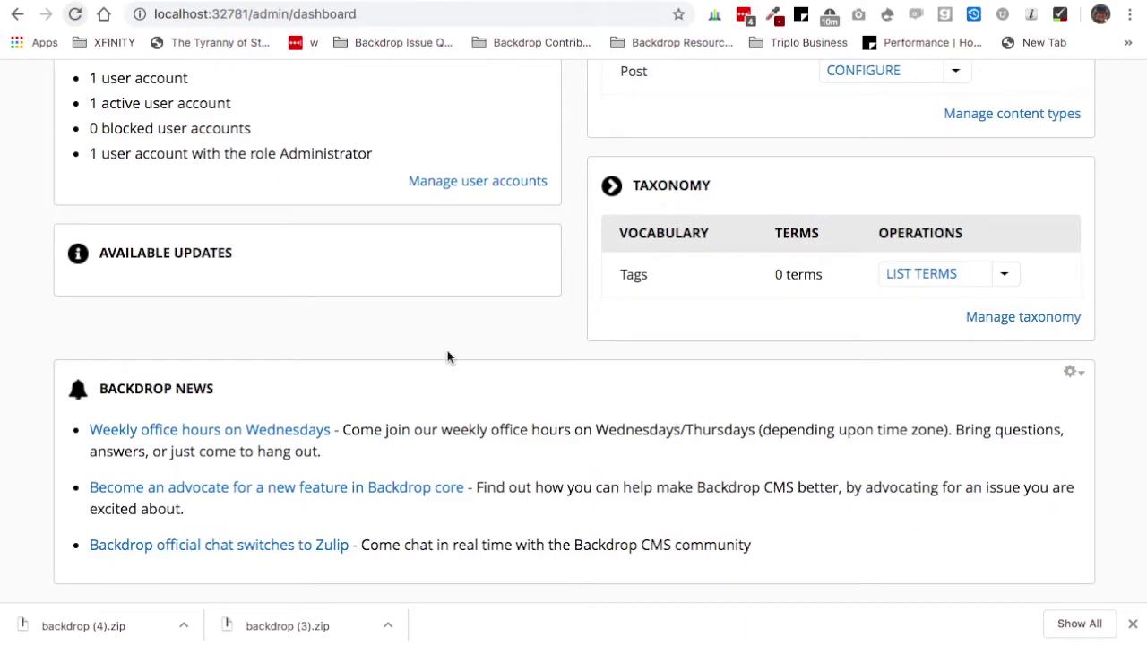
scroll(181, 262, "up", 2)
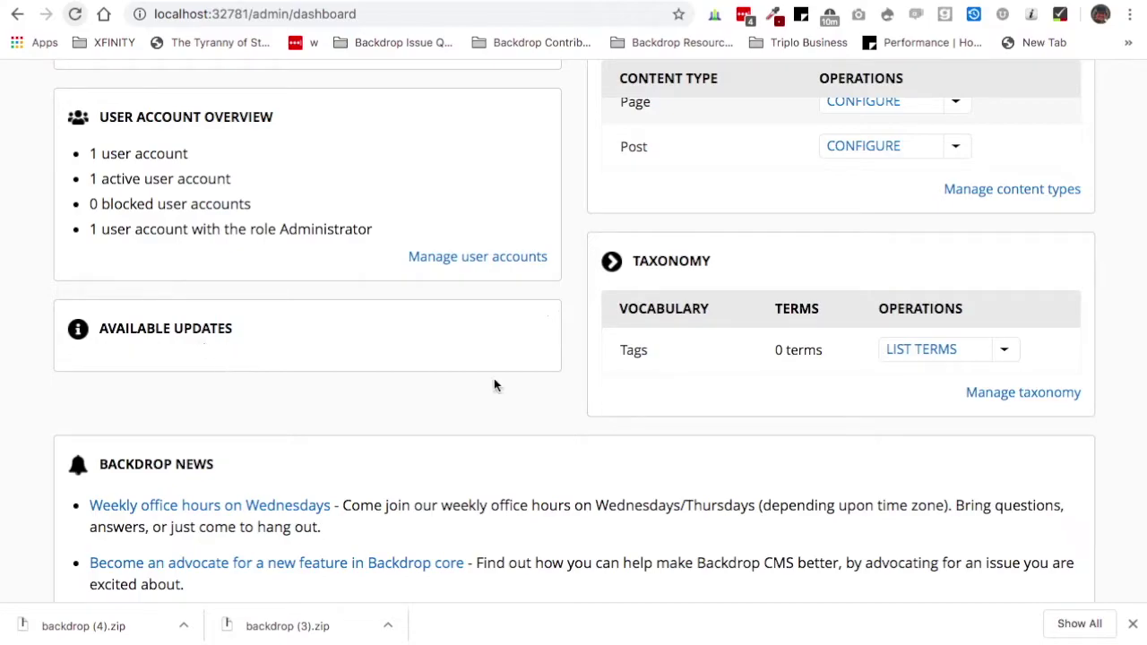
scroll(762, 140, "up", 10)
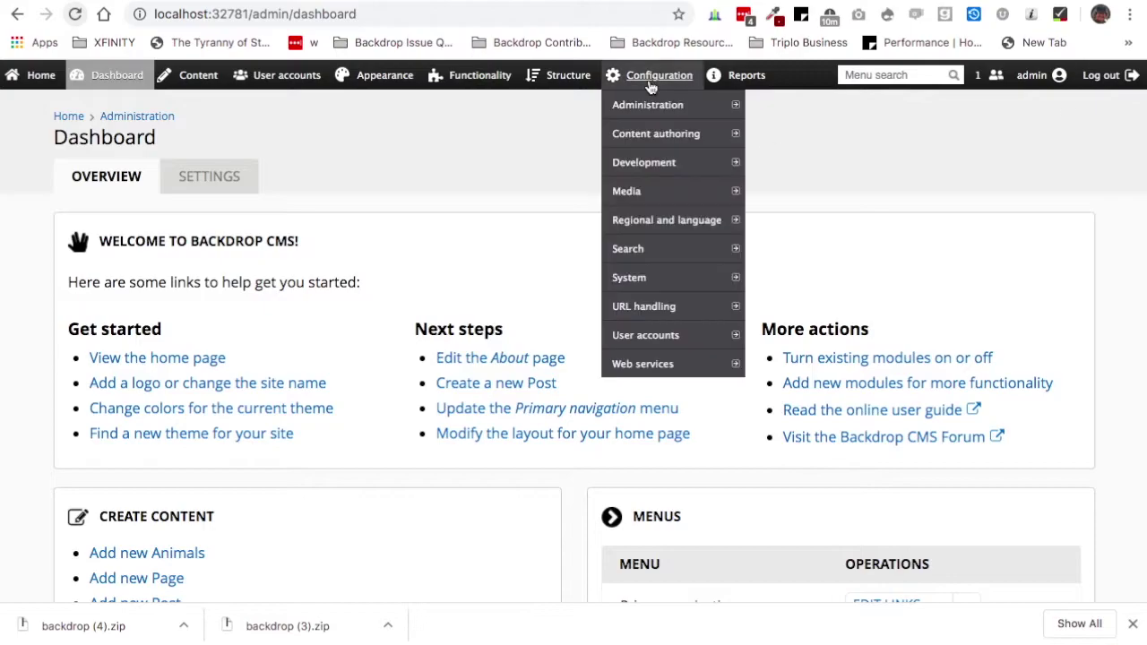
Move the Available updates block in the Dashboard layout from First Half to the start of Second Half and save the layout.
mouse_move(560, 75)
mouse_move(578, 198)
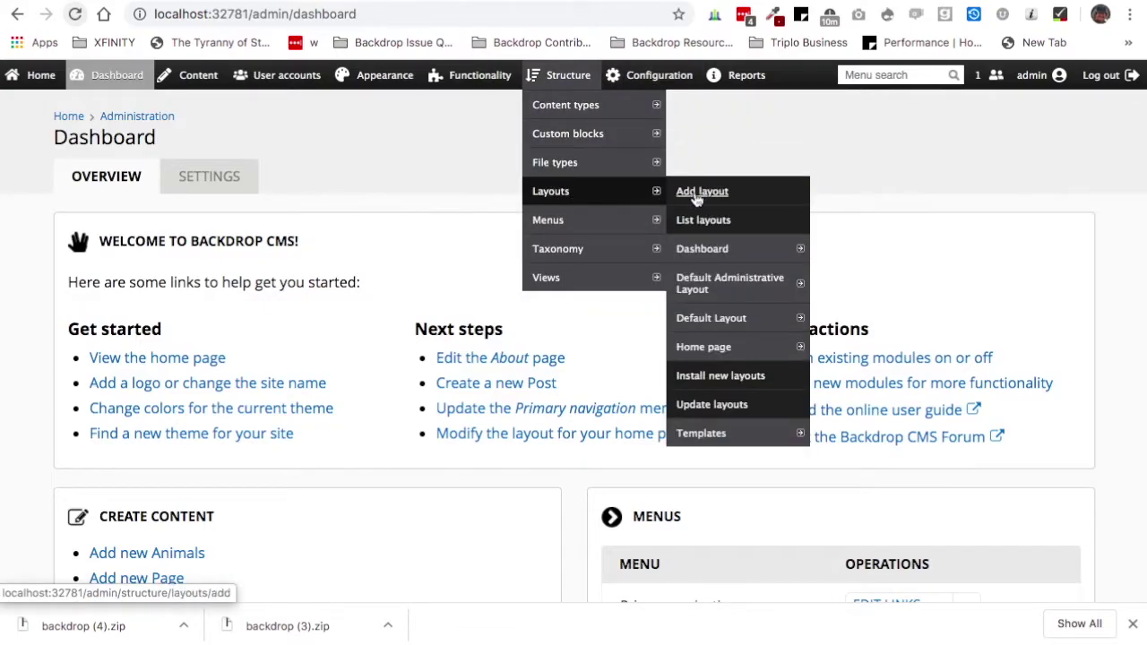
mouse_move(704, 257)
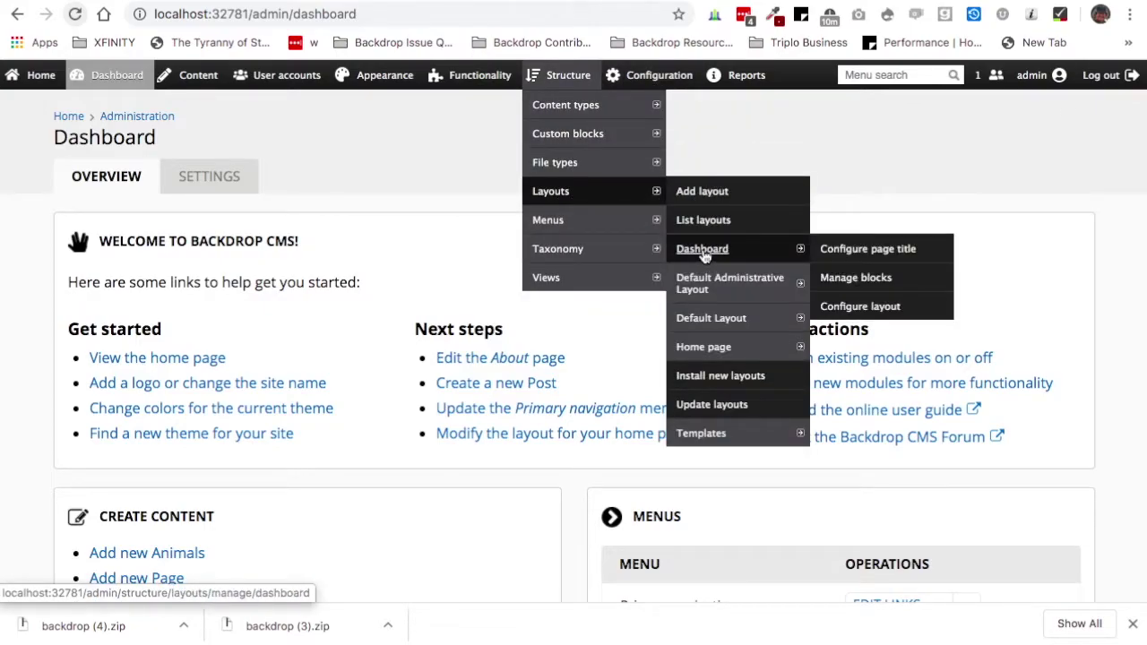
left_click(704, 254)
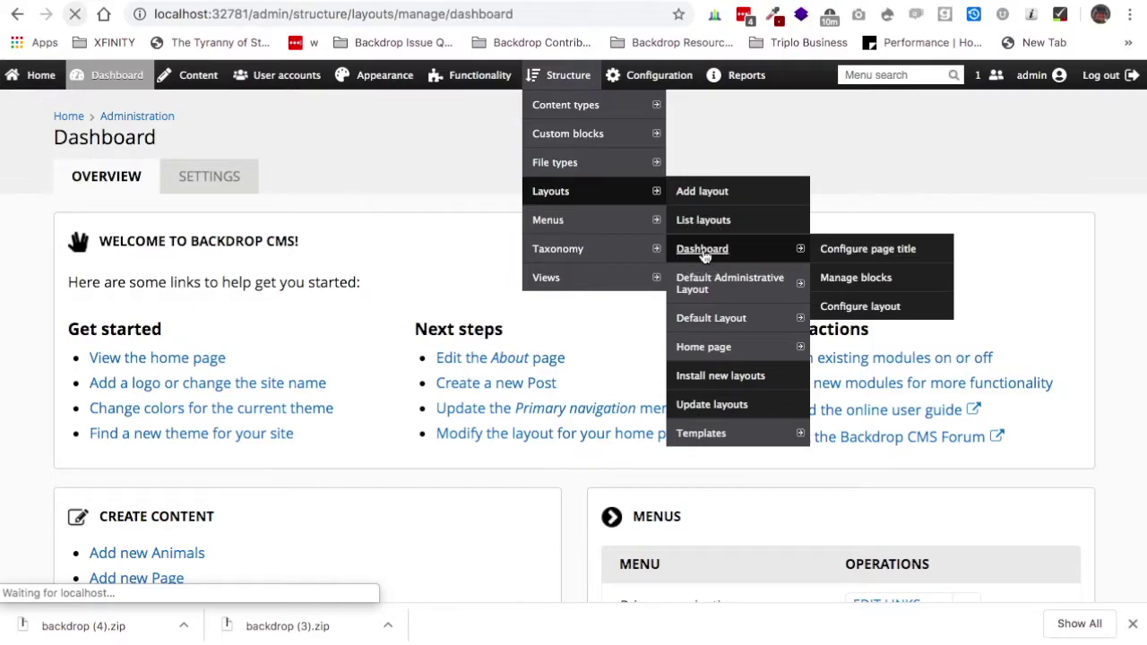
scroll(685, 303, "down", 2)
scroll(685, 303, "down", 5)
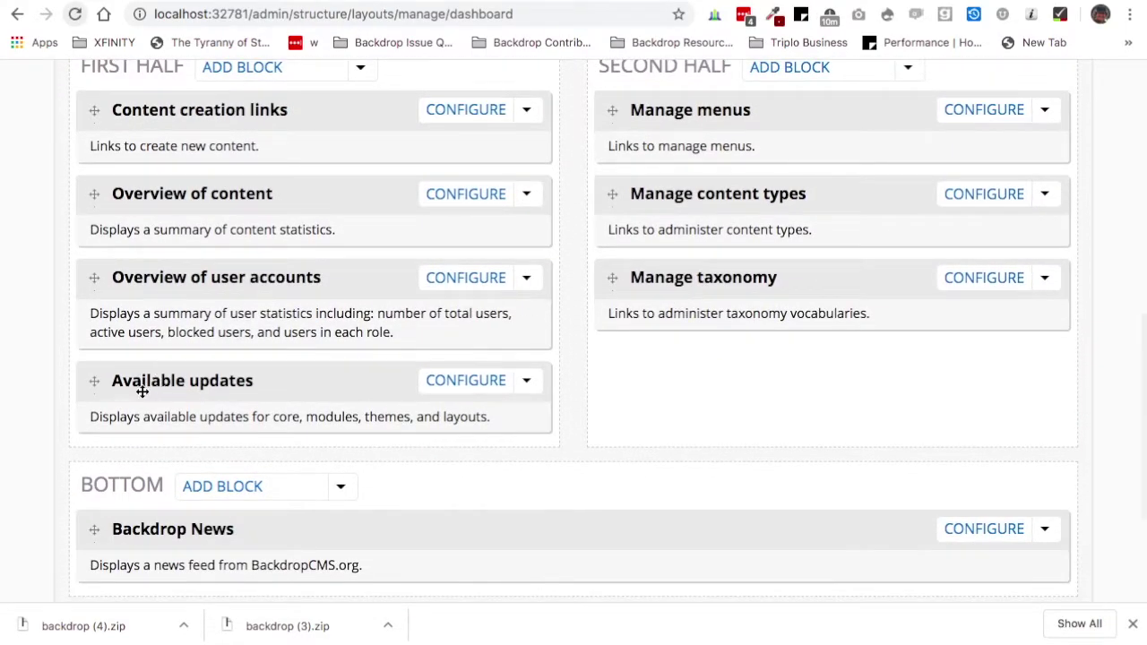
left_click_drag(95, 380, 612, 271)
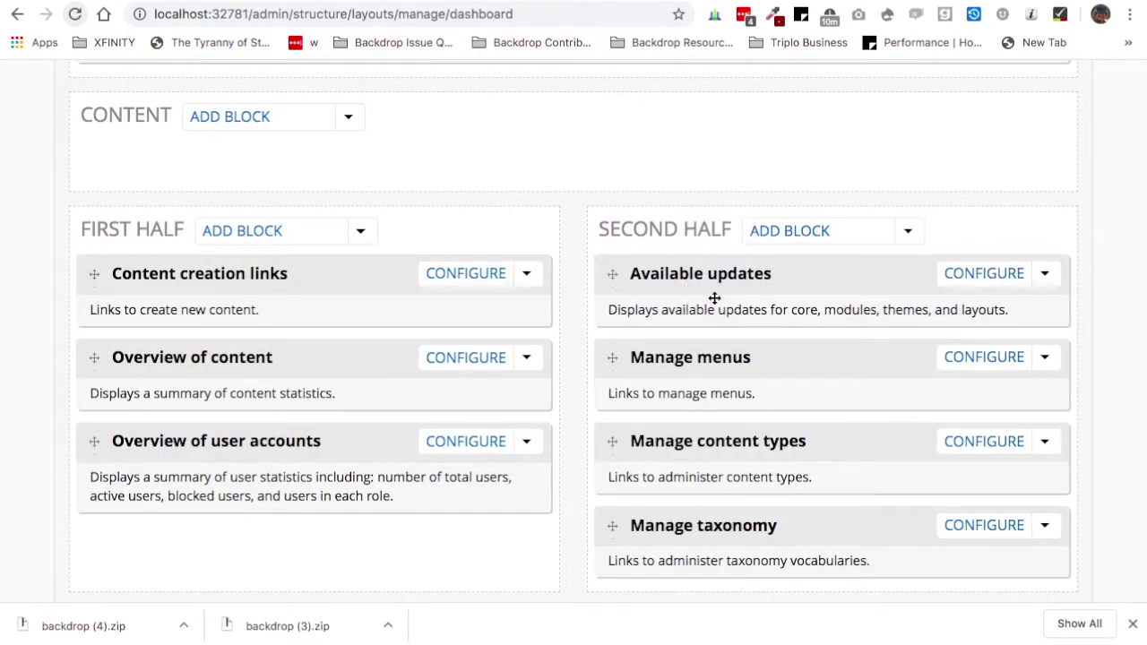
scroll(714, 298, "down", 5)
left_click(127, 552)
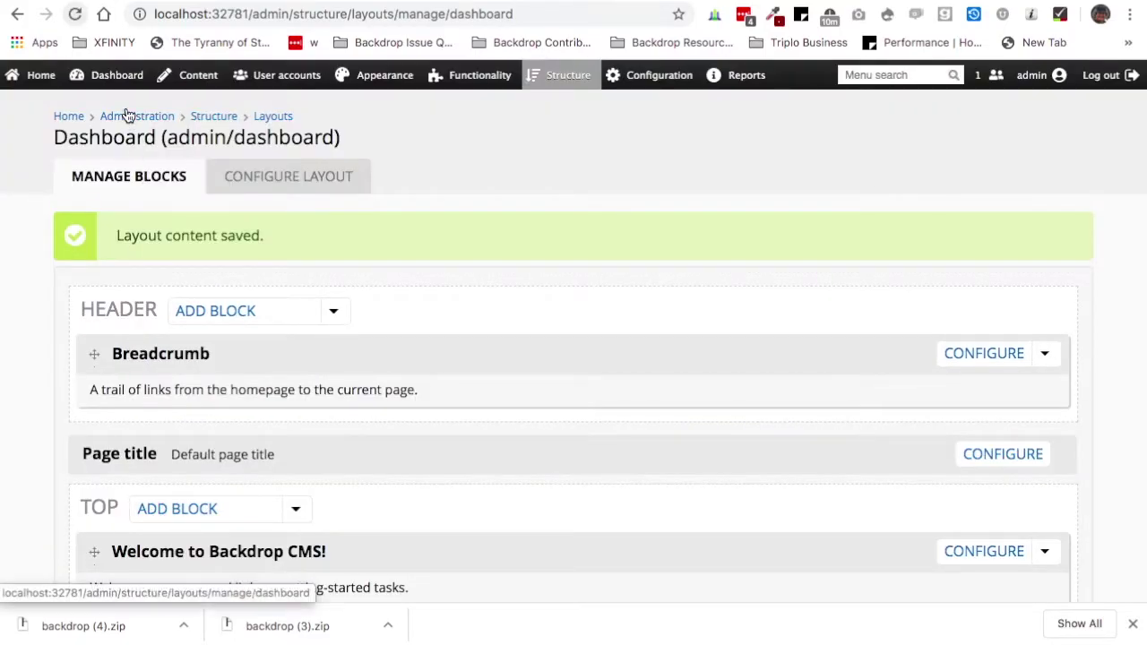
Open the administration dashboard and check where the Available Updates block is placed.
left_click(123, 79)
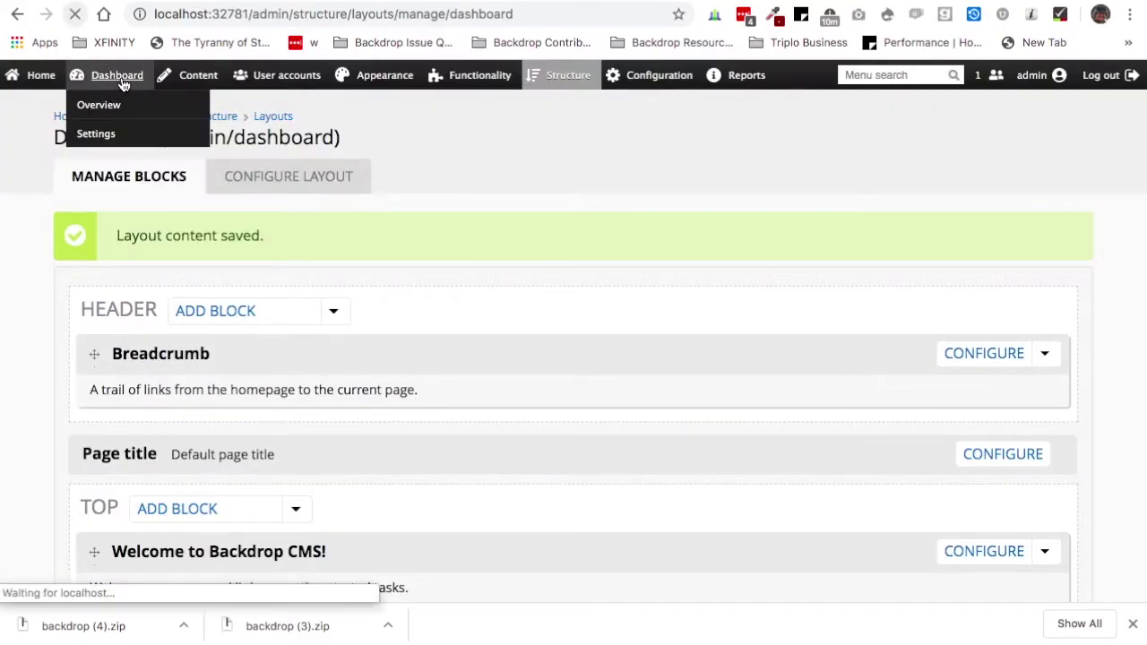
scroll(860, 298, "down", 3)
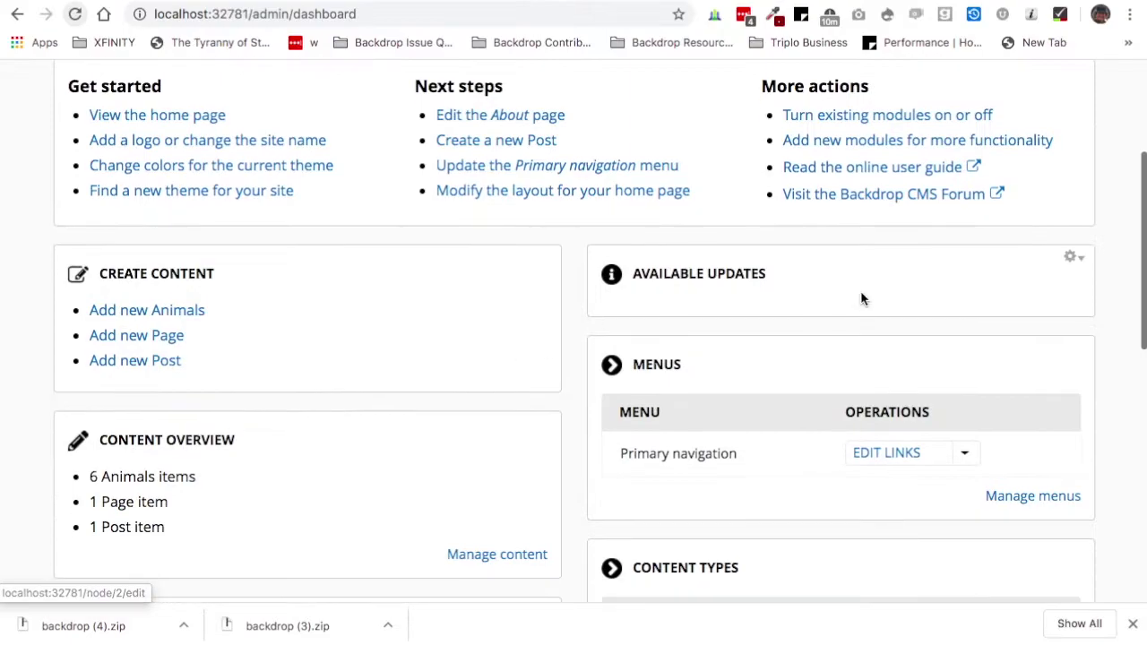
scroll(762, 295, "down", 3)
Remove the Available updates block from the Dashboard layout's Second Half region and save the layout.
key("alt+Left")
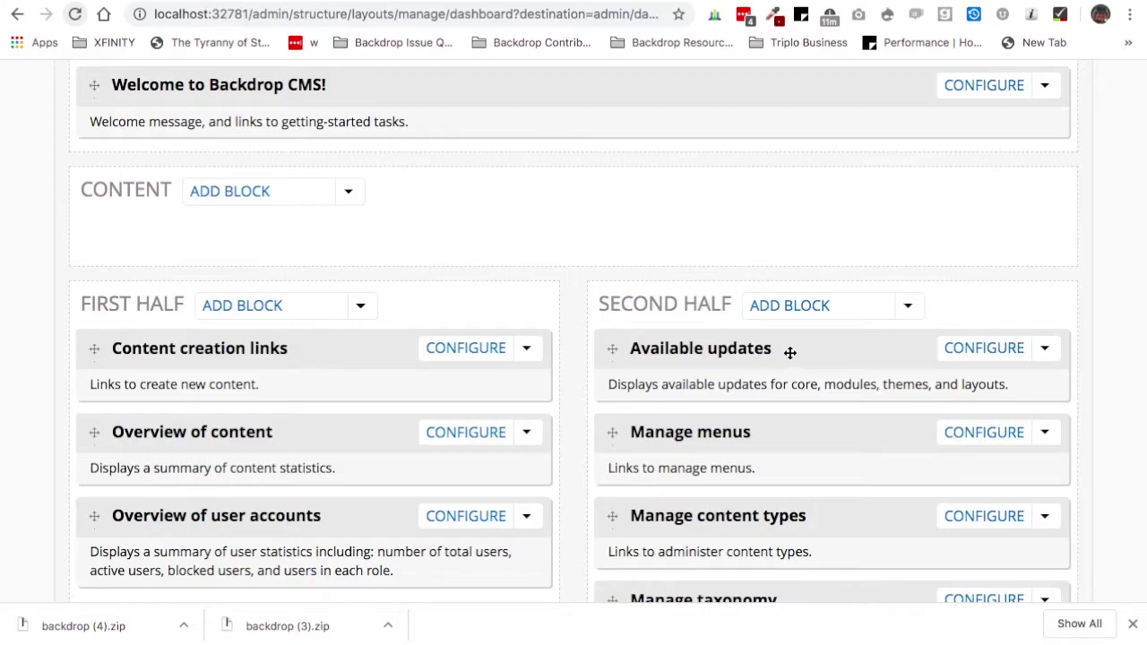
scroll(789, 351, "down", 2)
left_click(1046, 292)
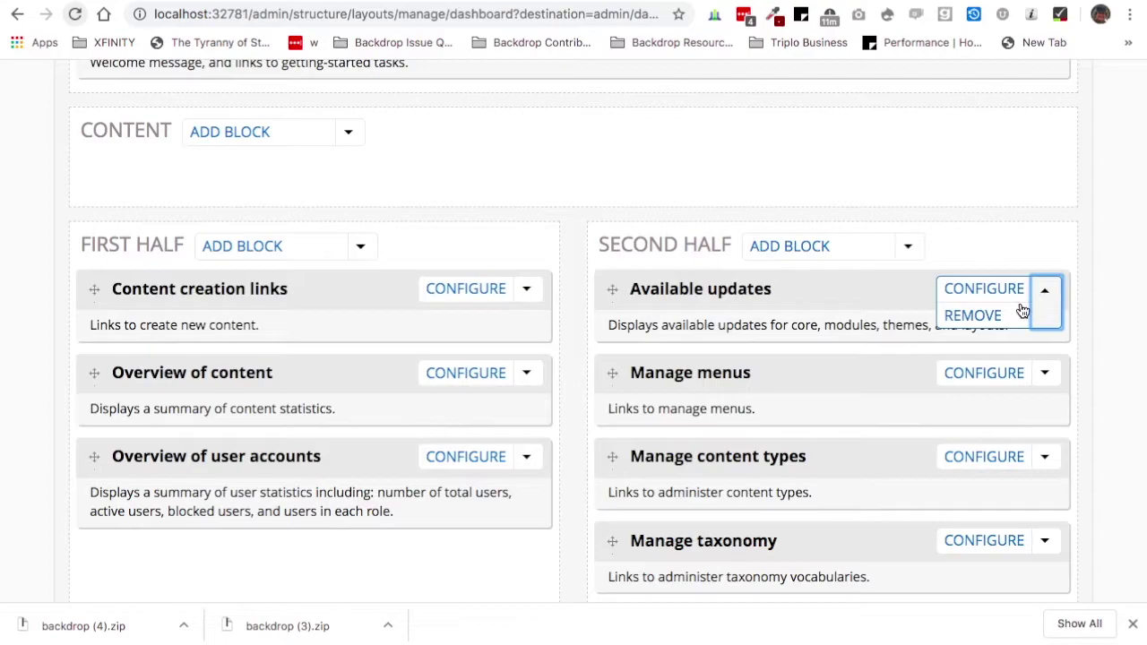
left_click(973, 315)
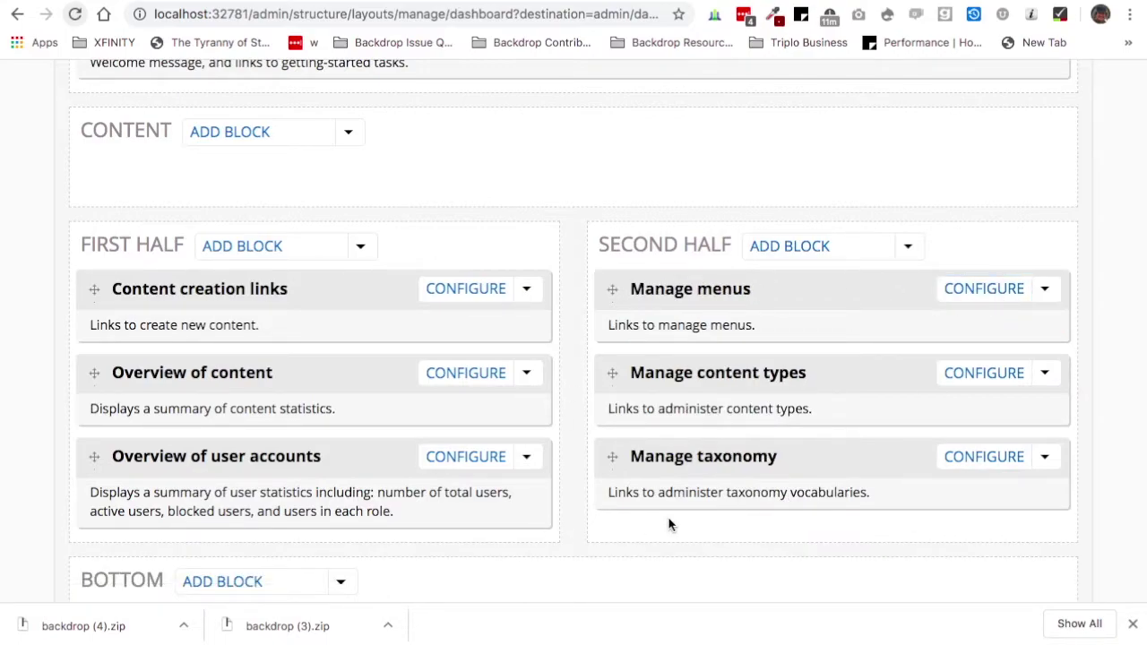
scroll(668, 525, "down", 1)
scroll(666, 522, "down", 5)
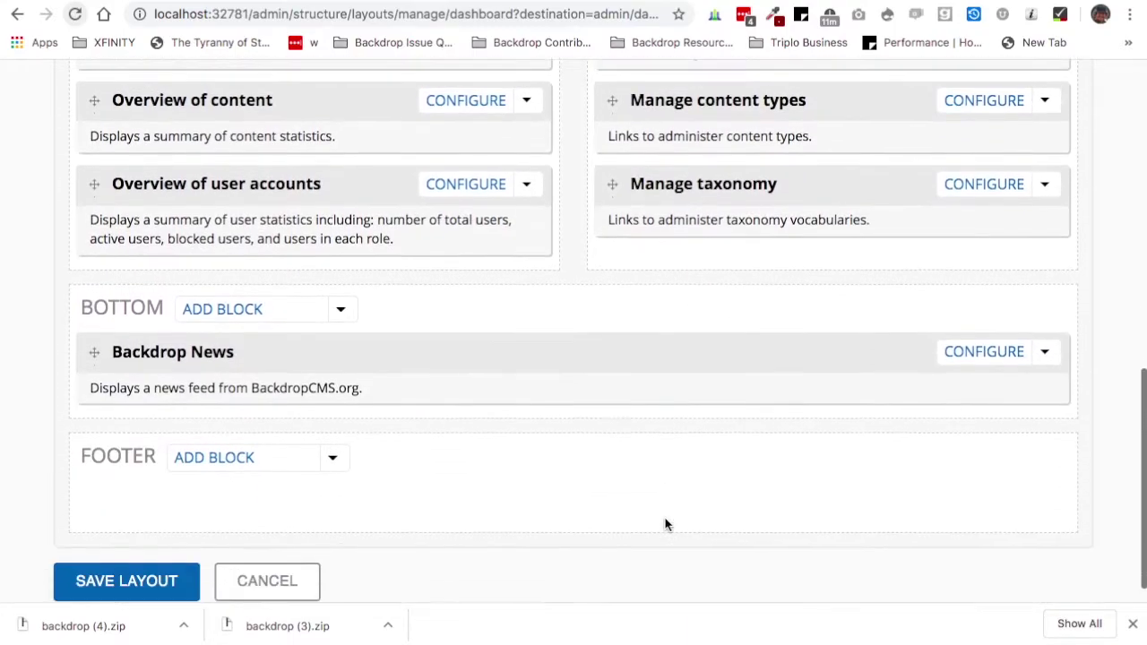
left_click(126, 553)
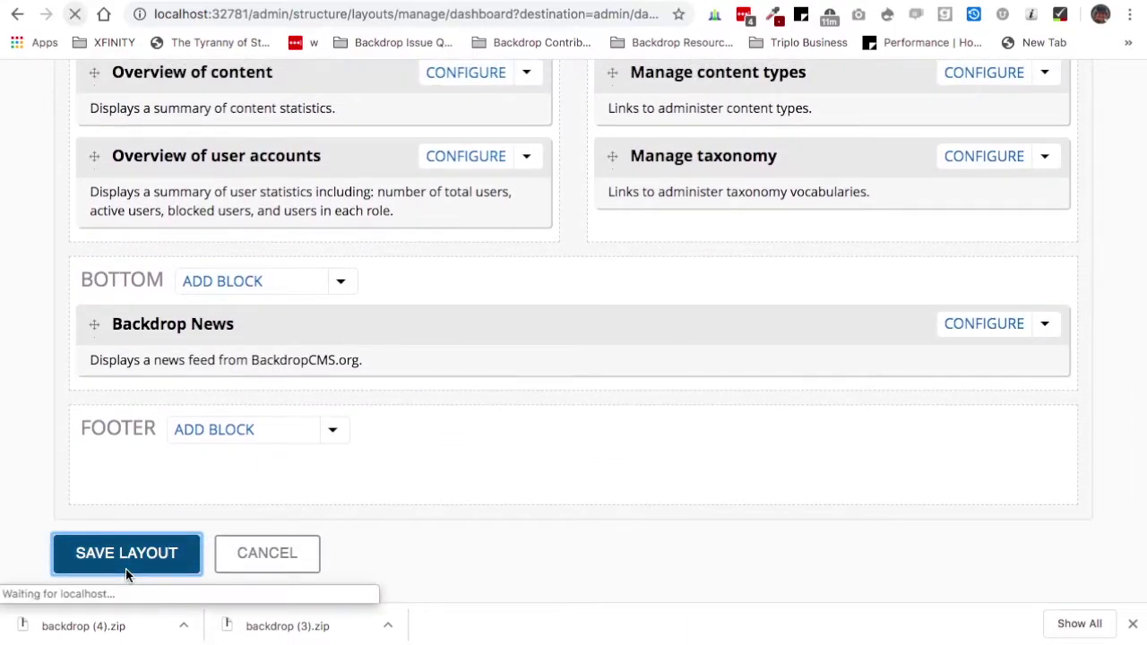
Review the dashboard page from the welcome block down to Backdrop News to check the arrangement of its remaining blocks.
scroll(683, 445, "down", 2)
scroll(683, 445, "down", 10)
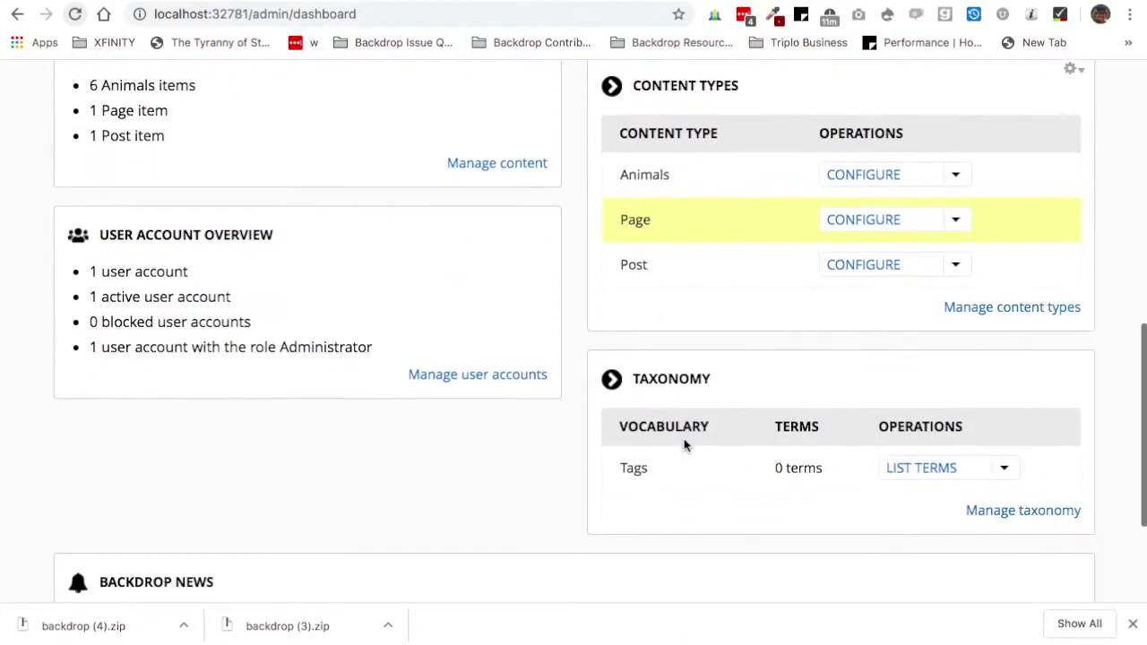
scroll(684, 442, "up", 3)
scroll(258, 433, "down", 3)
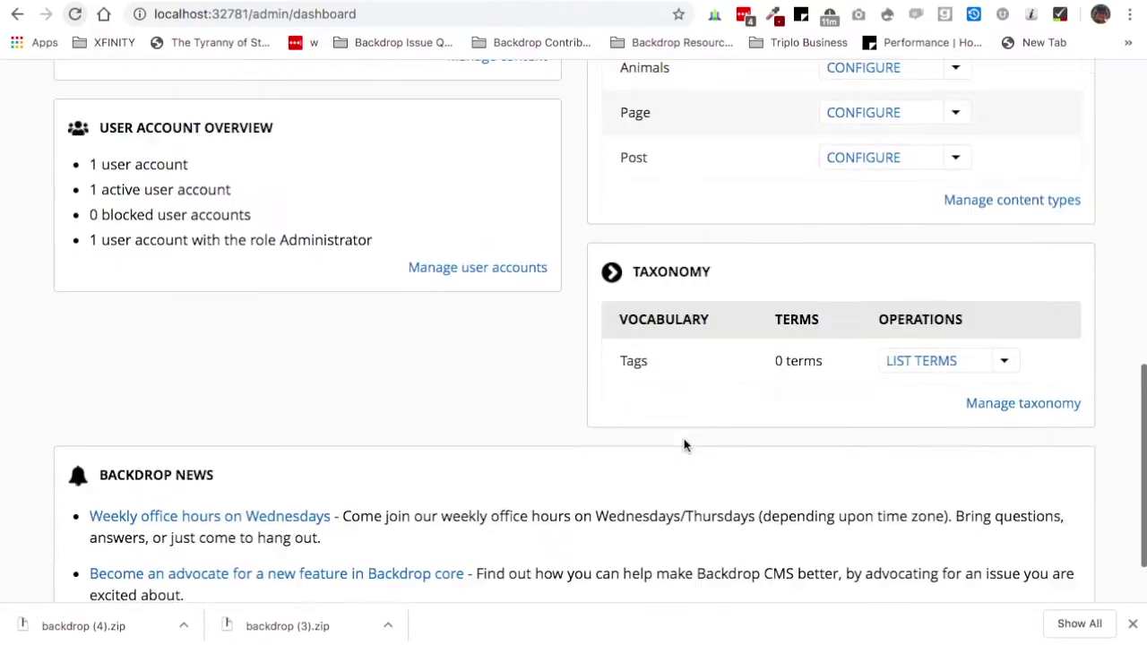
scroll(375, 485, "up", 1)
scroll(374, 485, "up", 9)
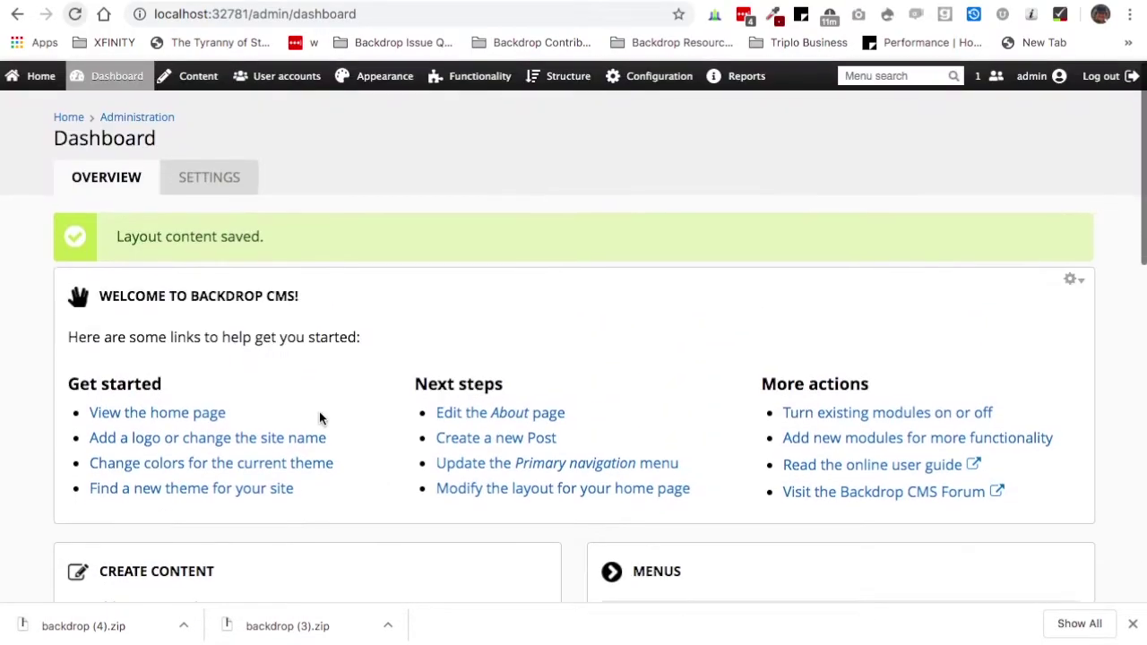
scroll(428, 427, "down", 1)
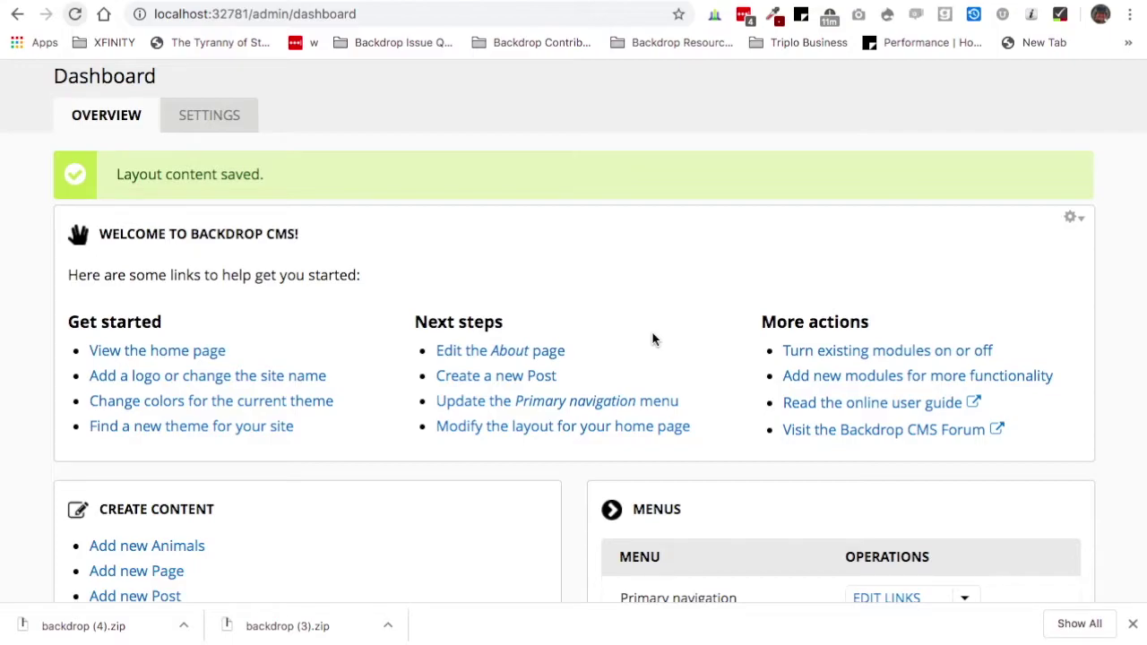
scroll(653, 339, "up", 1)
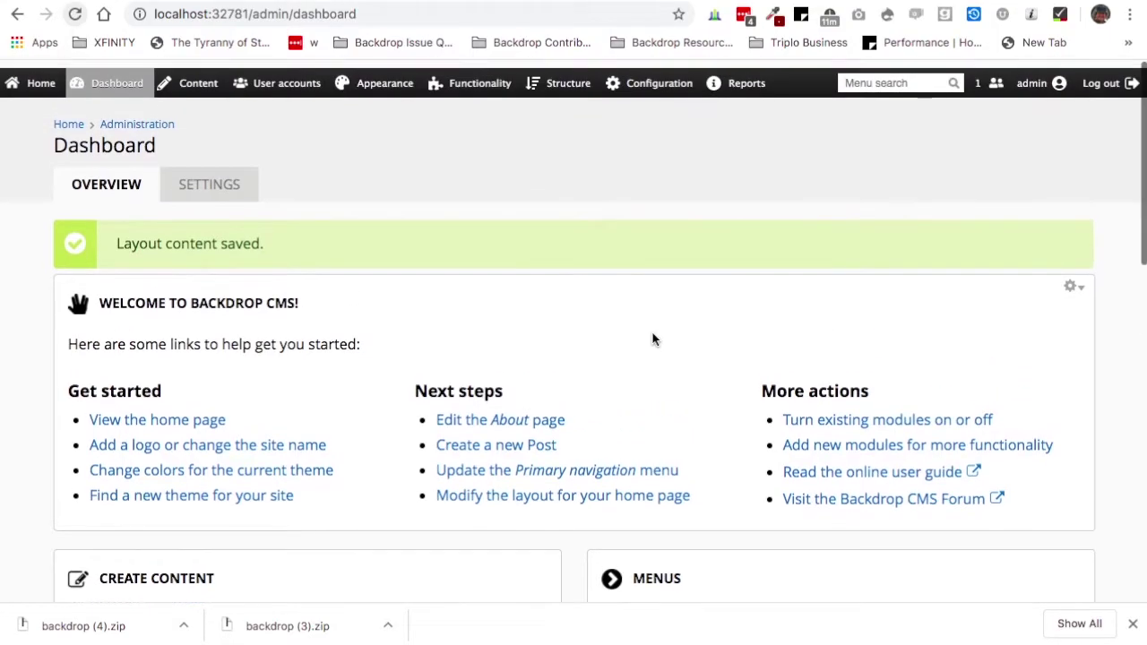
Reopen block management for the Dashboard layout and remove the Welcome to Backdrop CMS! block from the Top region.
mouse_move(568, 77)
mouse_move(563, 198)
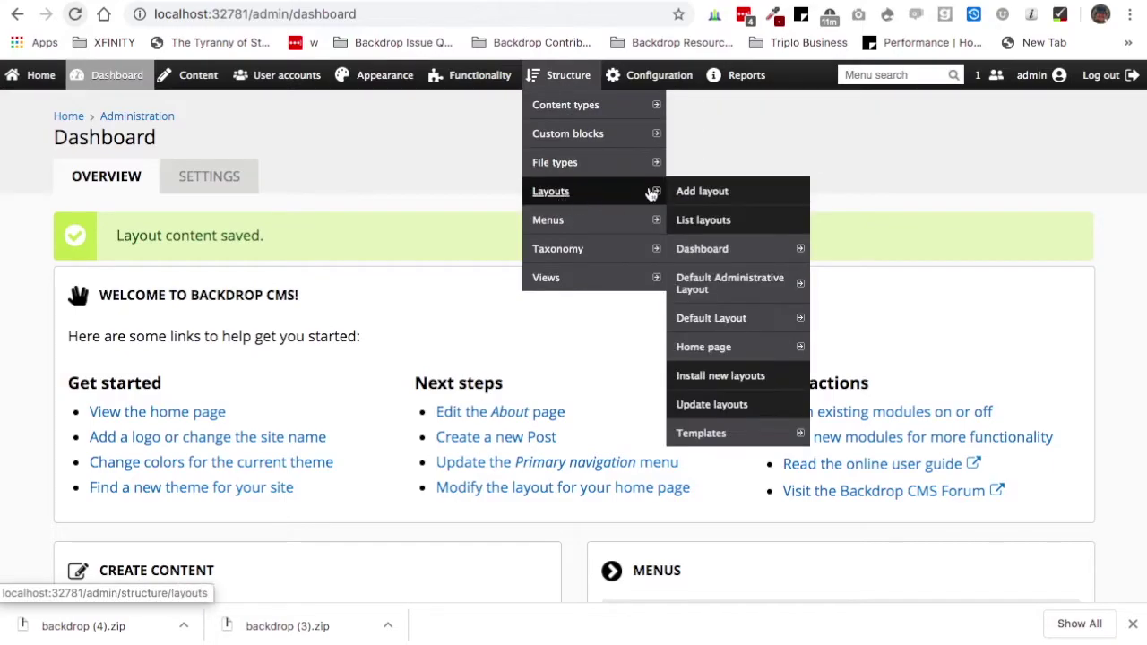
left_click(701, 251)
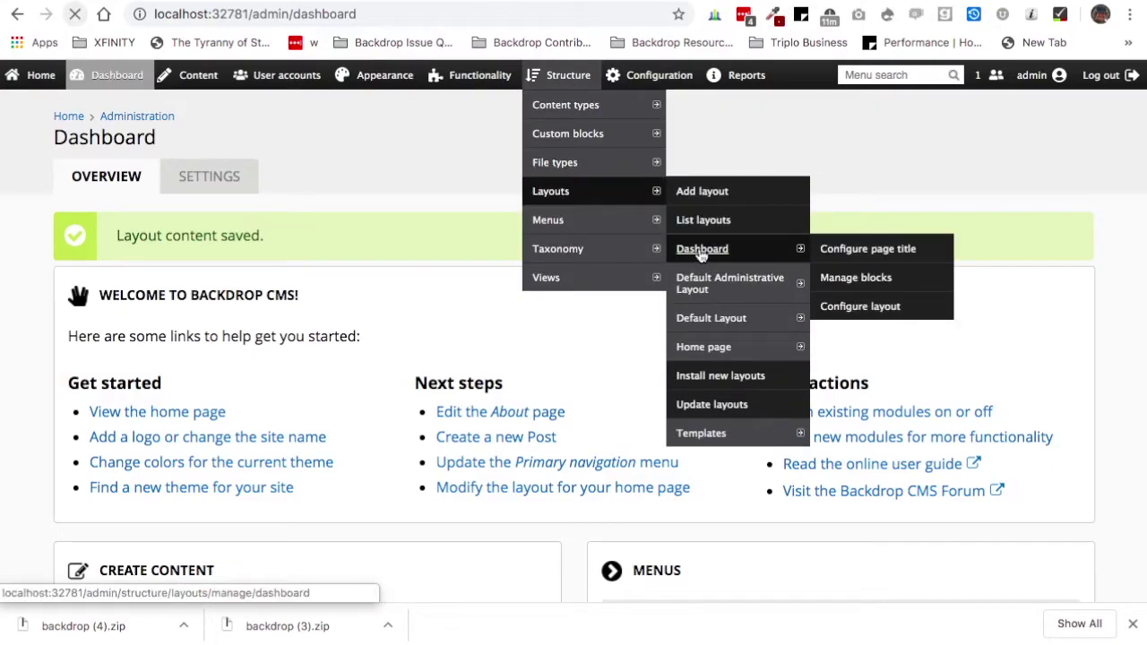
left_click(702, 253)
scroll(870, 399, "down", 5)
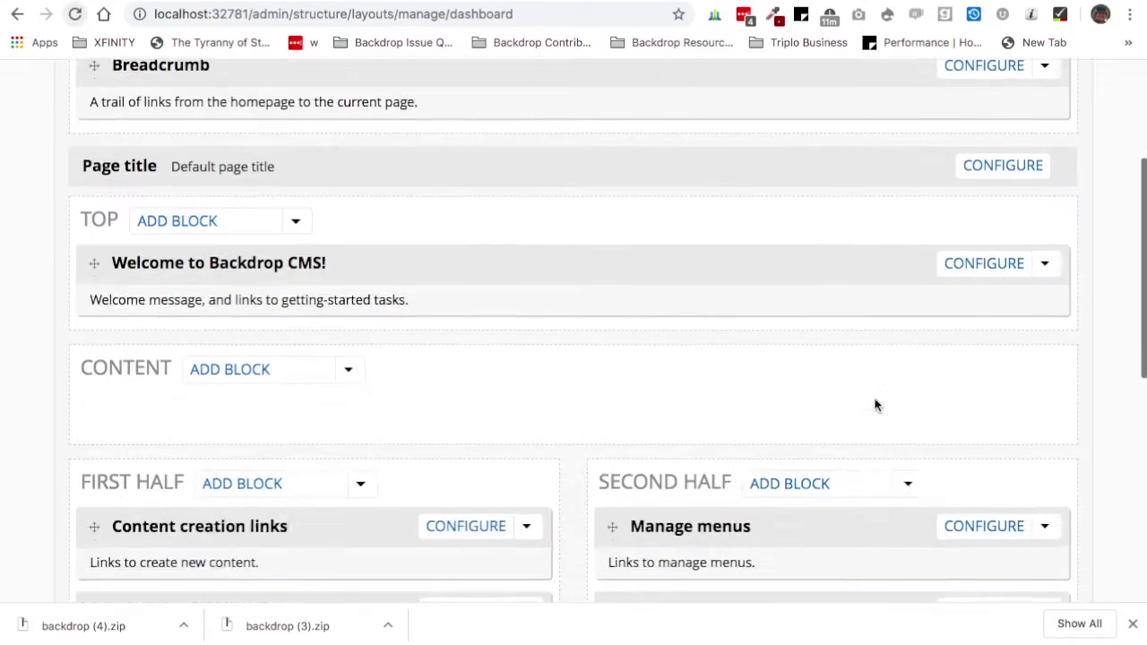
scroll(911, 296, "up", 2)
left_click(1043, 189)
left_click(991, 224)
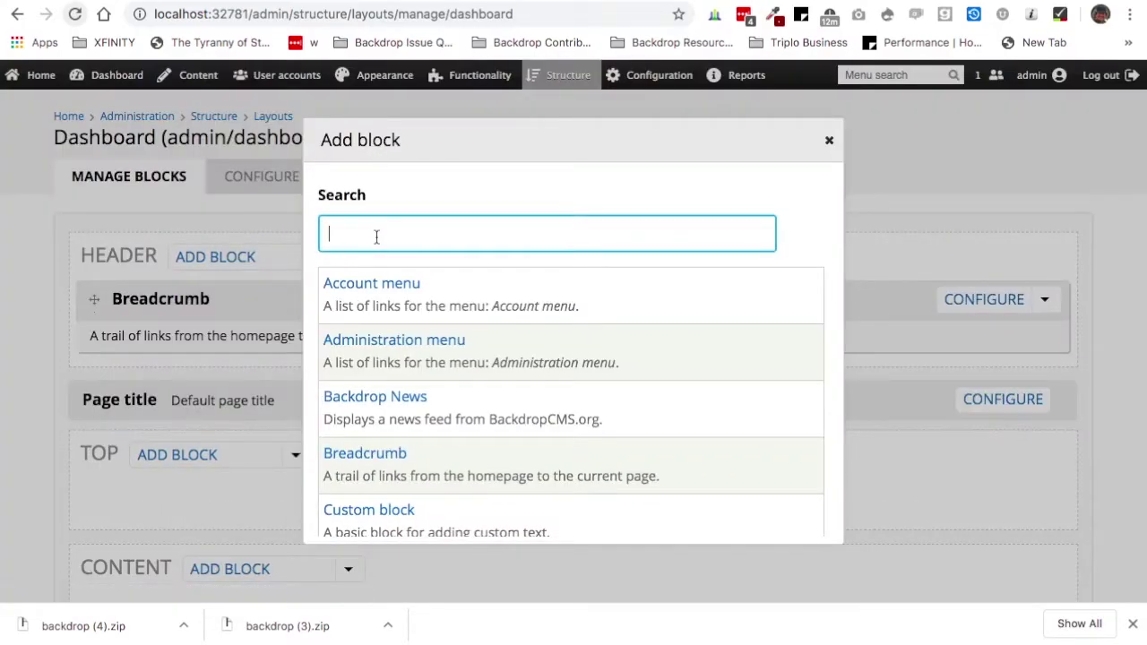
Search the addable blocks for "dash" and "wel", view the Welcome to Backdrop CMS! block's settings, and close them without adding it.
type("dash")
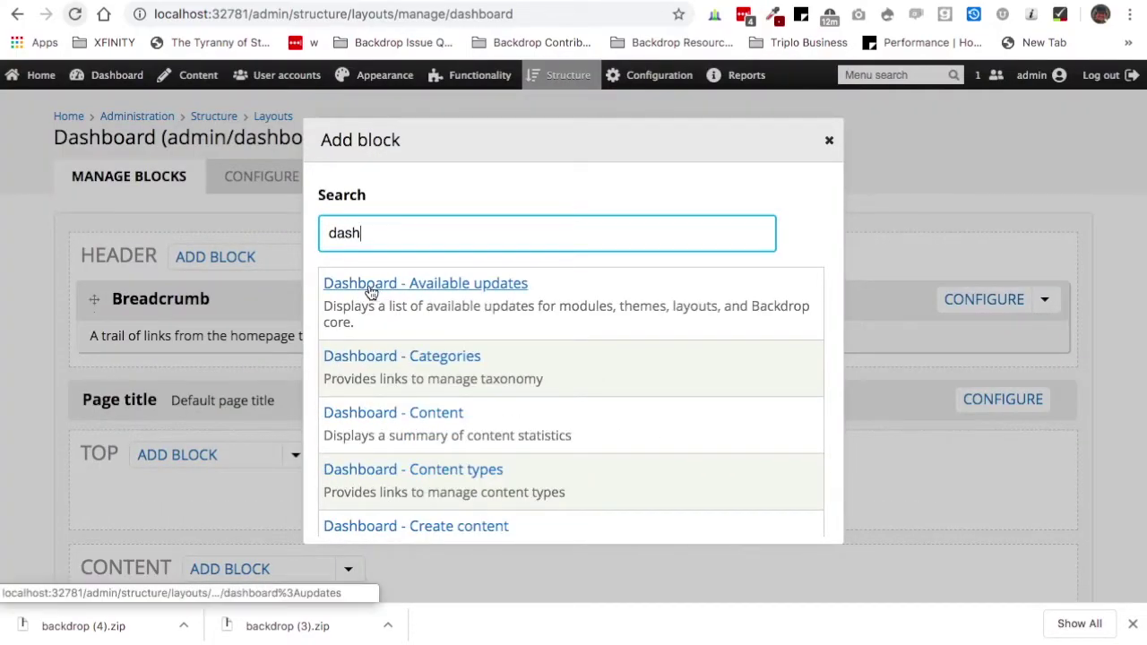
double_click(378, 234)
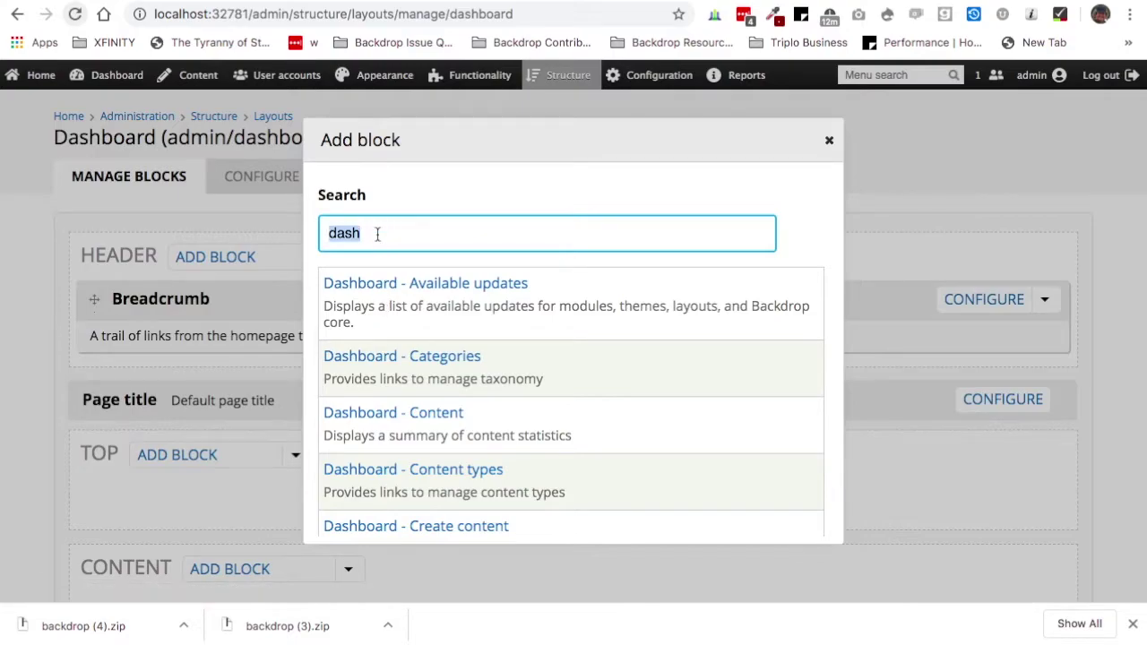
type("wel")
left_click(396, 285)
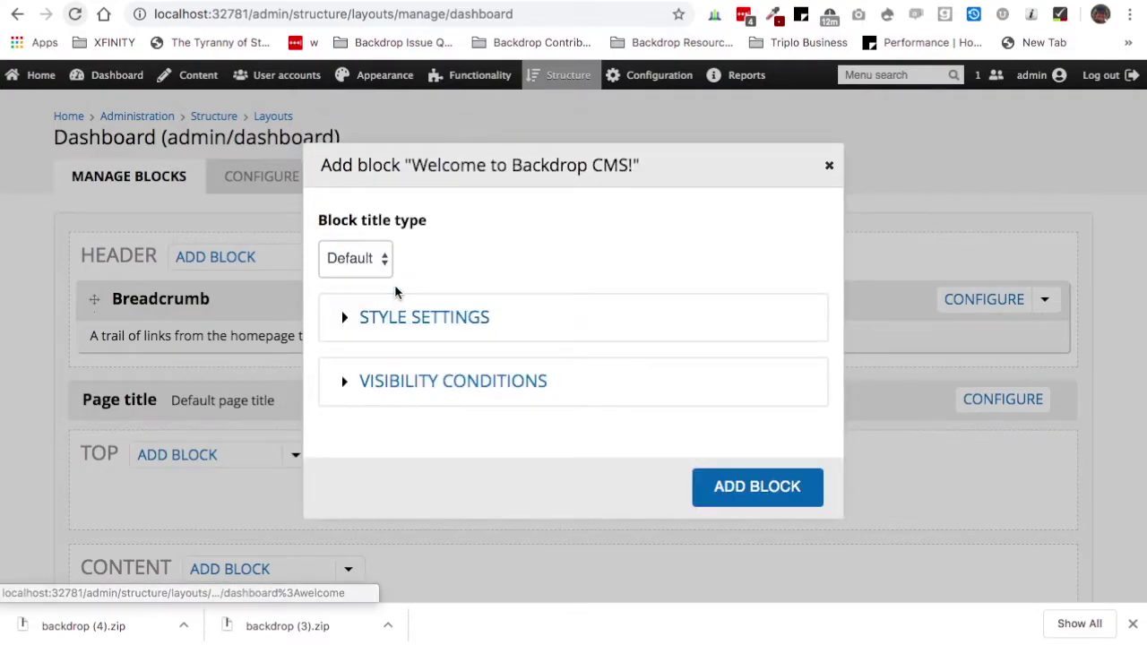
left_click(829, 163)
Save the Dashboard layout with the welcome block removed and open the administration dashboard.
scroll(768, 316, "down", 10)
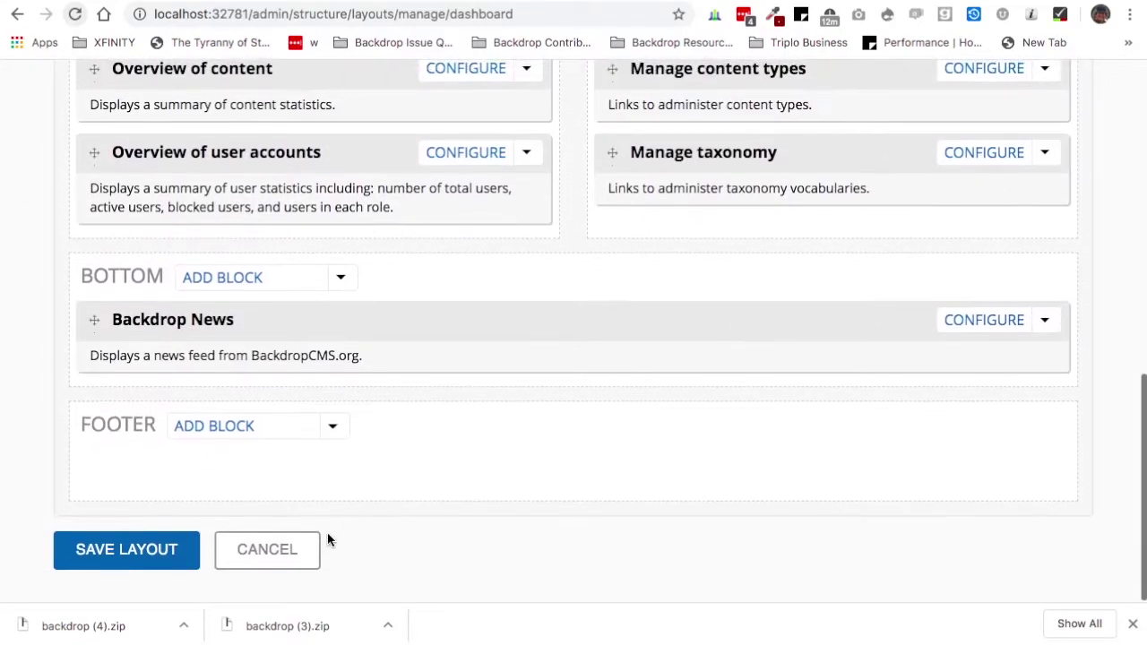
left_click(127, 550)
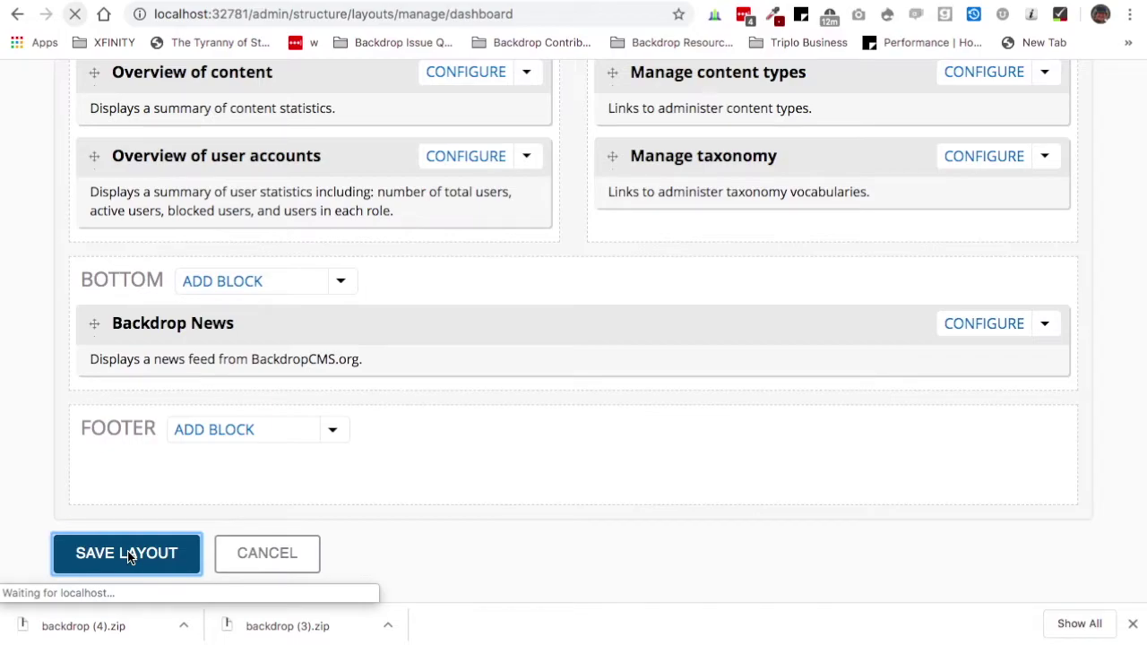
mouse_move(124, 73)
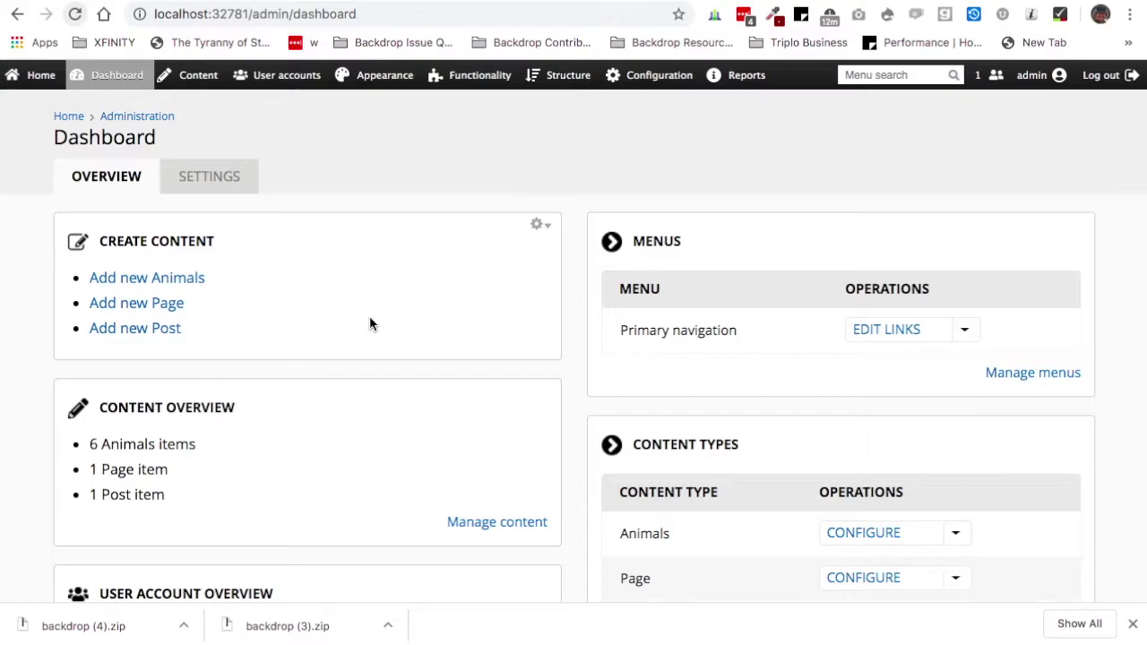
Examine the dashboard's two-column blocks and the Backdrop News block beneath them.
scroll(370, 324, "down", 6)
scroll(369, 323, "up", 1)
scroll(338, 507, "down", 1)
scroll(311, 518, "up", 1)
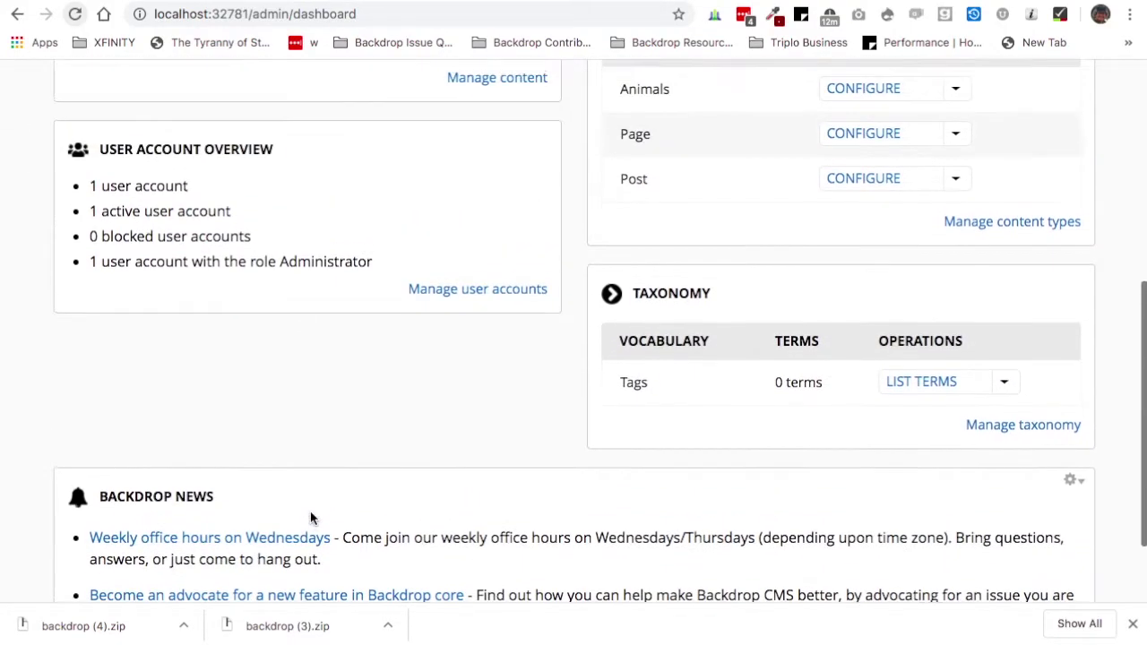
scroll(311, 518, "up", 5)
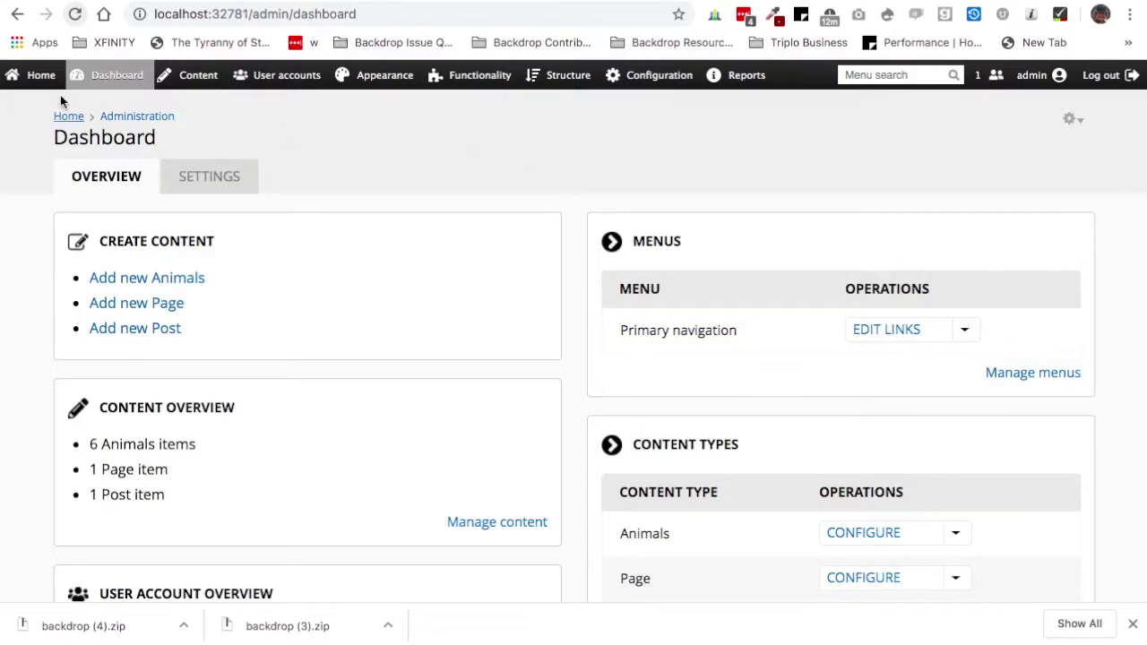
Open the site's home page and examine its header, hero banner and list of posts.
left_click(41, 77)
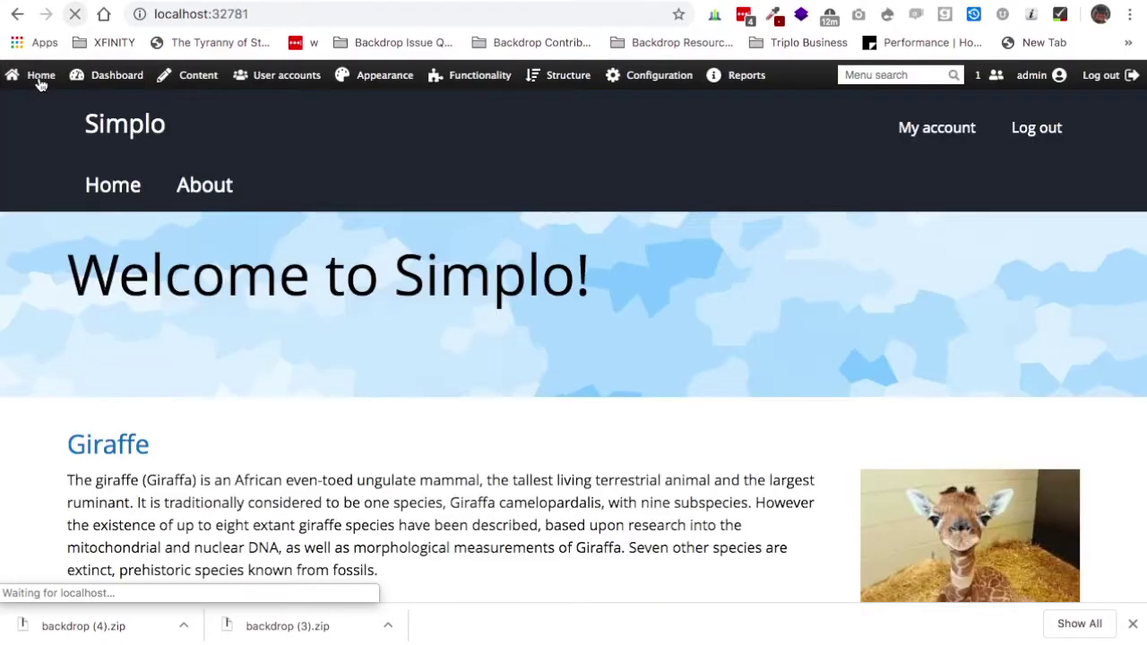
mouse_move(50, 105)
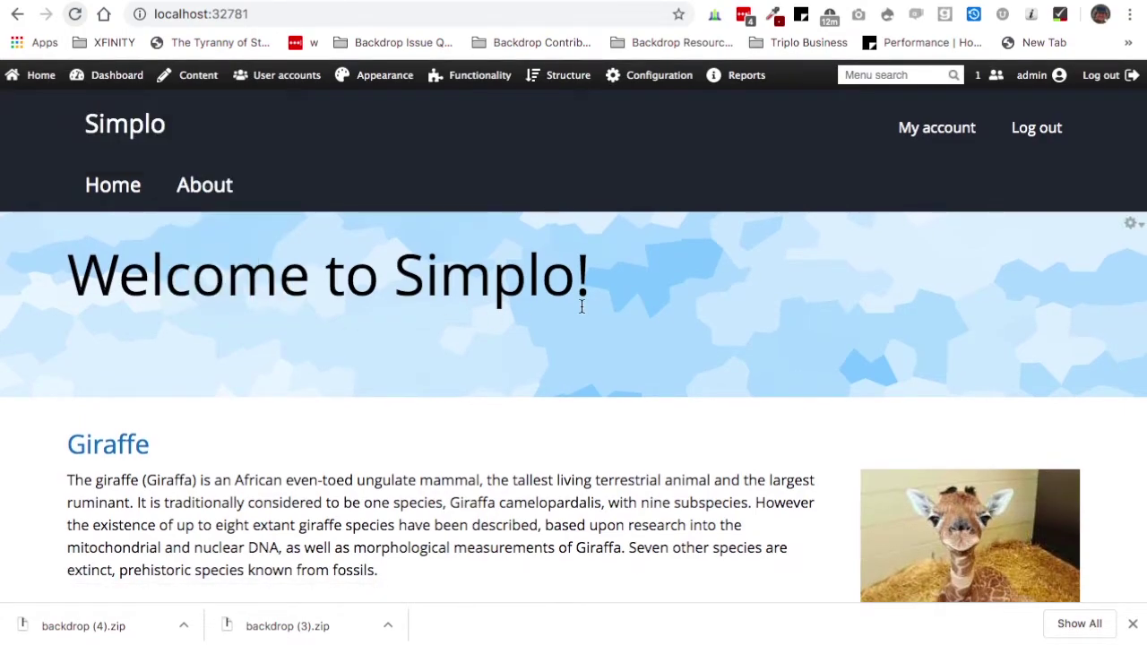
scroll(582, 307, "down", 17)
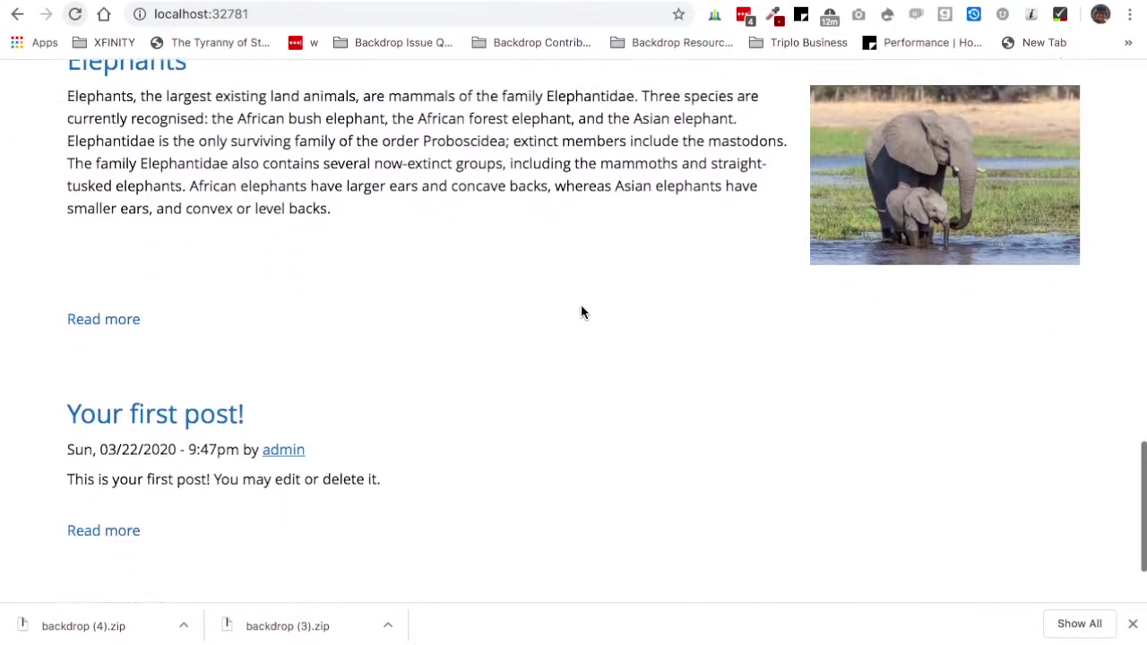
scroll(581, 312, "down", 3)
scroll(580, 311, "up", 6)
scroll(581, 312, "up", 12)
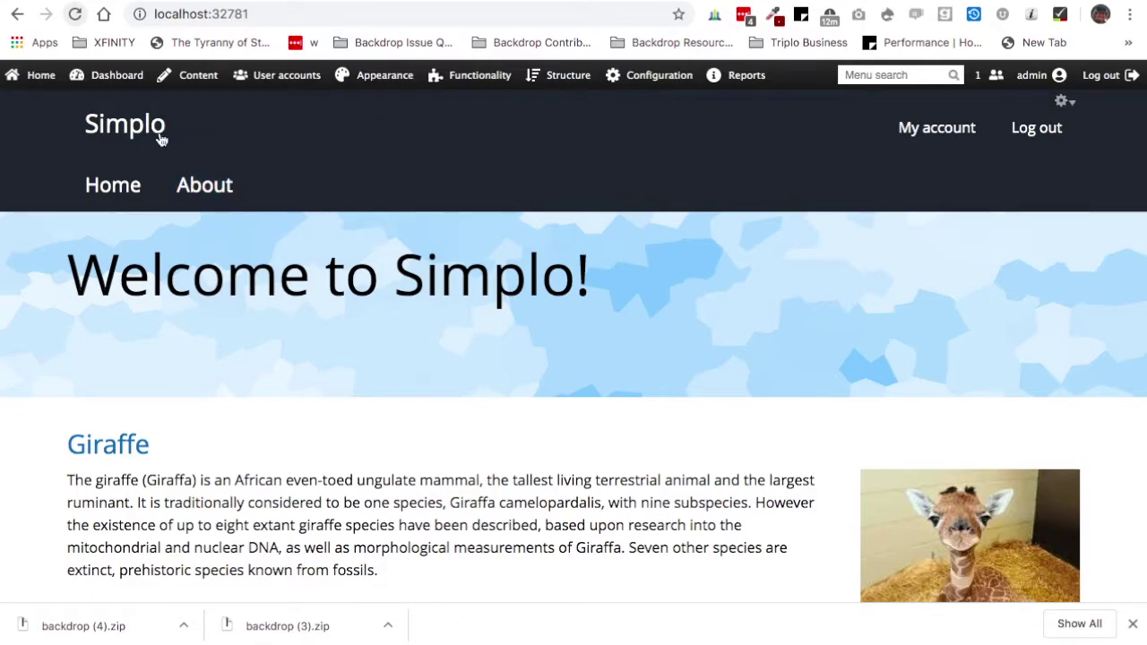
scroll(359, 286, "down", 2)
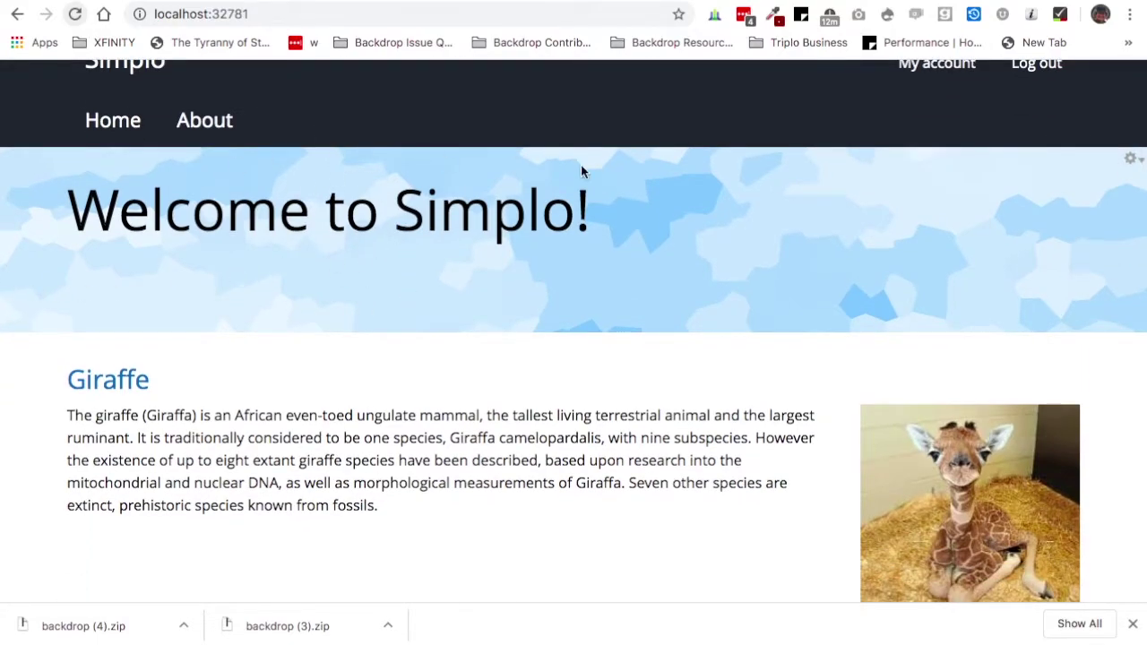
Examine the home page's promoted posts from Giraffe through Your first post!, along with the footer beneath them.
scroll(718, 266, "down", 5)
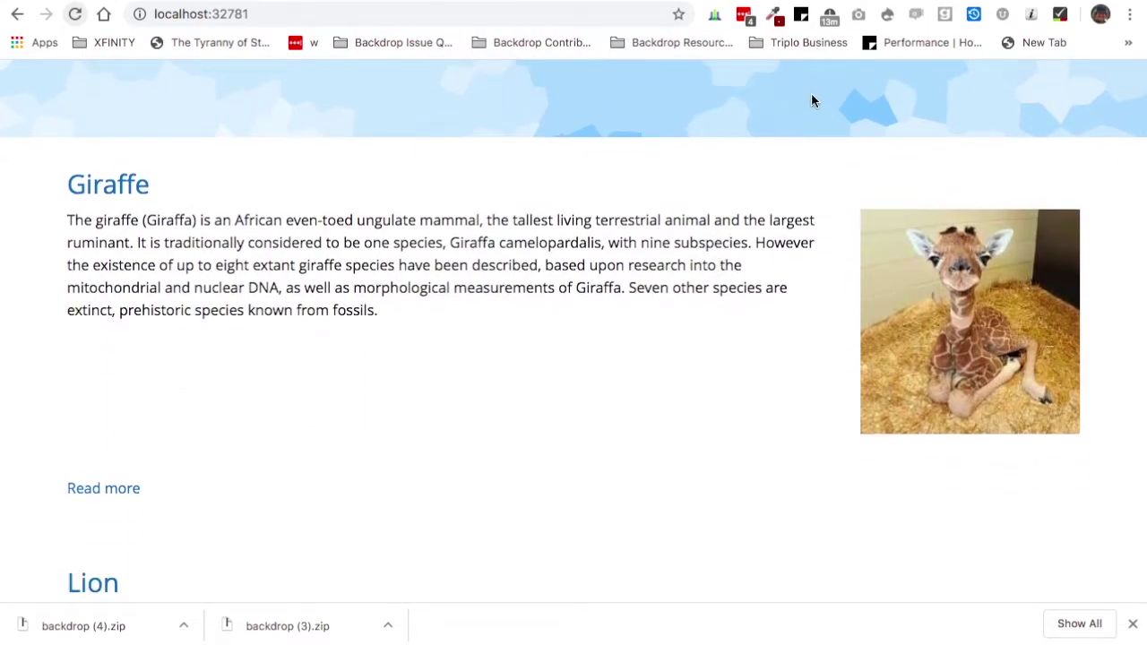
scroll(815, 224, "down", 1)
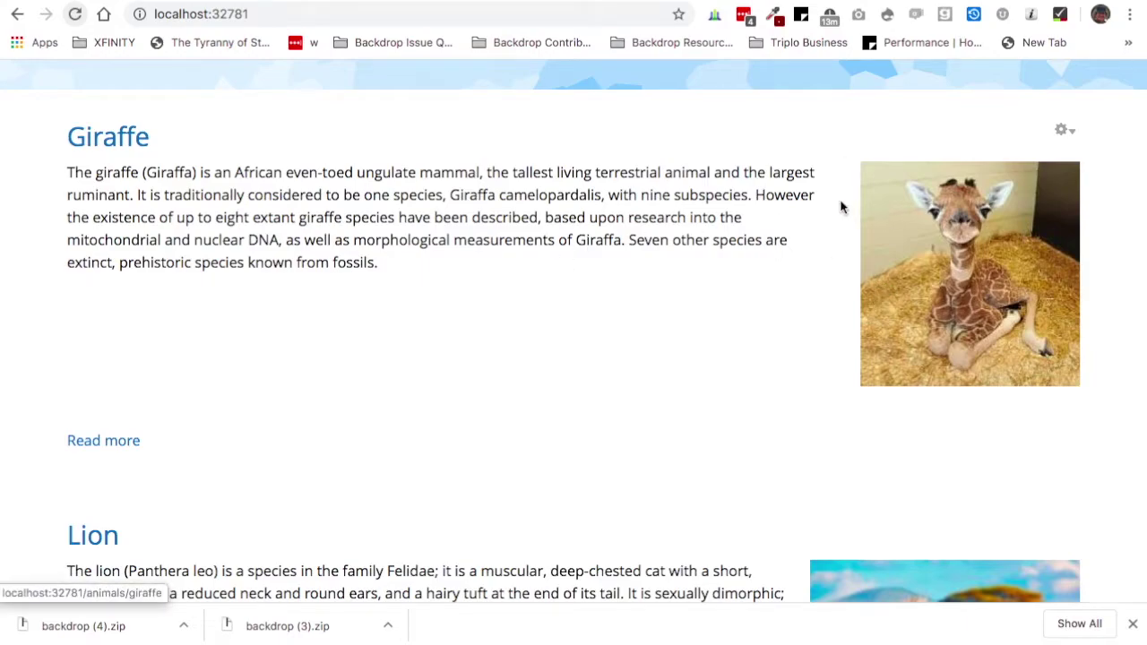
scroll(871, 371, "down", 3)
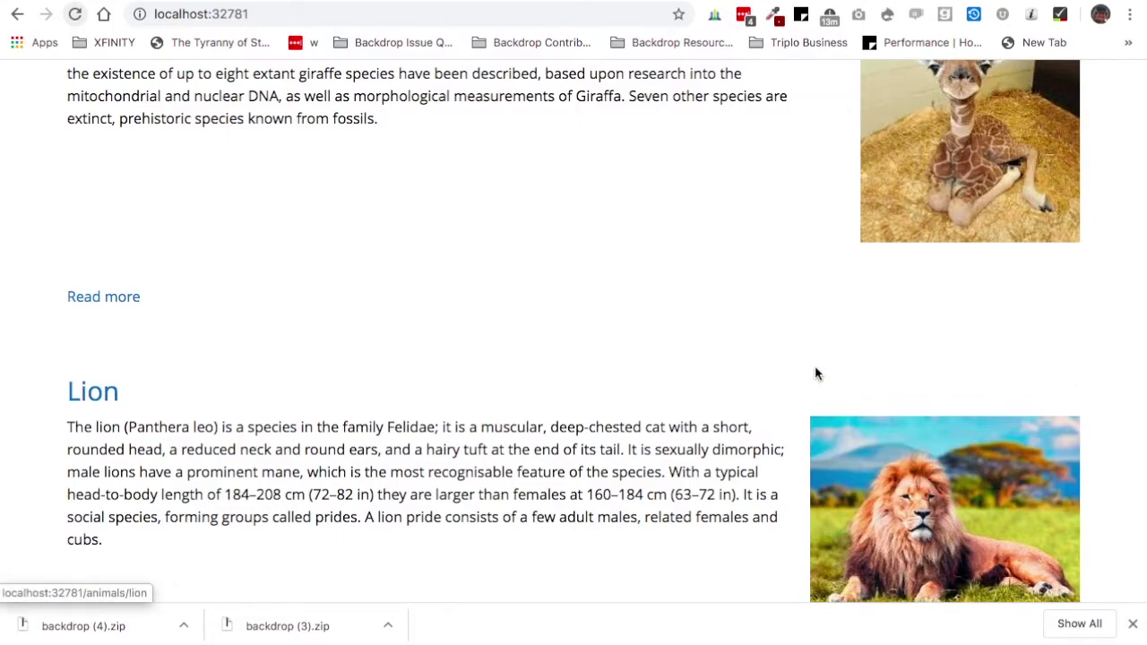
scroll(821, 426, "up", 2)
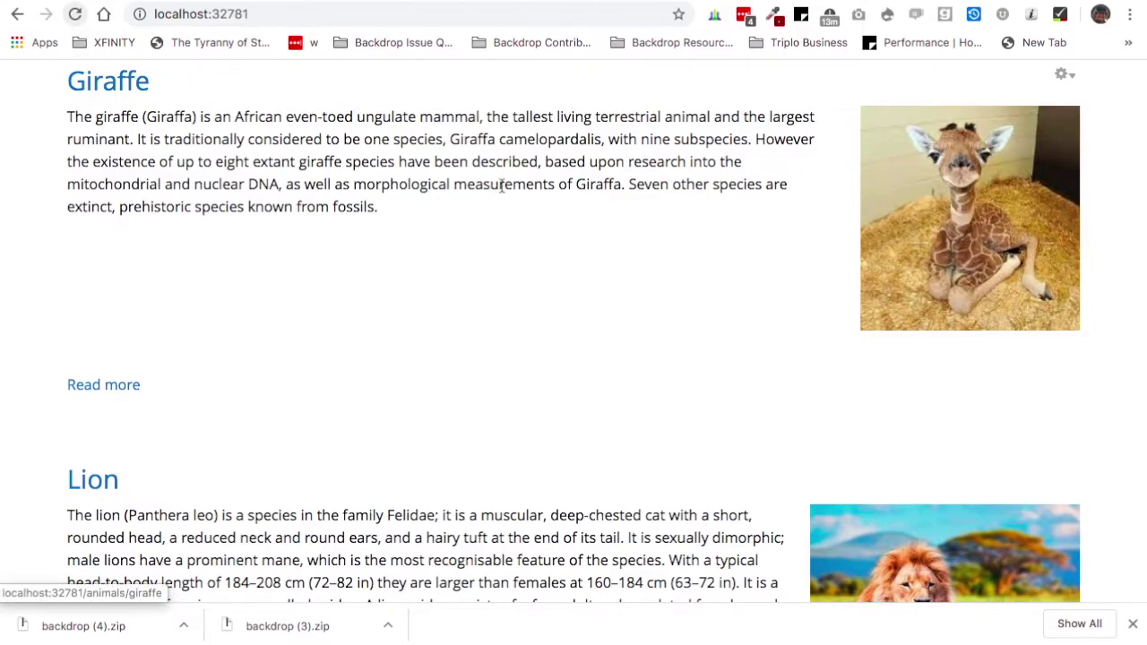
scroll(655, 157, "up", 1)
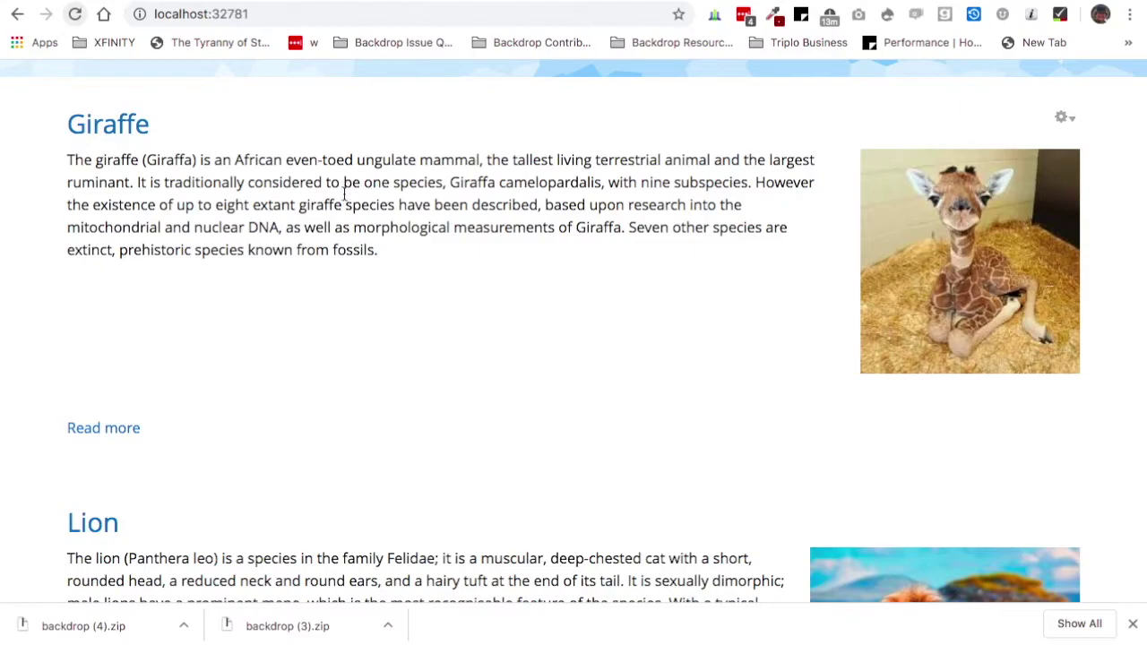
scroll(930, 256, "down", 1)
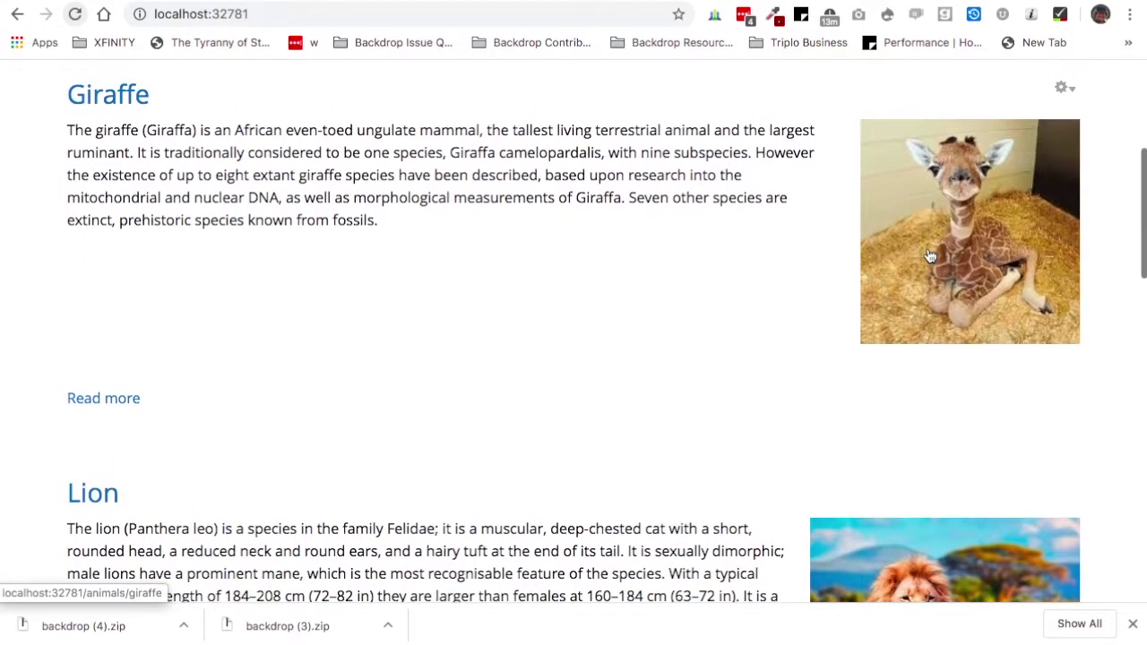
scroll(391, 252, "down", 10)
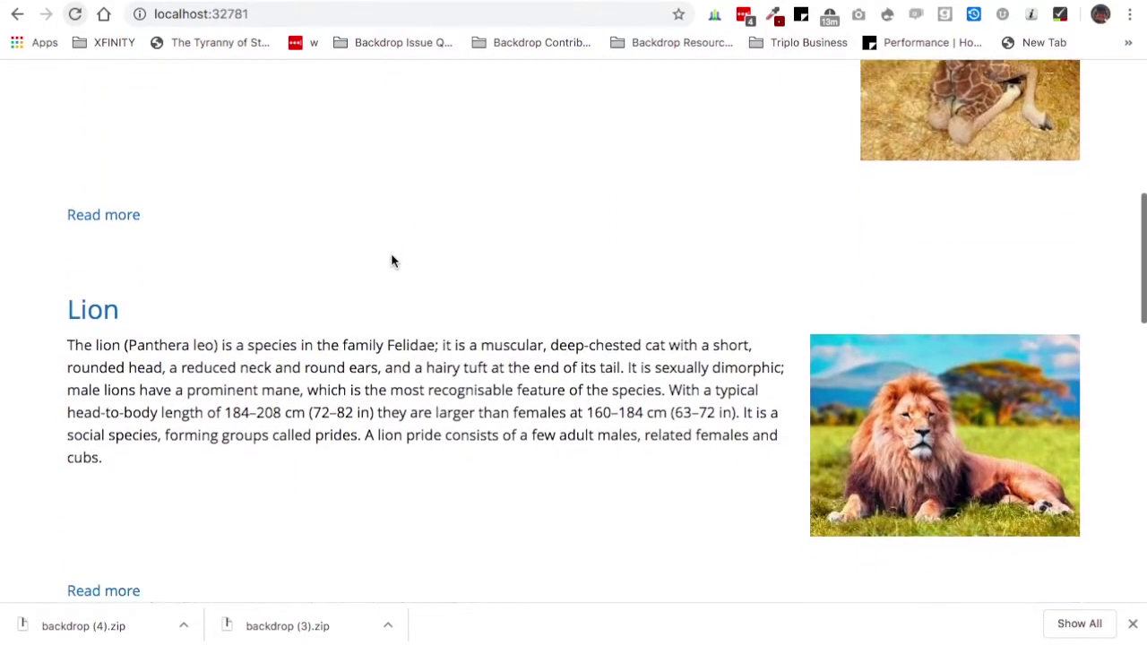
scroll(391, 261, "down", 4)
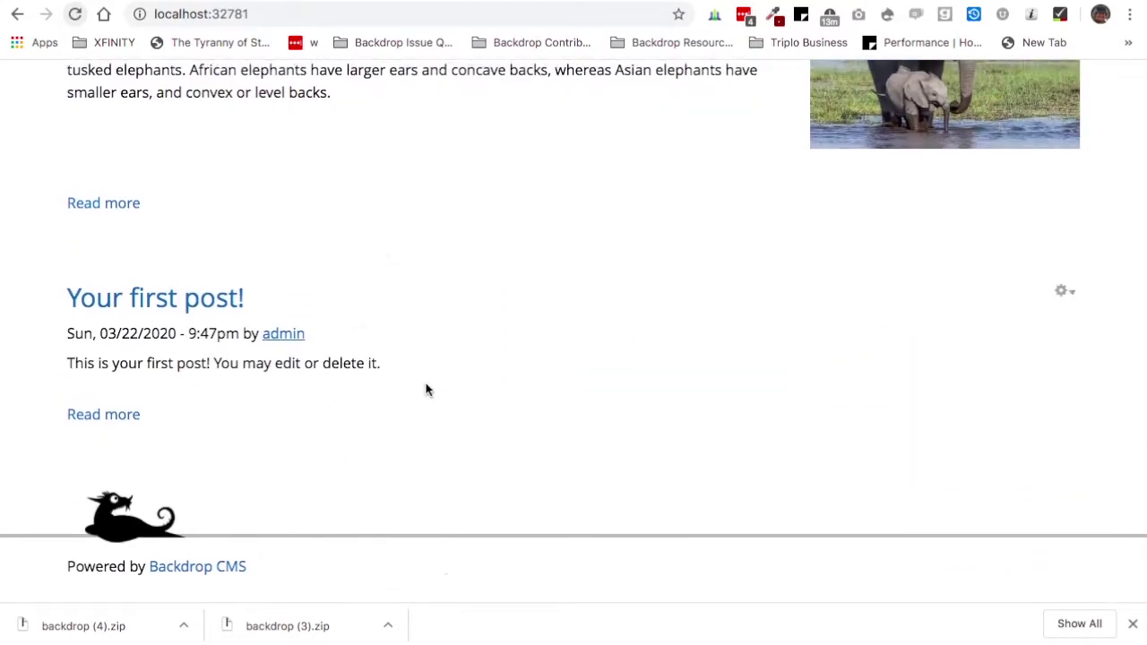
scroll(555, 392, "up", 15)
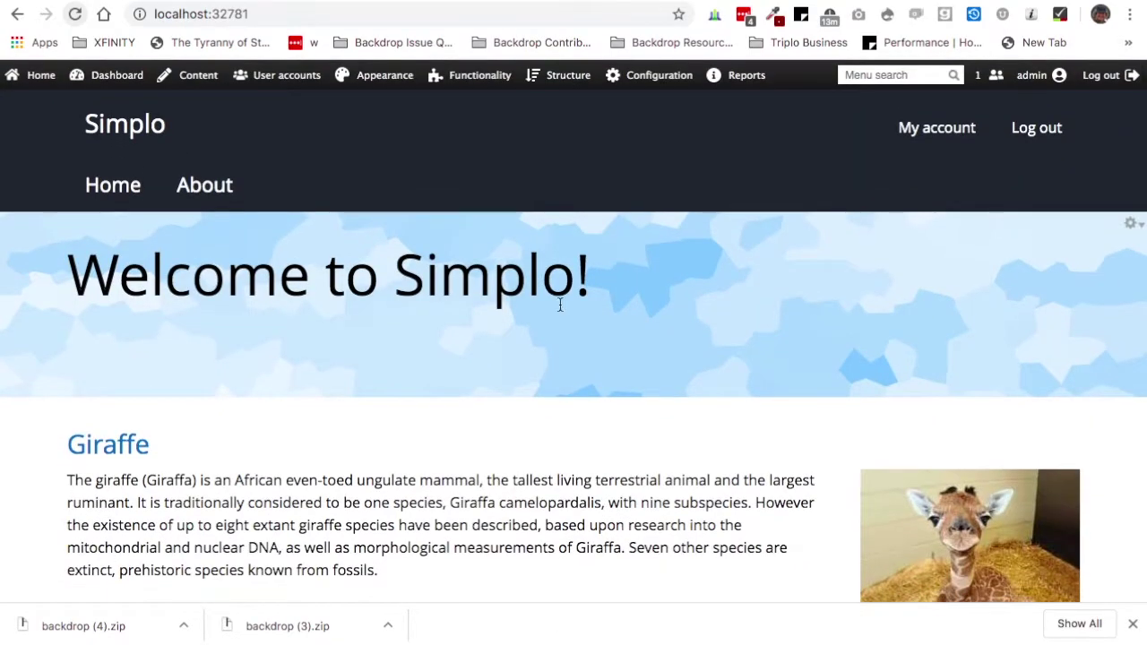
Open the block management of the Home page layout and examine the blocks in its Header region.
mouse_move(568, 78)
mouse_move(574, 193)
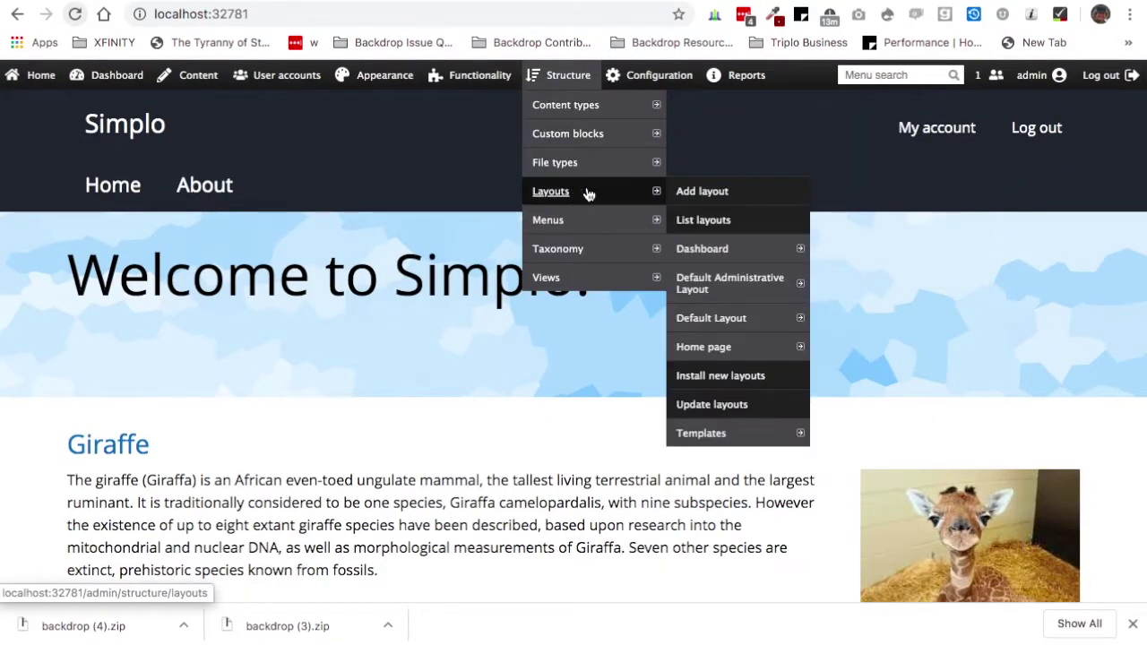
left_click(719, 356)
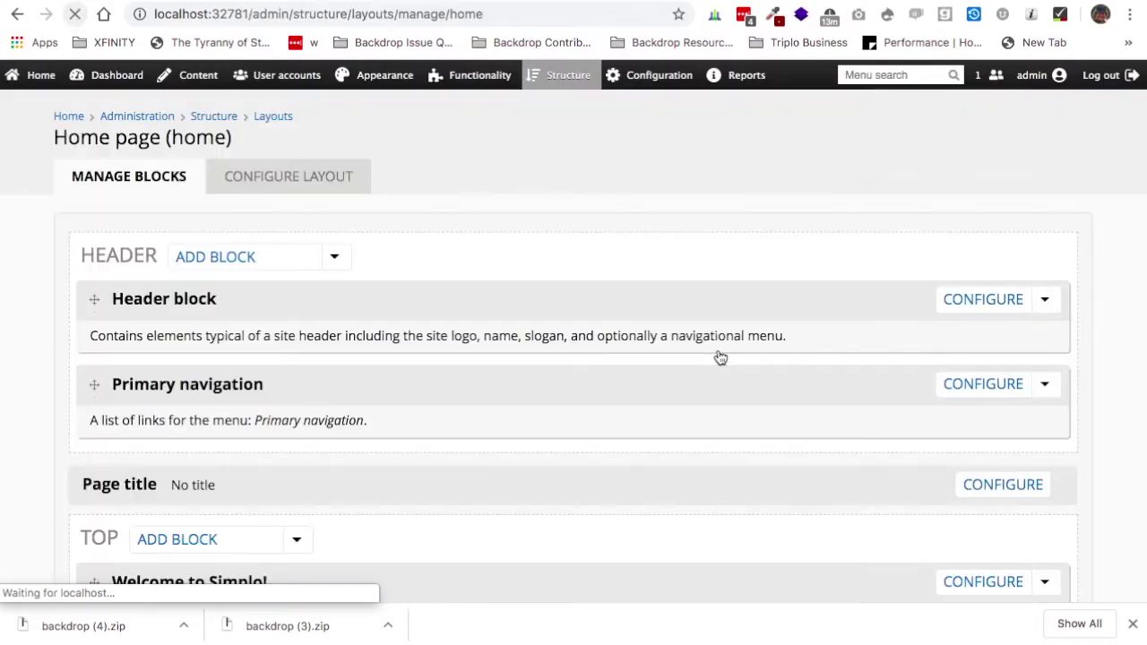
scroll(721, 357, "down", 2)
scroll(720, 357, "down", 1)
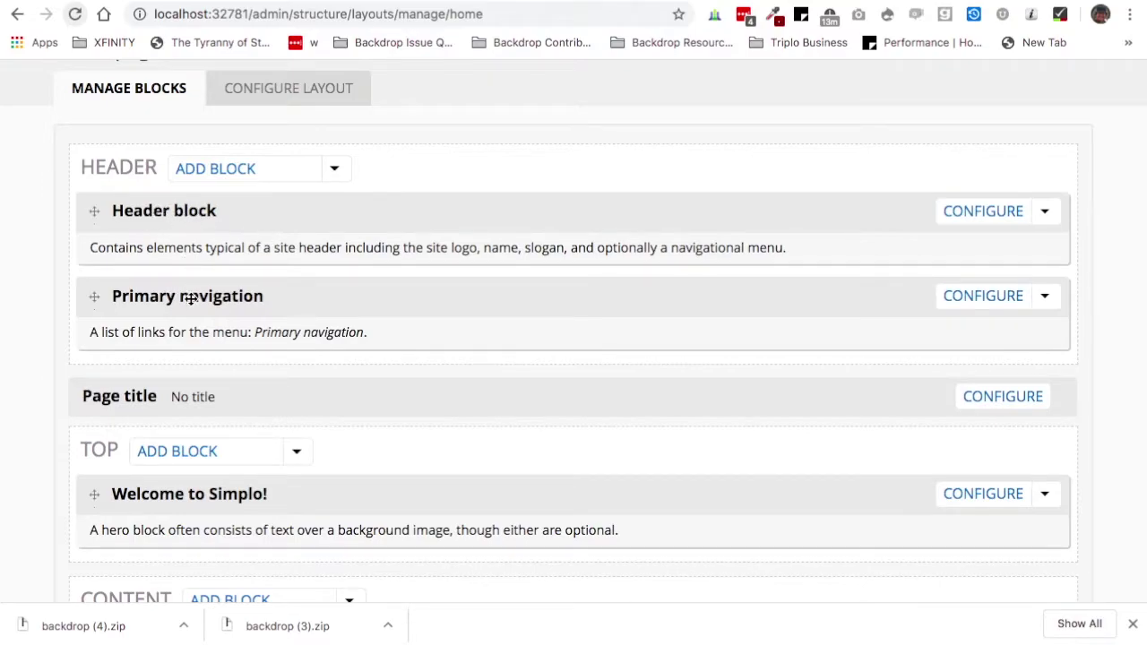
scroll(193, 300, "down", 1)
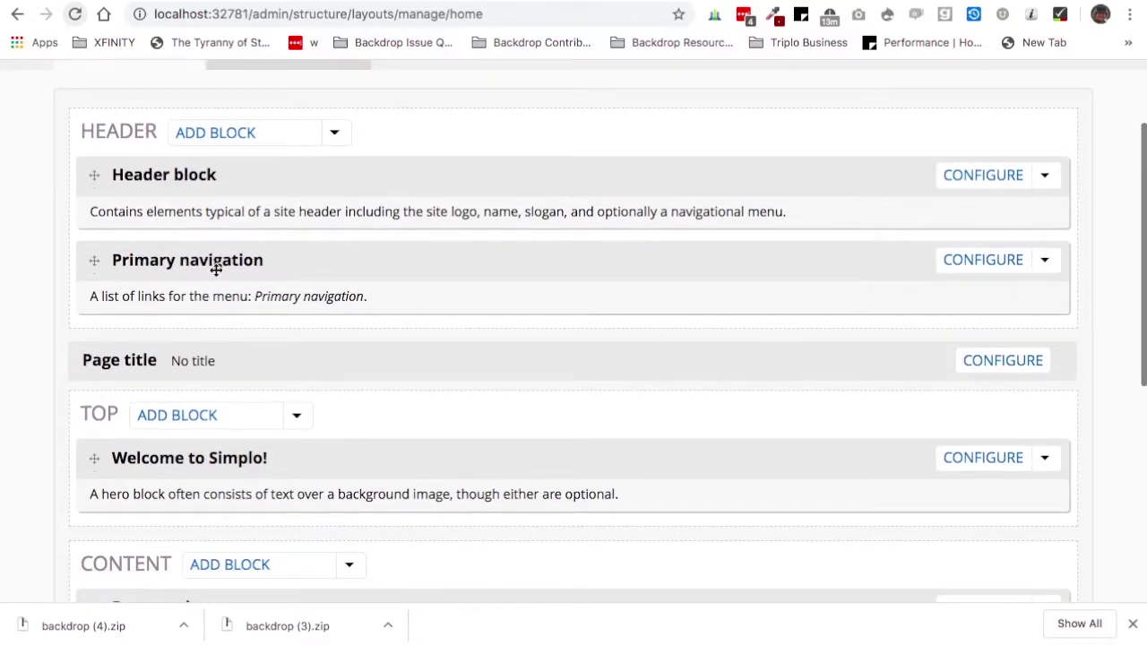
Examine the Home page layout's Top, Content, Bottom and Footer regions, including the Welcome to Simplo! and Promoted content blocks.
scroll(207, 265, "down", 4)
scroll(208, 330, "down", 2)
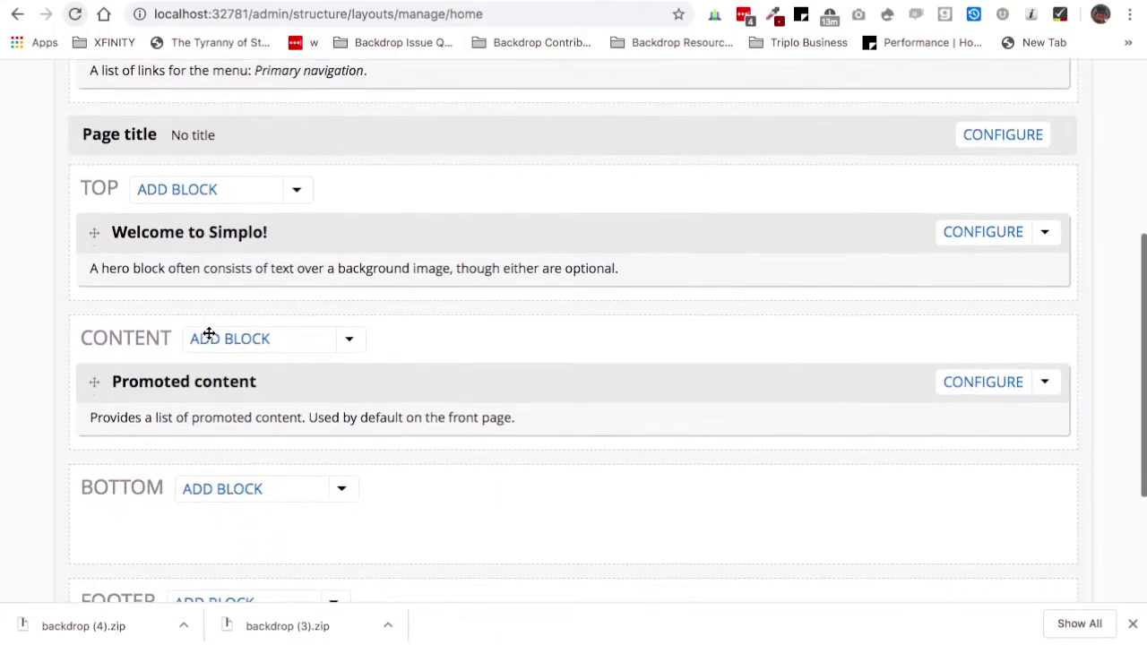
scroll(209, 333, "down", 1)
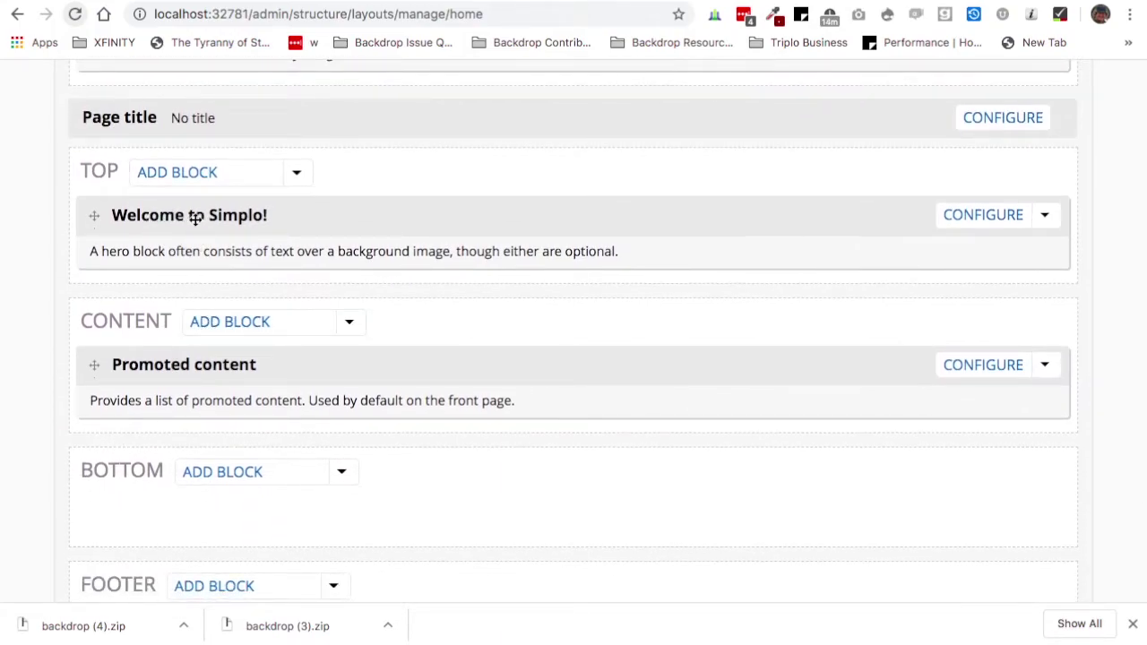
scroll(243, 218, "down", 4)
scroll(180, 170, "up", 1)
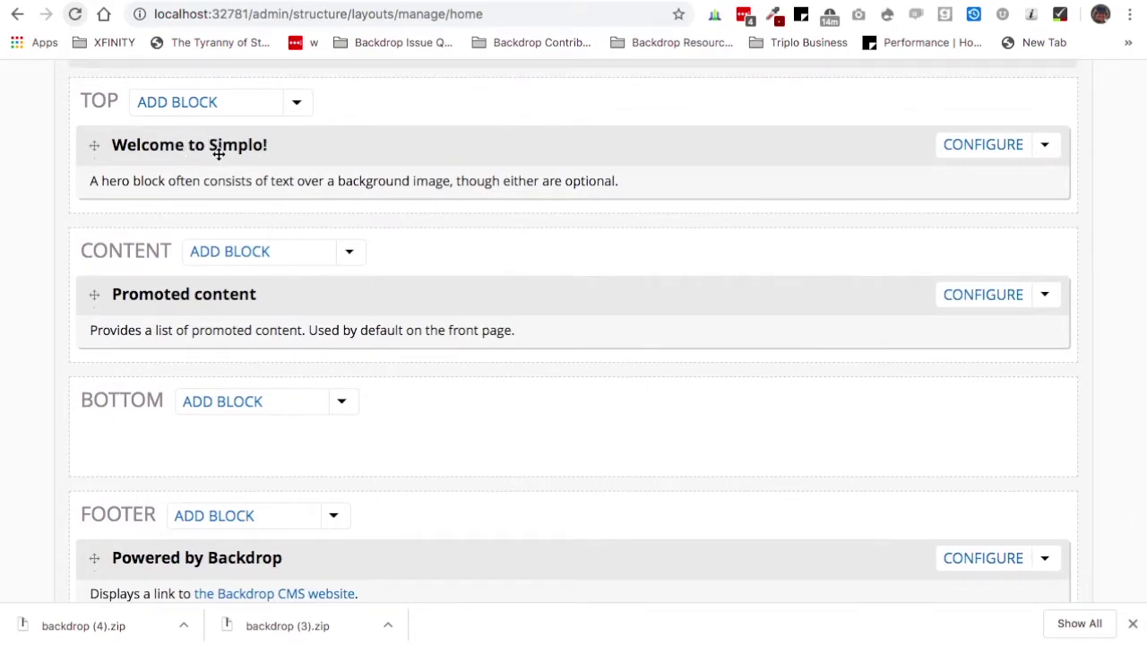
scroll(238, 235, "down", 2)
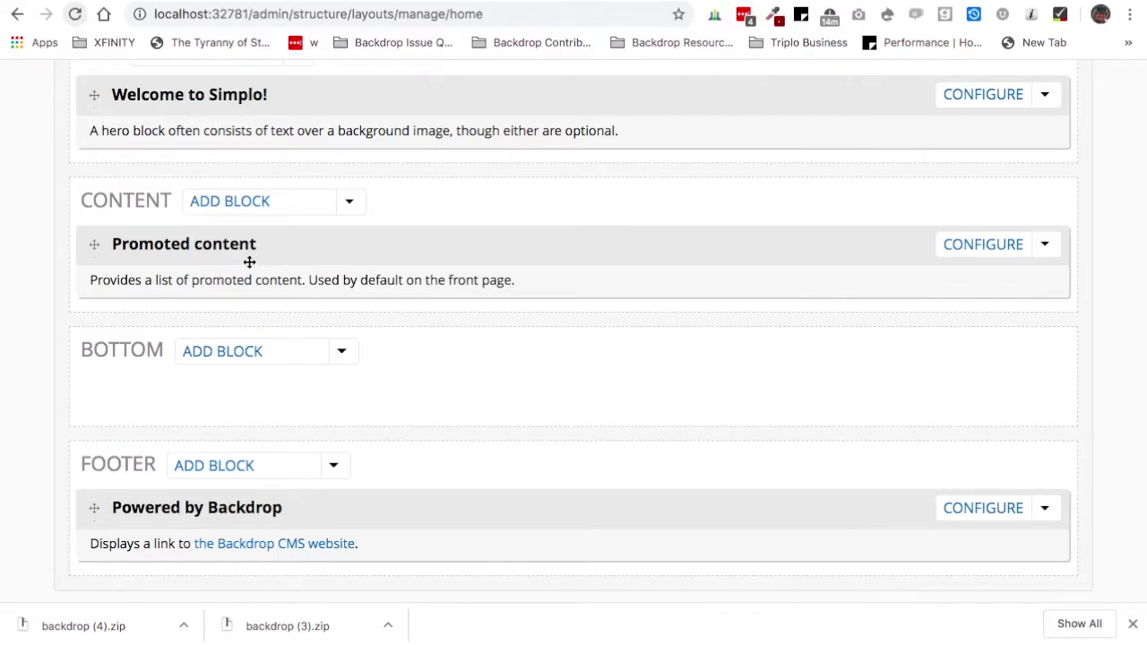
scroll(249, 262, "down", 2)
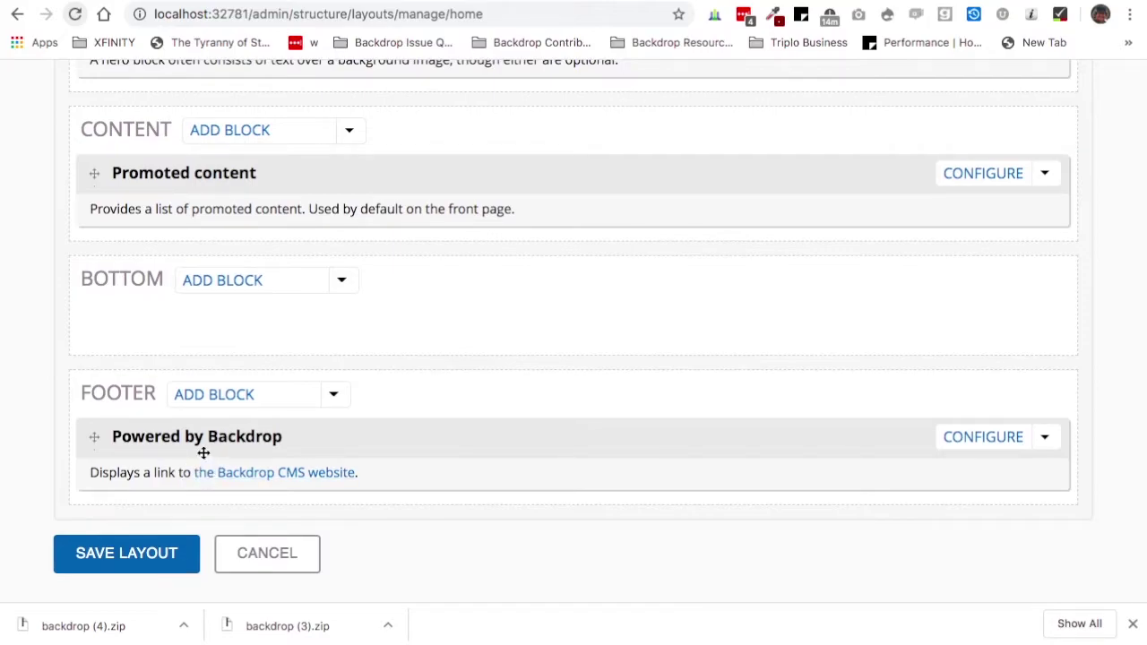
scroll(205, 454, "up", 10)
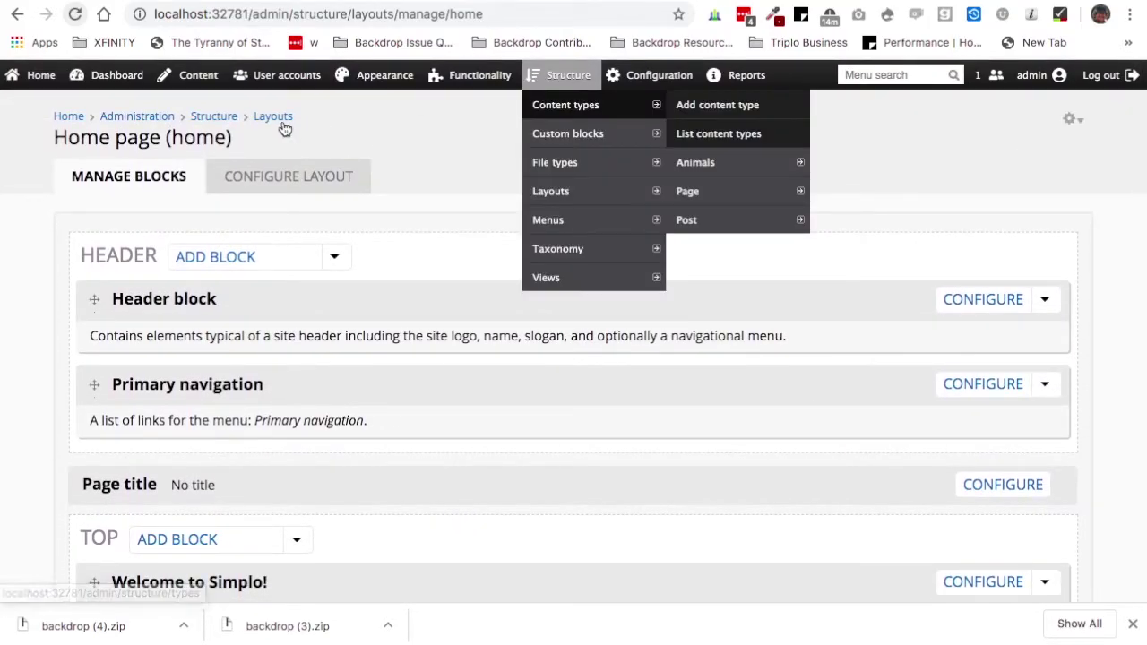
Return to the list of layouts and open the block management of the Default Layout.
left_click(274, 119)
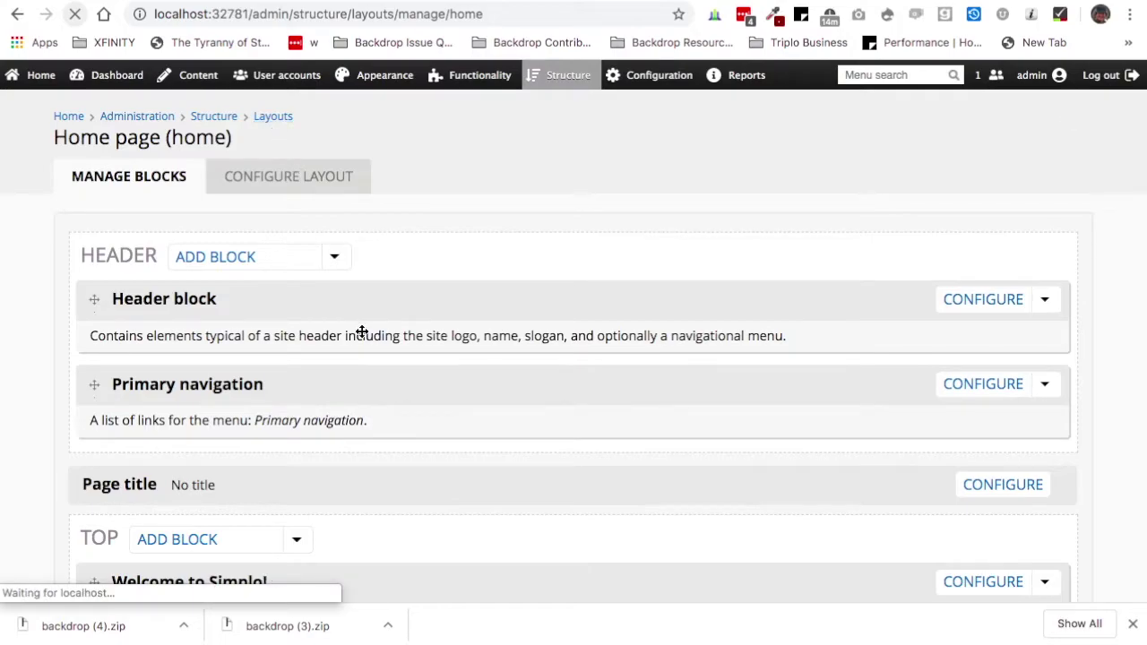
scroll(361, 331, "down", 3)
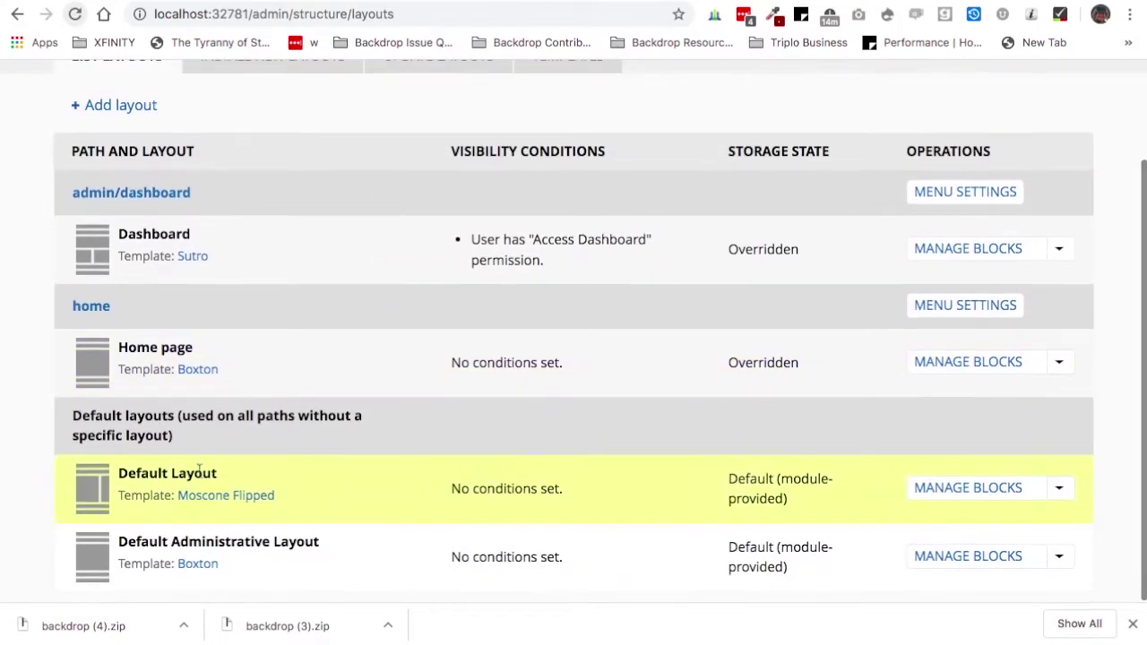
left_click(946, 492)
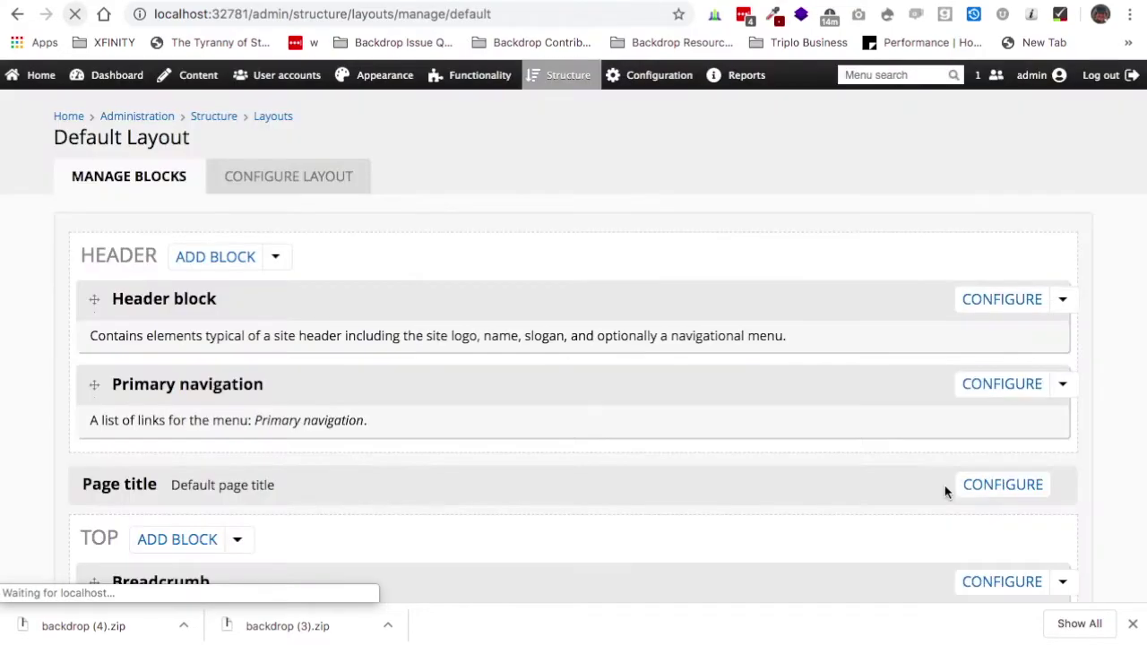
Examine the Default Layout's regions and blocks, including the Breadcrumb, the Main page content and the Sidebar region.
scroll(947, 492, "down", 5)
scroll(947, 494, "down", 1)
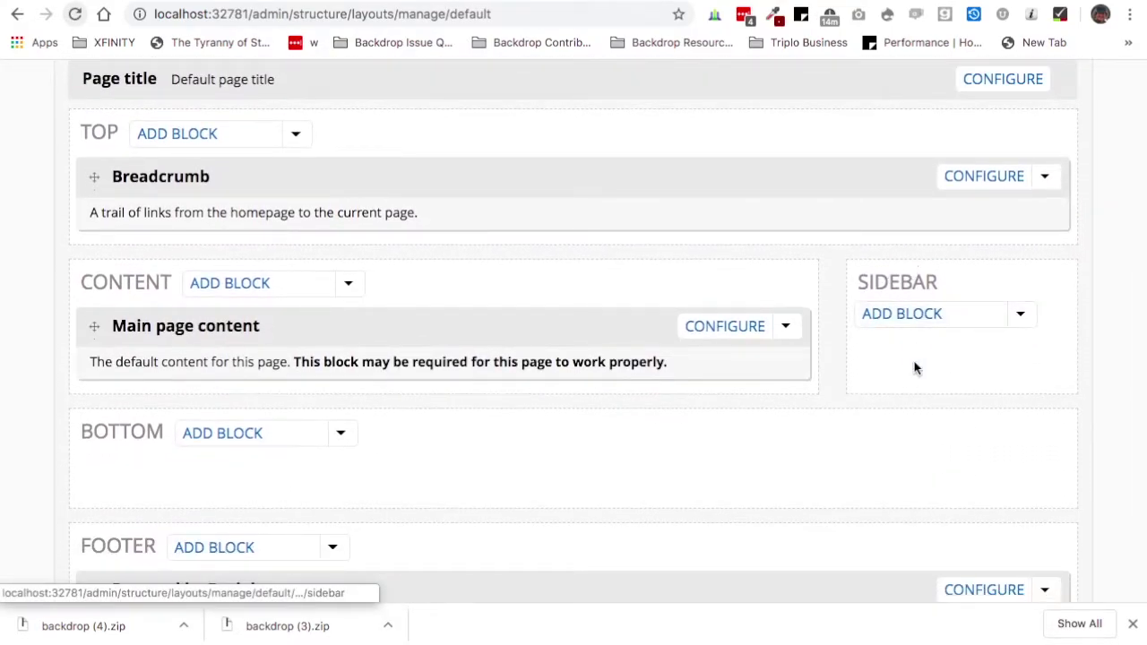
scroll(910, 332, "up", 2)
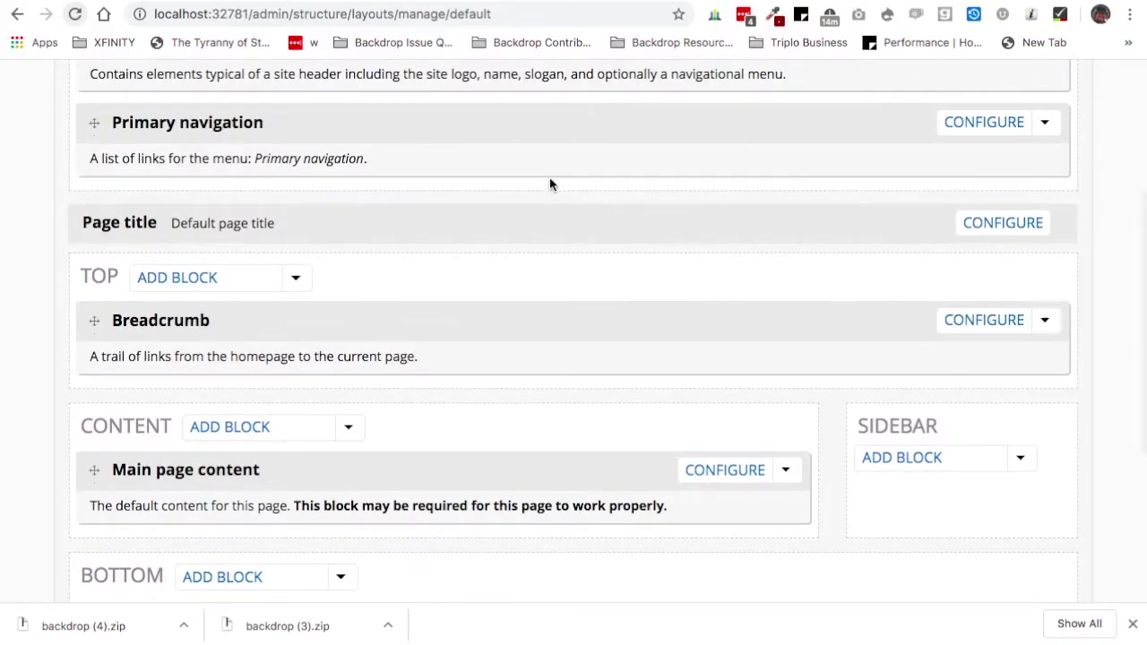
scroll(564, 293, "up", 3)
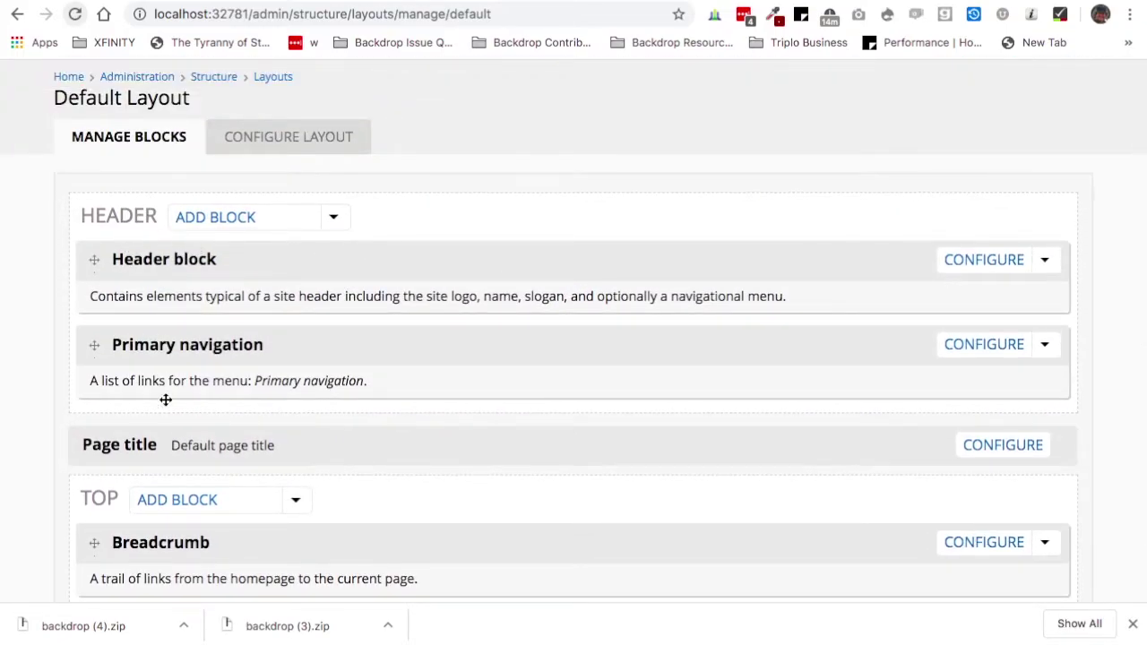
scroll(169, 409, "down", 2)
scroll(166, 439, "down", 1)
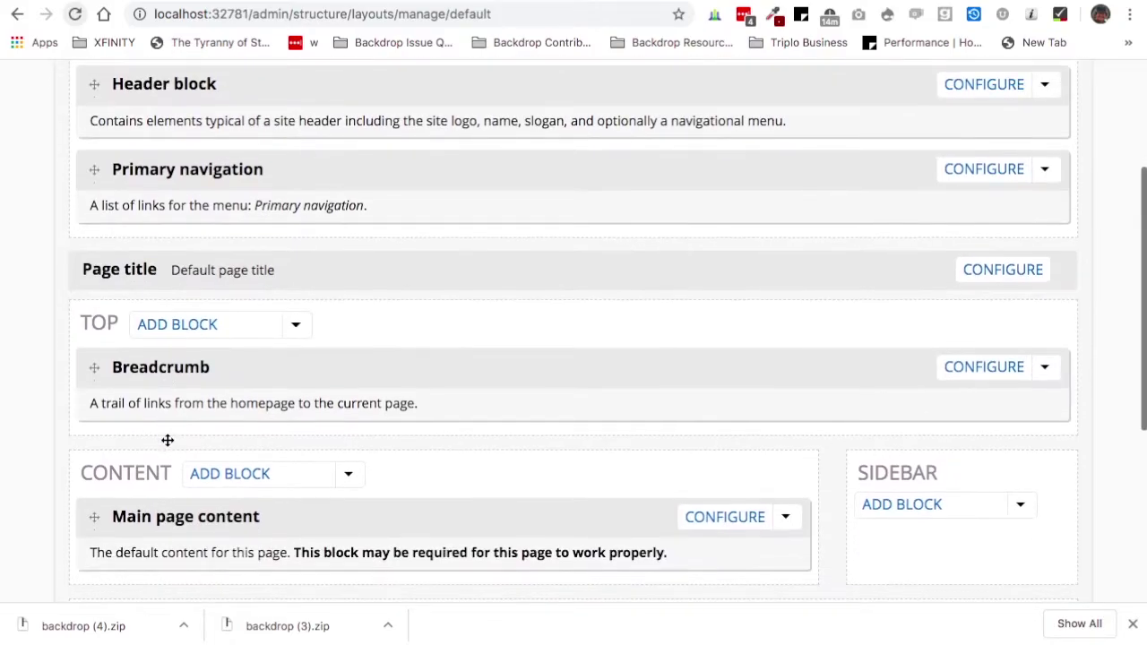
scroll(168, 420, "down", 4)
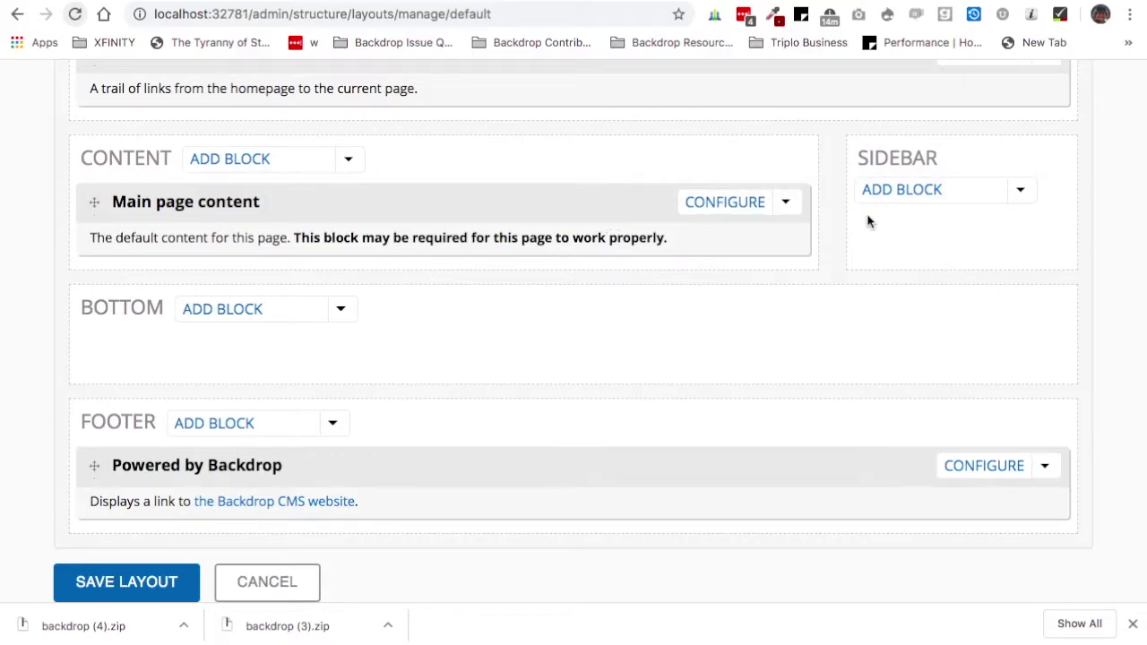
scroll(867, 222, "up", 2)
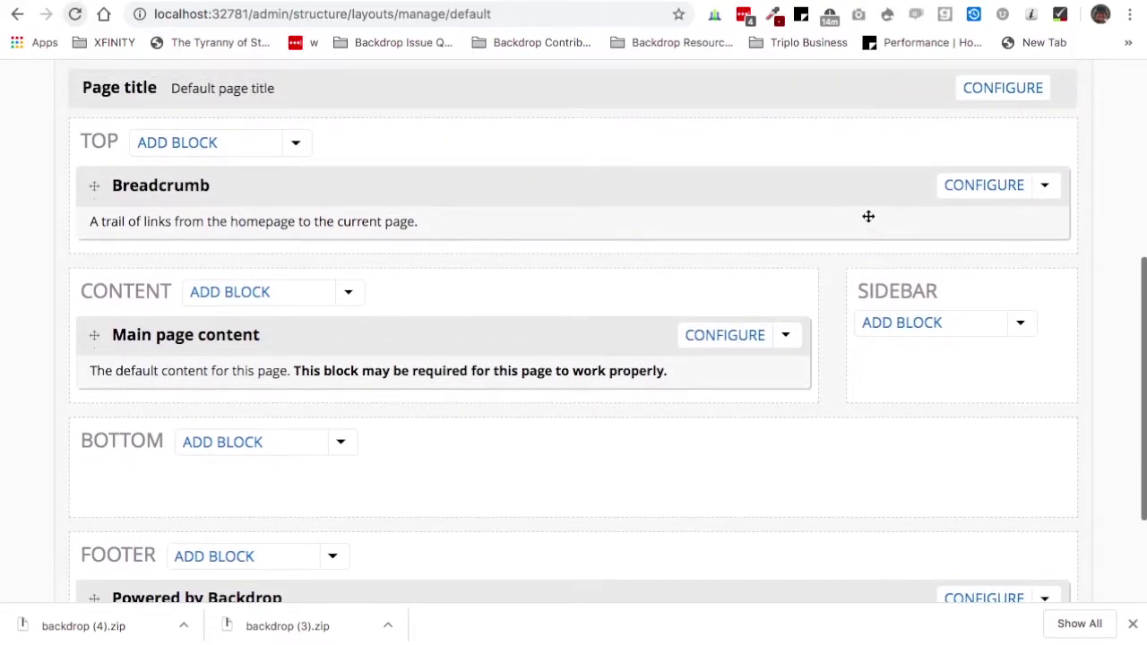
scroll(744, 205, "up", 1)
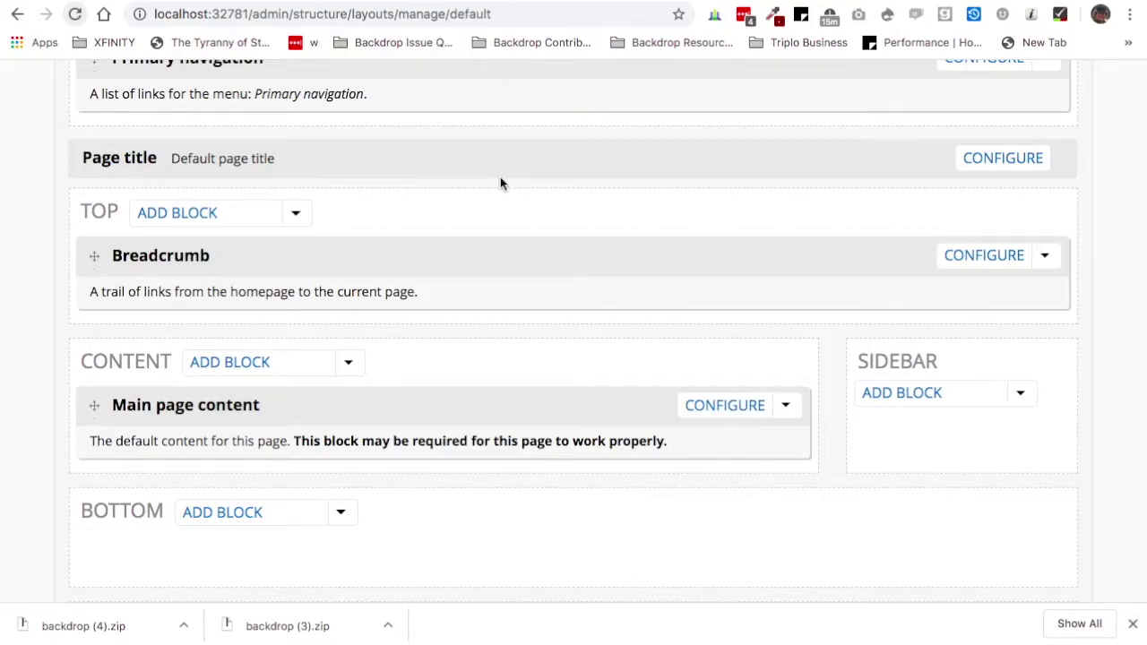
scroll(504, 190, "down", 2)
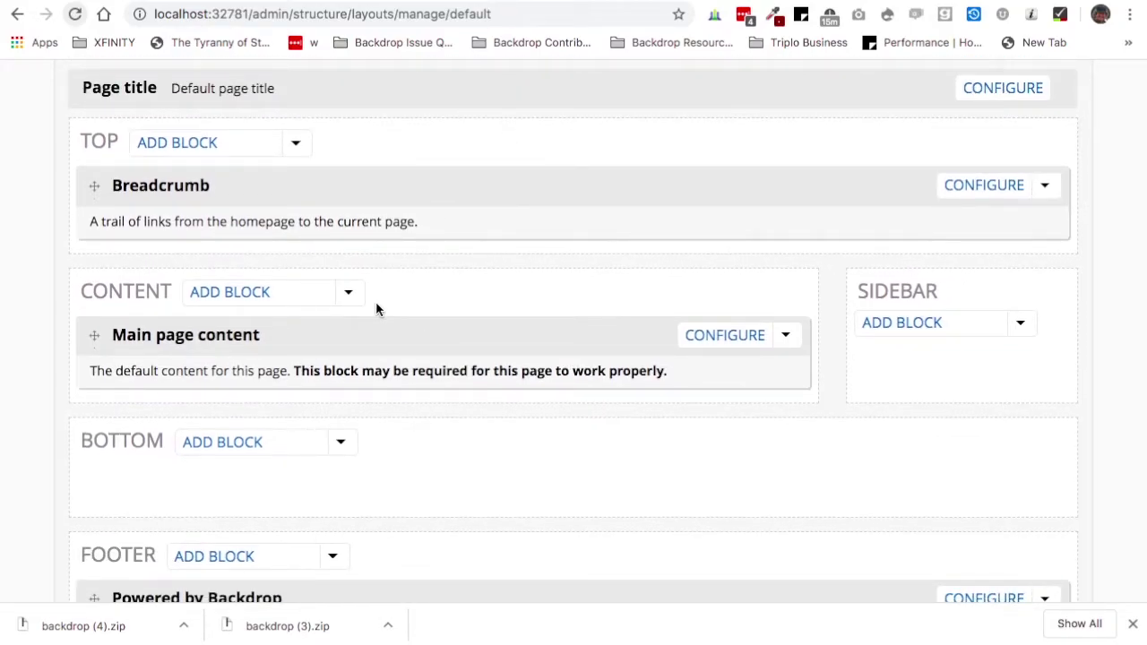
Go back to the site's home page, open the Giraffe post and examine its page down to the footer.
scroll(375, 301, "up", 11)
left_click(42, 78)
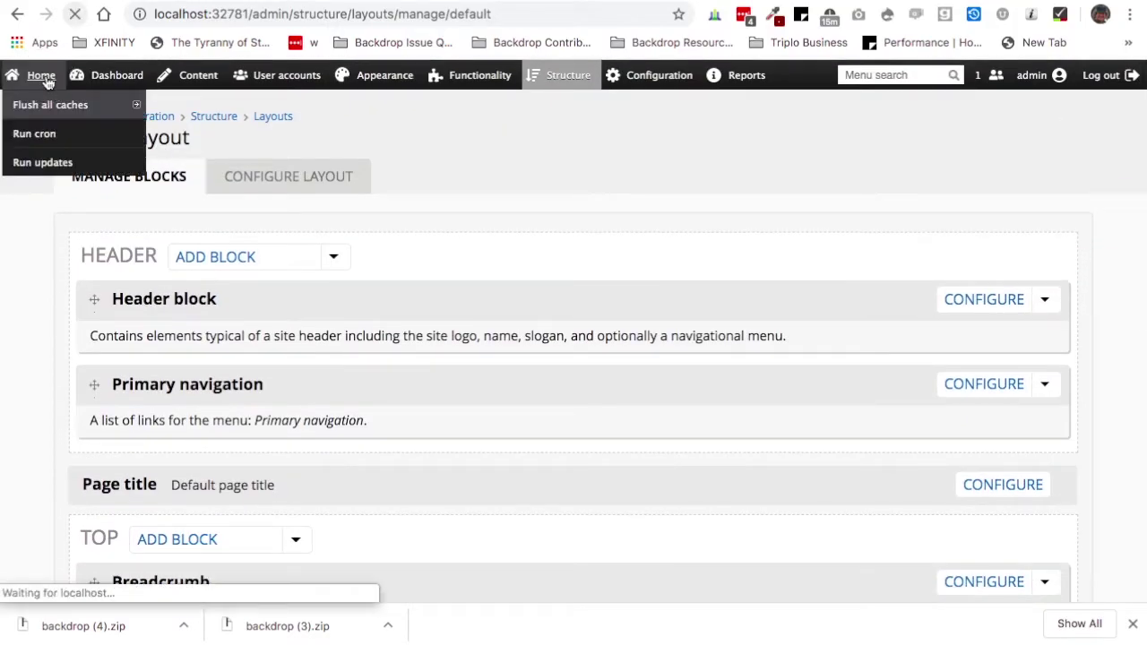
scroll(269, 322, "down", 2)
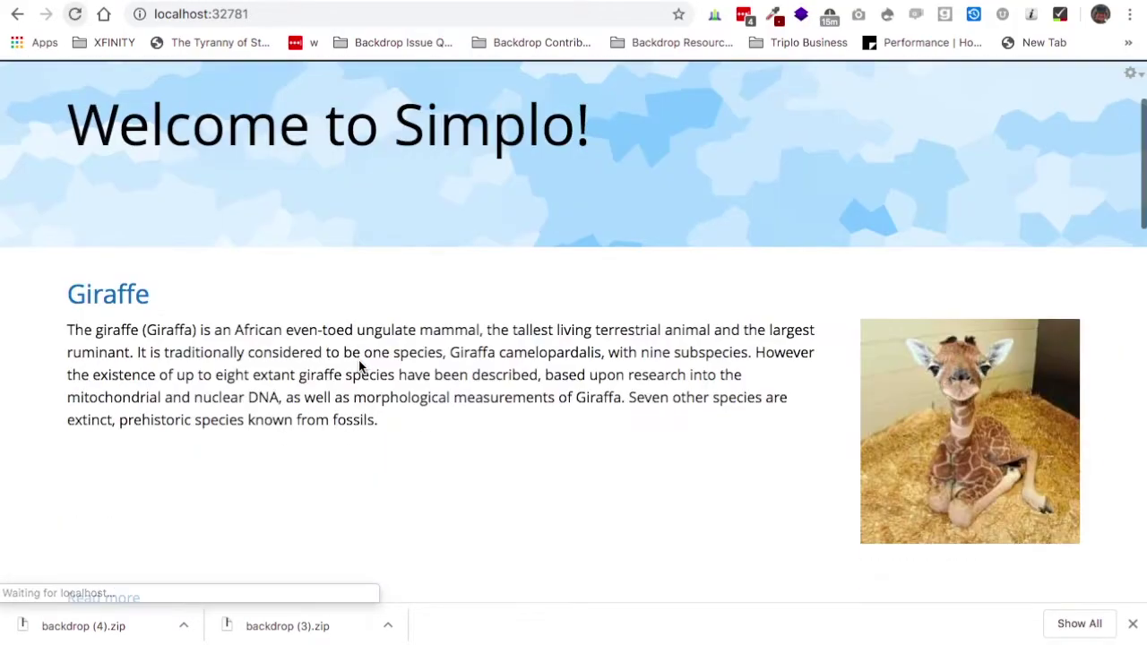
left_click(125, 288)
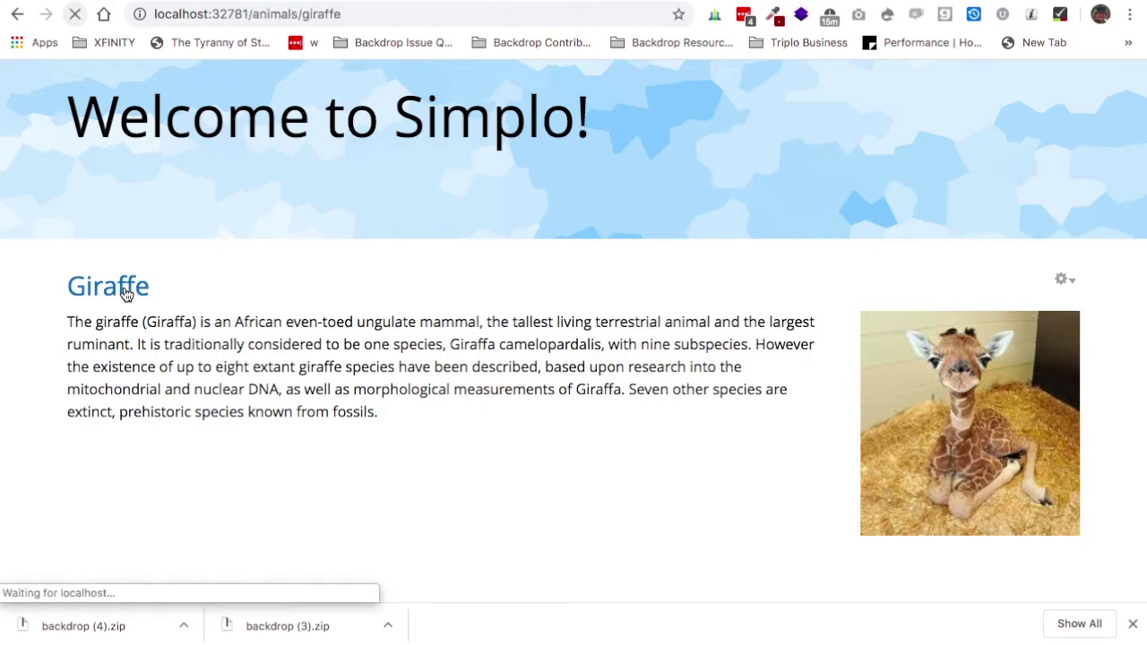
scroll(343, 406, "down", 6)
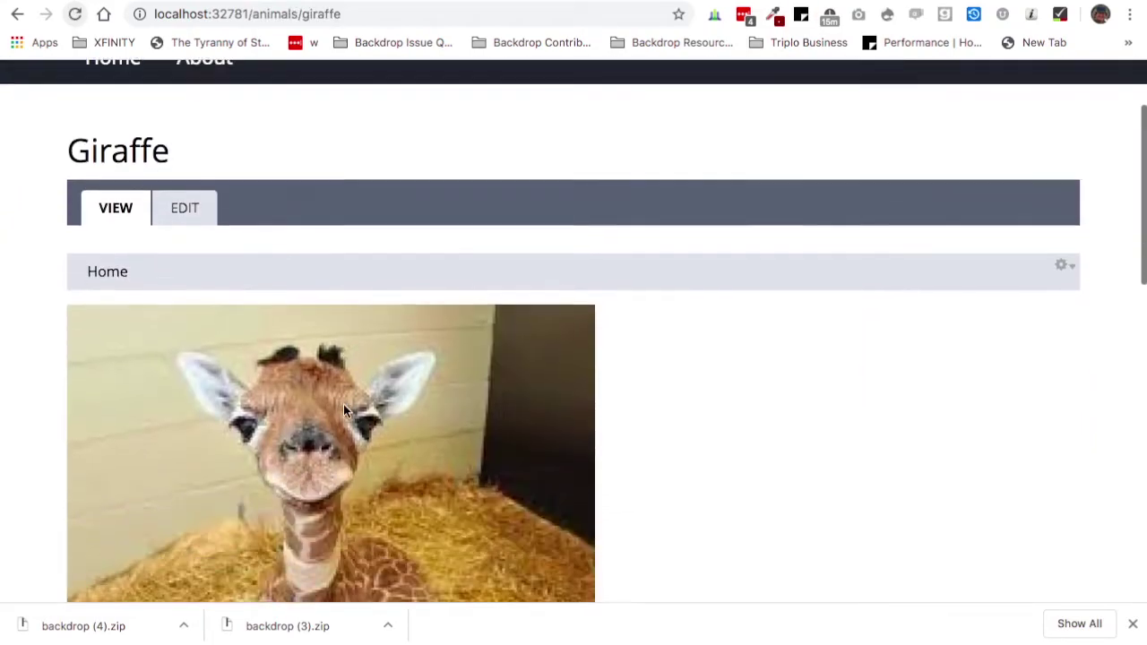
scroll(343, 411, "down", 4)
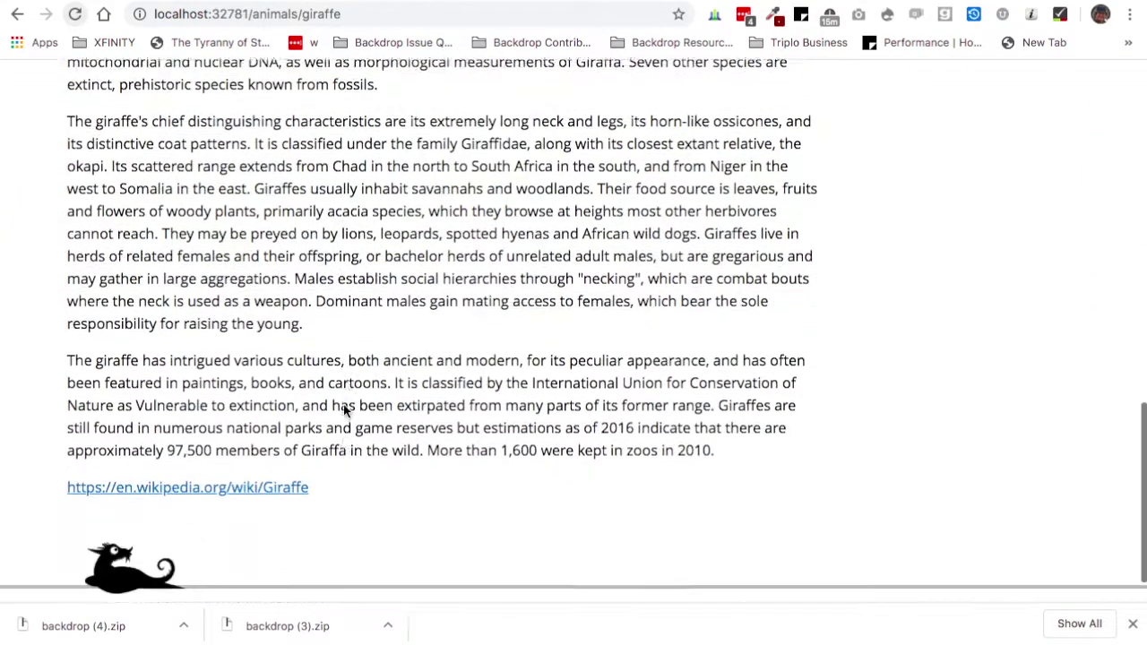
Examine the Giraffe page's text, image, breadcrumb, View and Edit tabs, title and header against the Default Layout's regions.
scroll(343, 411, "up", 1)
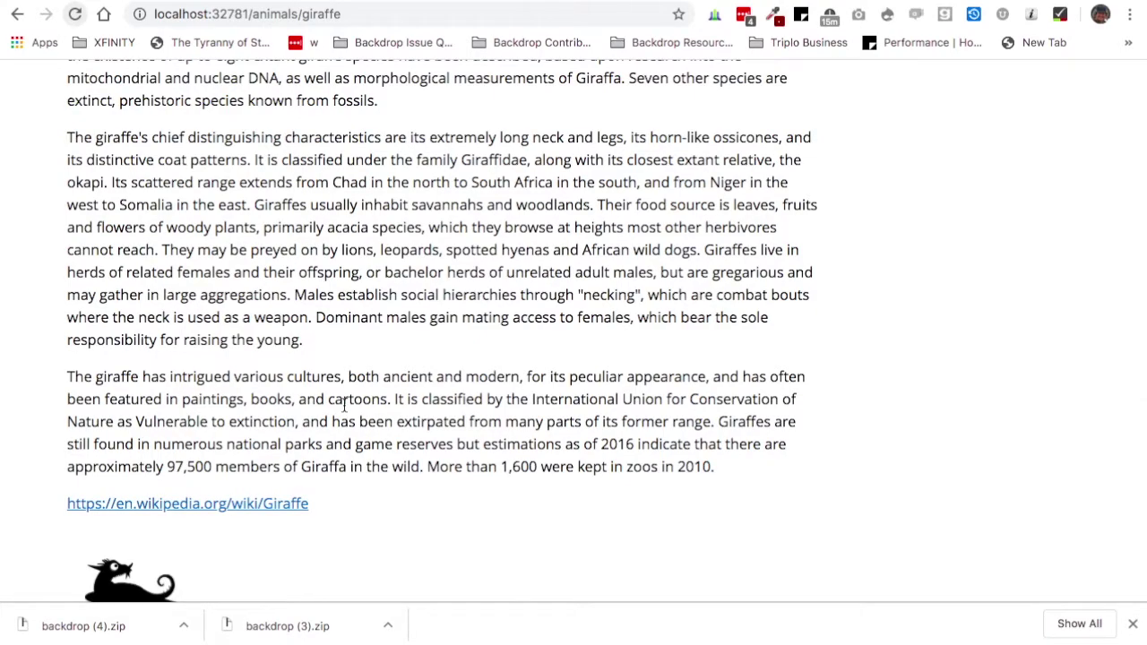
scroll(344, 405, "up", 4)
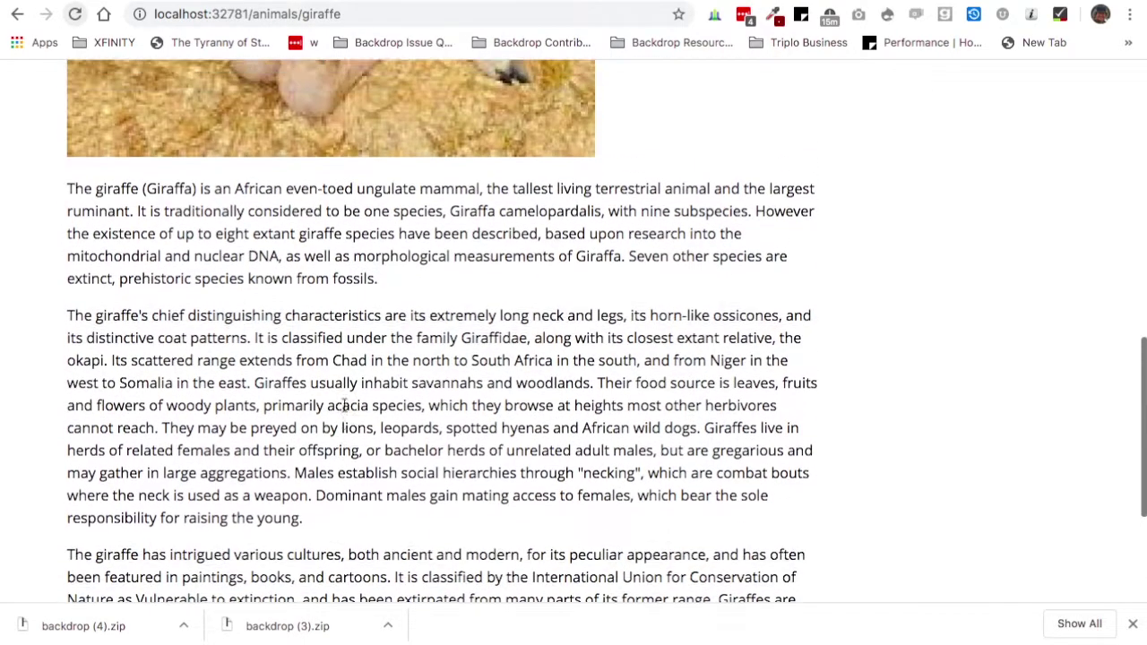
scroll(344, 405, "up", 5)
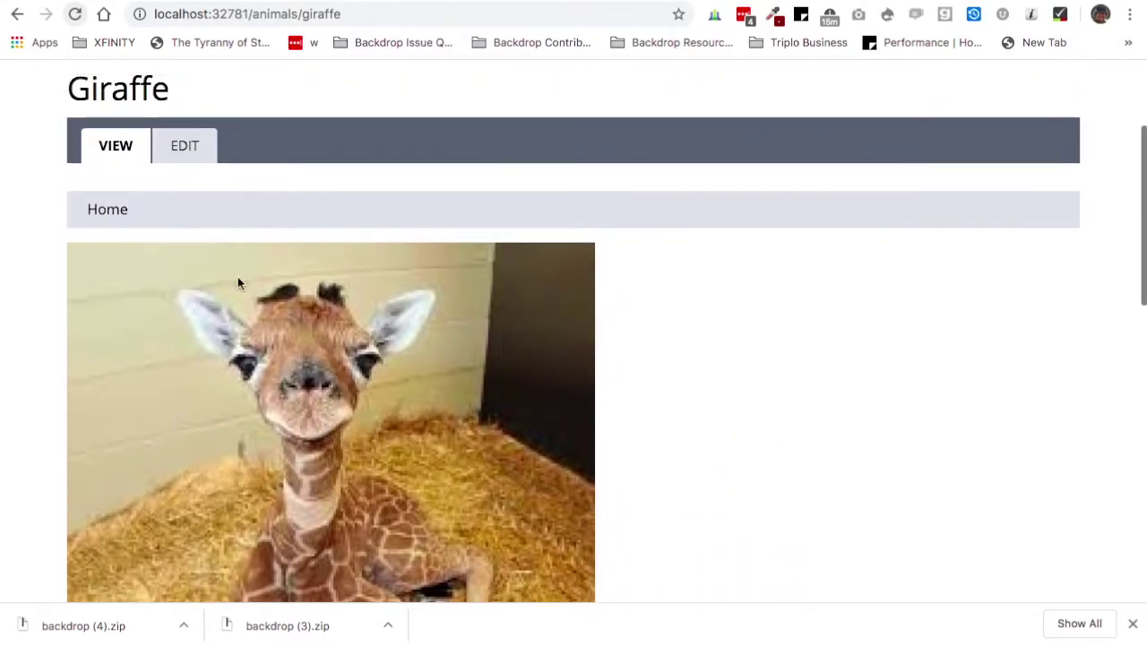
scroll(292, 439, "down", 5)
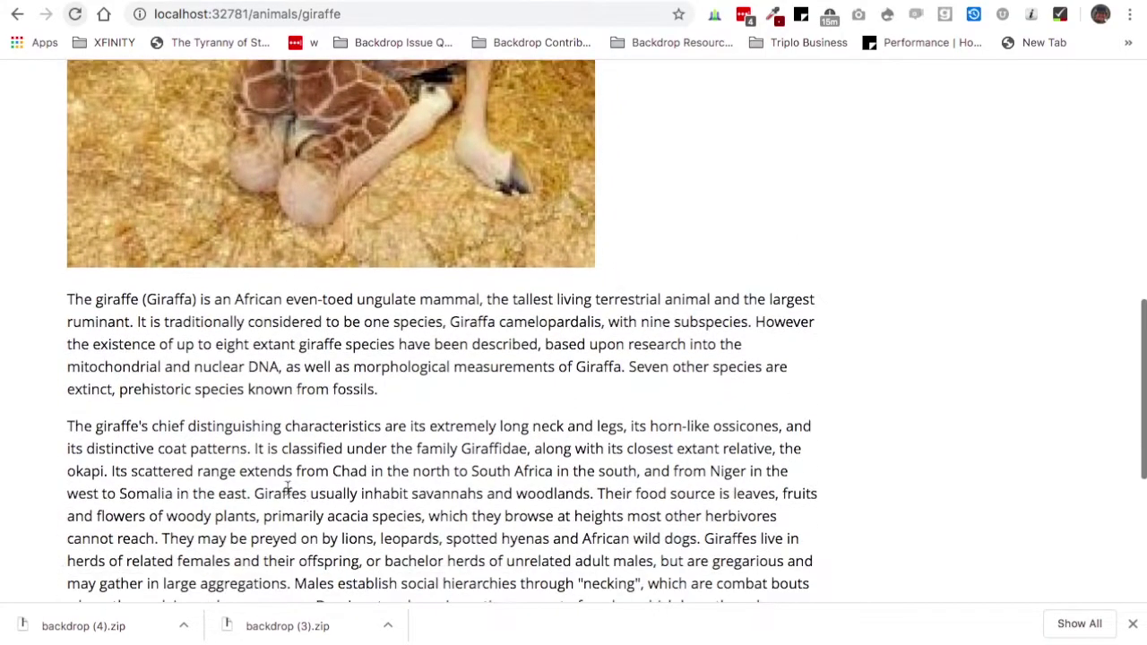
scroll(292, 439, "down", 2)
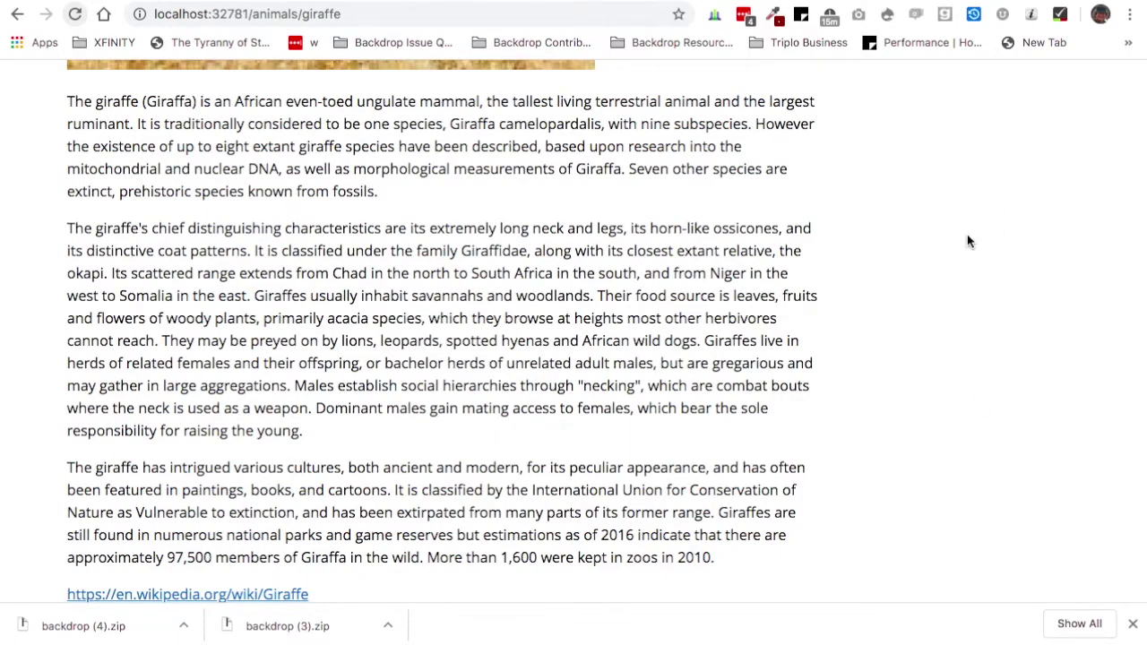
scroll(967, 241, "up", 4)
scroll(966, 240, "up", 3)
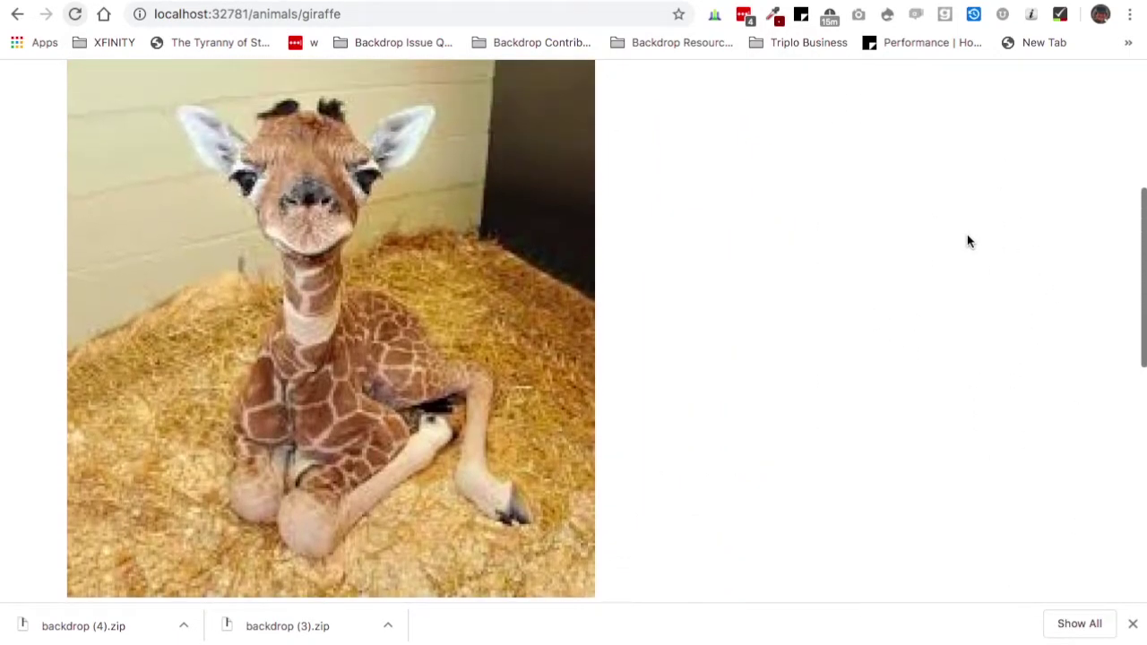
scroll(966, 240, "up", 2)
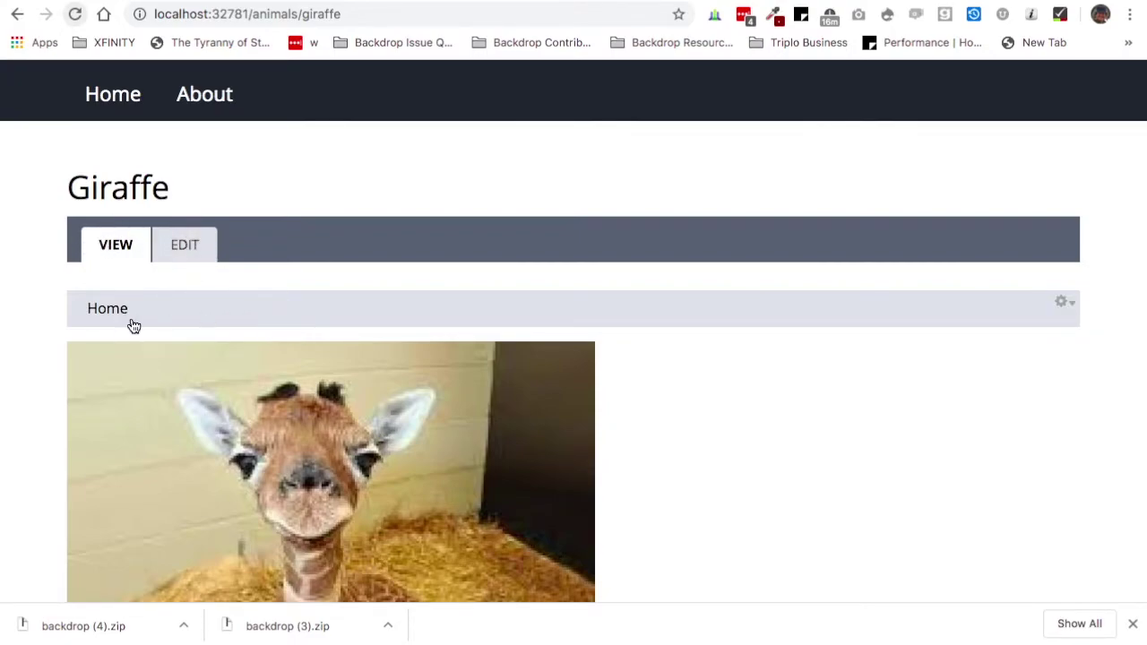
scroll(242, 322, "up", 1)
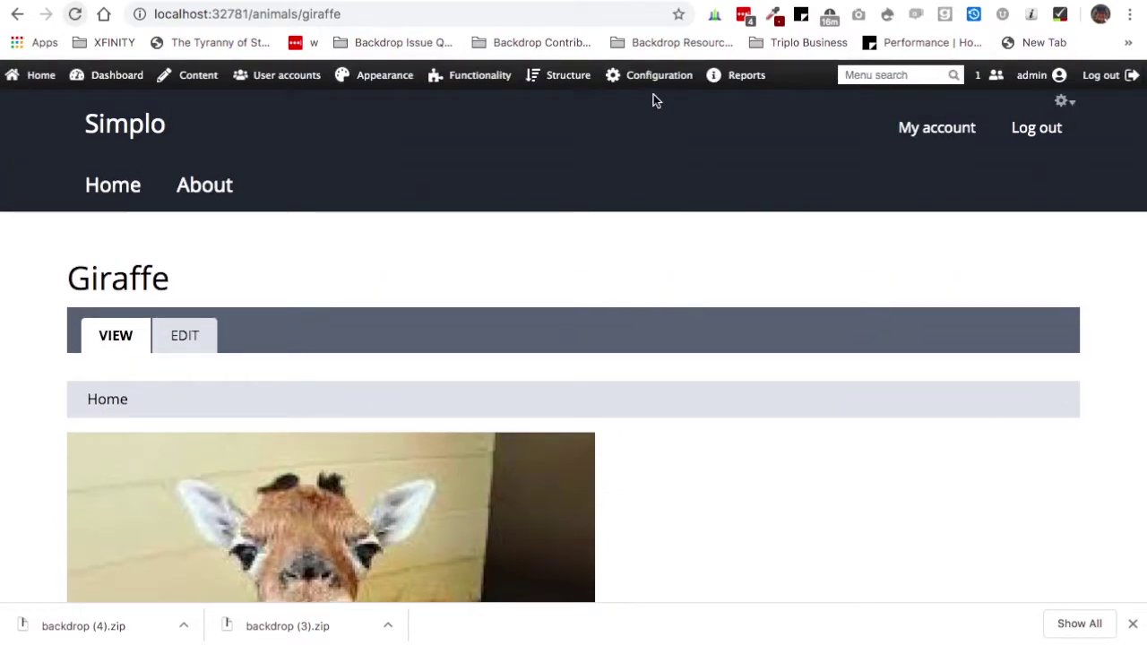
Open the block management of the Default Layout and review its Page title, Top, Content and Sidebar regions.
mouse_move(657, 81)
mouse_move(583, 84)
mouse_move(566, 107)
mouse_move(564, 191)
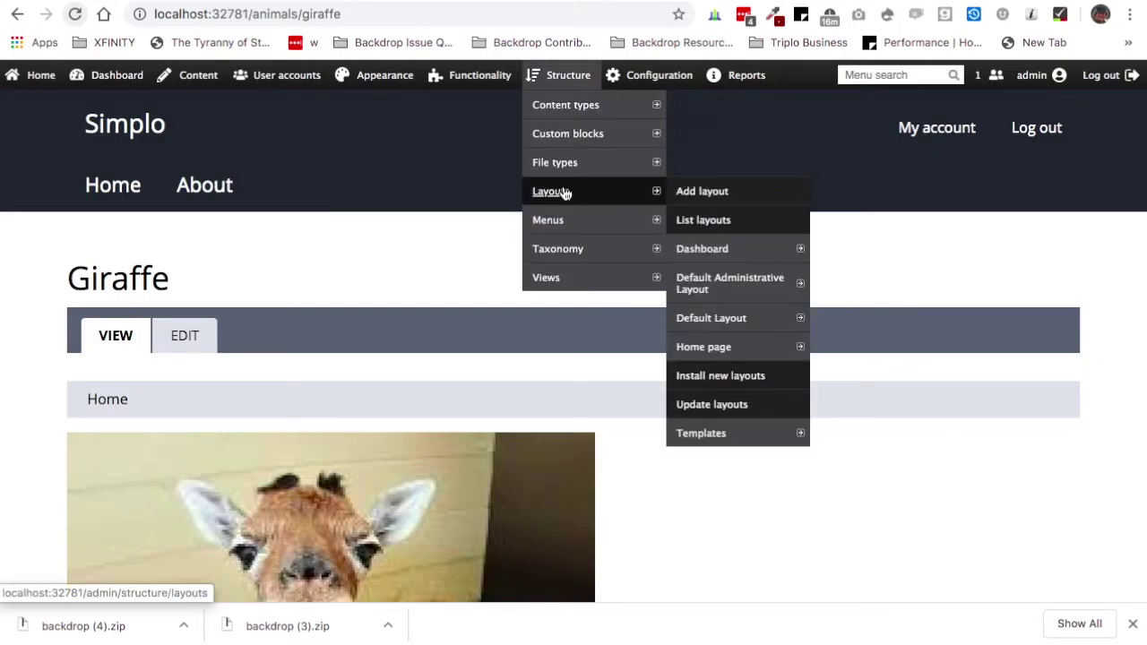
left_click(717, 324)
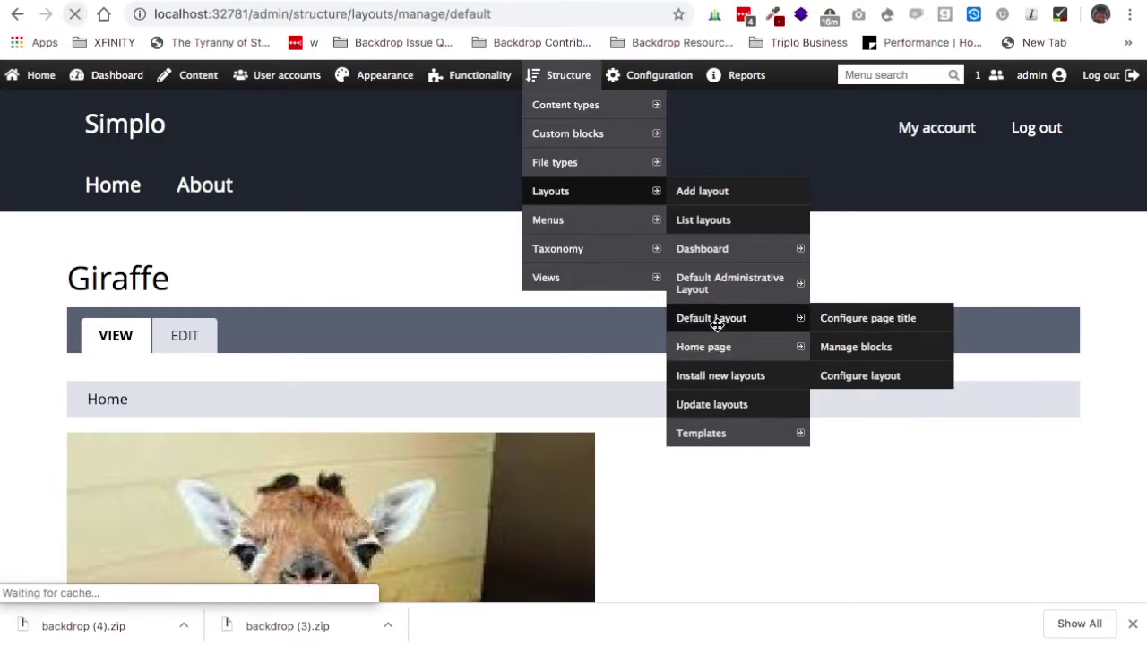
scroll(717, 332, "down", 3)
scroll(717, 332, "down", 2)
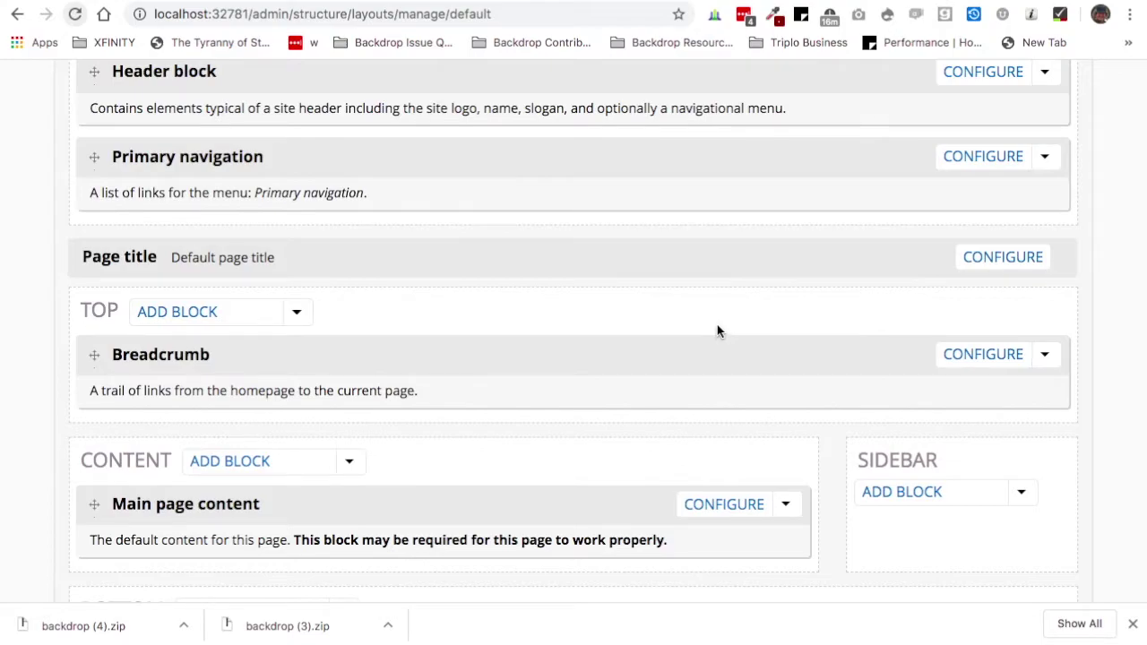
scroll(716, 331, "down", 1)
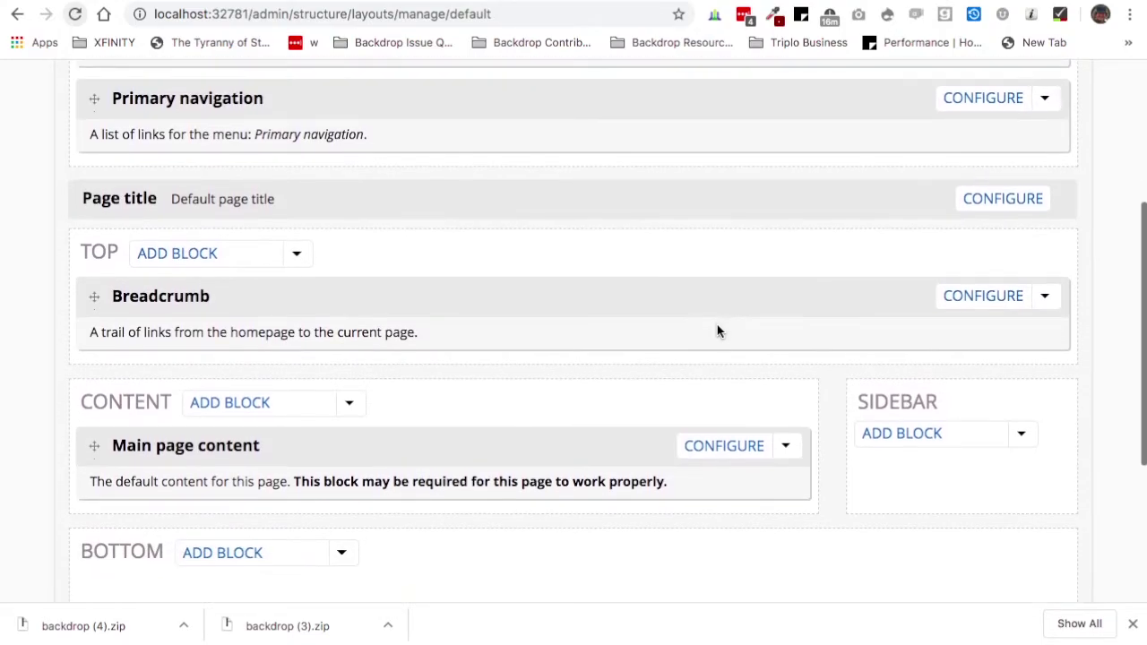
scroll(717, 331, "down", 1)
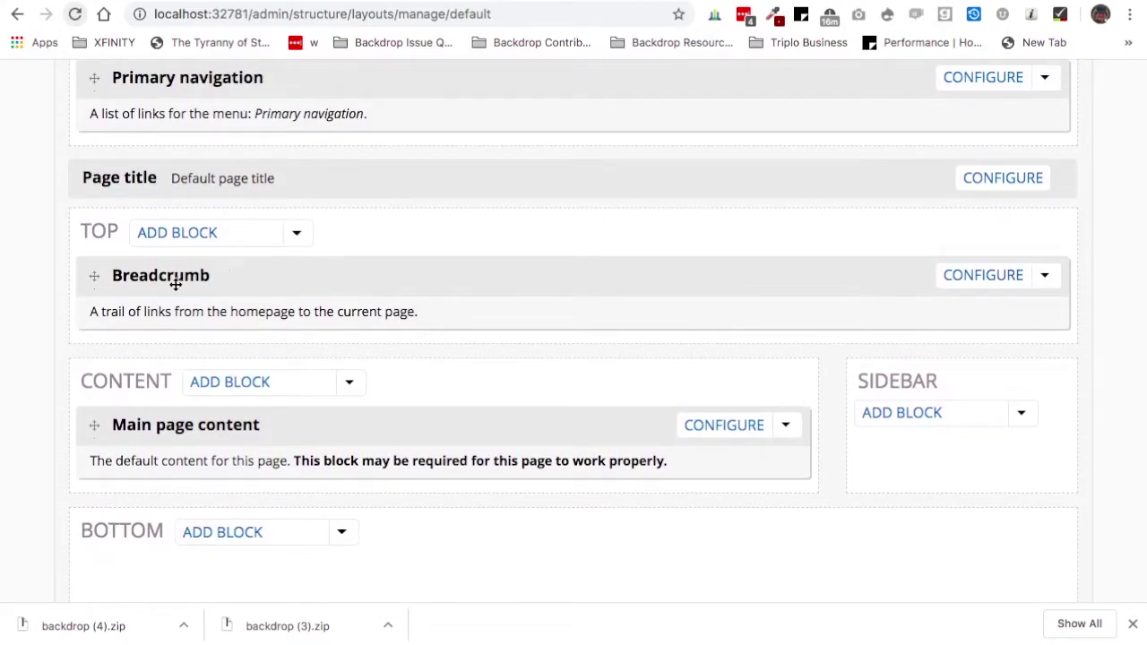
scroll(180, 276, "up", 1)
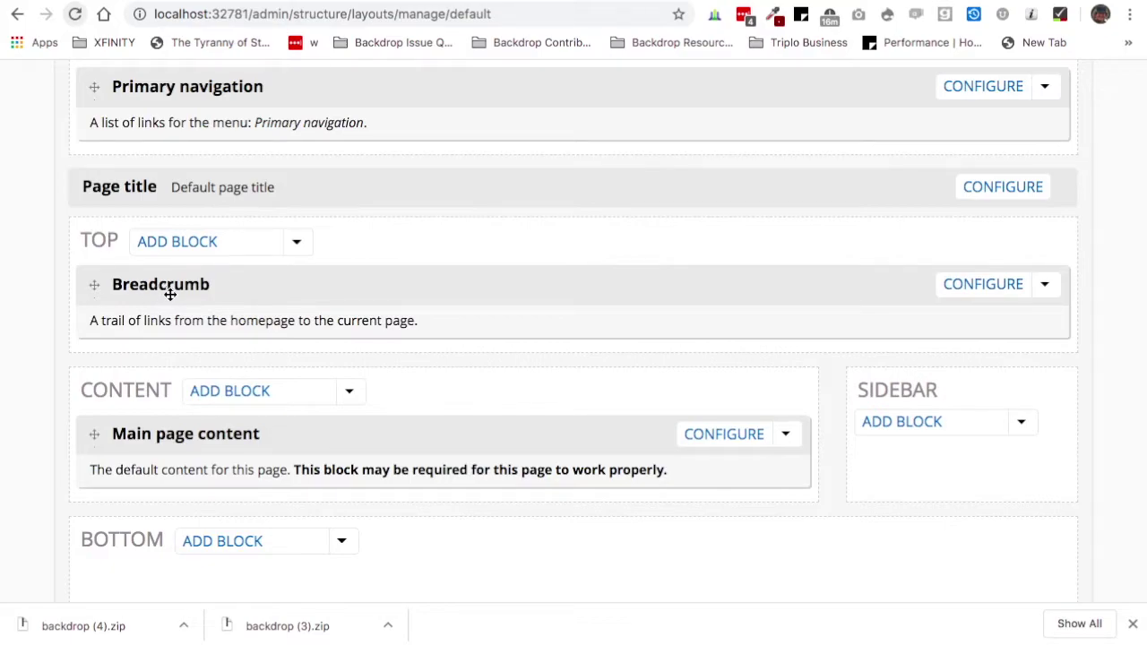
scroll(174, 299, "down", 1)
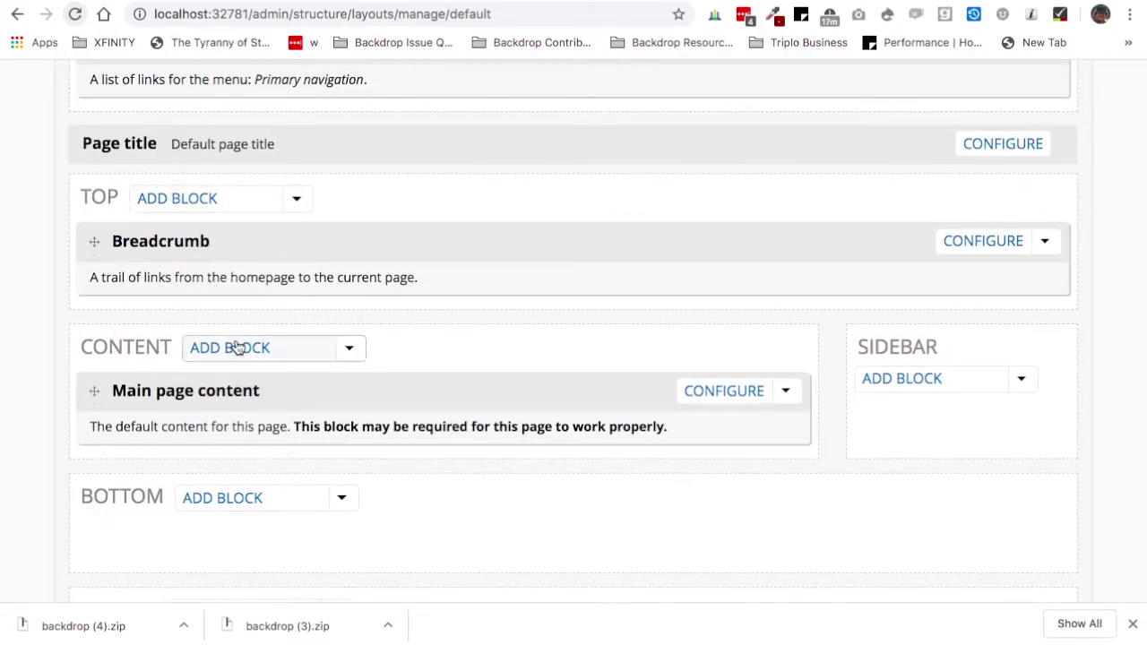
Add a Page title block to the Sidebar region with the H1 title tag and the page-title heading class.
left_click(913, 377)
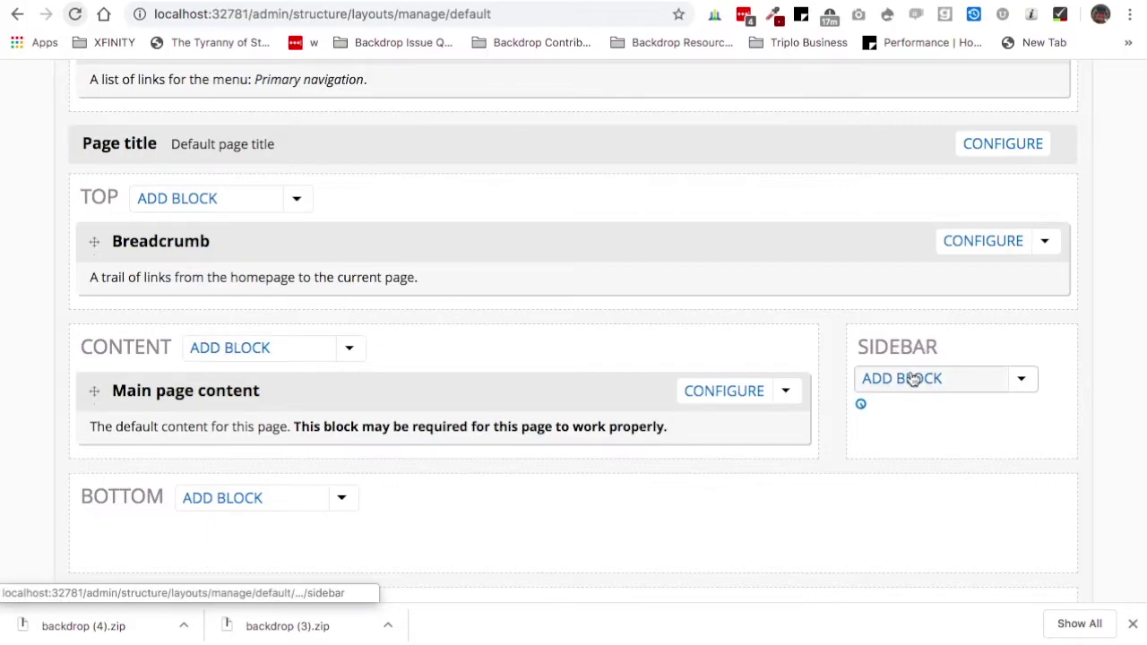
type("t")
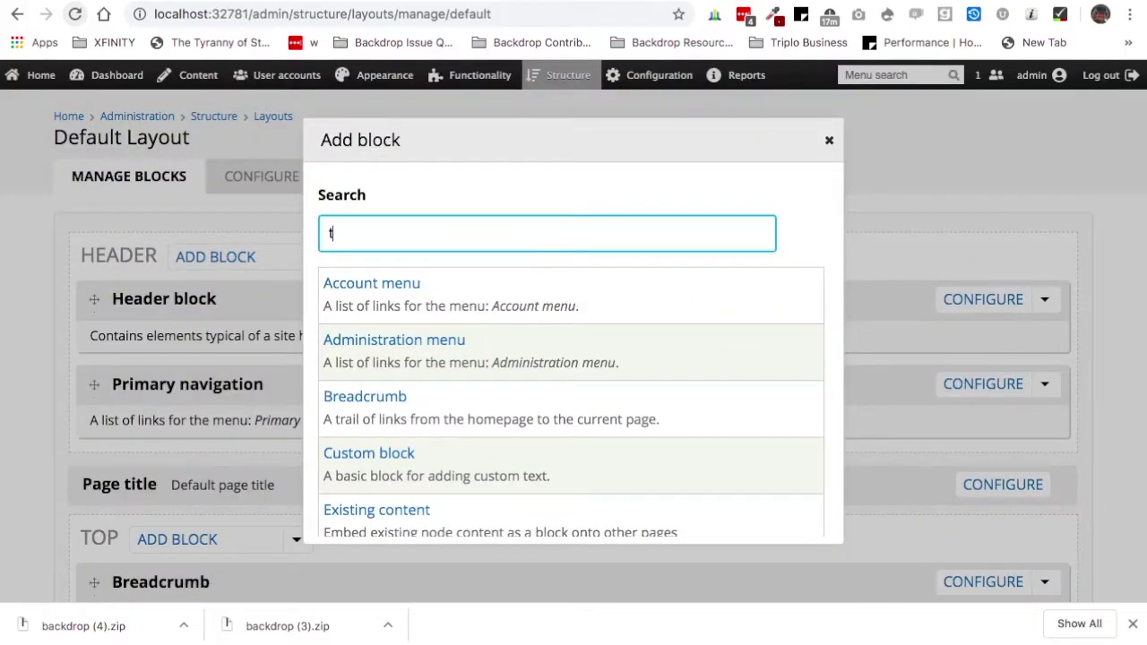
type("itl")
left_click(339, 285)
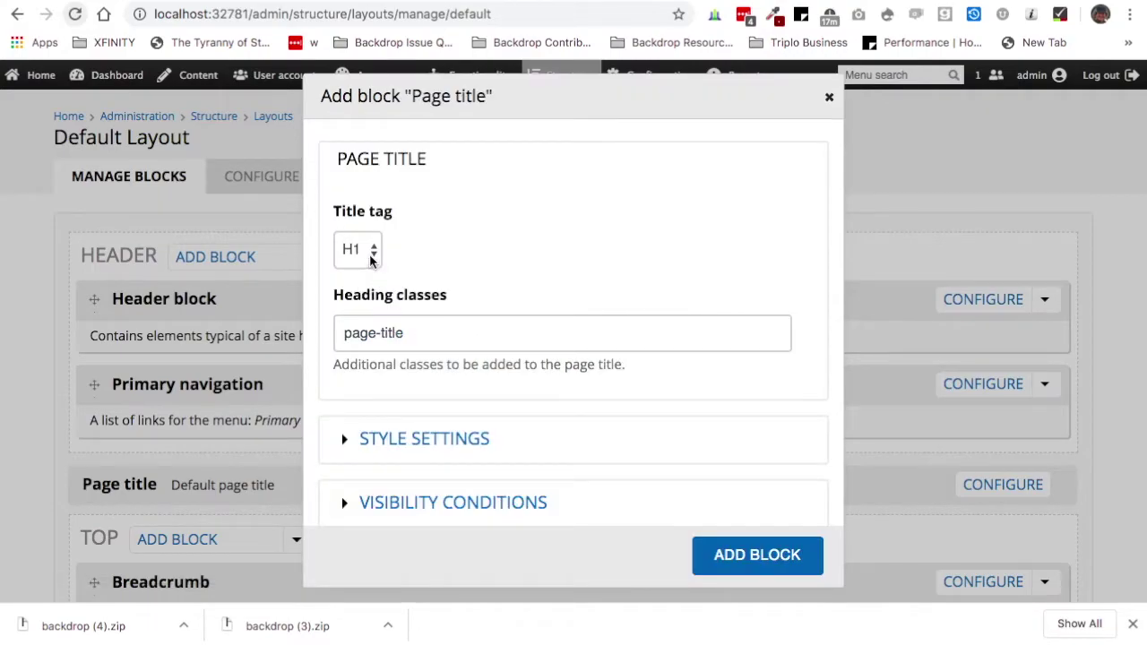
left_click(740, 559)
Review the Default Layout's Top, Content and Sidebar regions and save the layout.
scroll(738, 556, "down", 5)
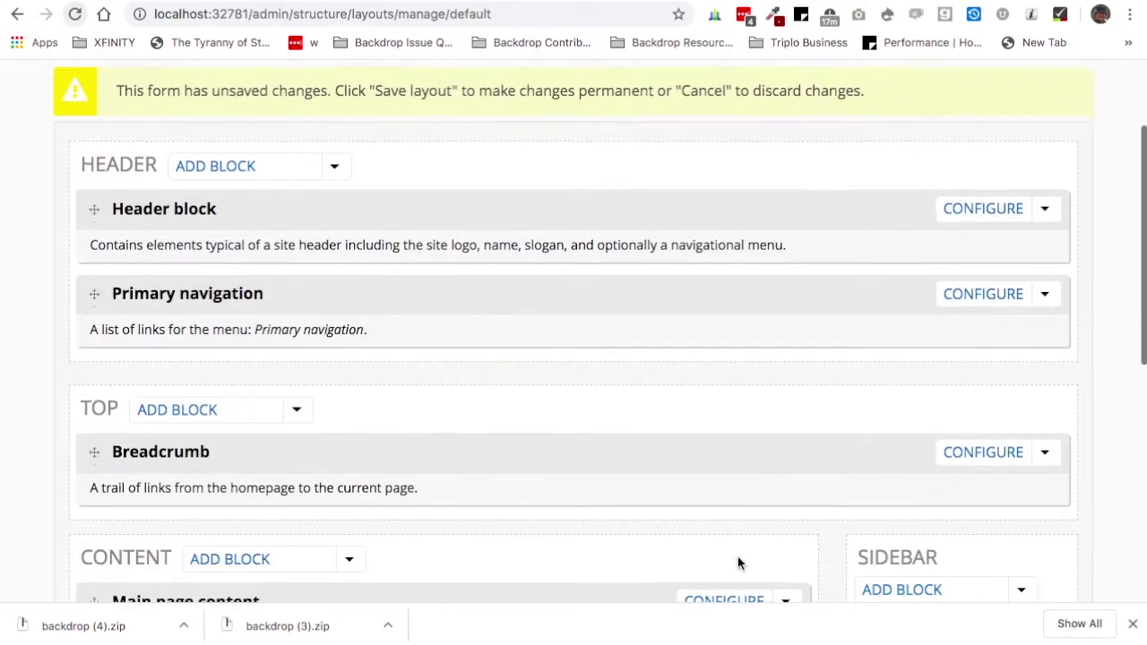
scroll(841, 570, "down", 1)
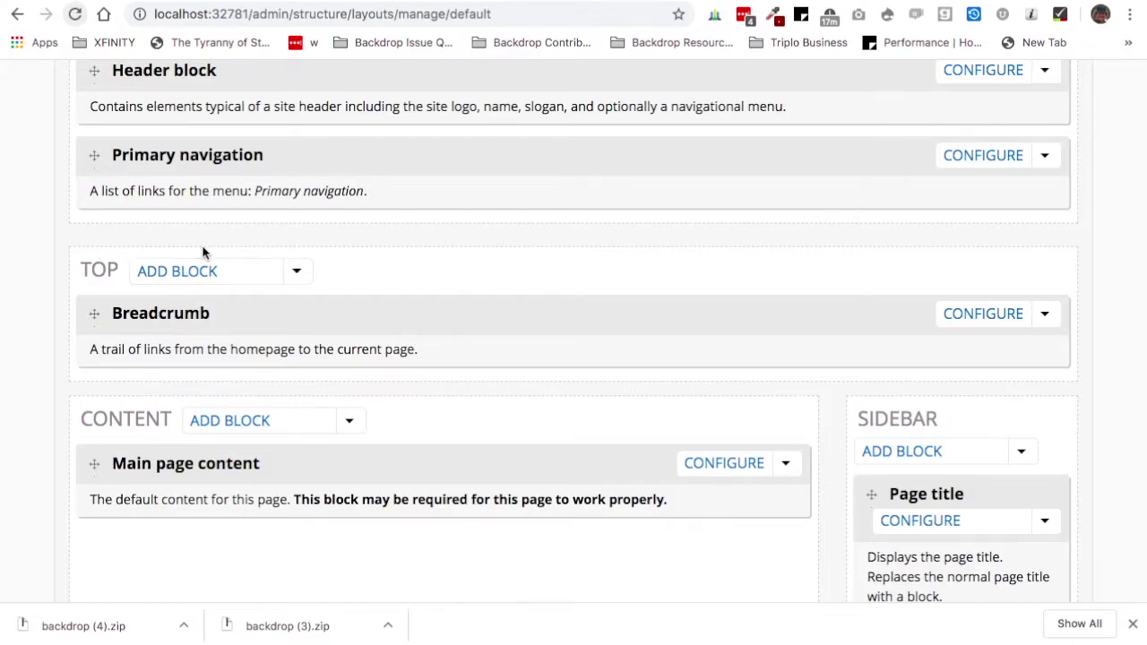
scroll(365, 347, "down", 1)
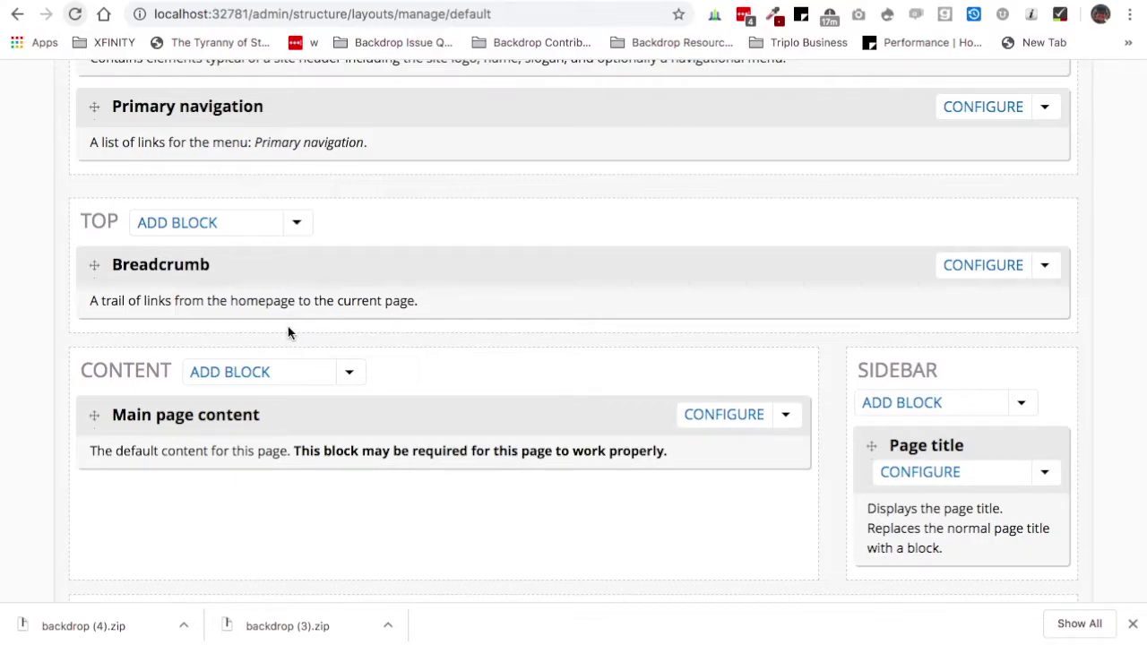
scroll(291, 334, "down", 5)
left_click(106, 560)
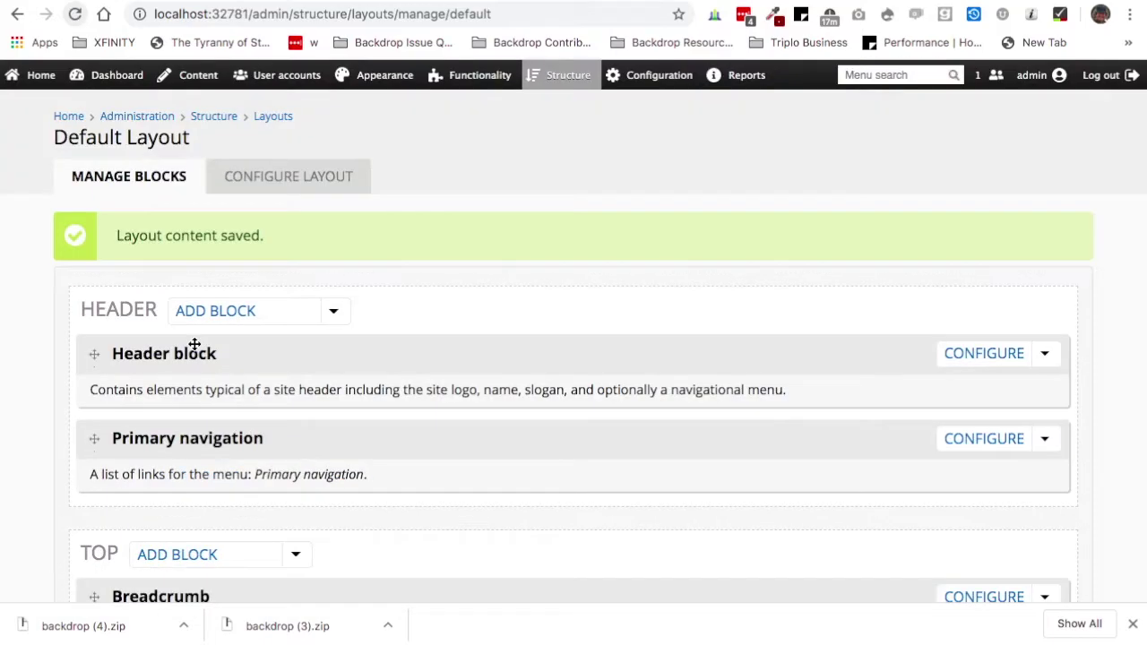
Return to the Giraffe post on the site and check the placement of its title, tabs and breadcrumb.
mouse_move(45, 81)
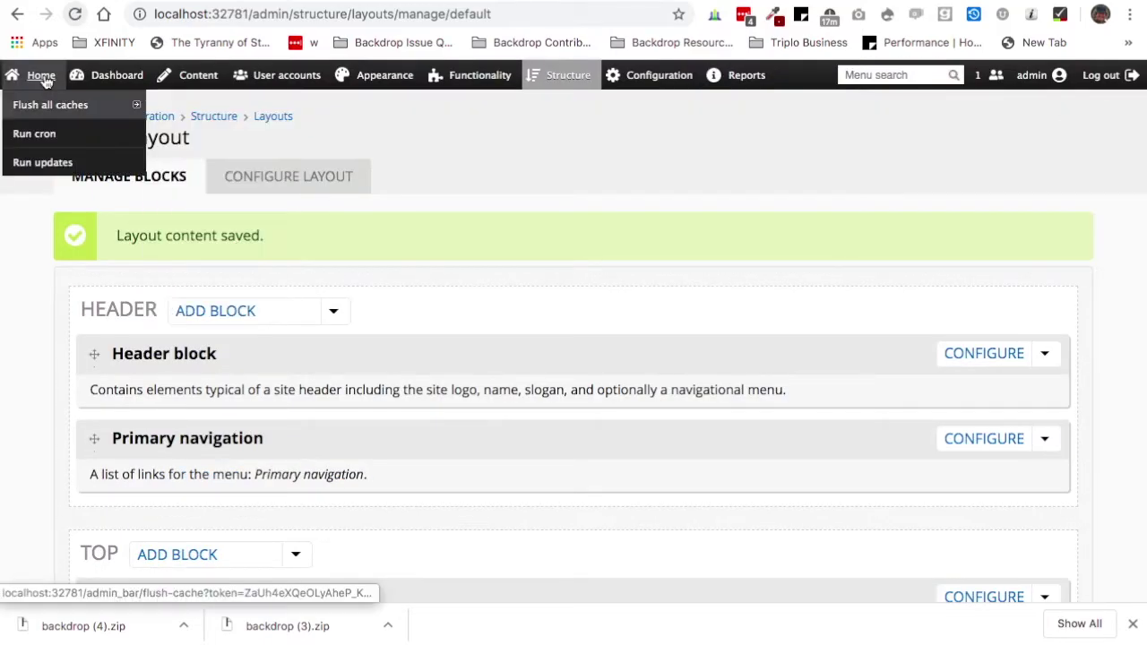
left_click(50, 104)
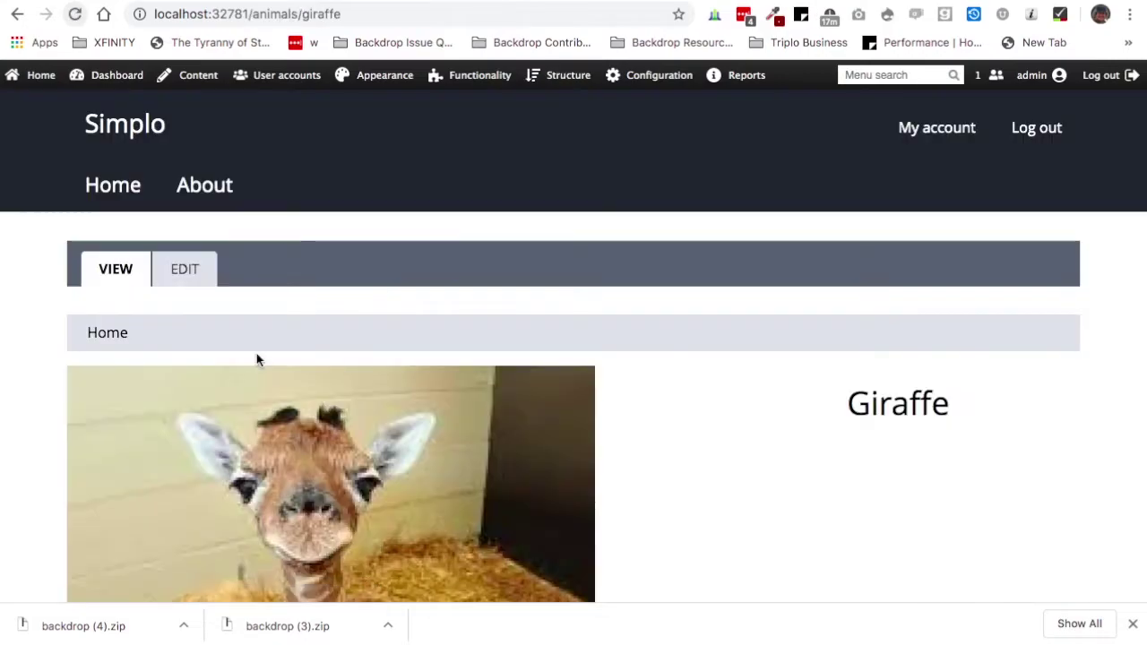
scroll(410, 440, "down", 2)
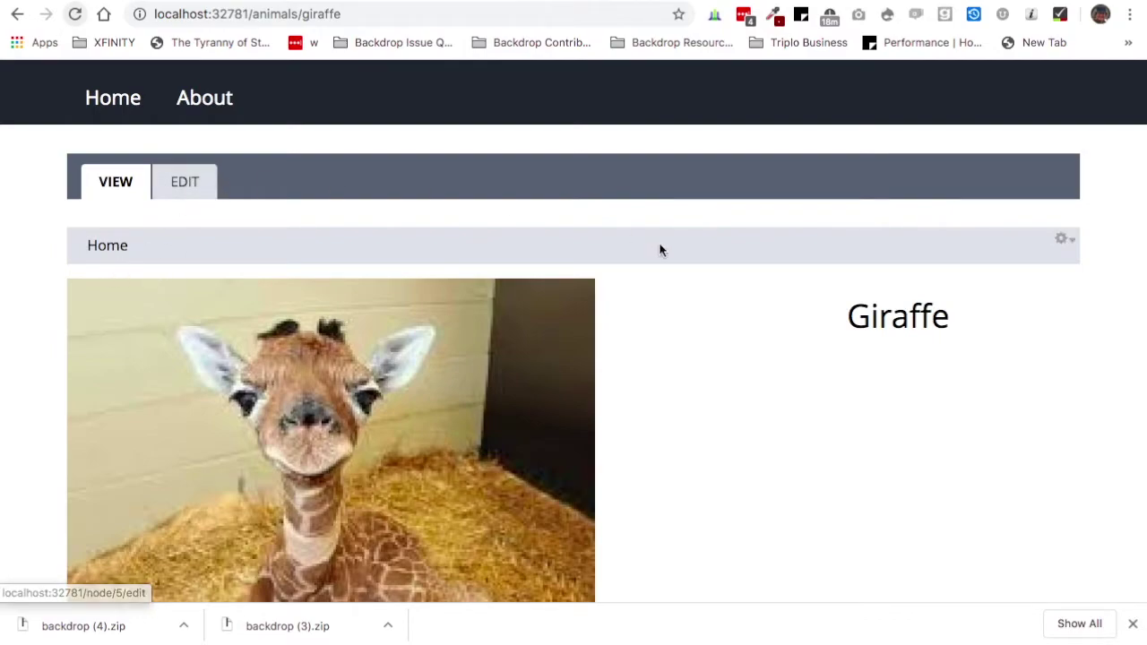
key("super+r")
Reopen the block management of the Default Layout from the Giraffe page.
mouse_move(568, 74)
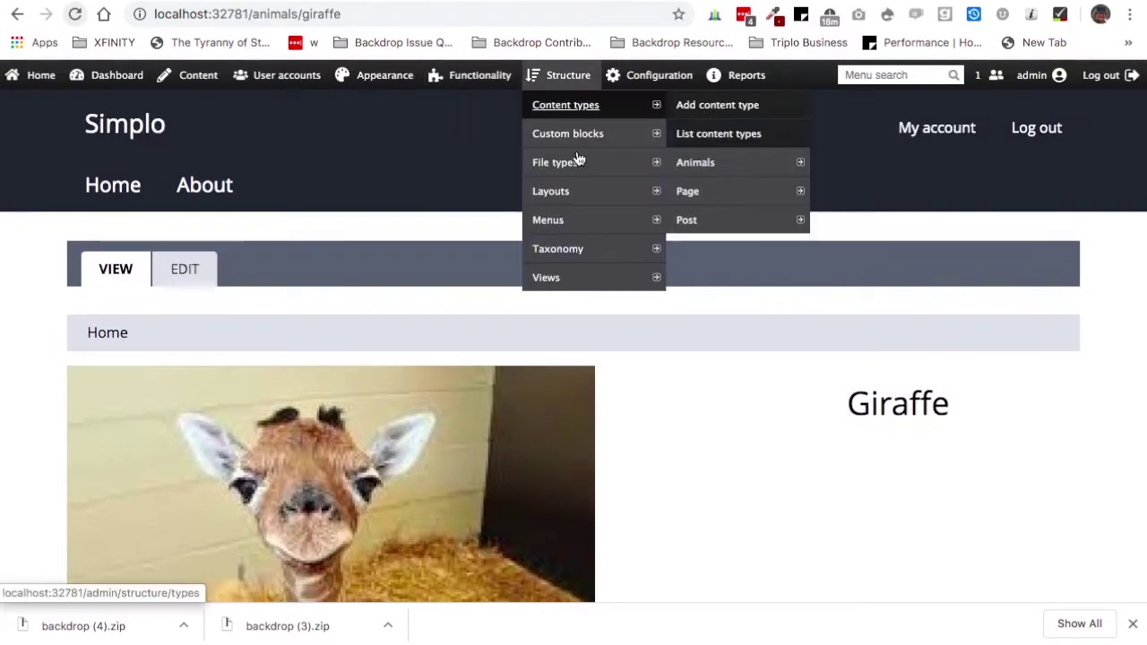
mouse_move(599, 200)
mouse_move(716, 345)
left_click(731, 328)
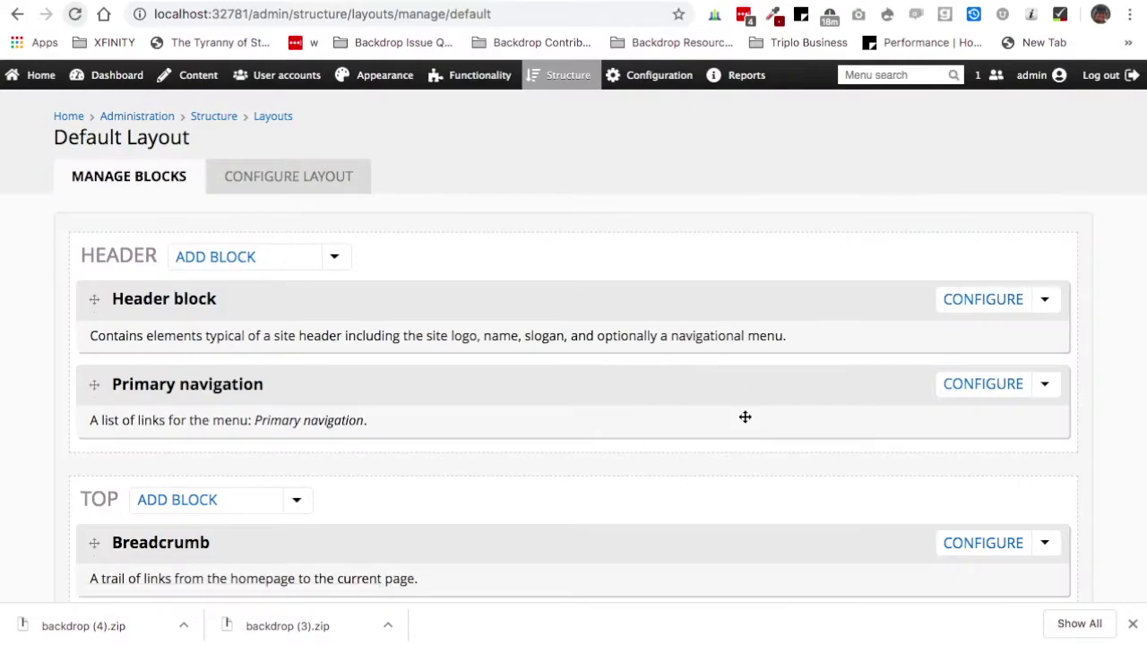
Add a Page tabs (Local tasks) block to the Content region with the Primary and secondary tabs type.
scroll(744, 416, "down", 3)
scroll(744, 417, "down", 5)
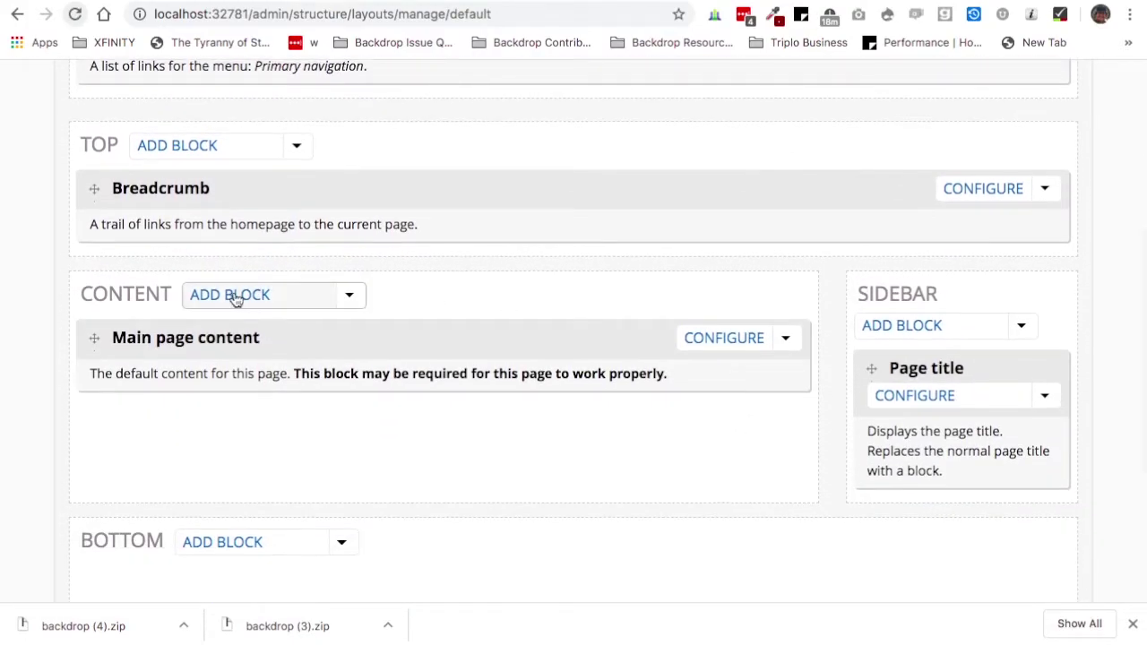
left_click(232, 297)
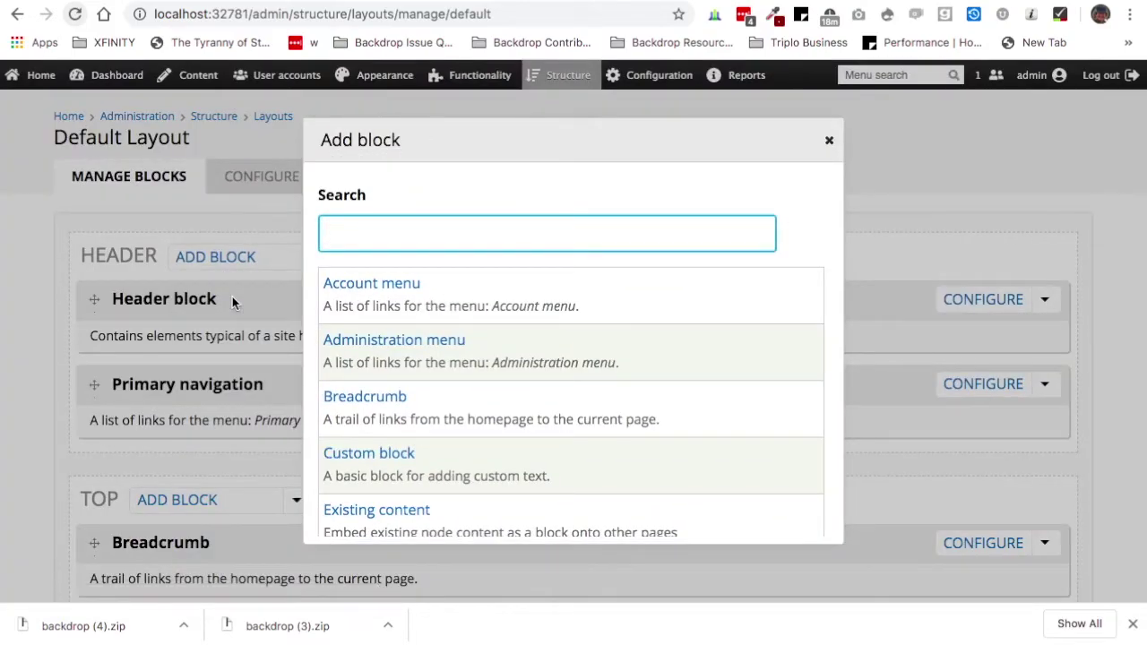
type("tab")
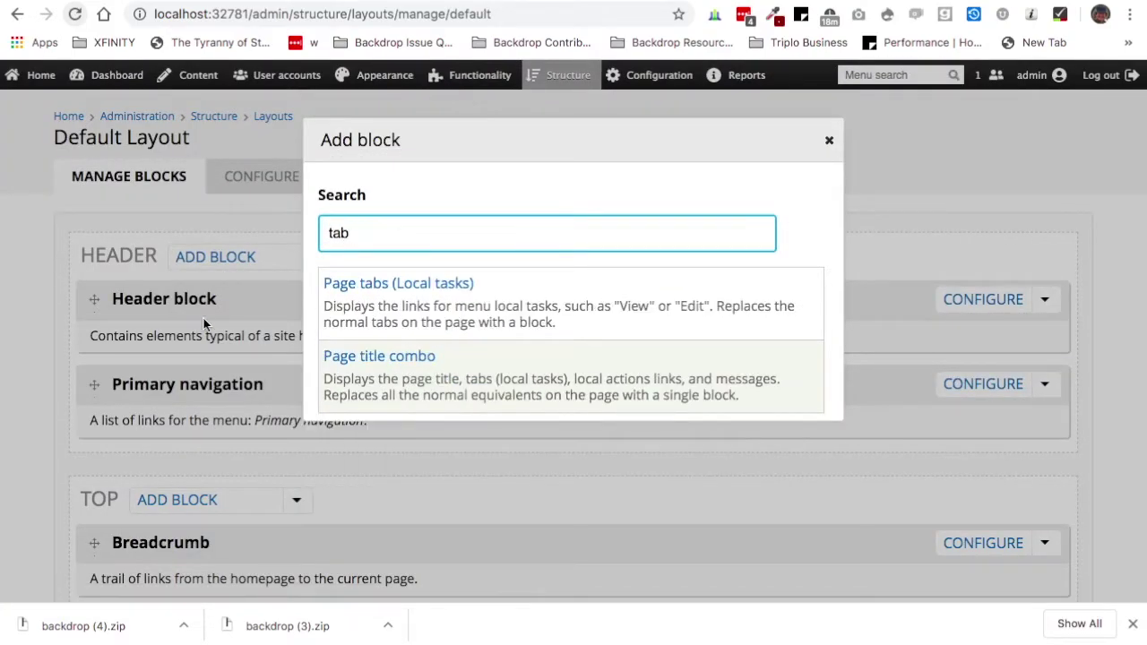
left_click(363, 287)
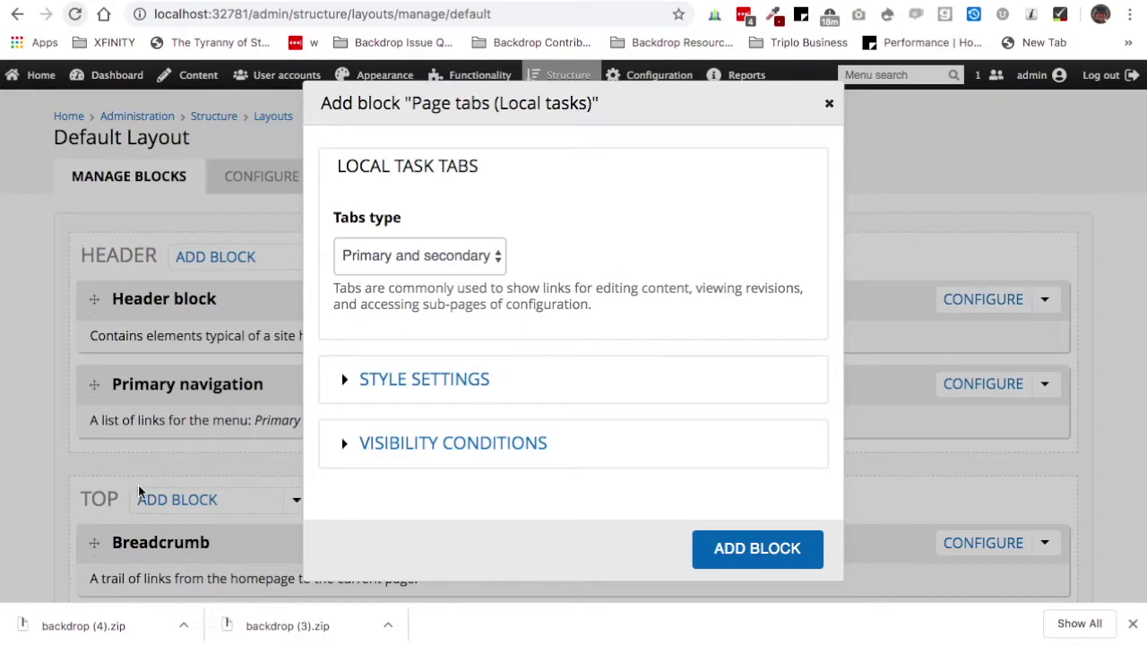
left_click(757, 557)
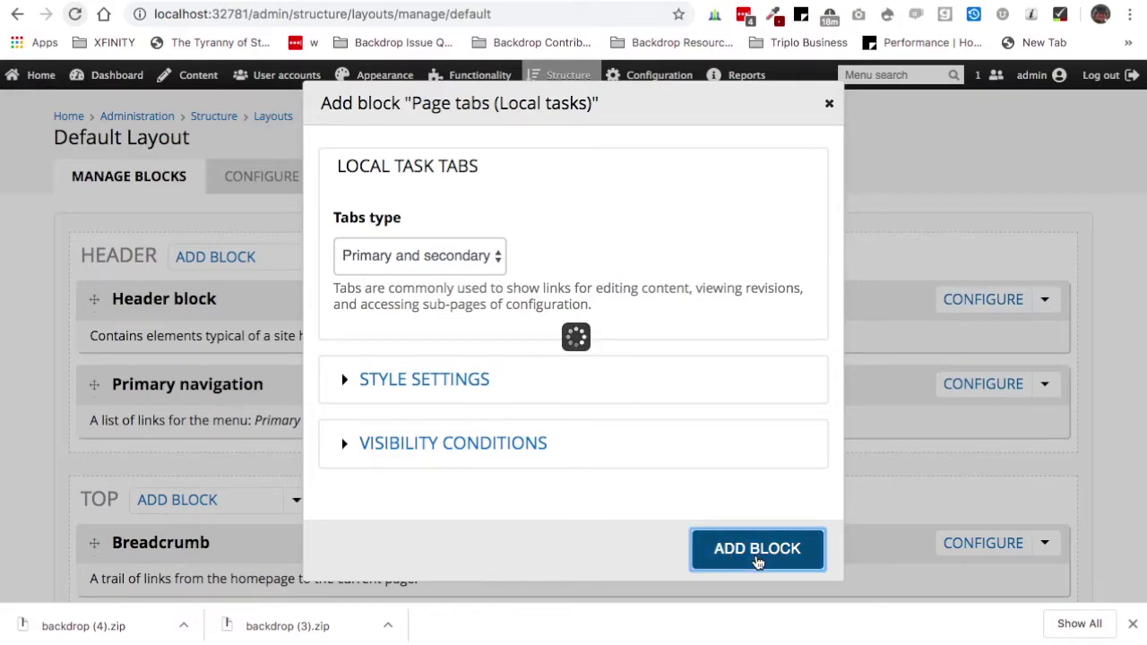
Move the Page tabs (Local tasks) block above the Main page content block in the Content region.
scroll(675, 483, "down", 3)
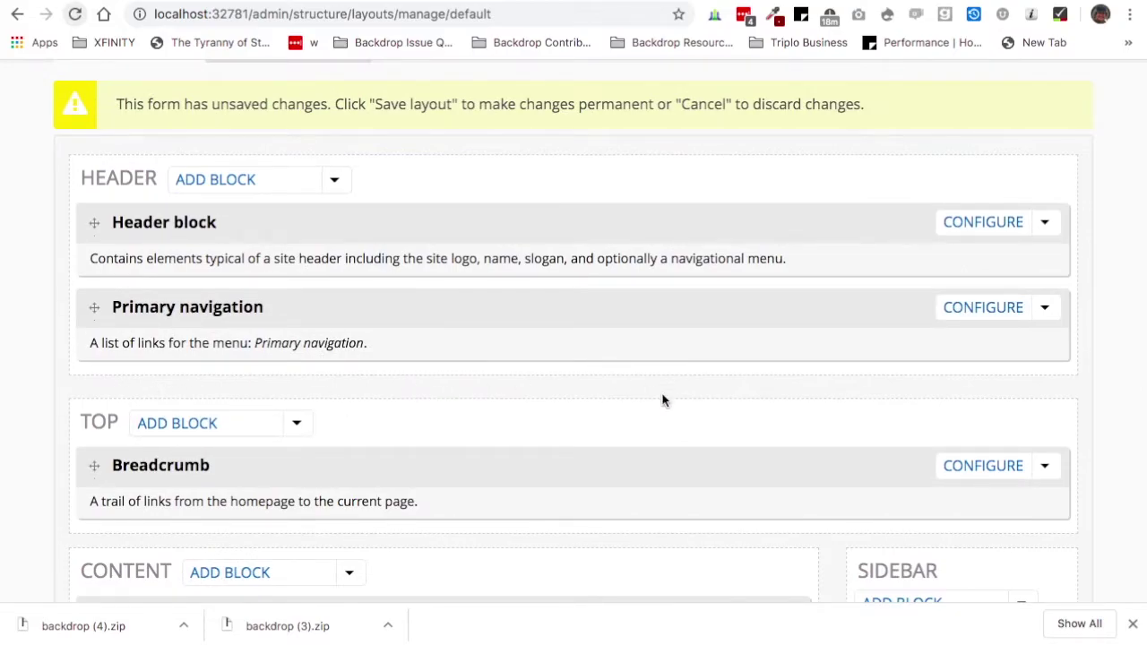
scroll(663, 399, "down", 5)
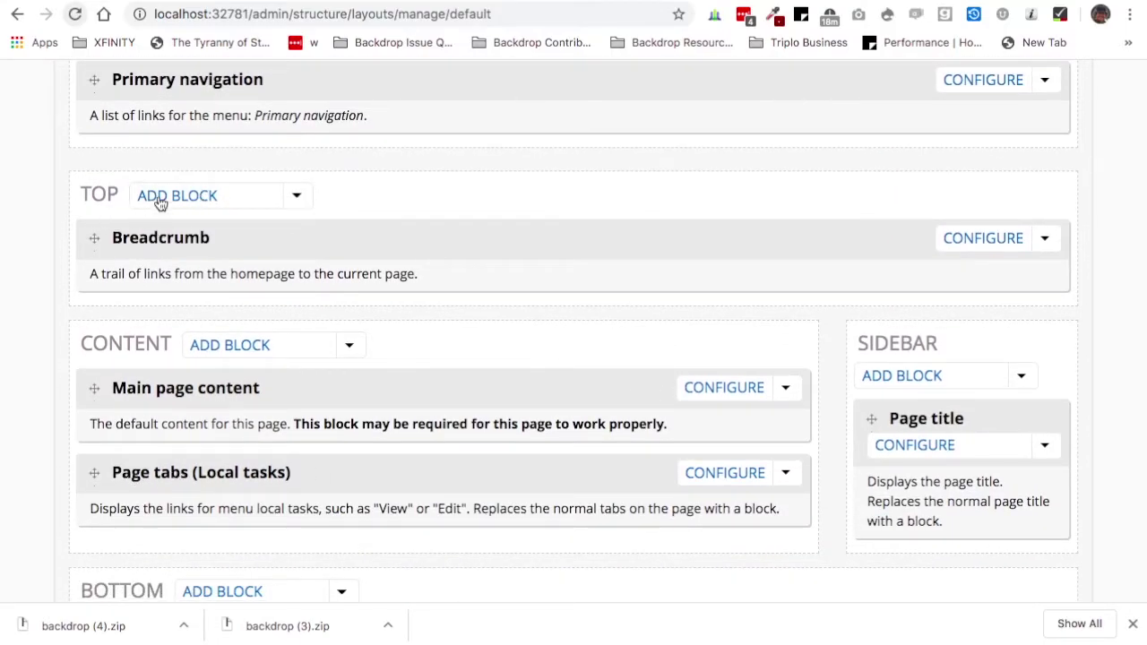
left_click_drag(95, 476, 93, 402)
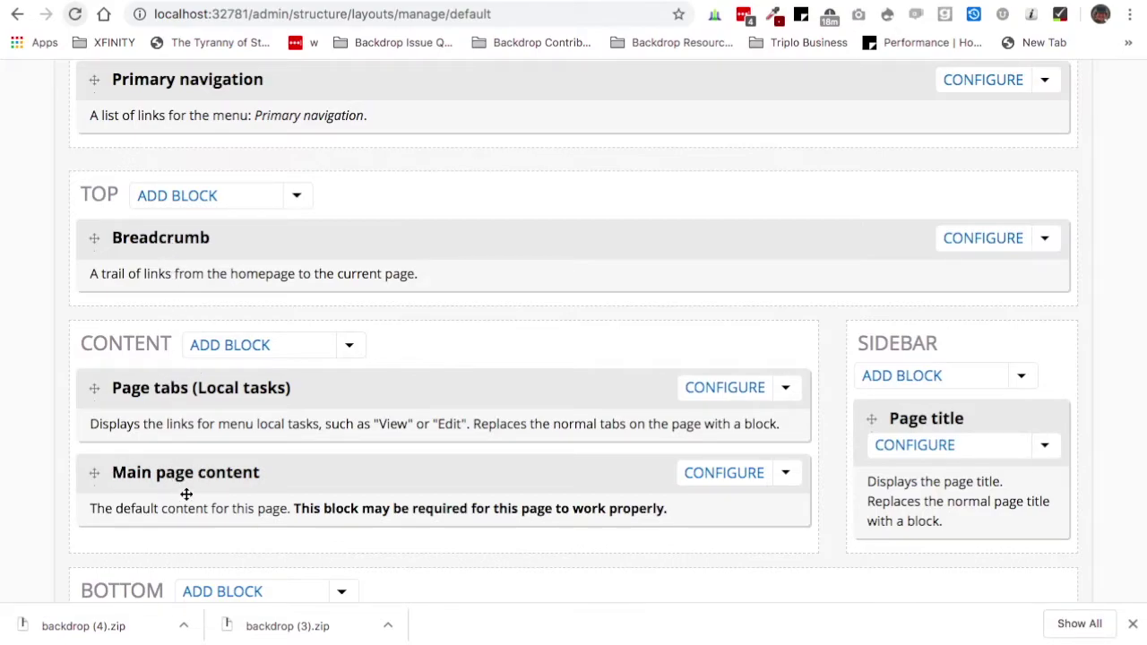
Save the Default Layout and check where the tabs and title sit on the Giraffe page.
scroll(197, 497, "down", 4)
left_click(146, 557)
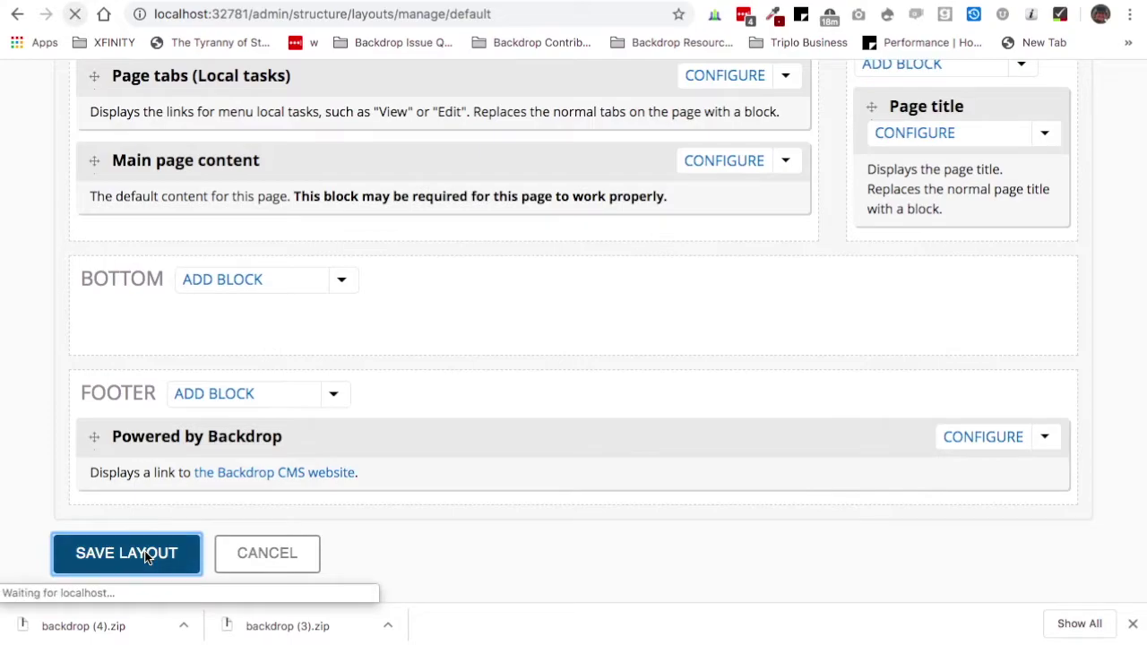
scroll(379, 462, "down", 1)
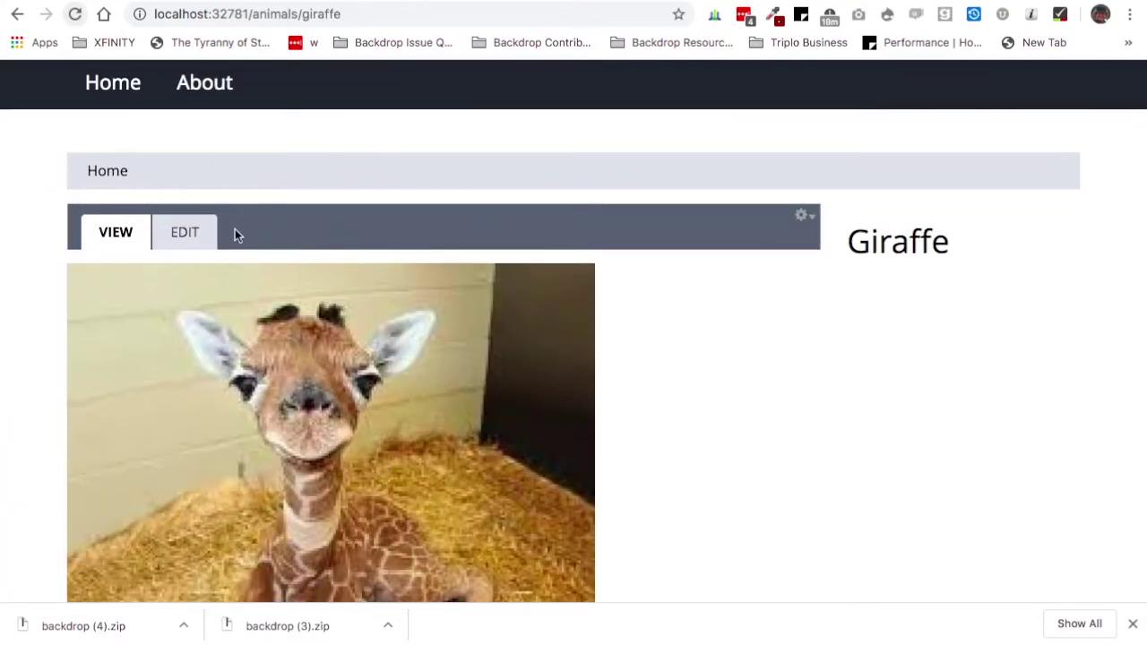
scroll(266, 223, "down", 1)
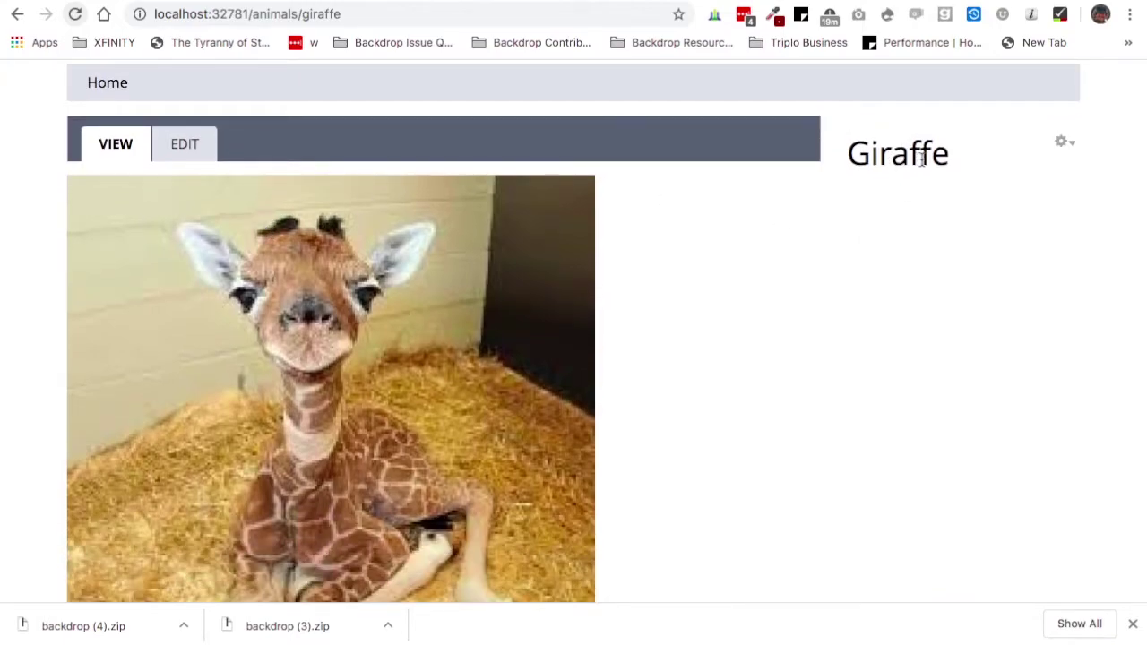
scroll(587, 345, "down", 3)
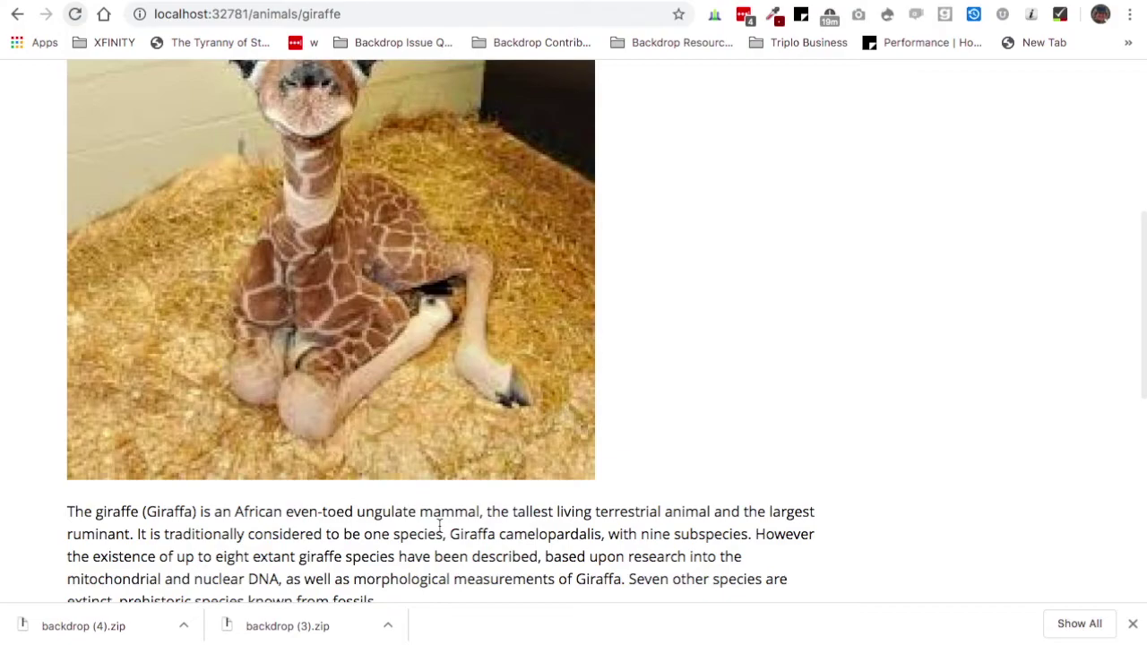
scroll(439, 525, "down", 6)
scroll(439, 532, "up", 15)
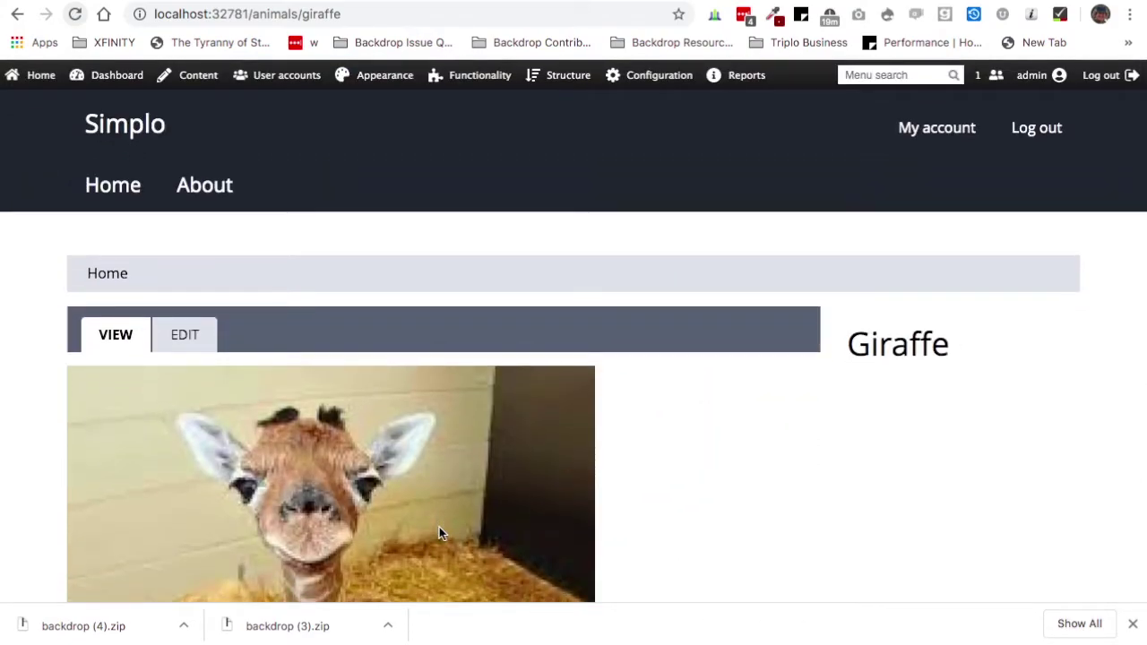
Examine the Giraffe page from header to body text, reviewing how its title, photo and description are laid out.
mouse_move(505, 86)
mouse_move(543, 82)
mouse_move(550, 195)
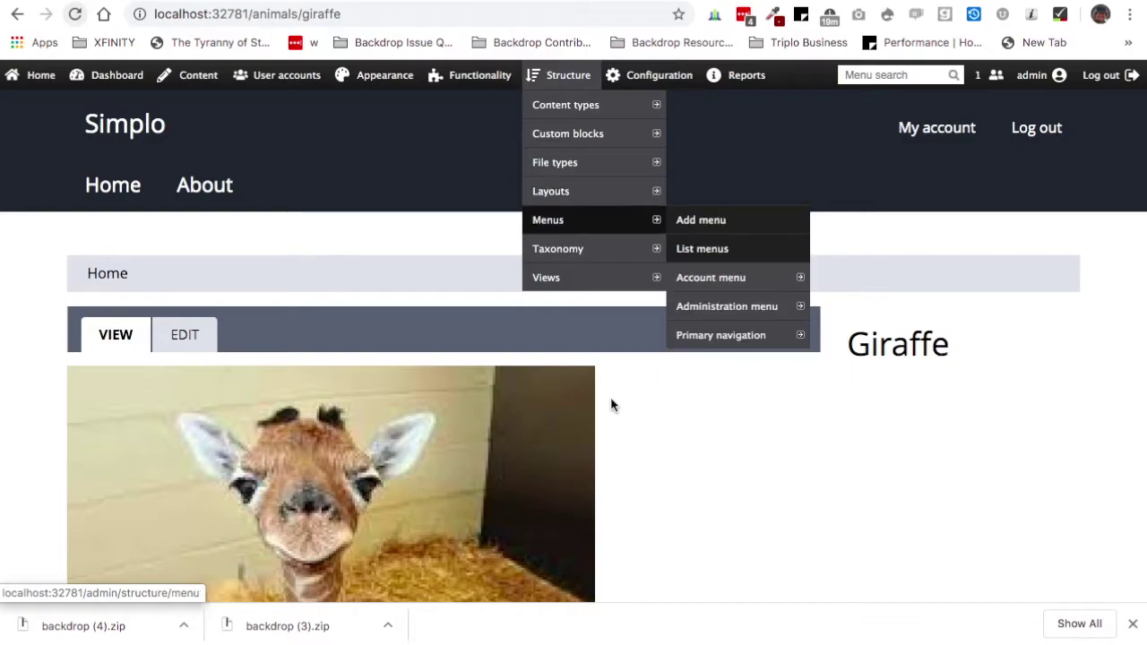
scroll(641, 522, "down", 1)
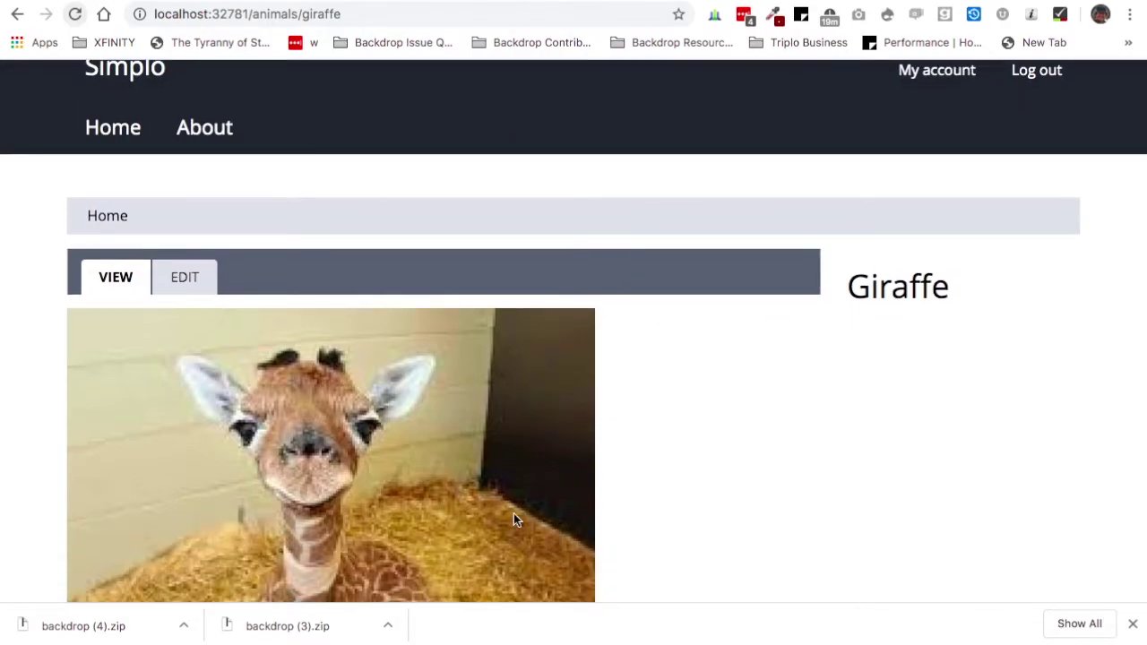
scroll(514, 514, "down", 1)
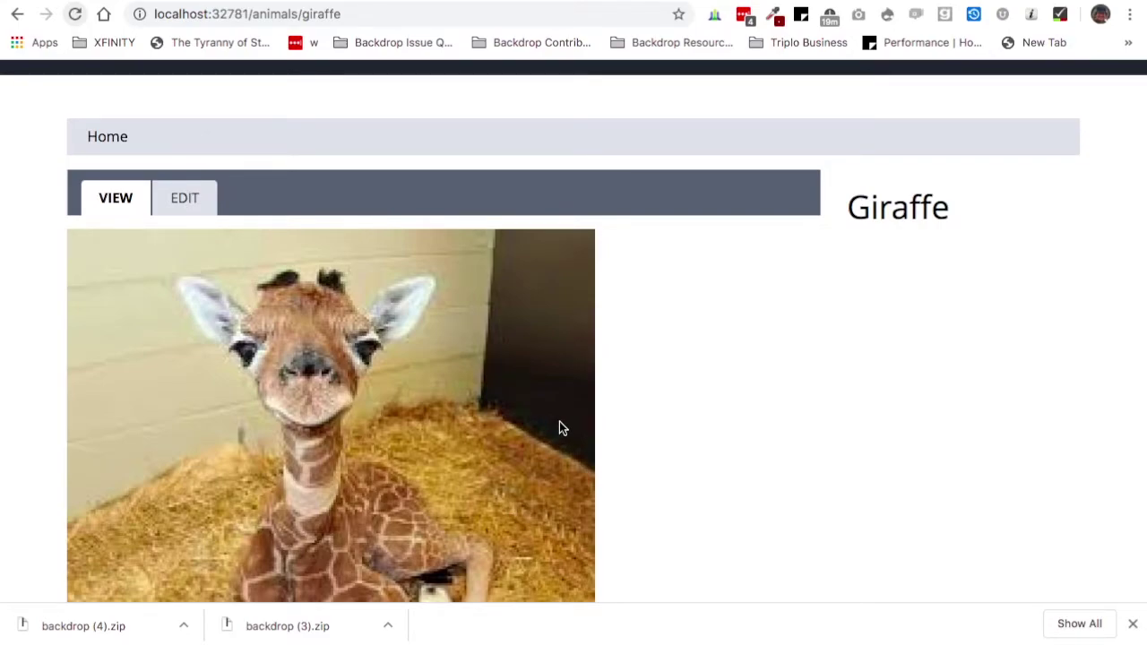
scroll(559, 423, "down", 7)
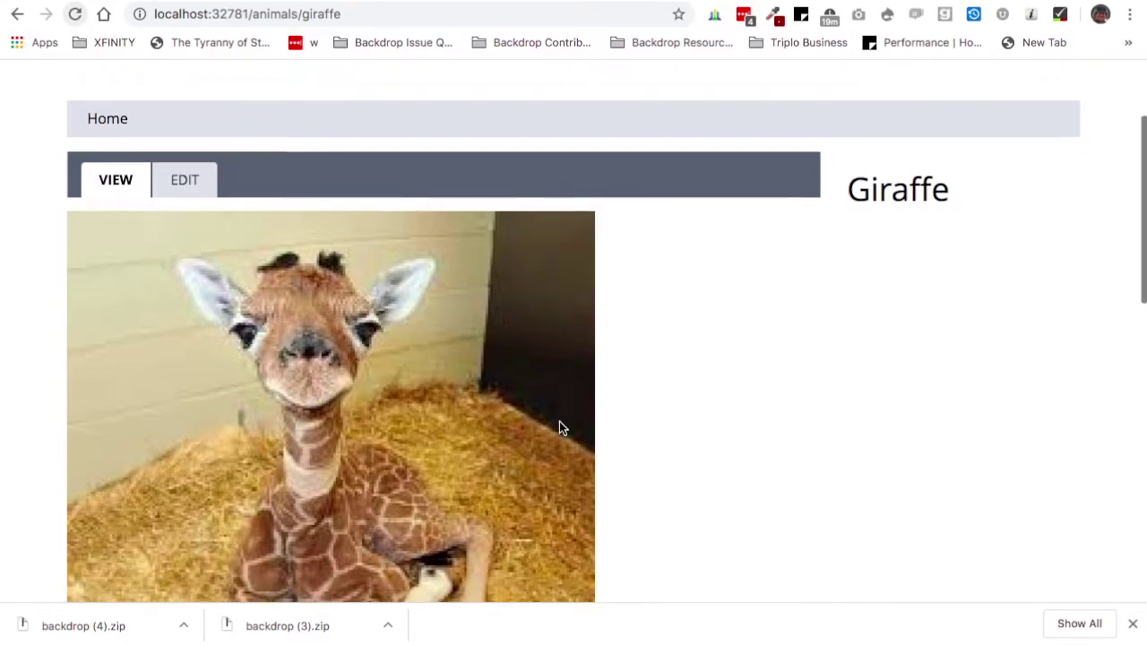
scroll(559, 422, "down", 3)
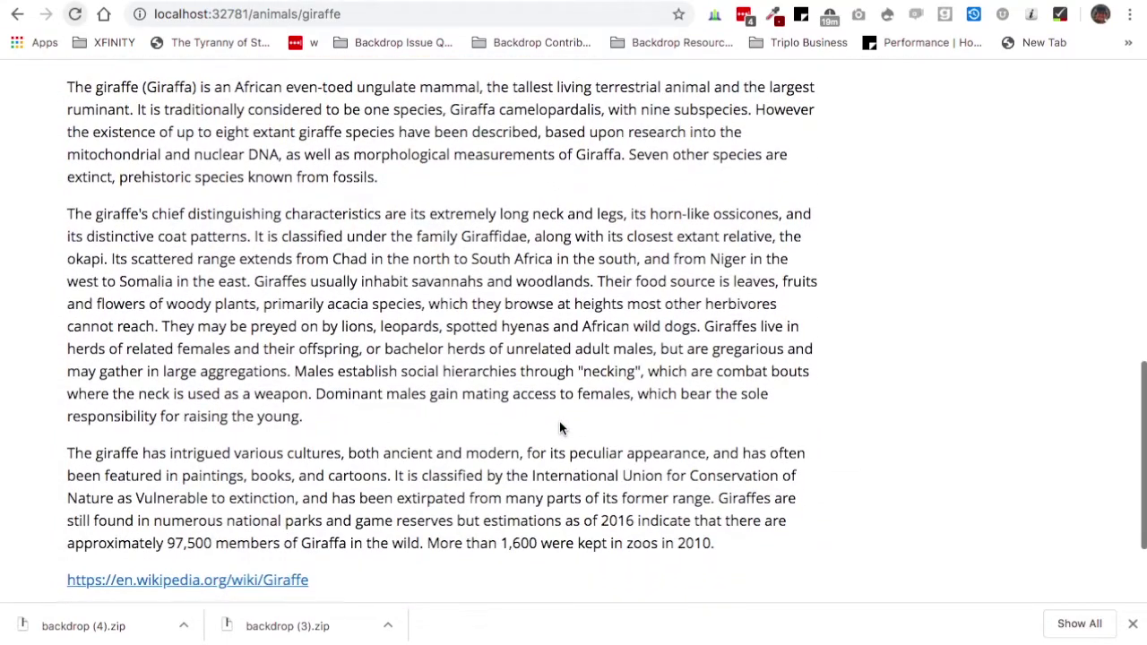
scroll(559, 421, "up", 6)
scroll(559, 425, "down", 1)
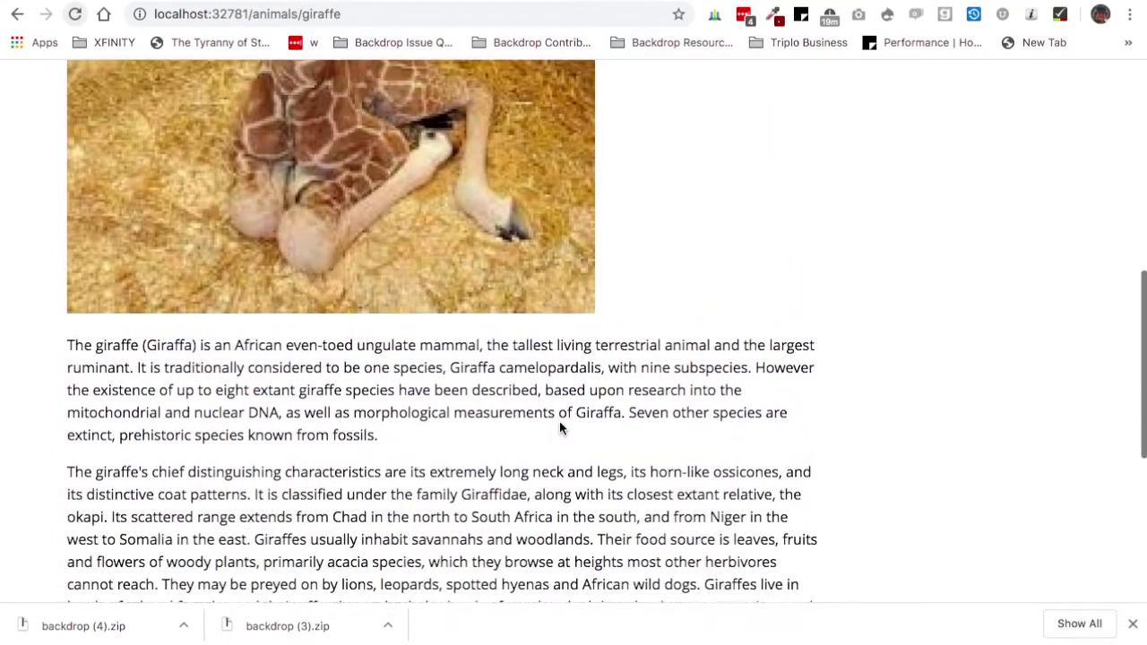
scroll(560, 426, "up", 3)
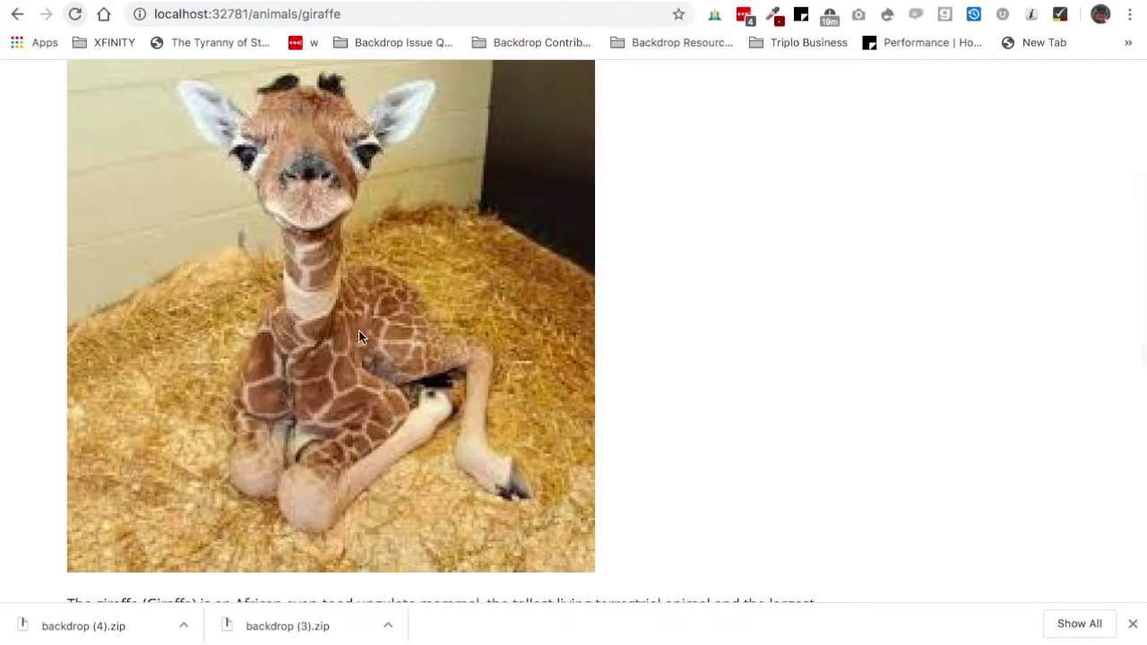
scroll(438, 378, "up", 3)
scroll(438, 378, "up", 2)
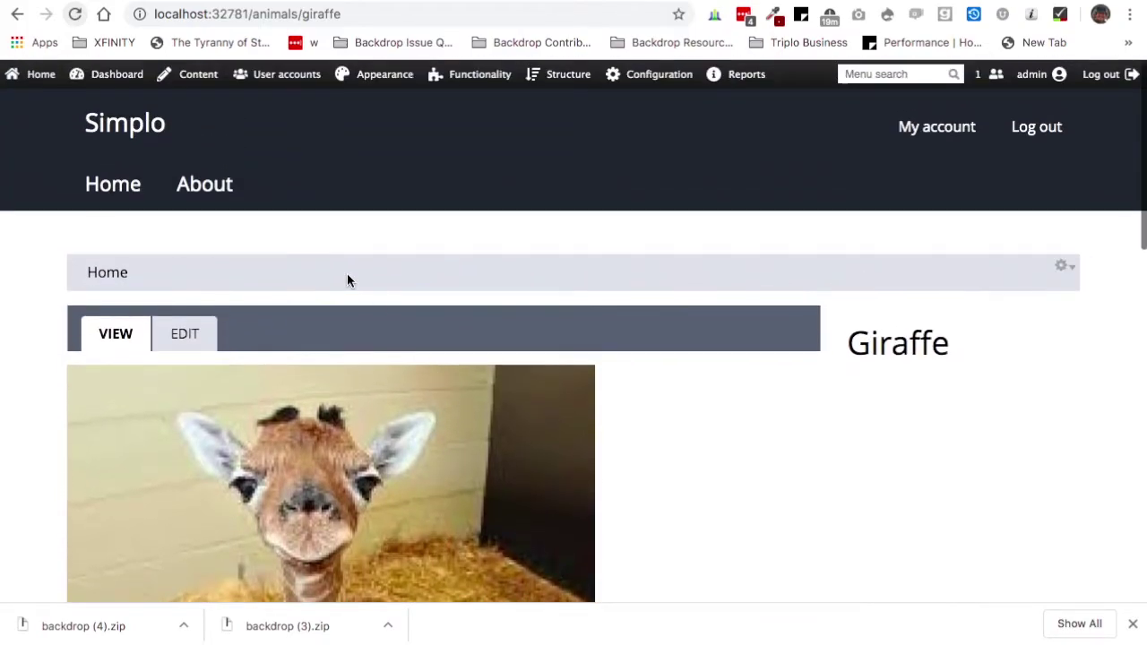
mouse_move(192, 77)
mouse_move(199, 108)
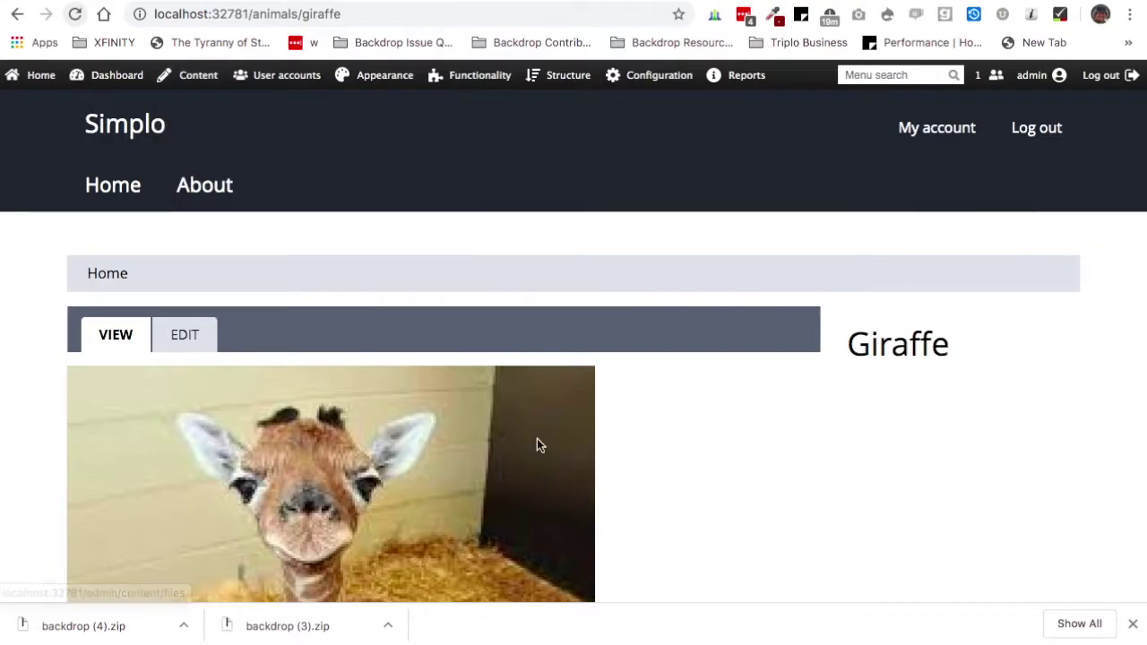
scroll(518, 476, "down", 3)
scroll(518, 482, "up", 3)
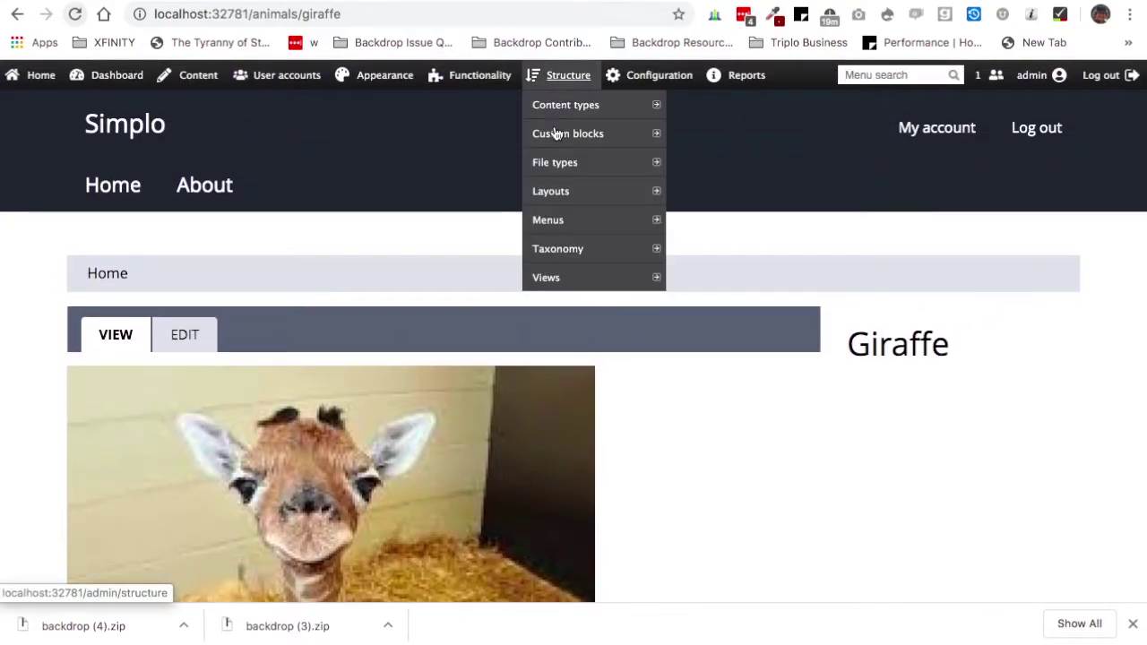
Start a new layout from the site's layouts list and name it Animals.
left_click(556, 199)
scroll(561, 285, "down", 3)
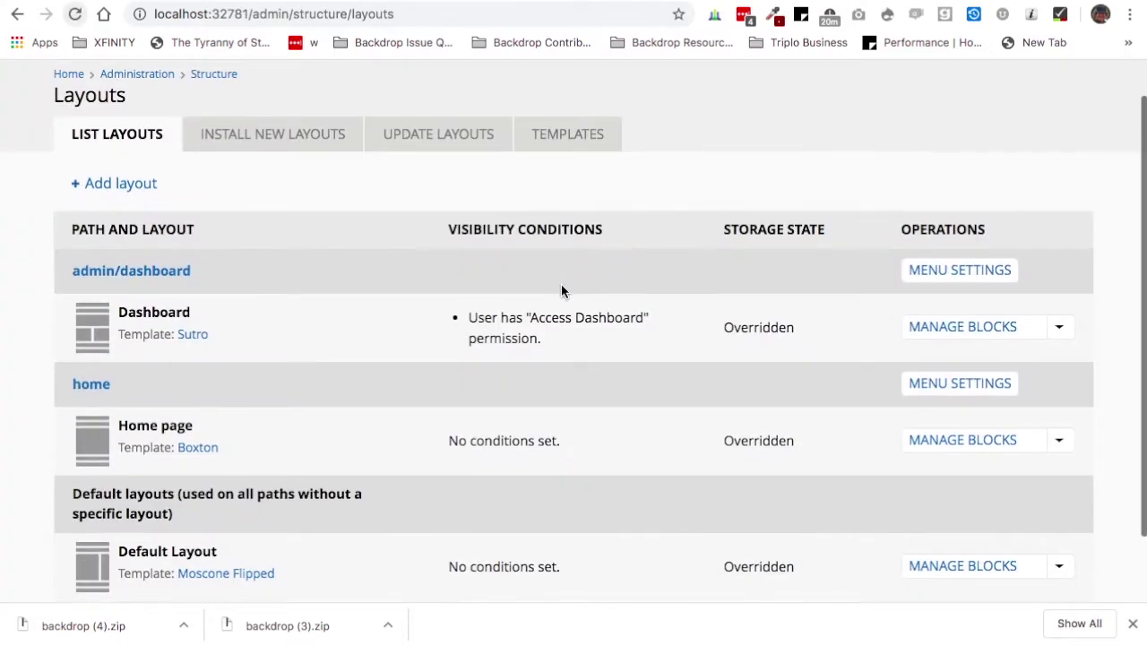
left_click(139, 132)
left_click(174, 265)
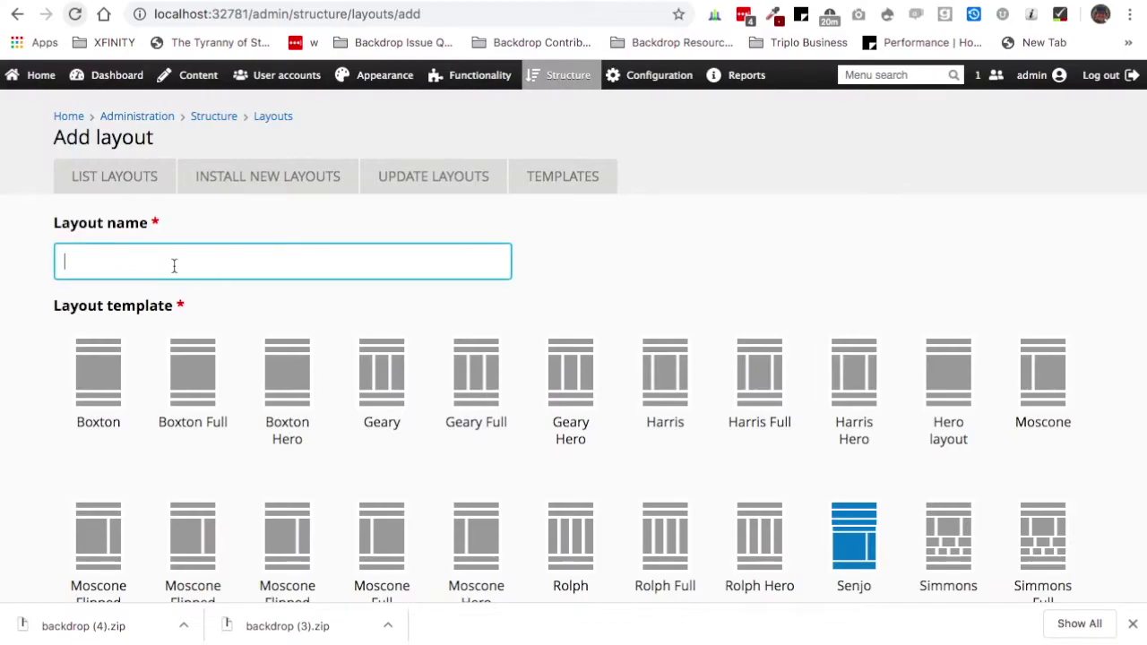
type("Animals")
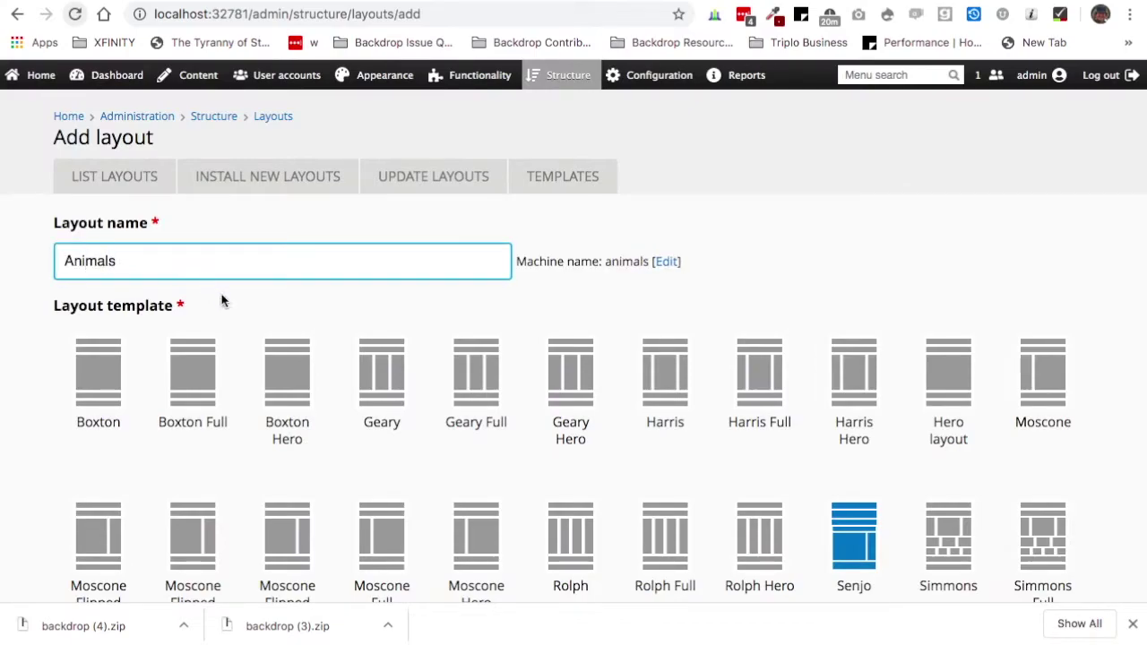
Choose the Moscone layout template for the Animals layout.
scroll(224, 300, "down", 1)
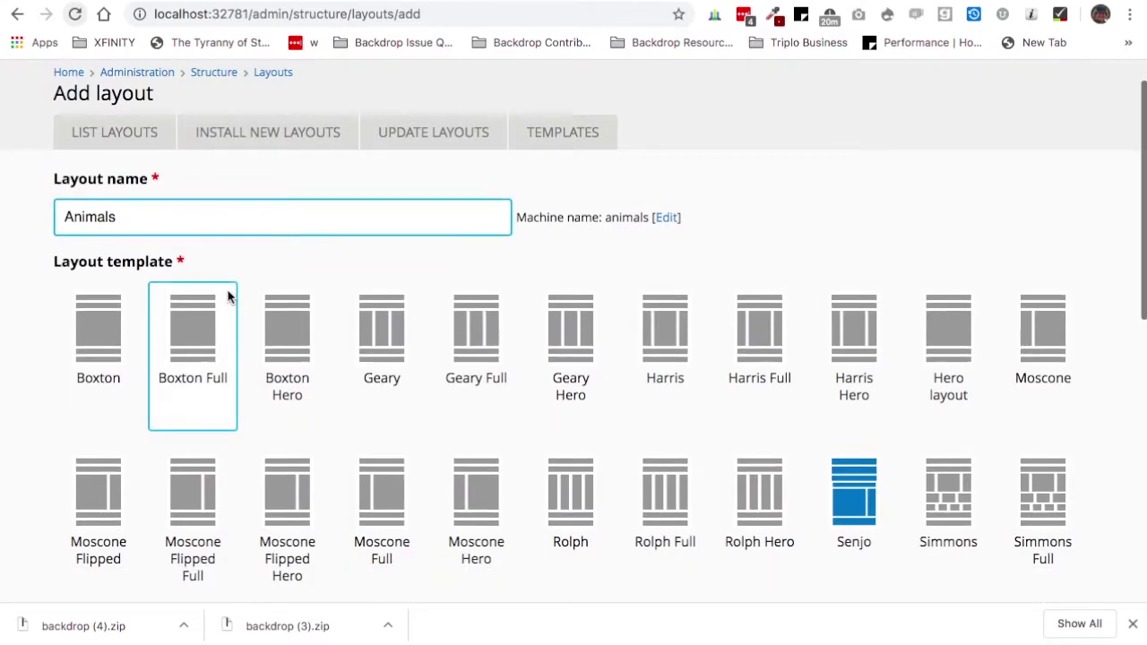
scroll(230, 296, "down", 1)
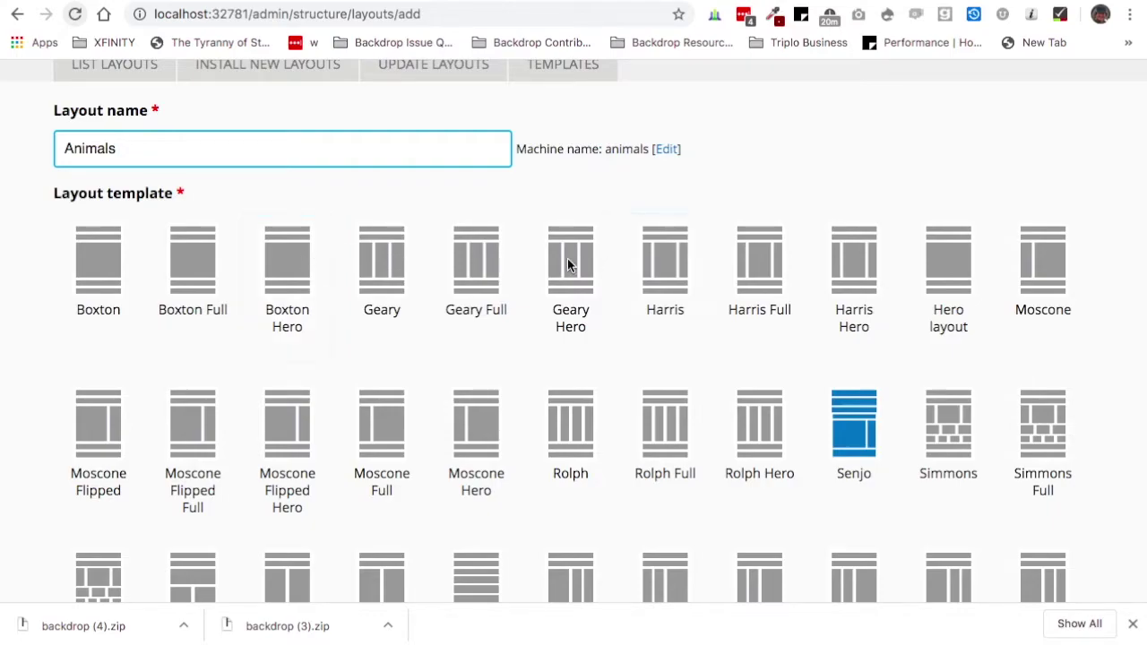
scroll(576, 261, "down", 2)
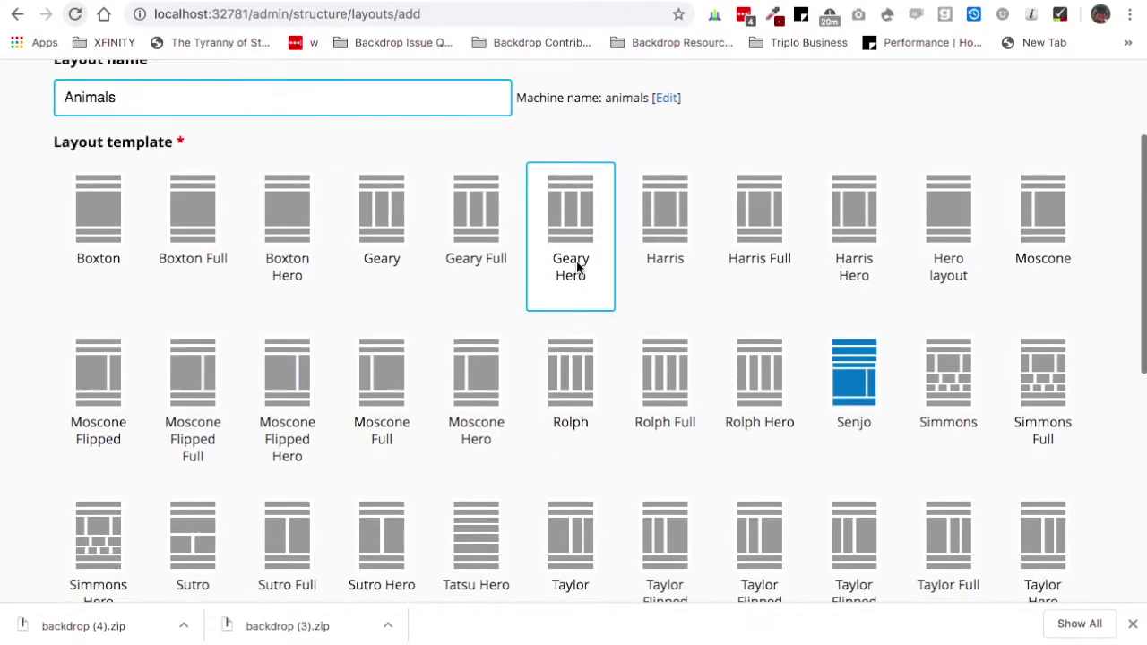
scroll(576, 266, "down", 1)
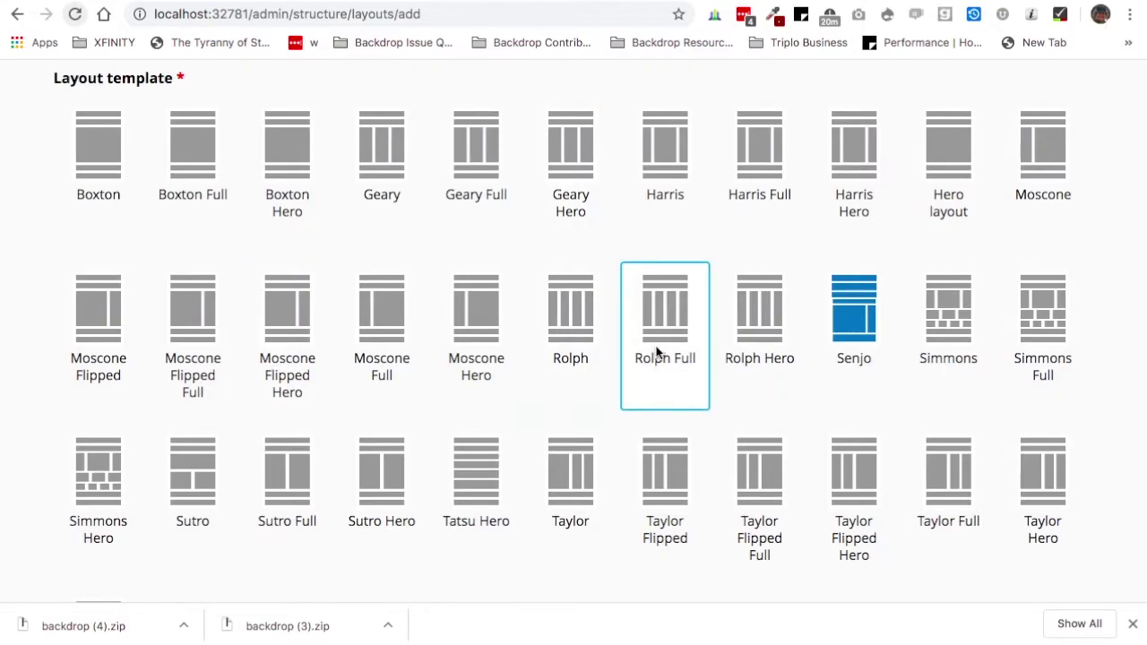
scroll(657, 352, "down", 1)
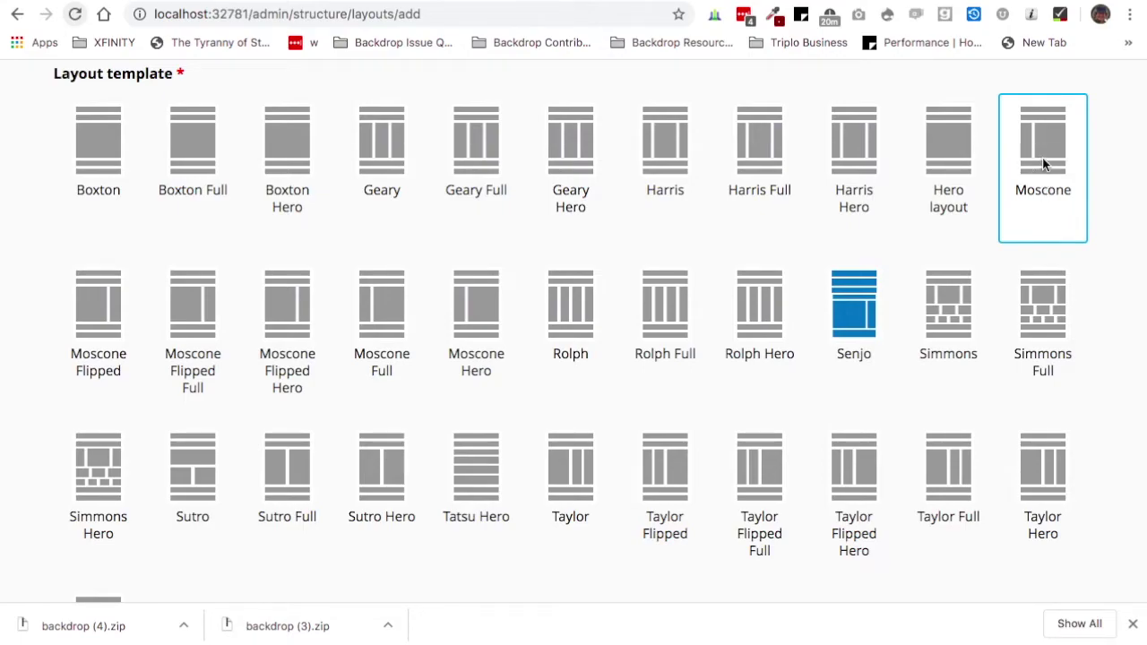
Set the Animals layout's path to node/%.
scroll(1073, 215, "down", 3)
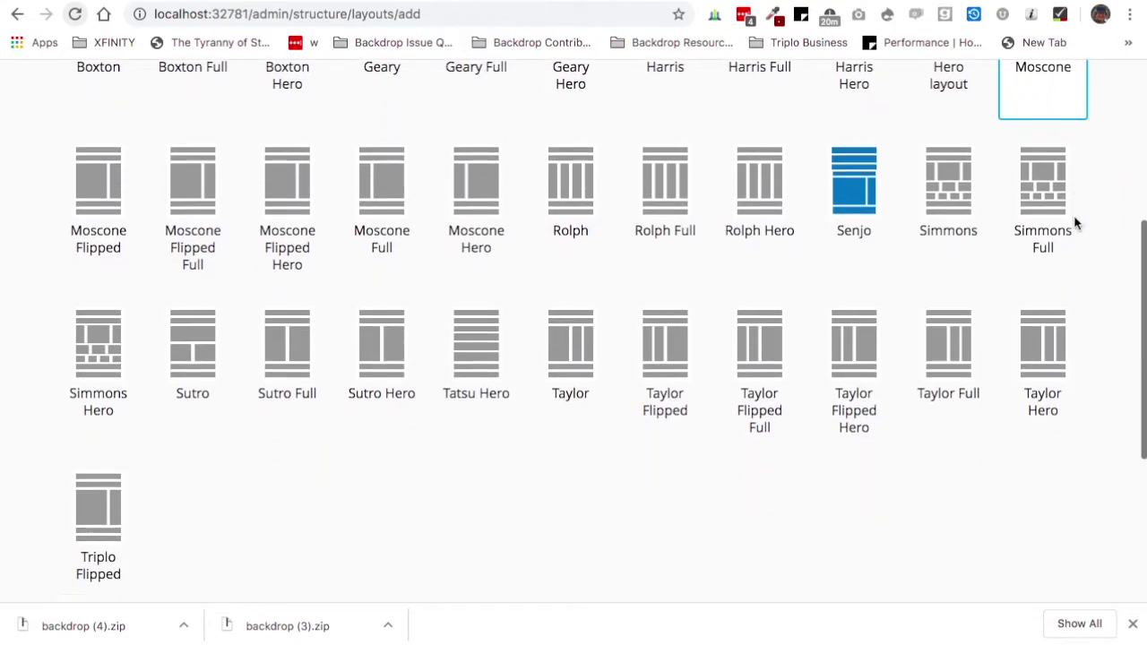
scroll(1073, 215, "down", 2)
left_click(428, 388)
scroll(538, 364, "down", 1)
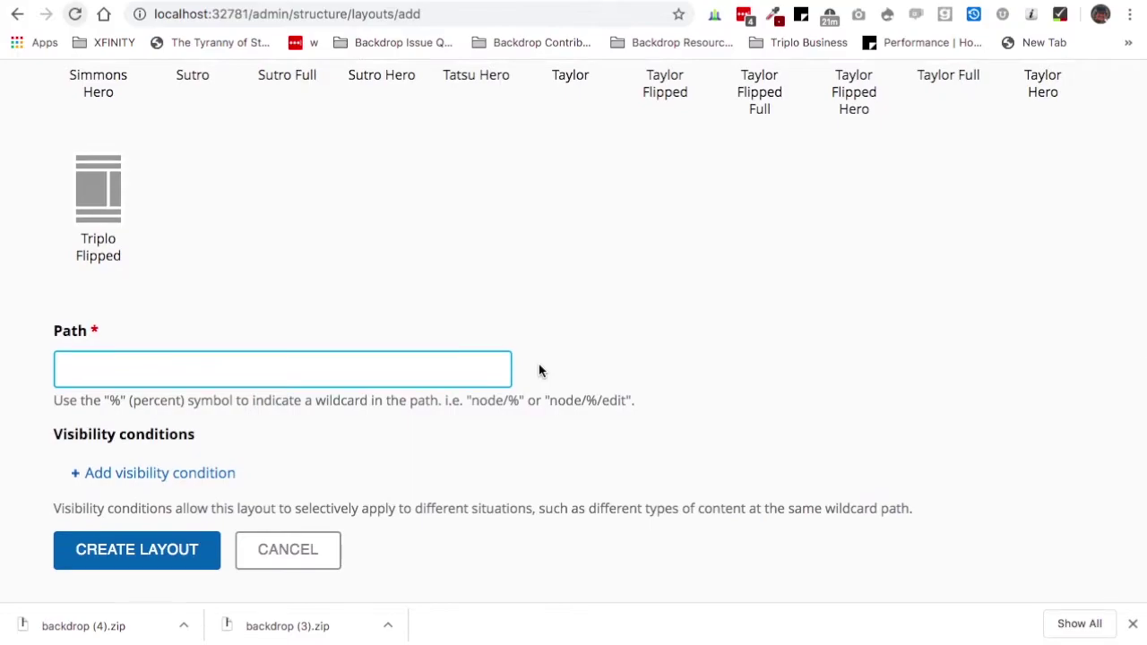
type("node")
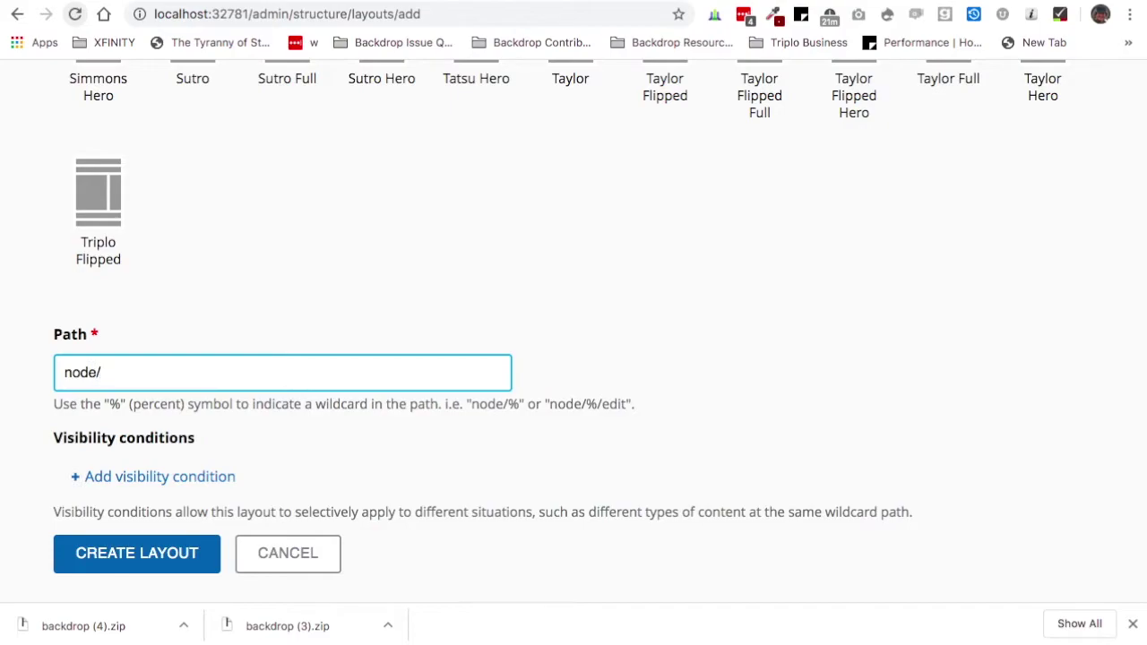
type("/%")
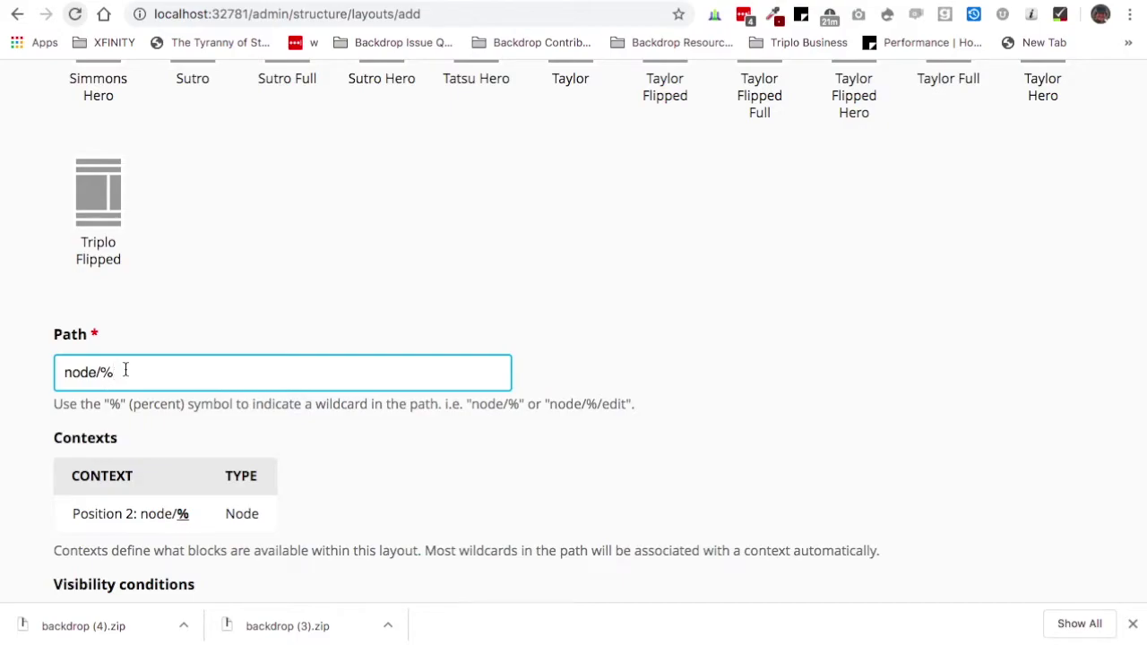
Add a Node: Type visibility condition limited to Animals and create the layout.
scroll(144, 423, "down", 2)
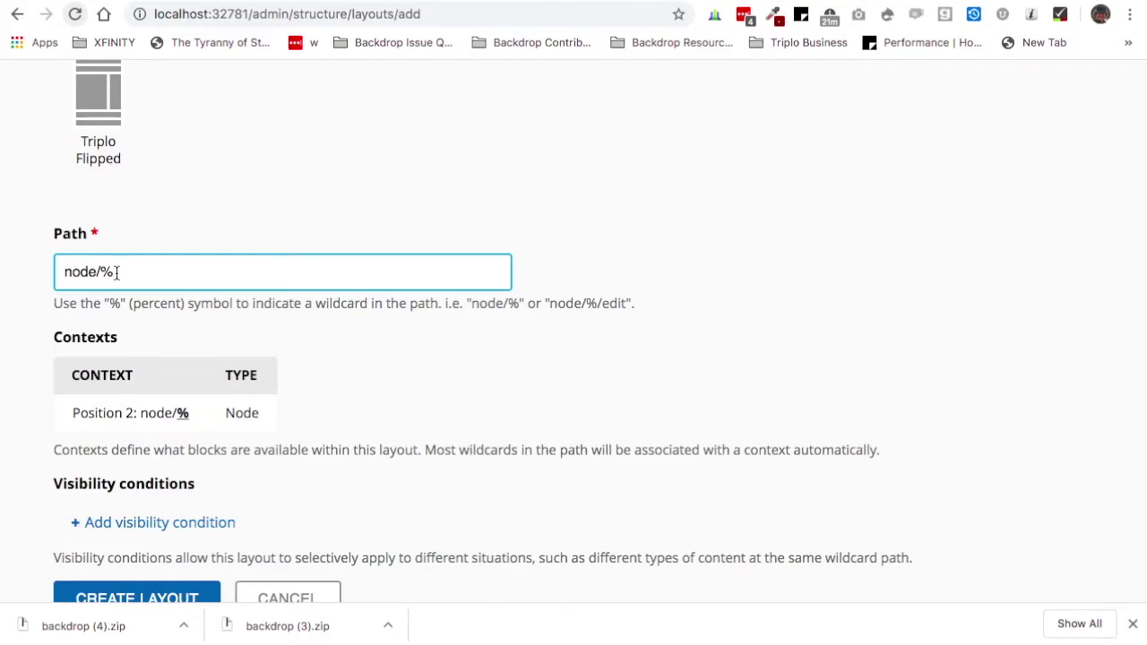
scroll(143, 274, "down", 1)
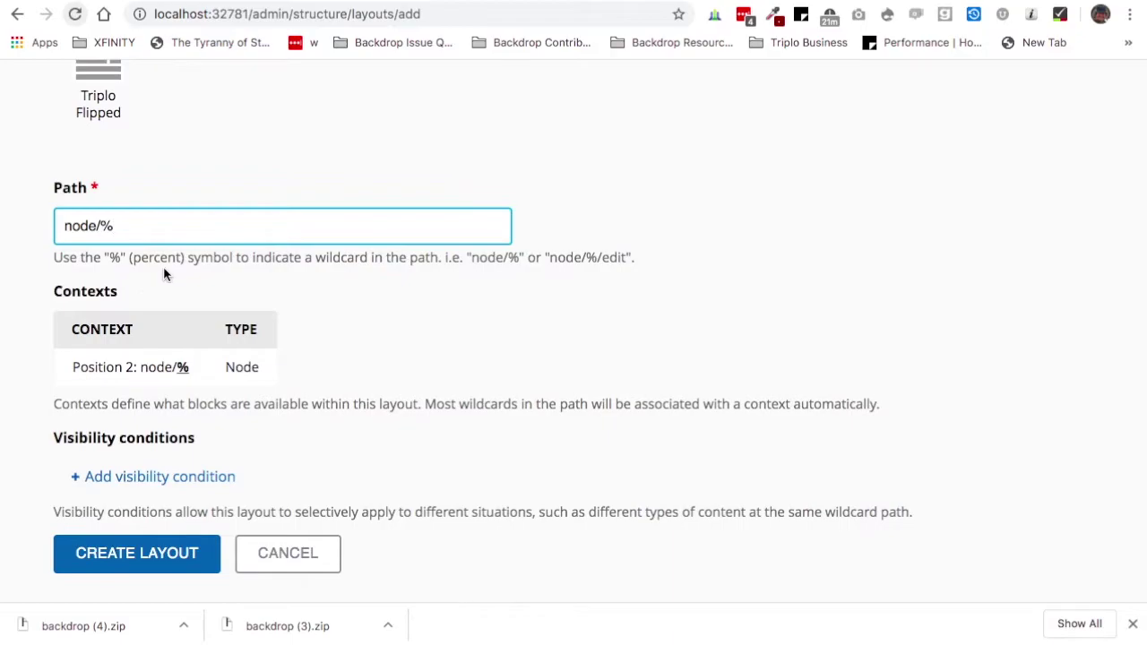
left_click(141, 477)
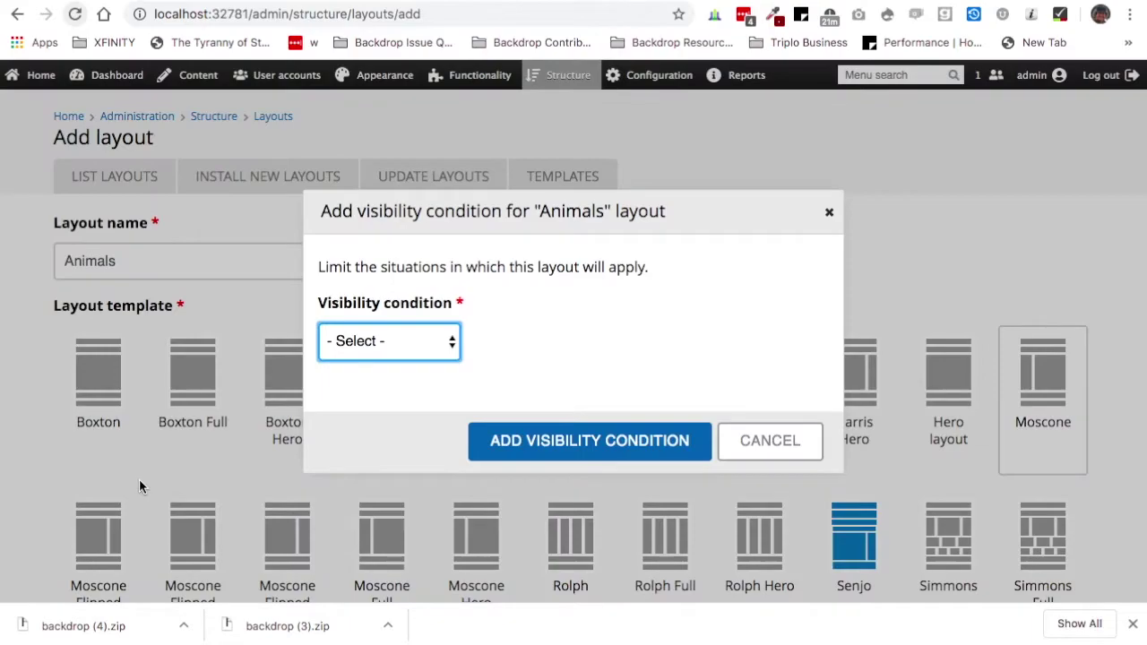
left_click(452, 343)
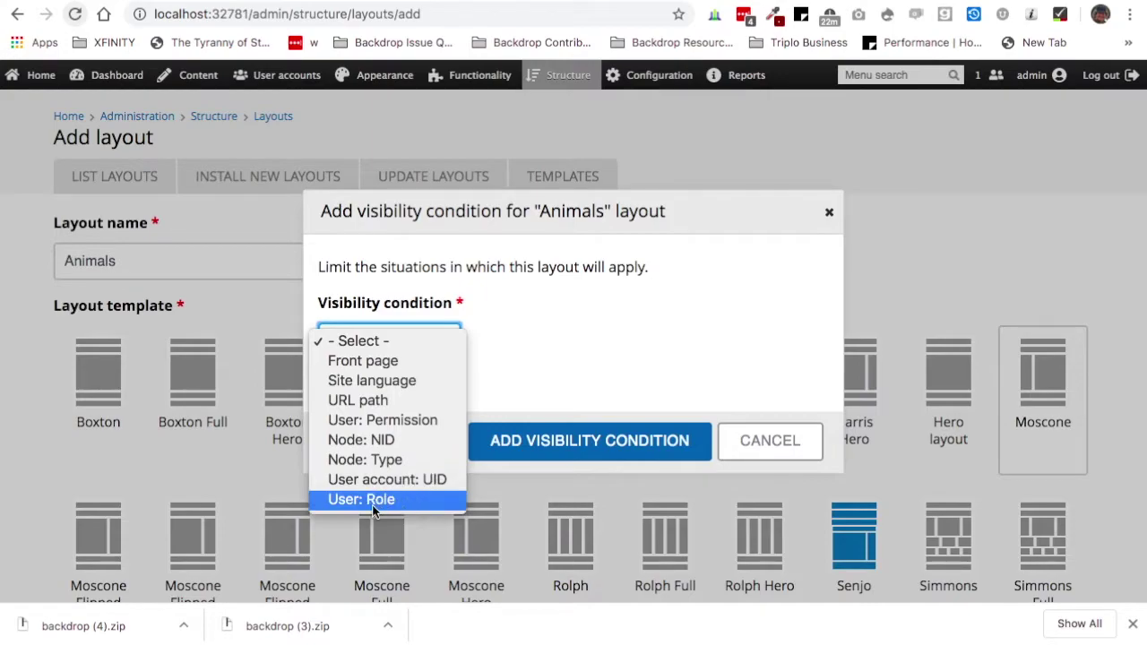
left_click(387, 460)
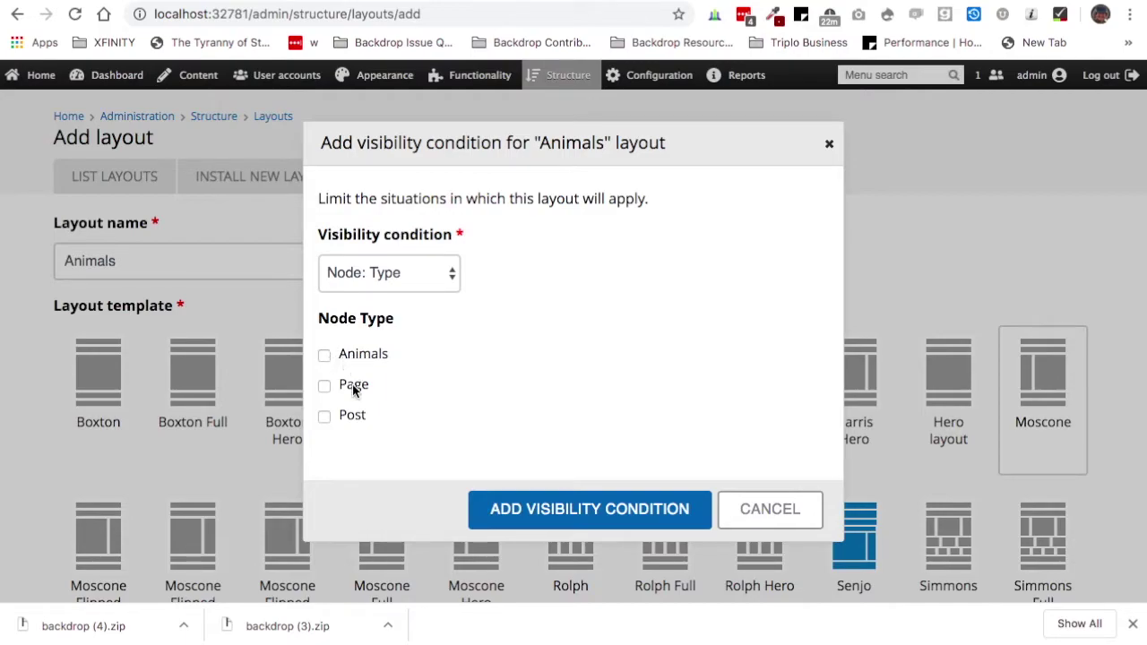
left_click(325, 354)
left_click(541, 512)
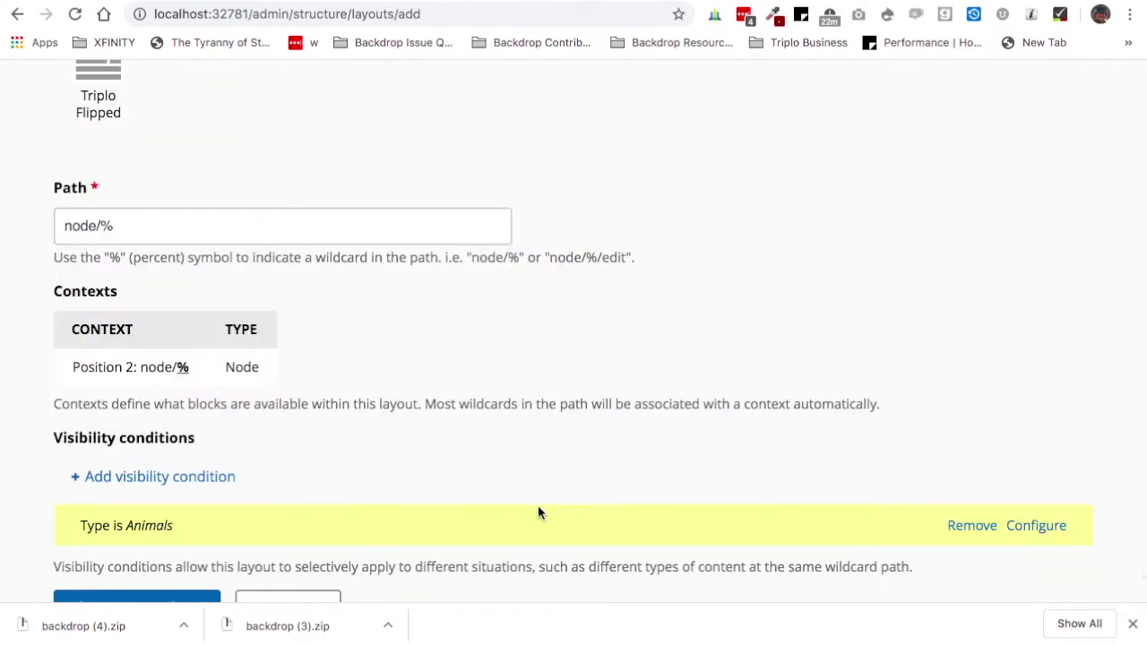
scroll(538, 513, "down", 1)
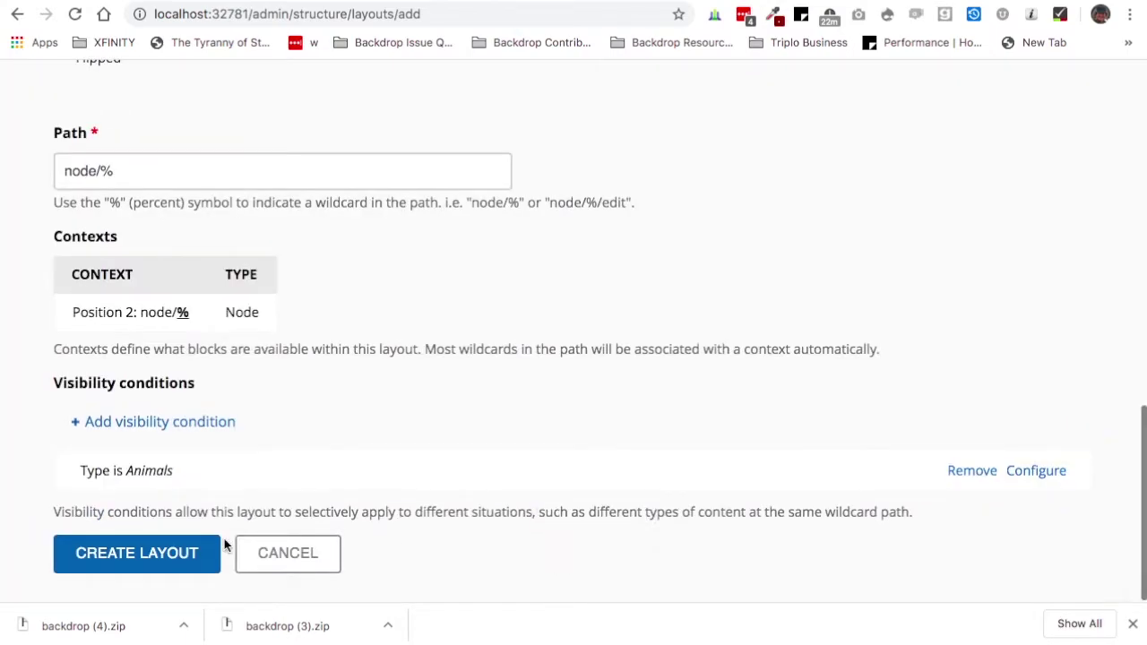
left_click(176, 544)
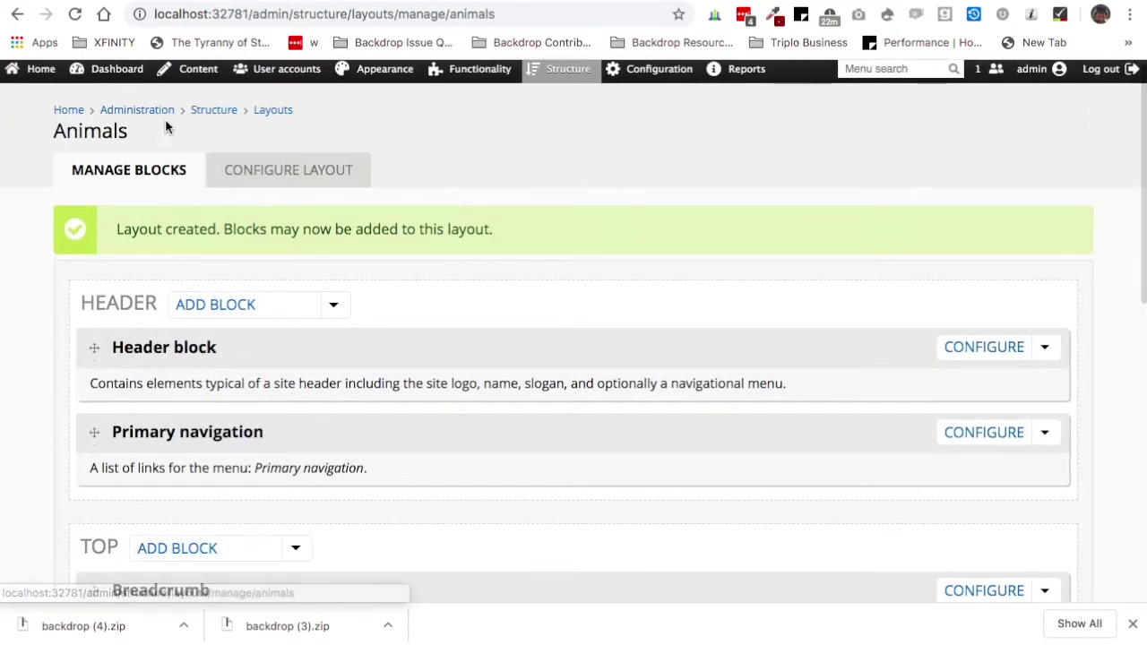
Examine the new Animals layout's header, top, sidebar, content, bottom and footer regions and the blocks placed in each.
left_click(276, 111)
scroll(308, 218, "down", 5)
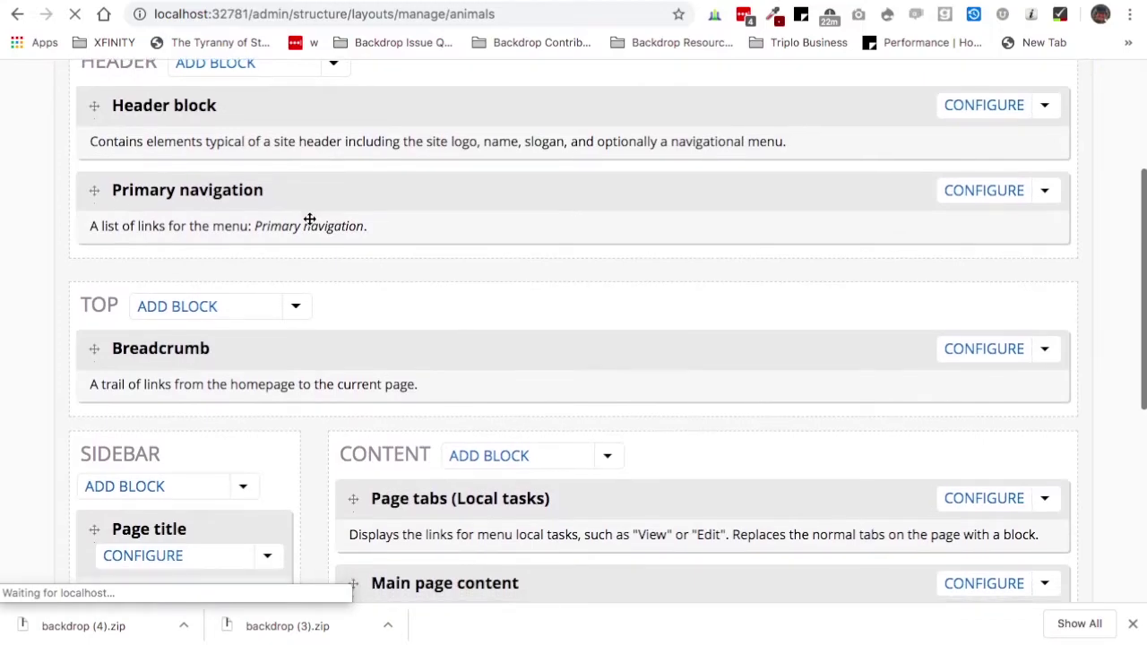
left_click(75, 15)
scroll(388, 174, "down", 4)
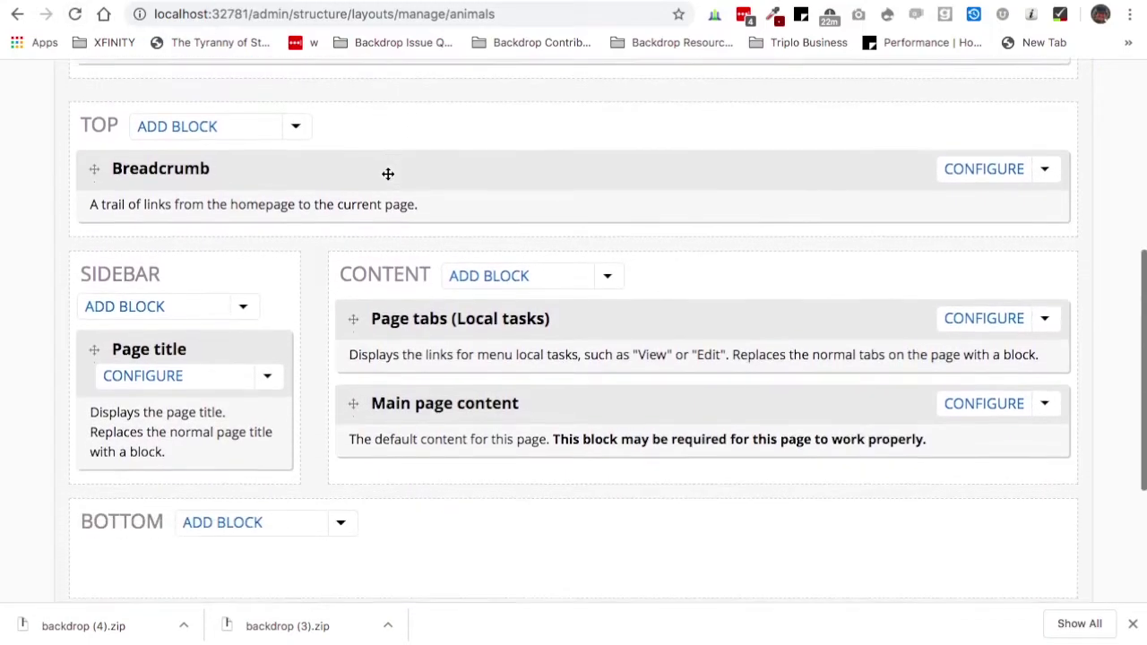
scroll(541, 361, "down", 1)
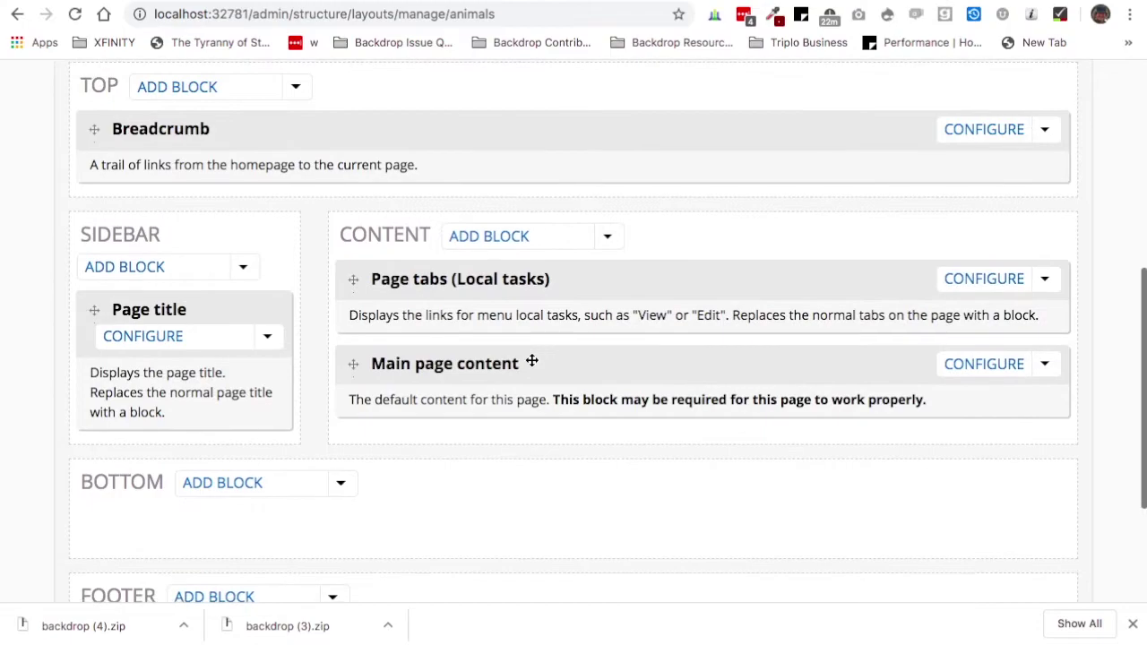
scroll(519, 325, "down", 5)
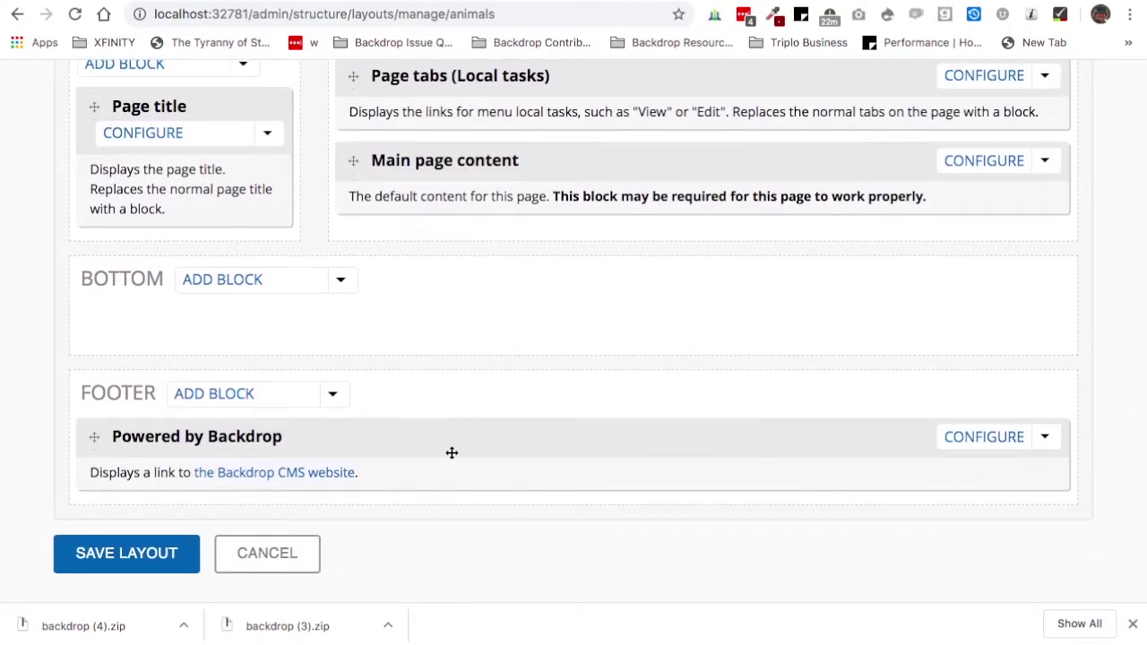
scroll(452, 453, "up", 6)
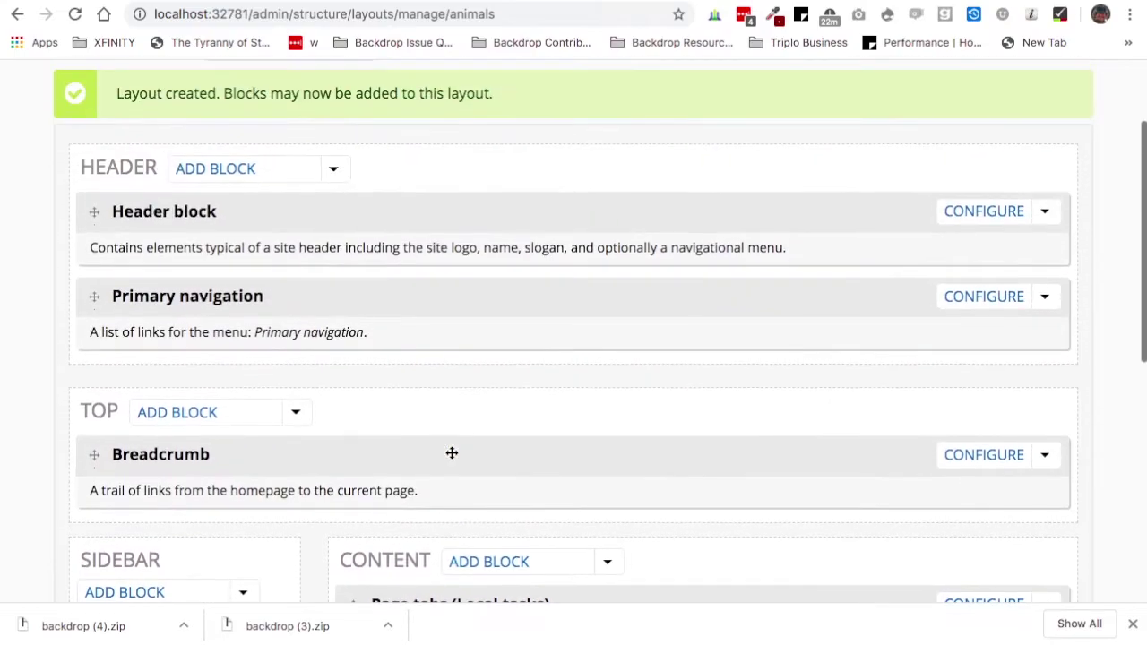
scroll(452, 453, "up", 1)
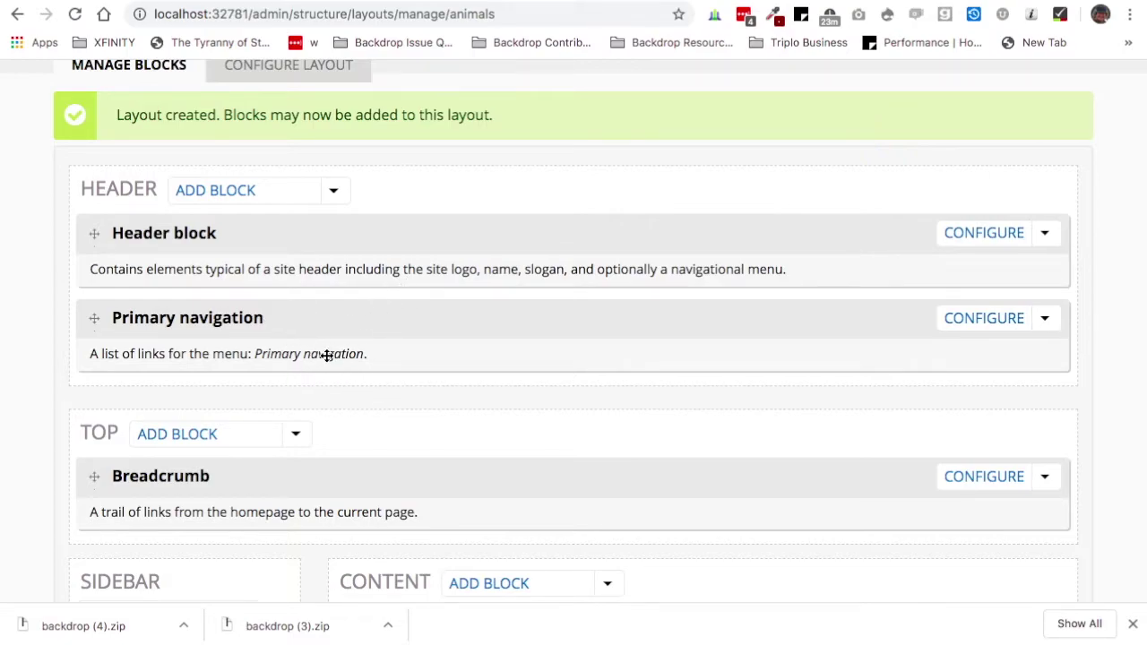
scroll(327, 355, "down", 5)
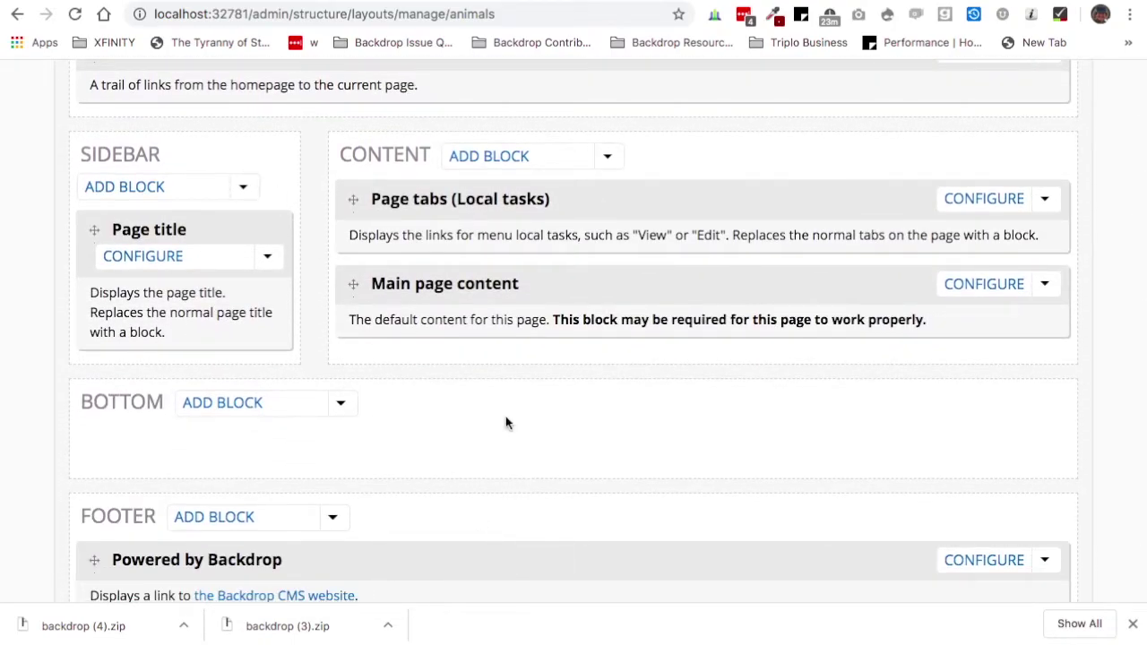
scroll(421, 182, "up", 5)
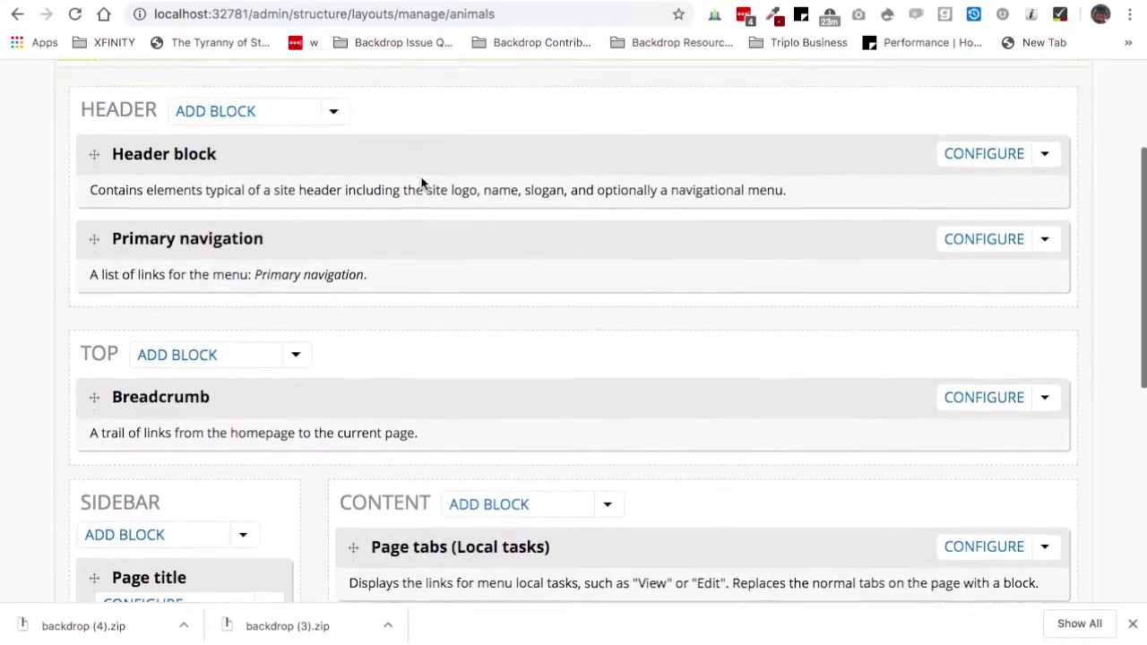
scroll(421, 182, "down", 1)
scroll(389, 333, "down", 5)
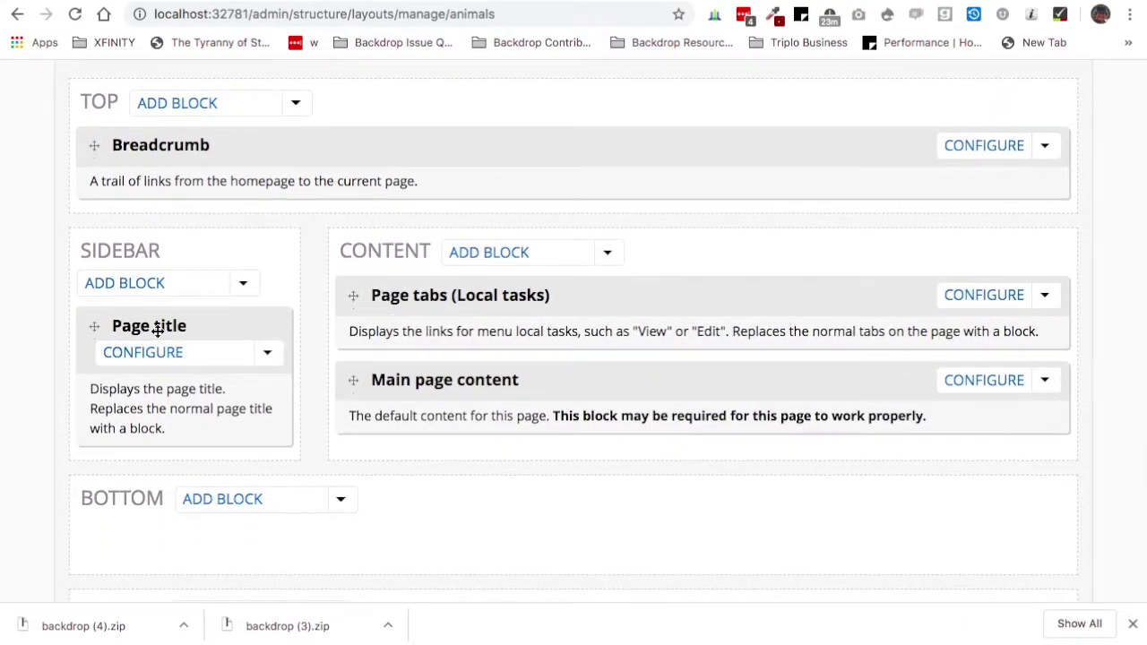
scroll(514, 343, "down", 1)
scroll(514, 345, "up", 3)
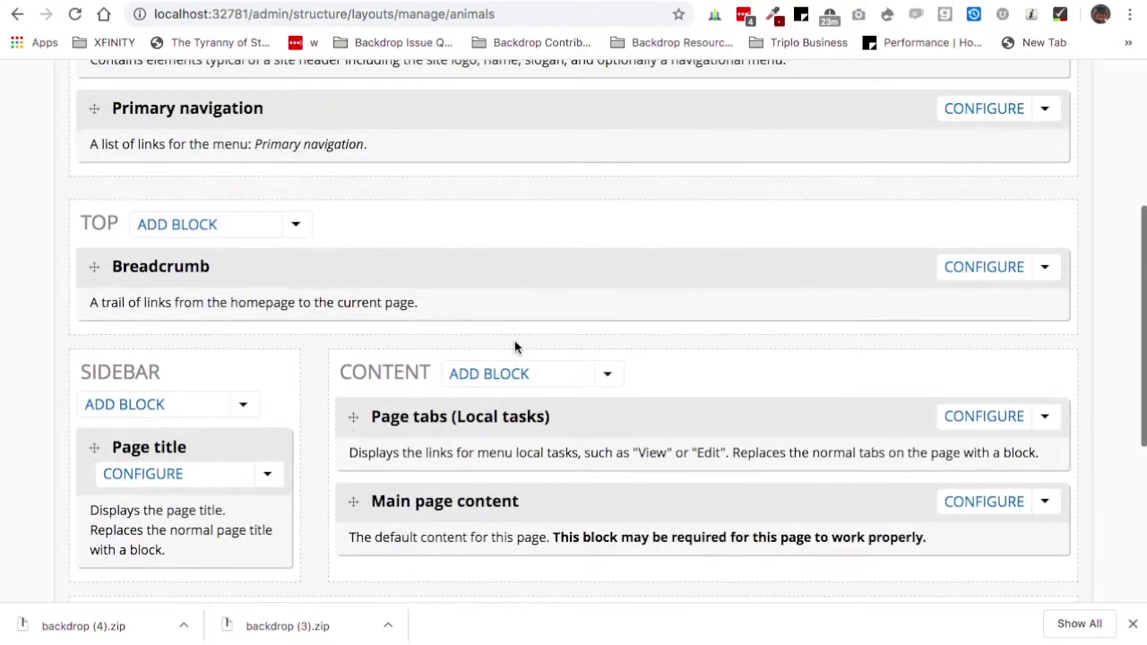
scroll(497, 130, "up", 8)
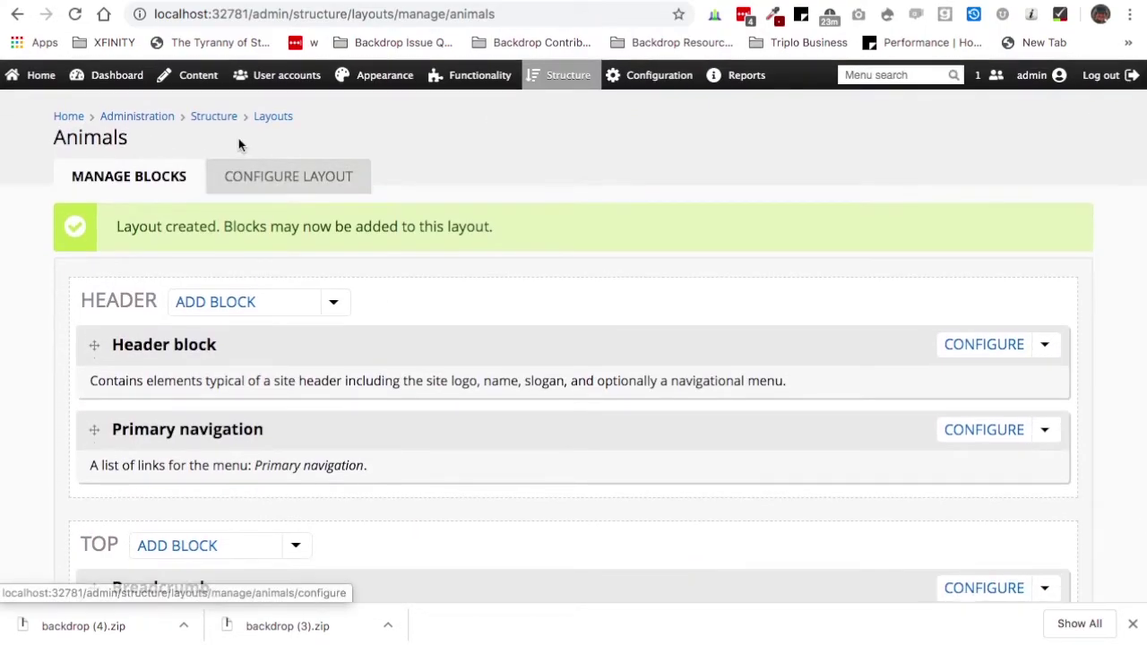
Return to the list of layouts and compare the Animals entry under node/% with the default layouts.
left_click(278, 120)
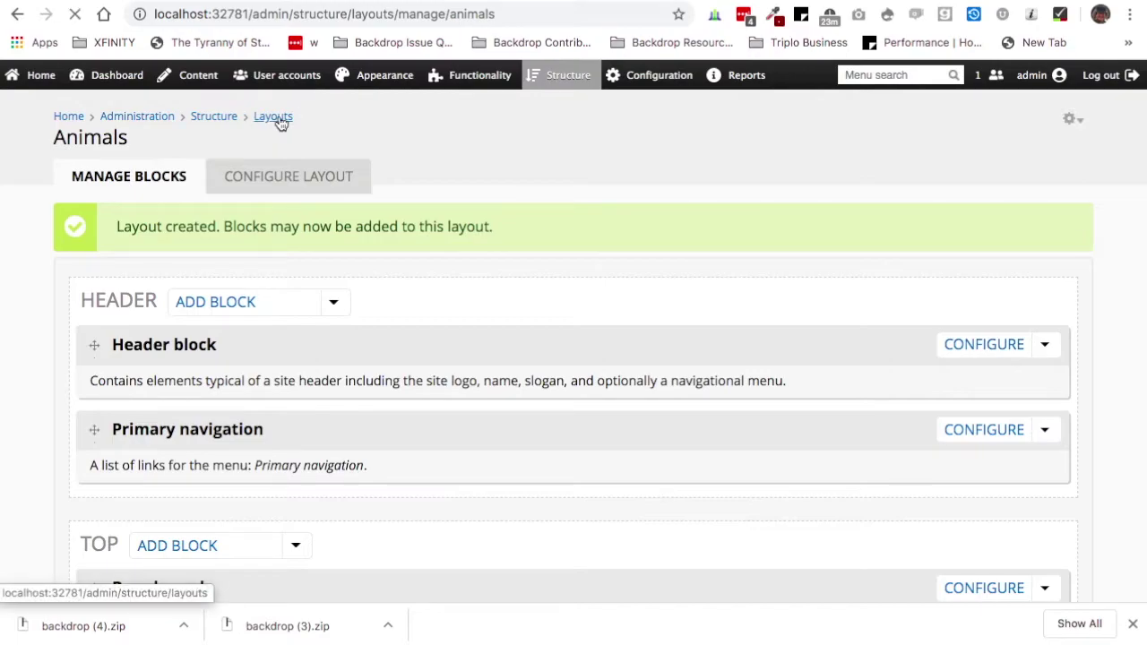
scroll(366, 315, "down", 3)
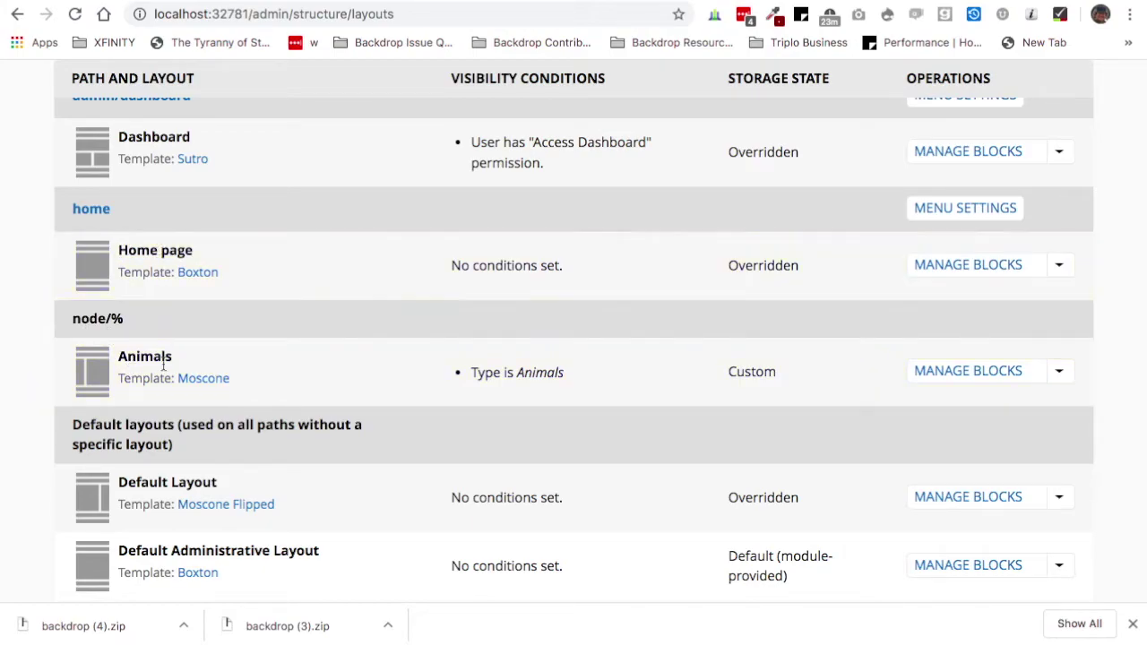
scroll(159, 500, "up", 2)
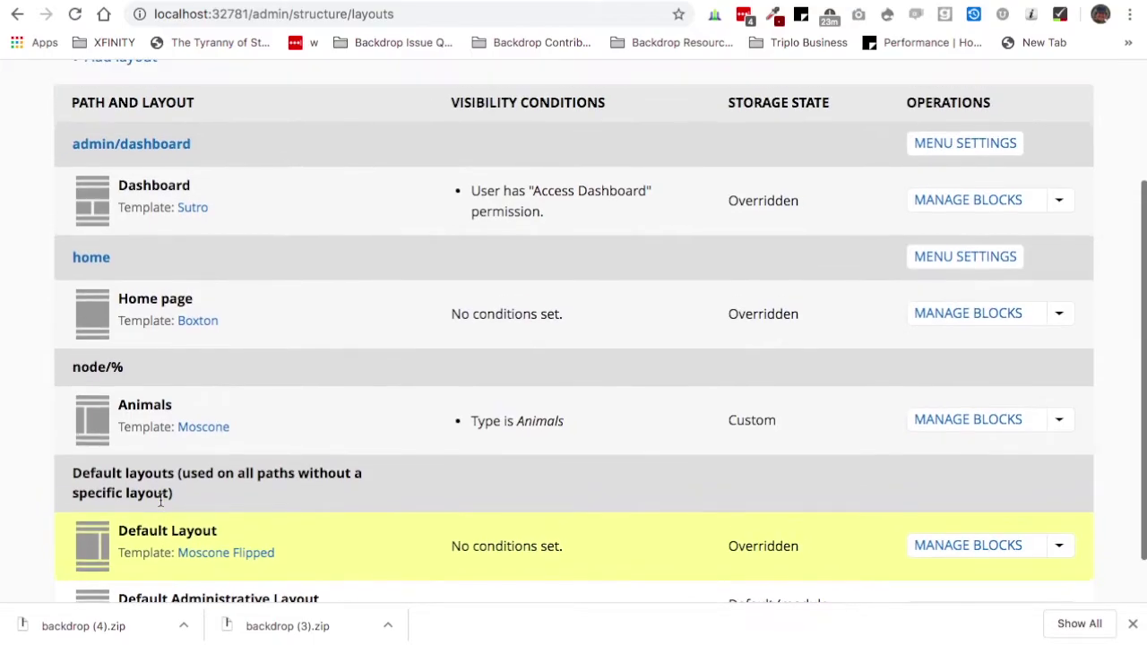
scroll(160, 500, "down", 2)
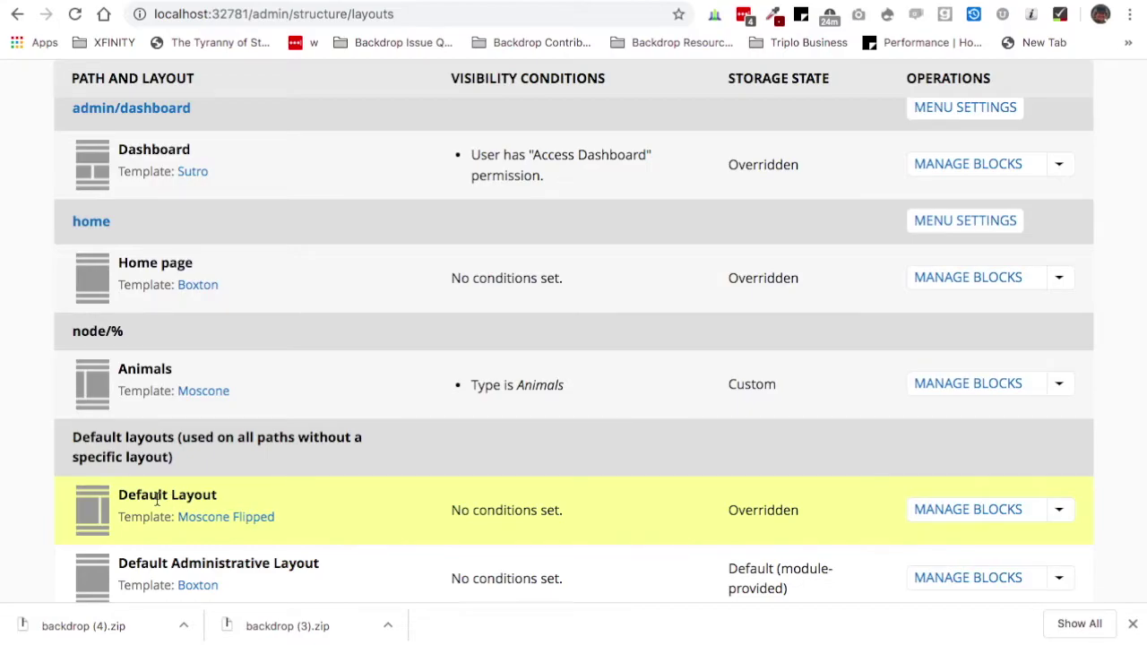
scroll(374, 504, "down", 1)
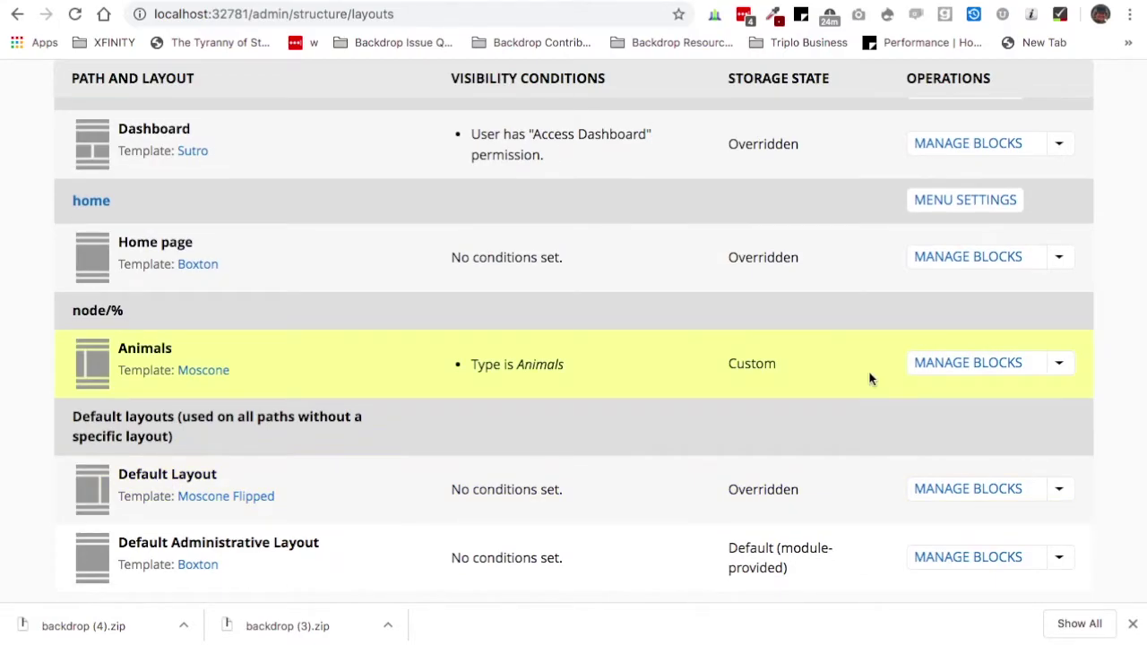
Open block management for the Animals layout and review its block arrangement from header to footer.
left_click(978, 372)
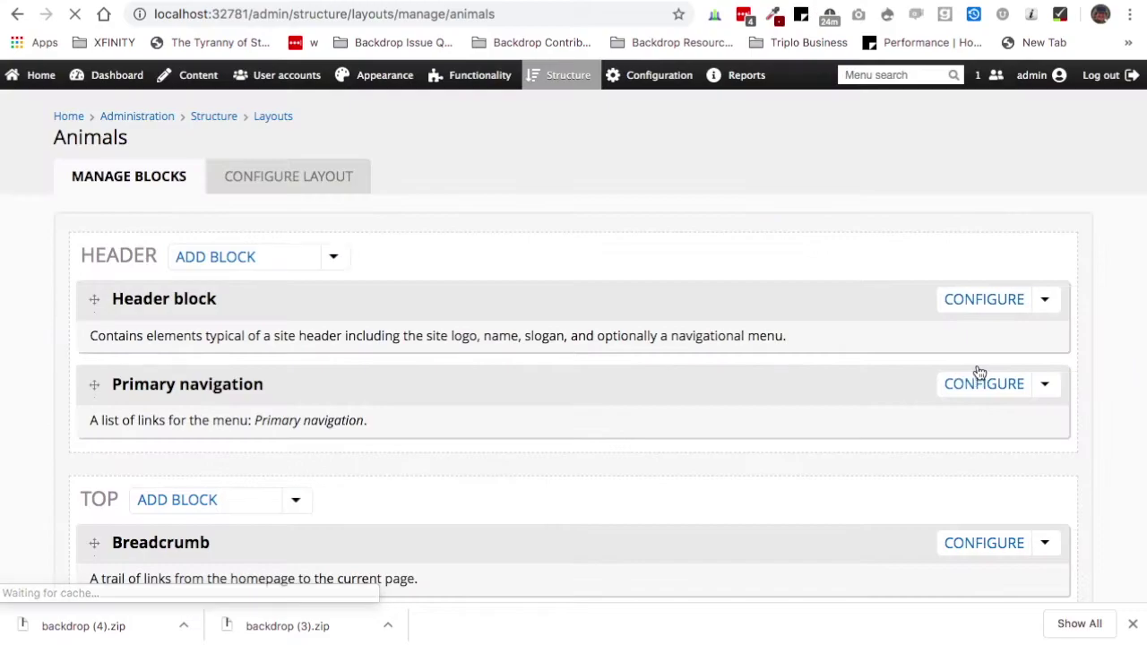
scroll(874, 362, "down", 2)
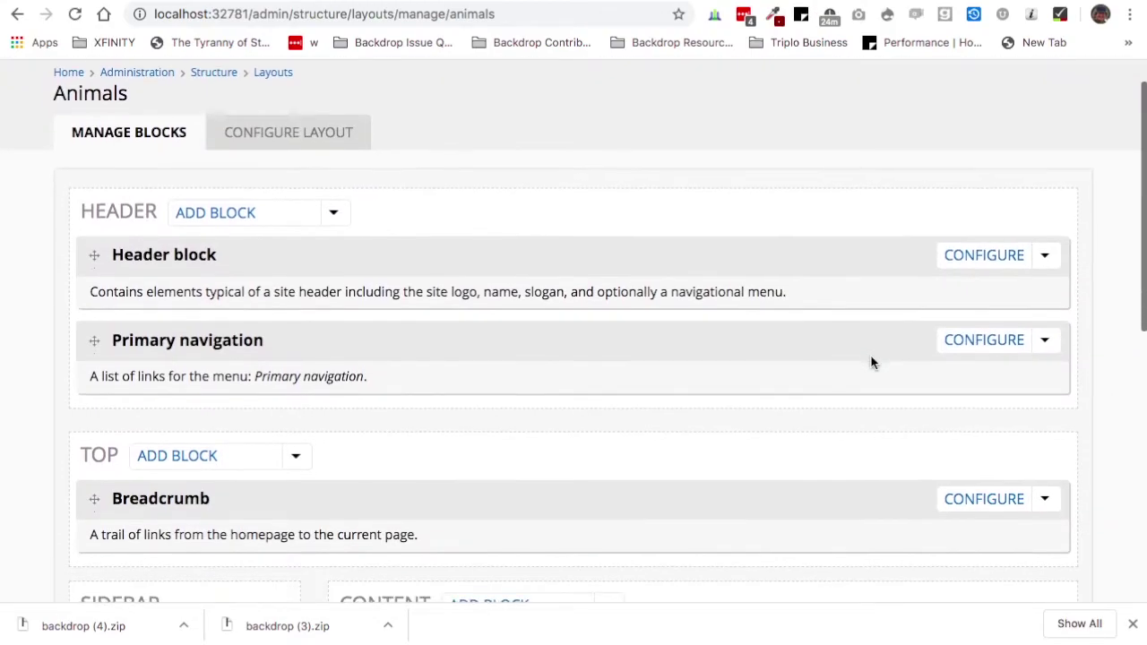
scroll(874, 362, "down", 4)
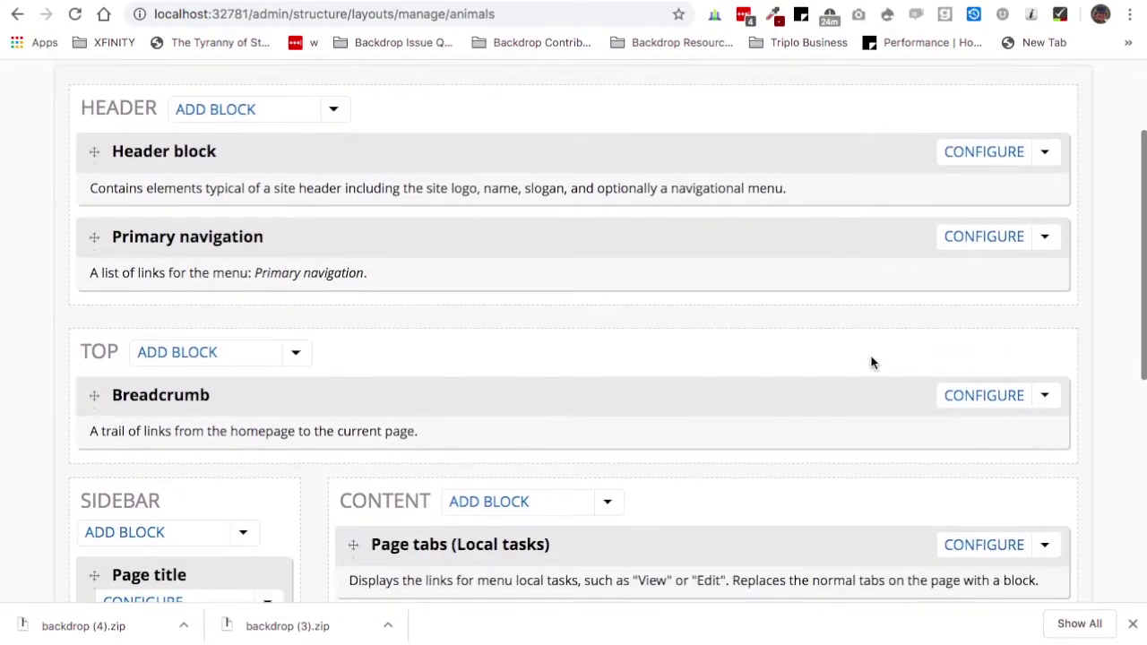
scroll(874, 362, "down", 4)
scroll(874, 362, "down", 3)
scroll(873, 362, "down", 10)
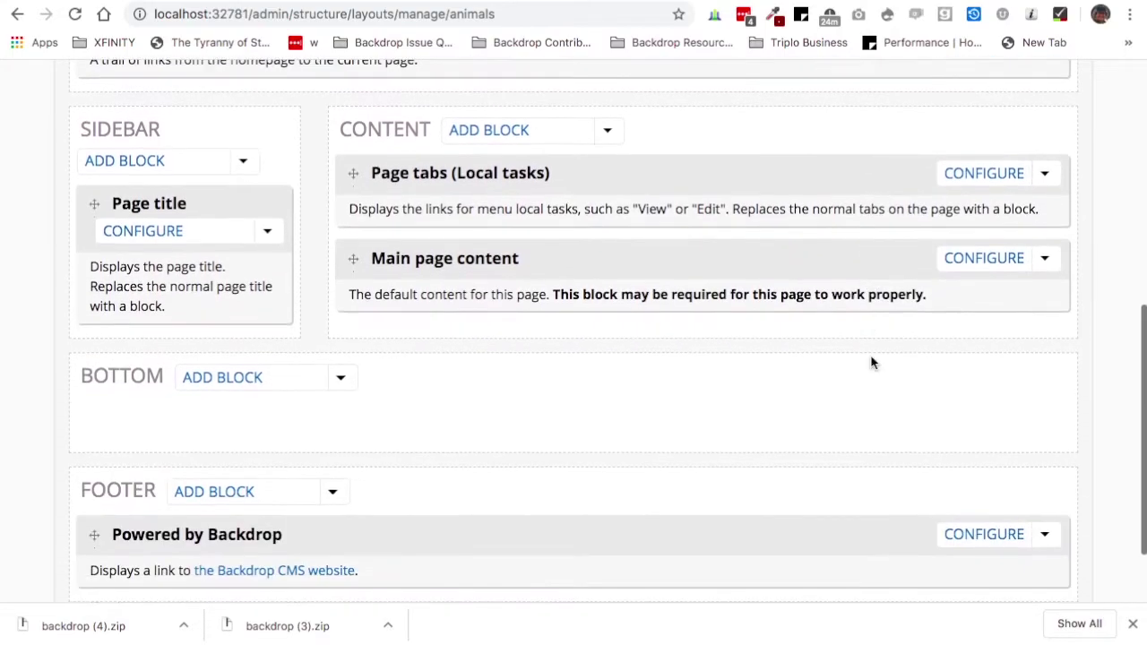
scroll(874, 362, "up", 2)
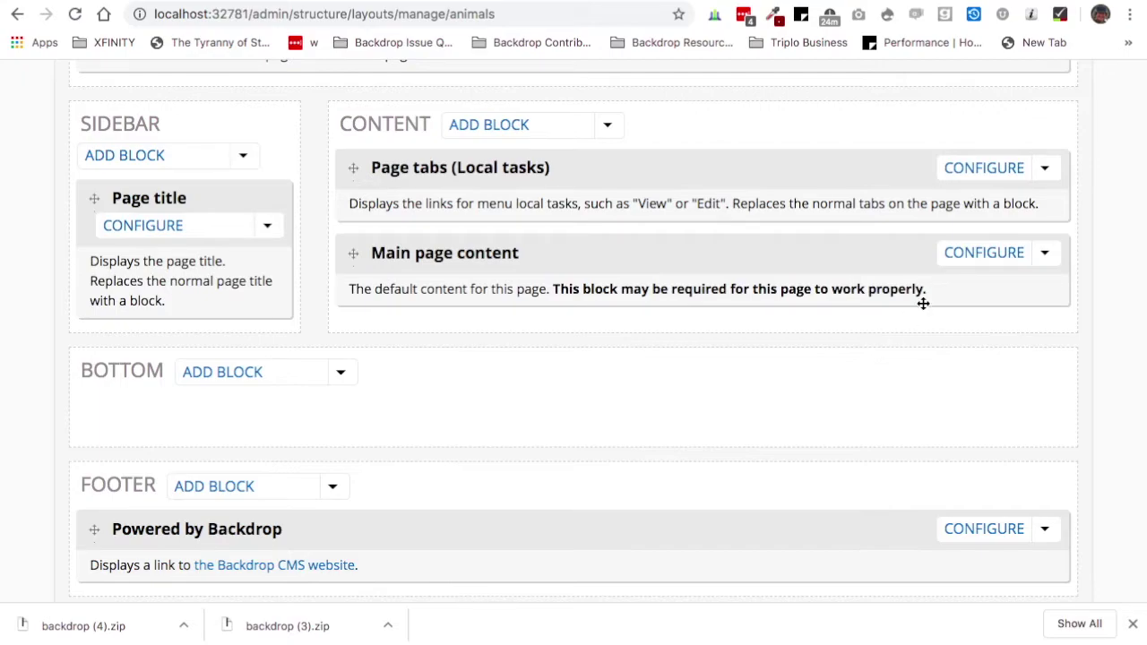
scroll(778, 292, "up", 3)
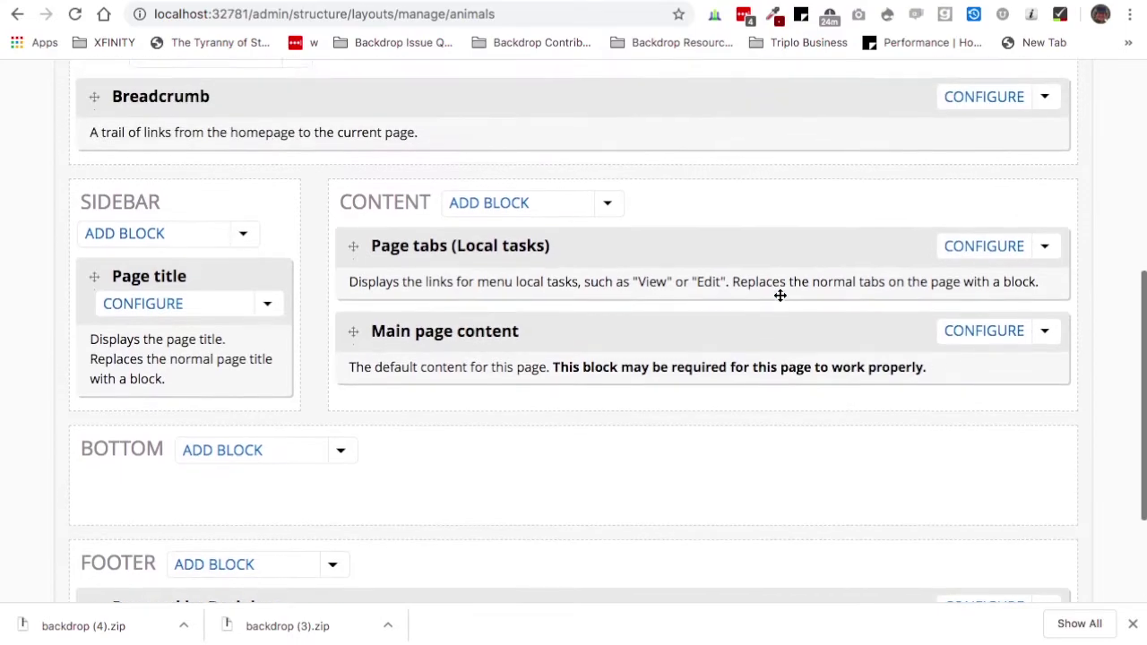
scroll(779, 295, "up", 10)
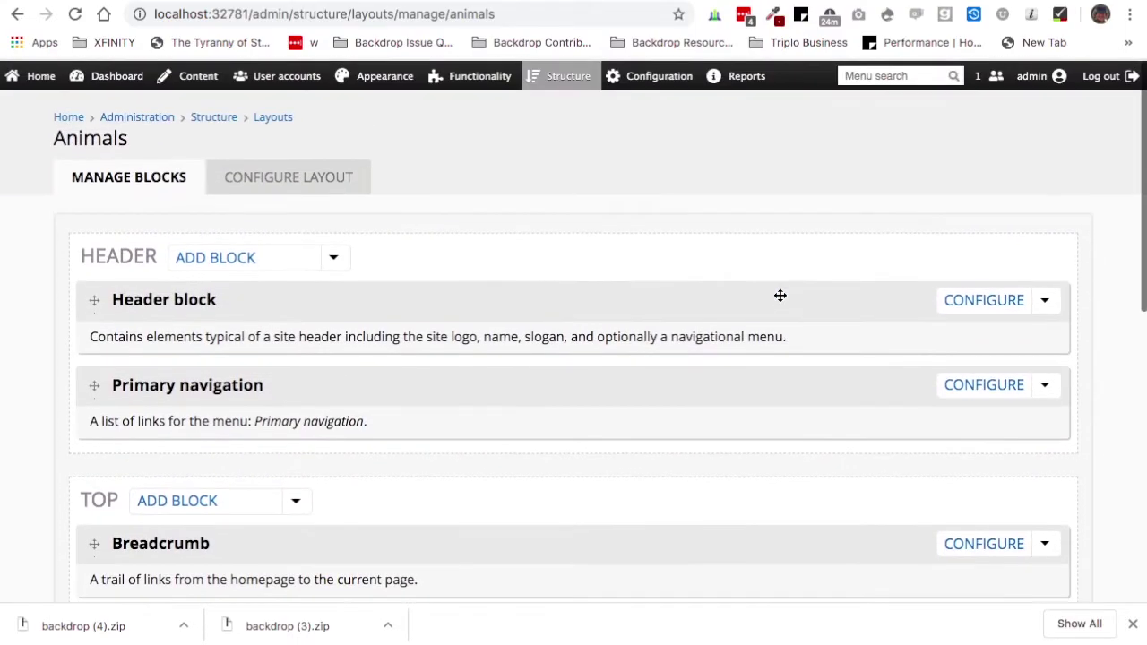
Look over the options for adding content and open the site's list of content types.
mouse_move(198, 83)
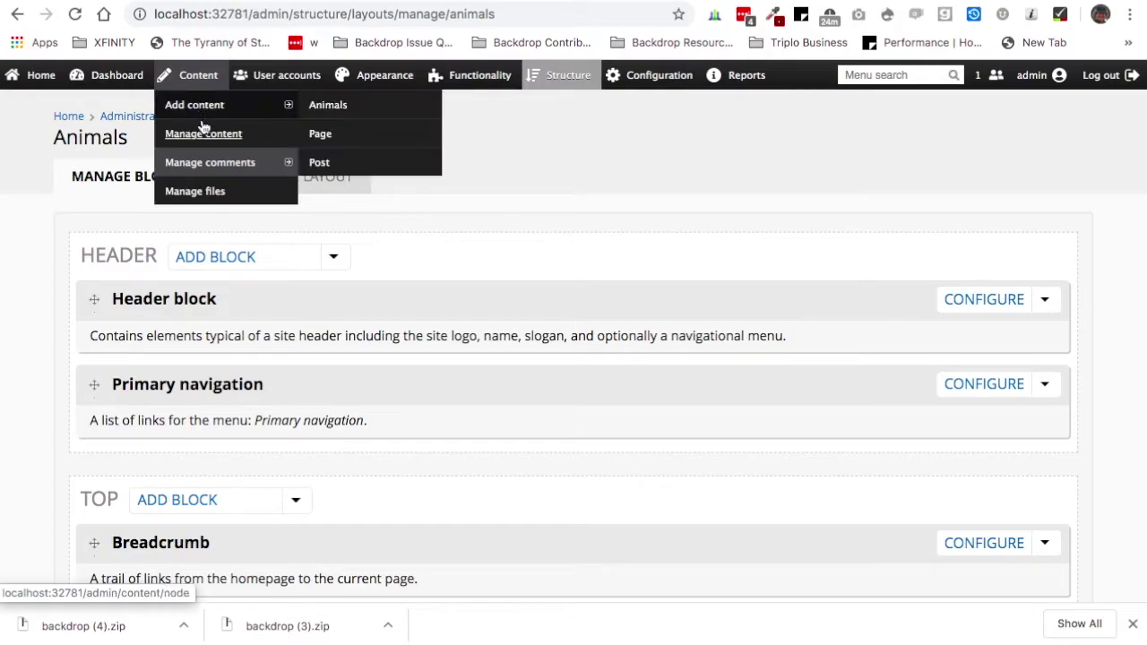
mouse_move(253, 134)
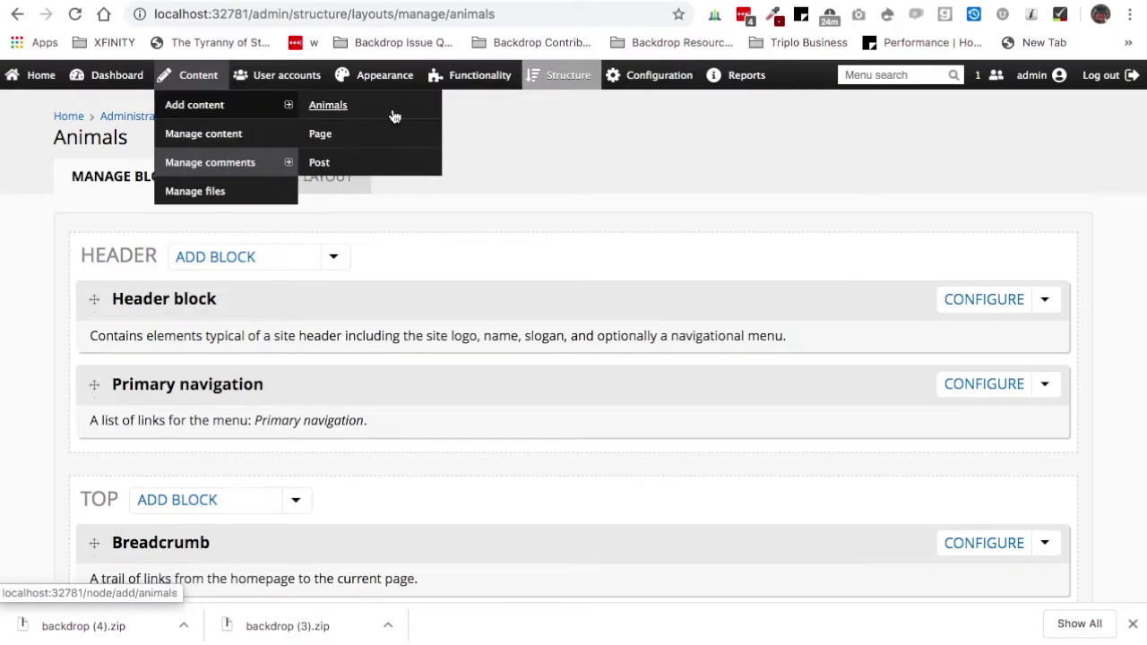
mouse_move(581, 77)
mouse_move(575, 108)
left_click(578, 113)
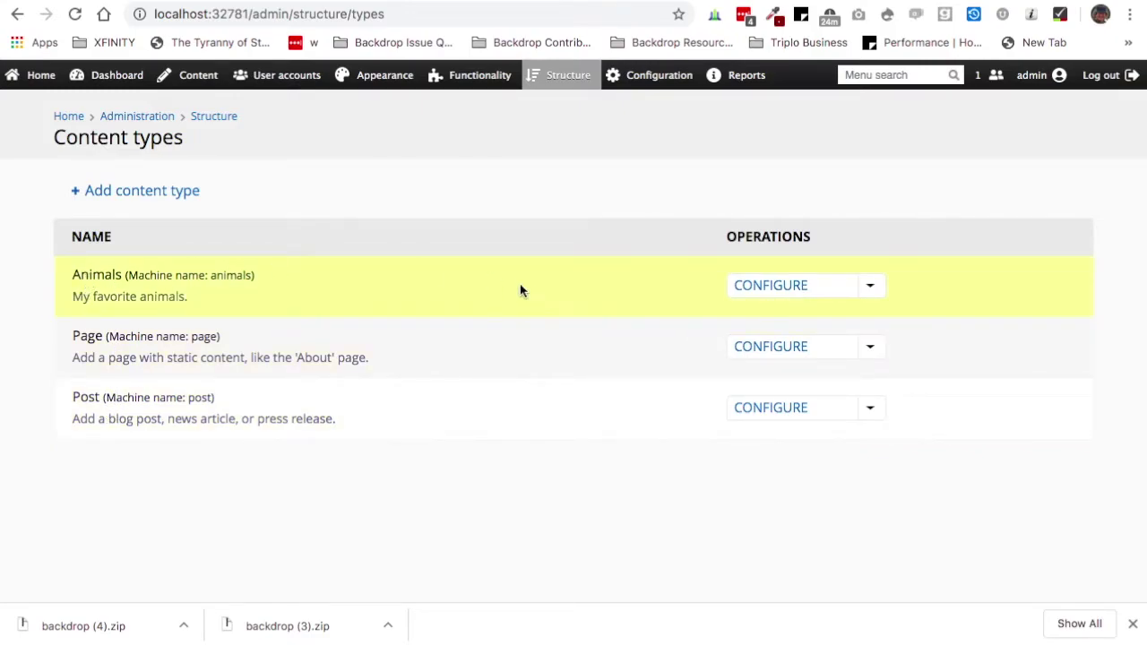
Open the Animals content type's field management and review its existing fields and the options for adding new or existing ones.
left_click(776, 292)
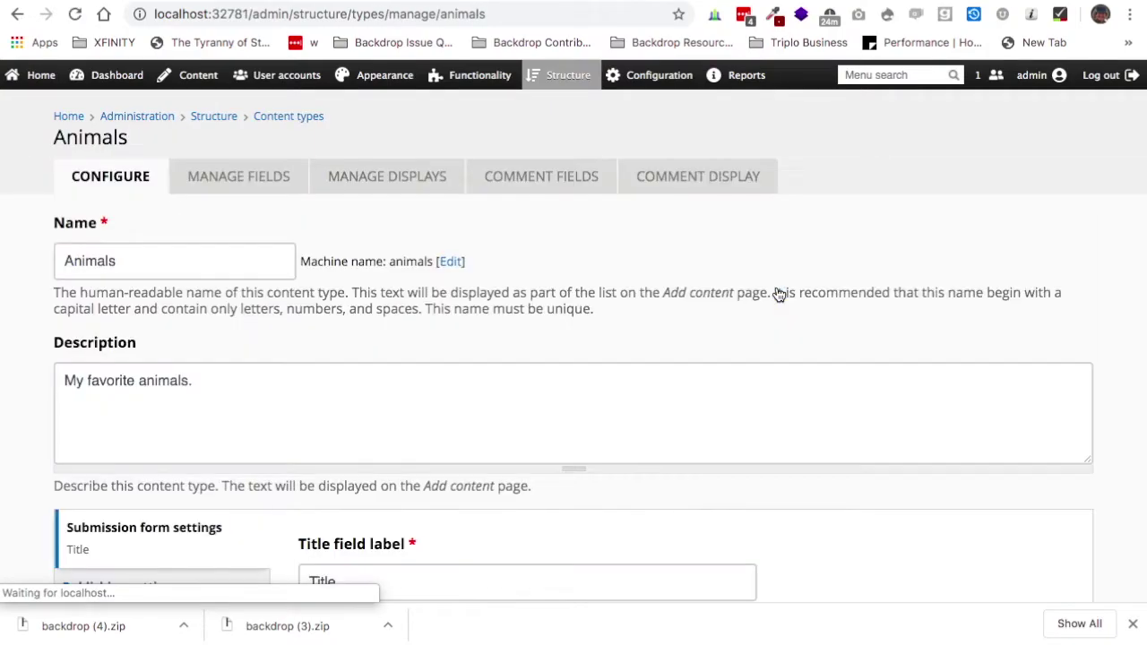
scroll(519, 288, "down", 1)
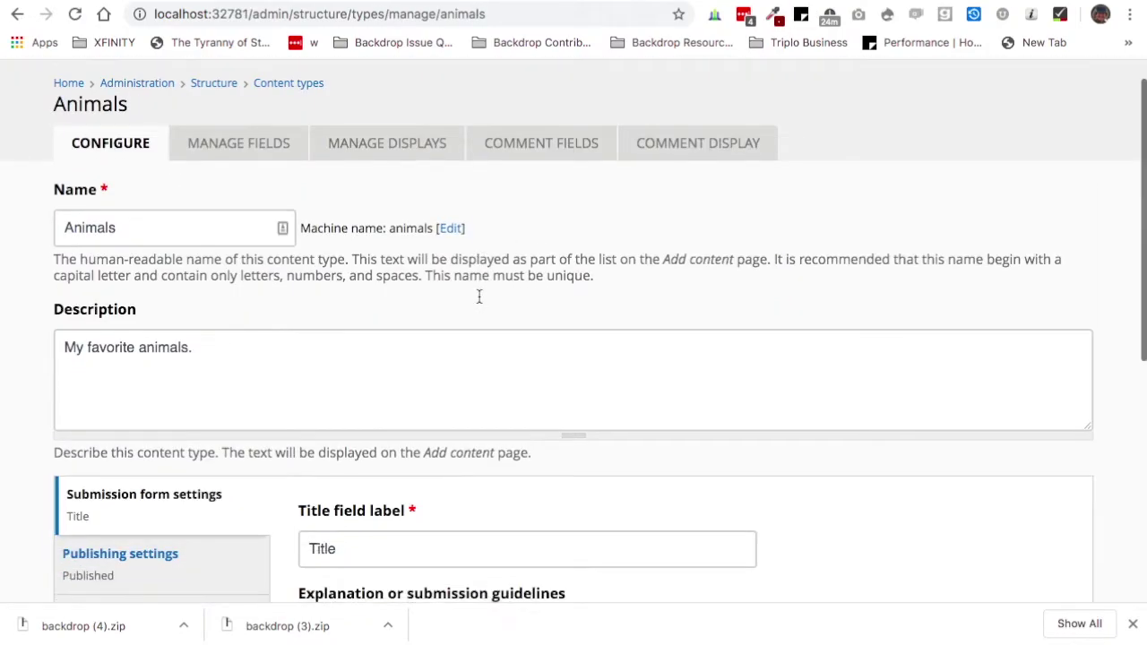
left_click(254, 148)
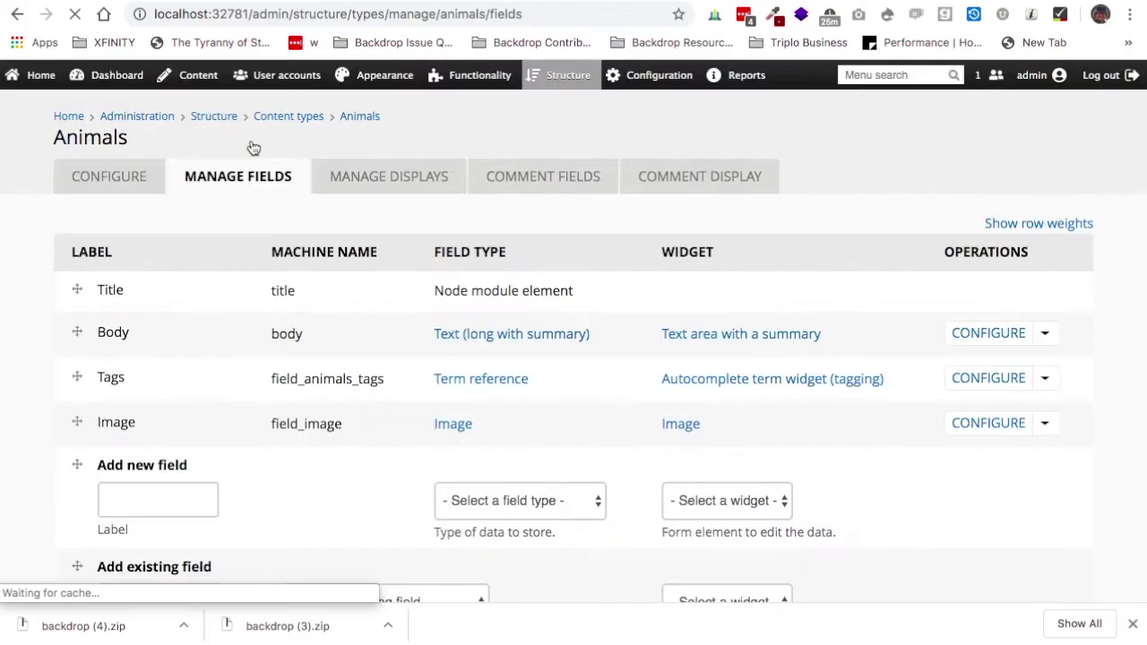
scroll(110, 209, "down", 2)
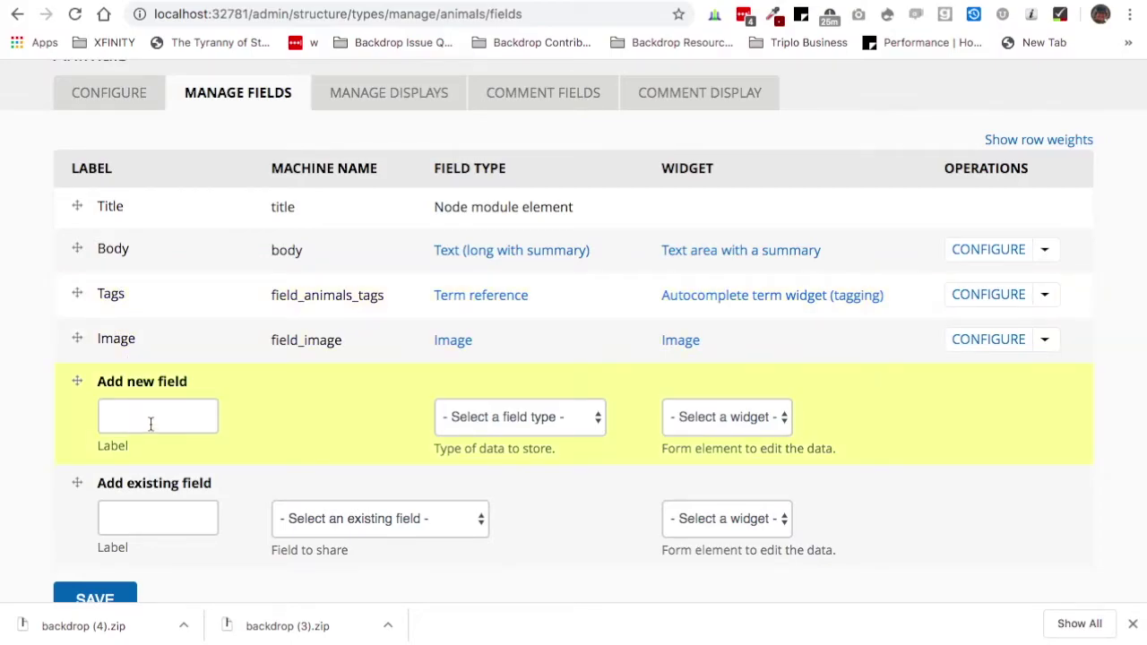
scroll(168, 520, "down", 1)
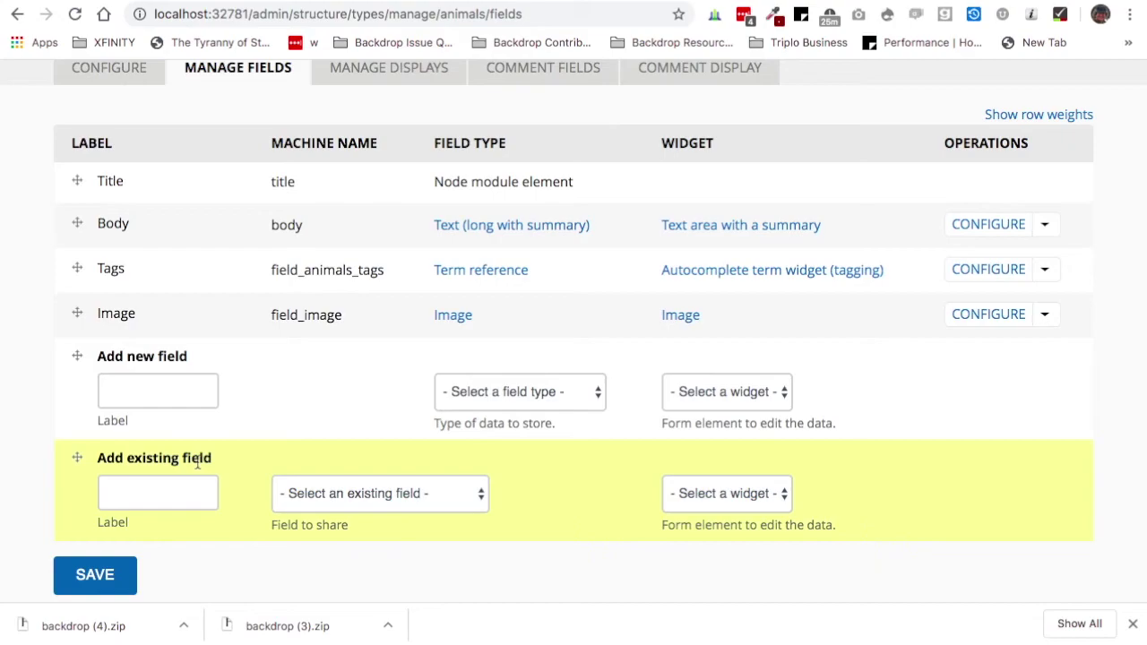
scroll(271, 384, "up", 3)
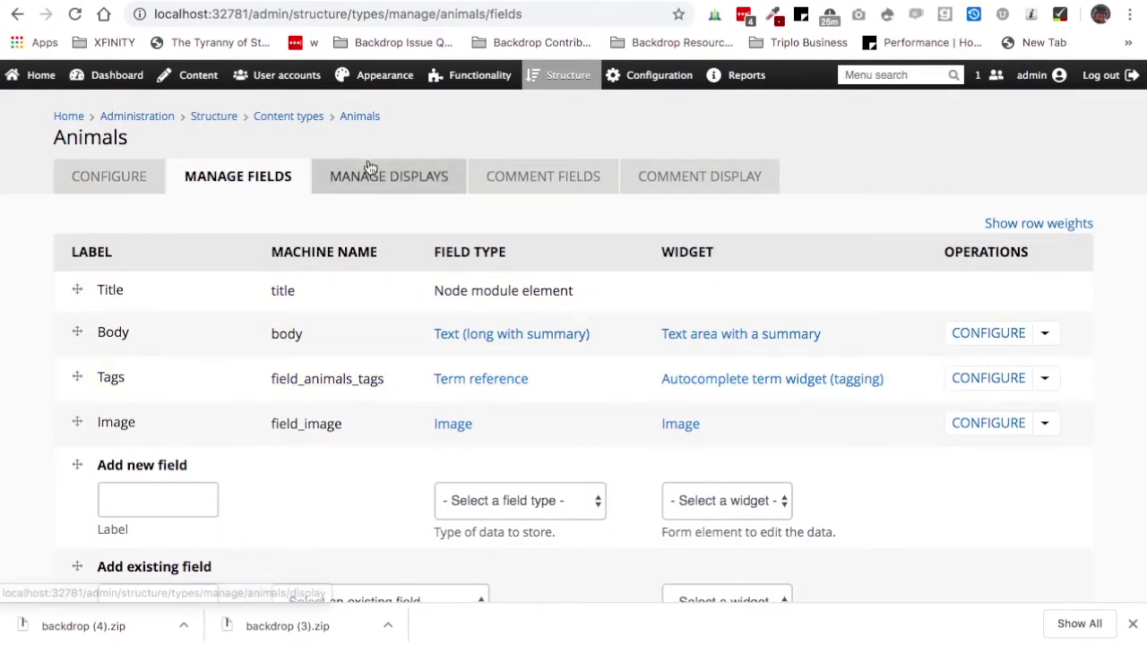
Go back to the list of layouts and open block management for the Default Layout.
mouse_move(554, 76)
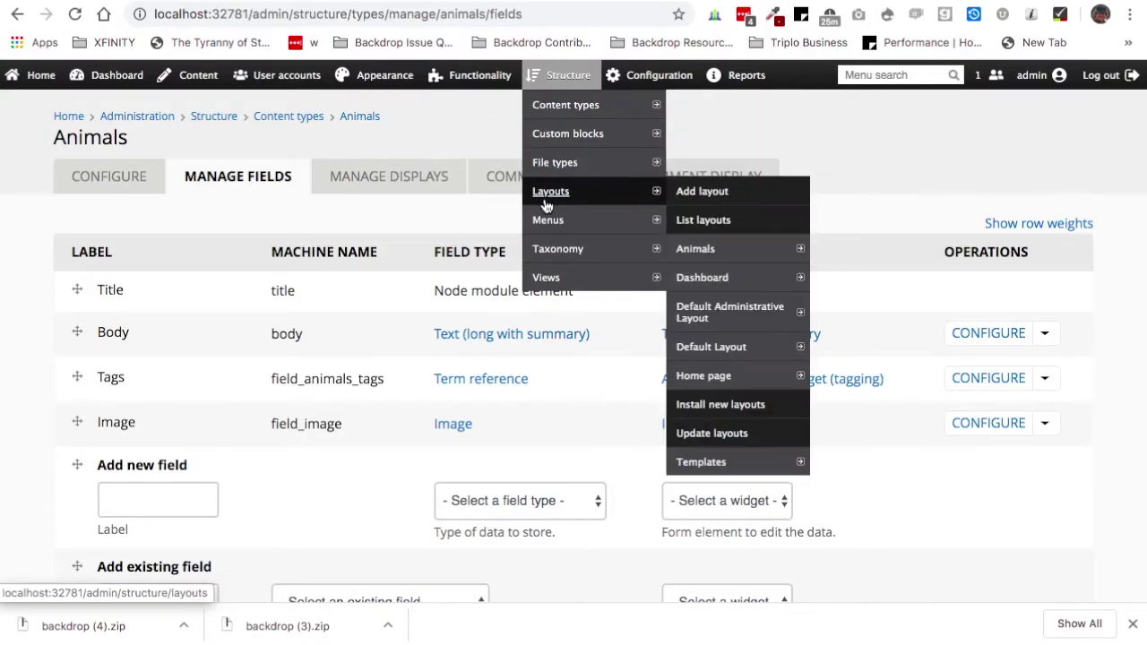
left_click(546, 192)
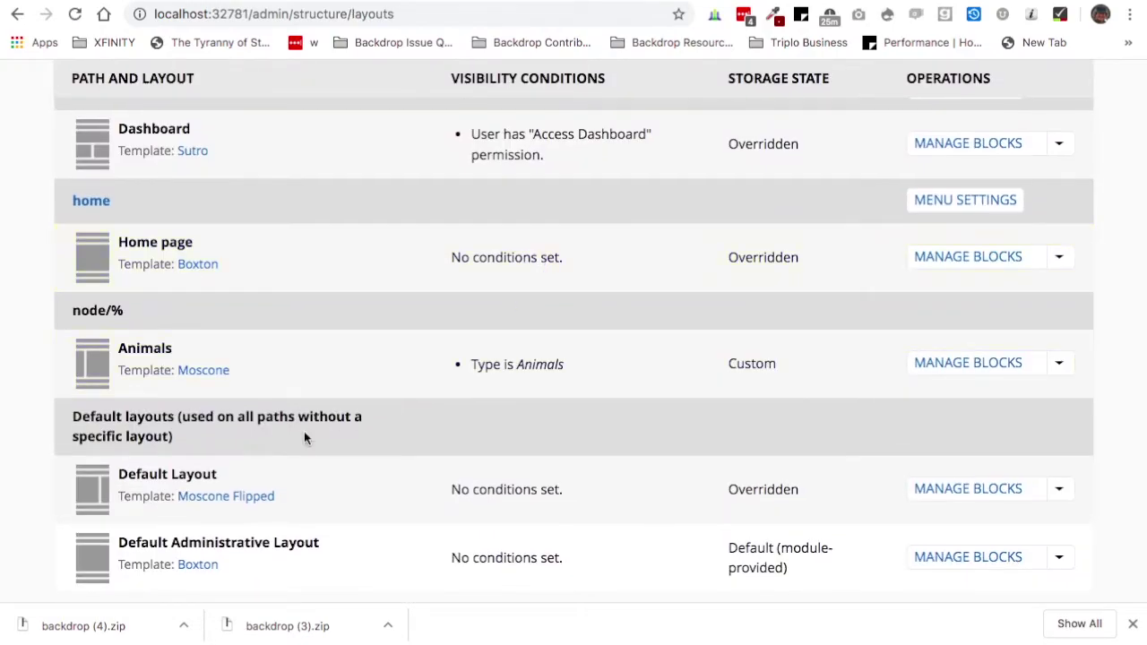
left_click(981, 494)
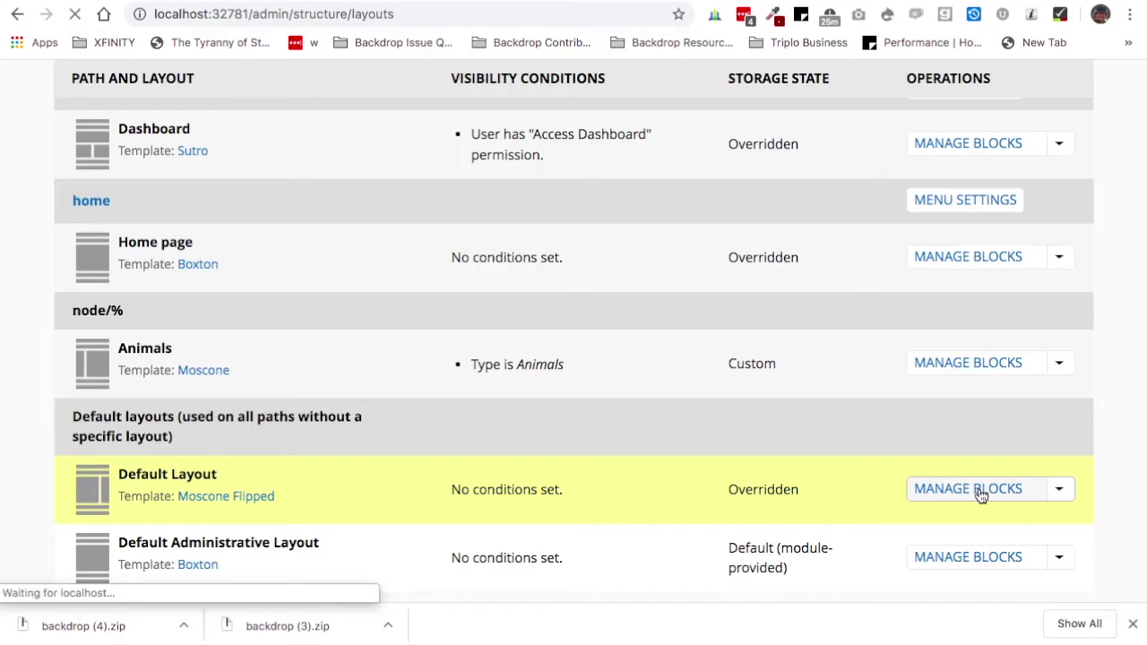
Search the blocks that can be added to the Default Layout for "tag", "imag" and "body", then close the block list without adding any.
scroll(981, 495, "down", 4)
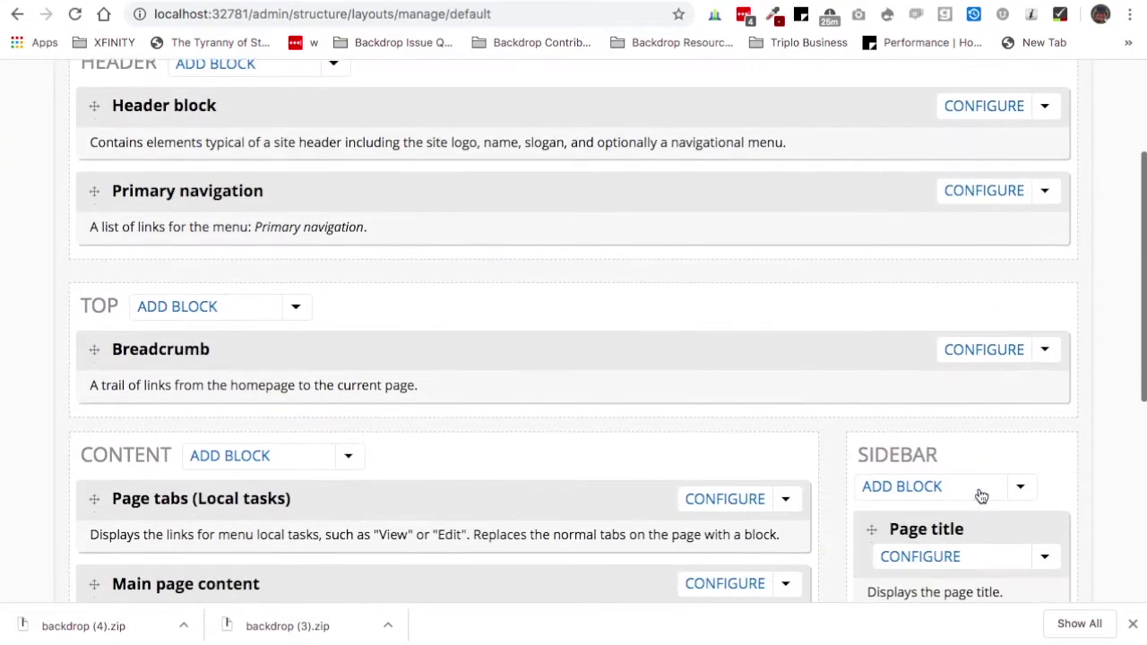
left_click(186, 197)
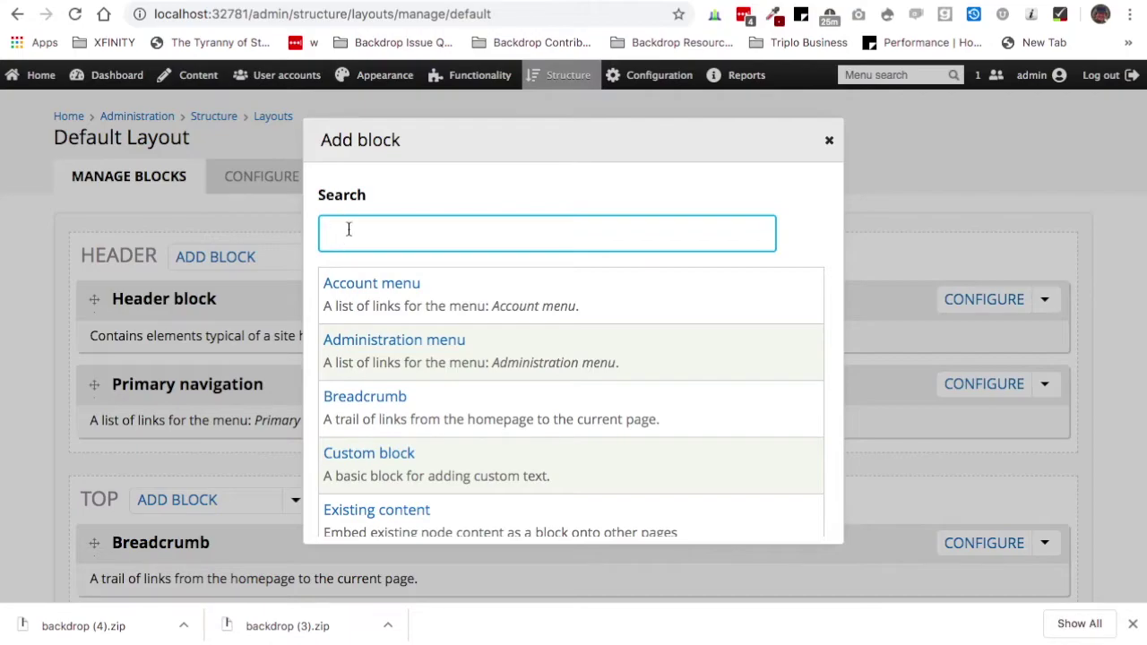
type("tag")
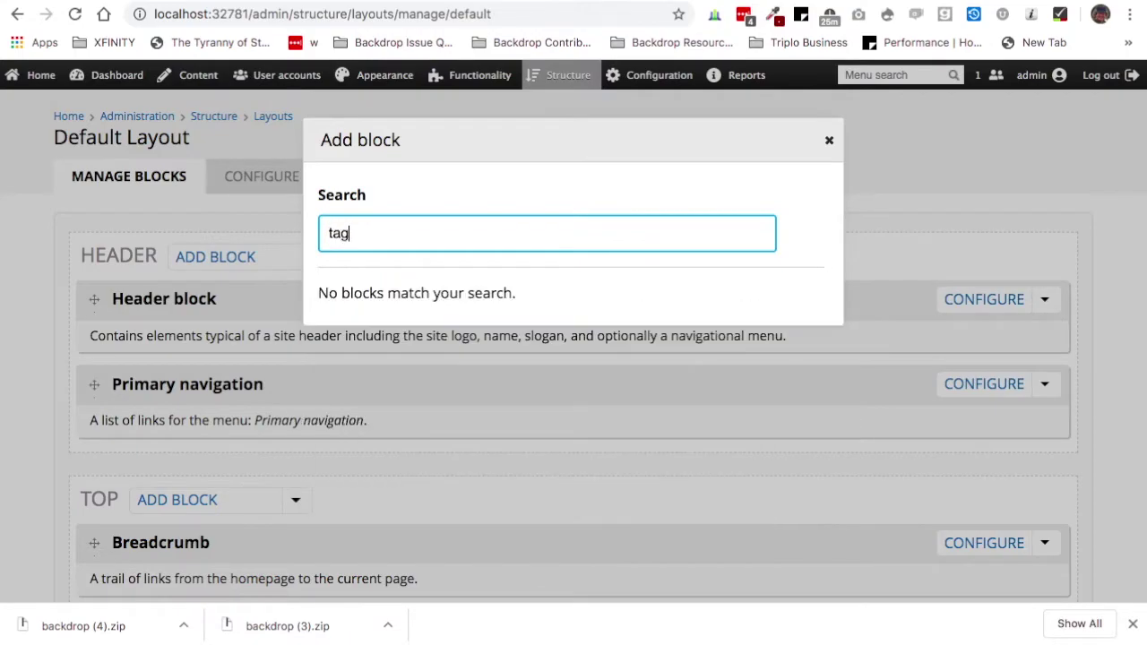
key("BackSpace")
key("BackSpace")
key("BackSpace")
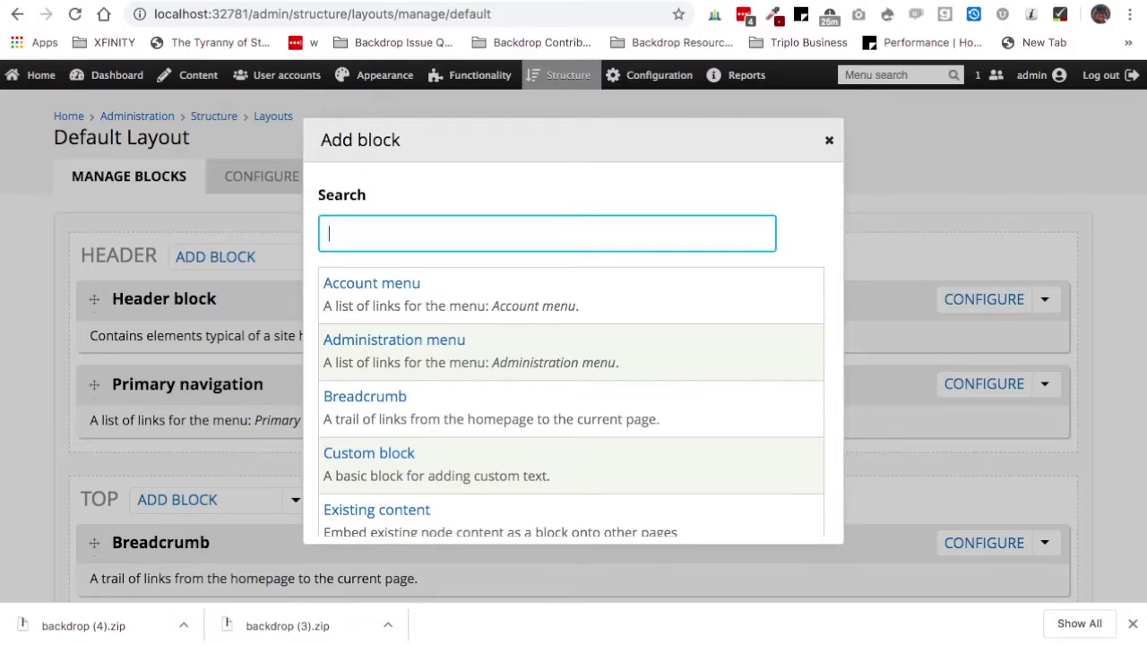
type("imag")
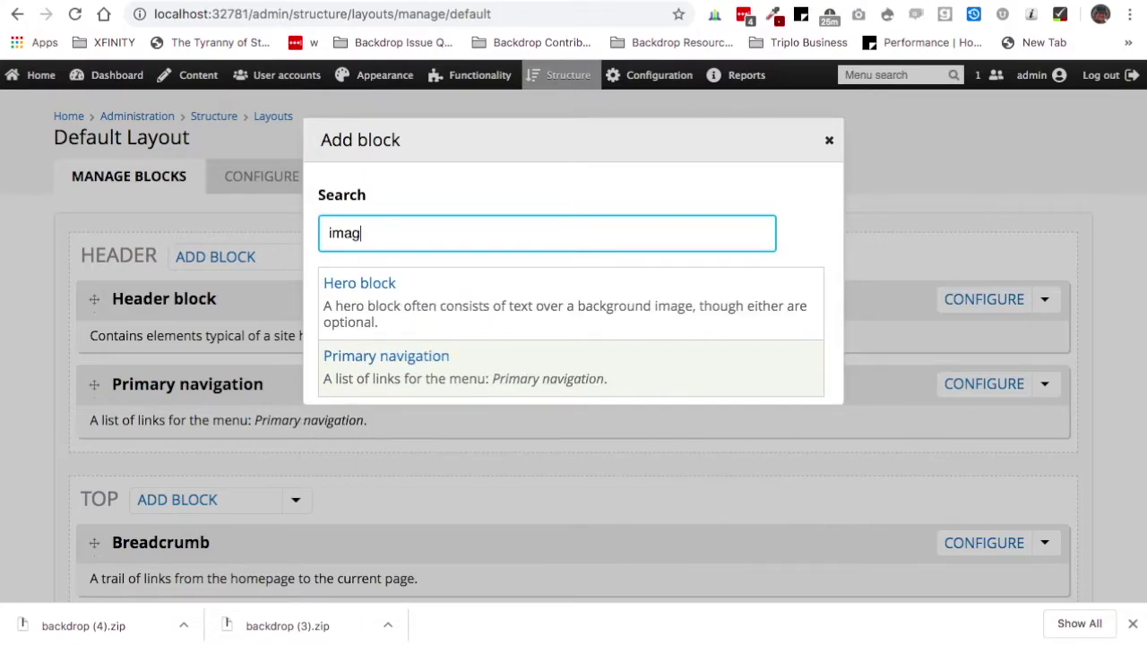
key("BackSpace")
key("BackSpace")
key("BackSpace")
key("BackSpace")
type("body")
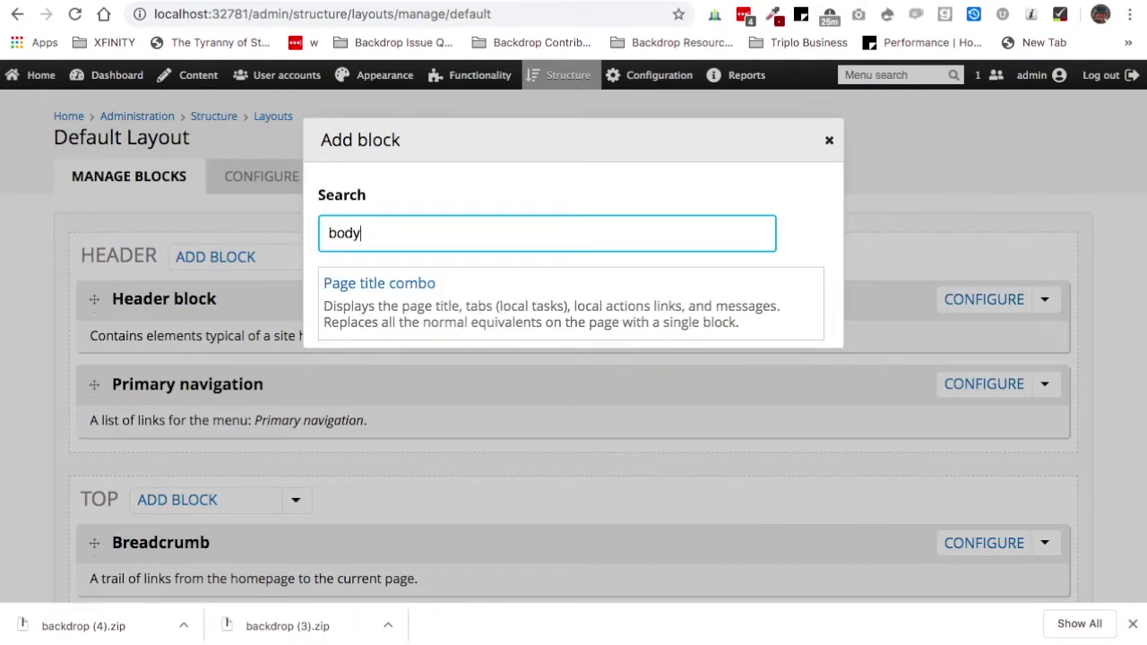
key("BackSpace")
key("BackSpace")
key("BackSpace")
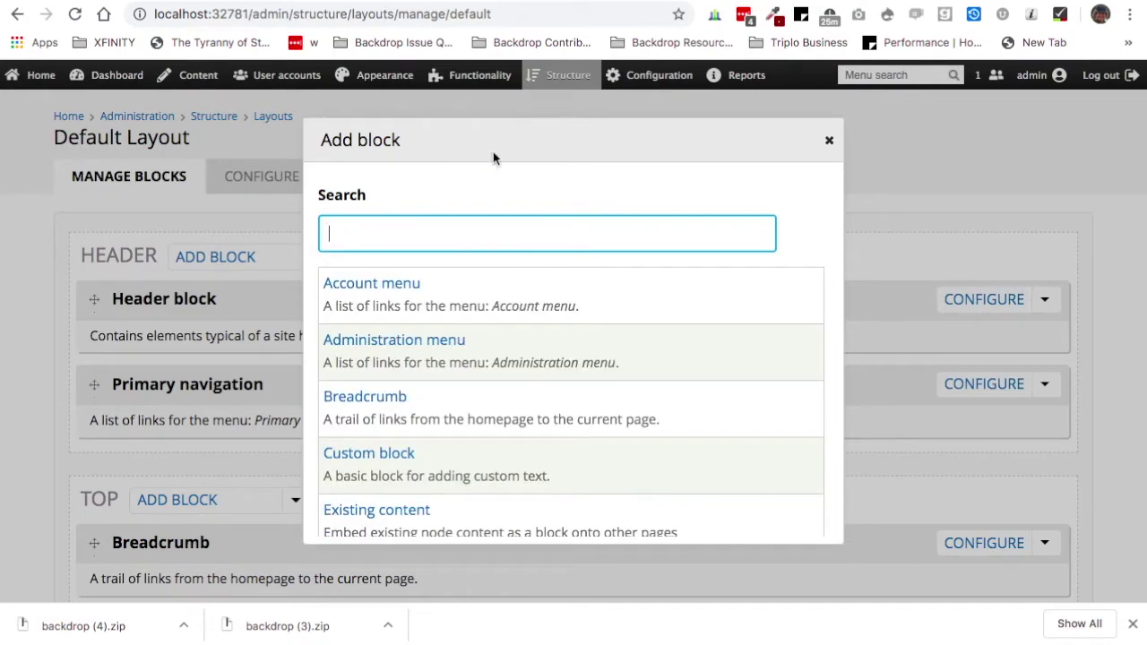
left_click(825, 149)
Return to the list of layouts and open block management for the Animals layout.
left_click(272, 116)
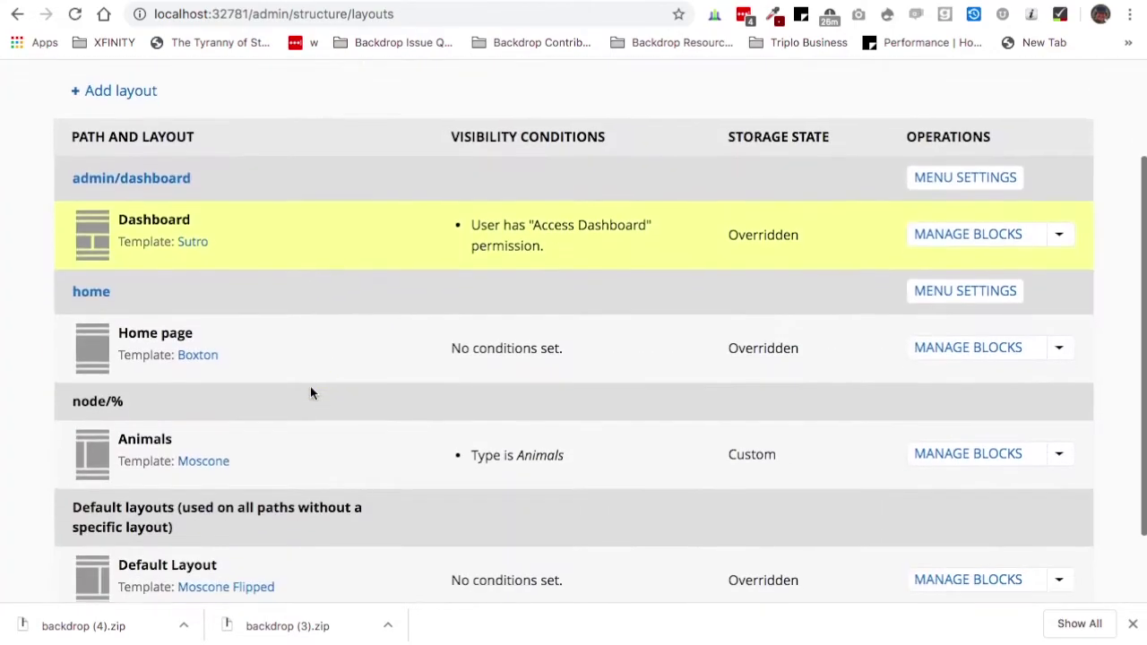
scroll(310, 387, "down", 2)
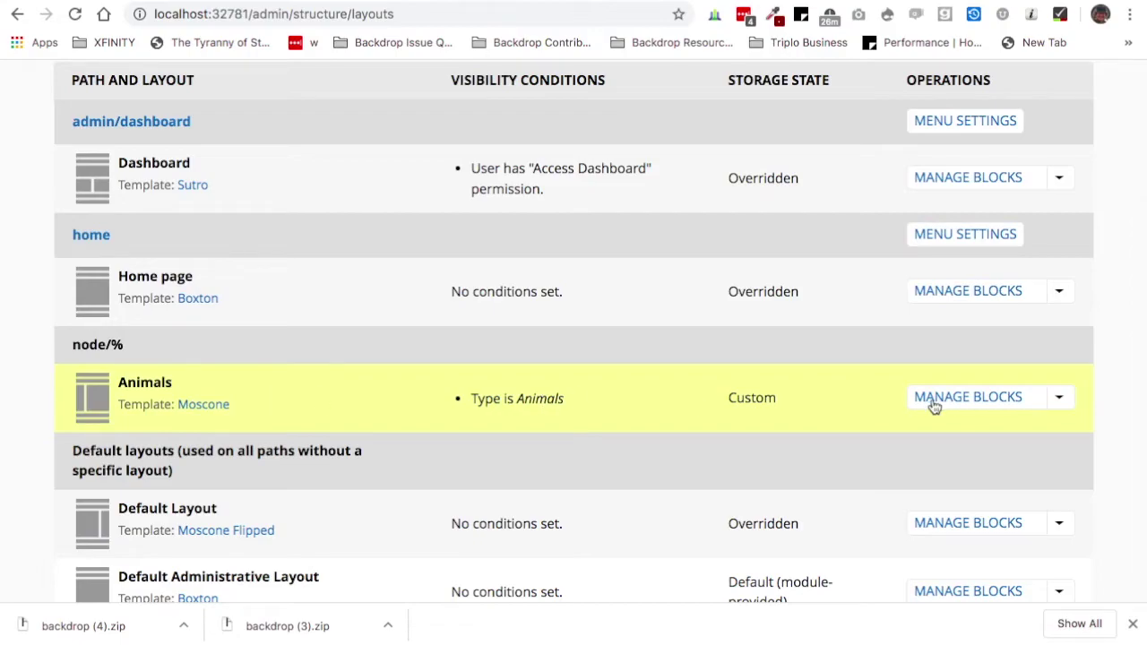
left_click(968, 399)
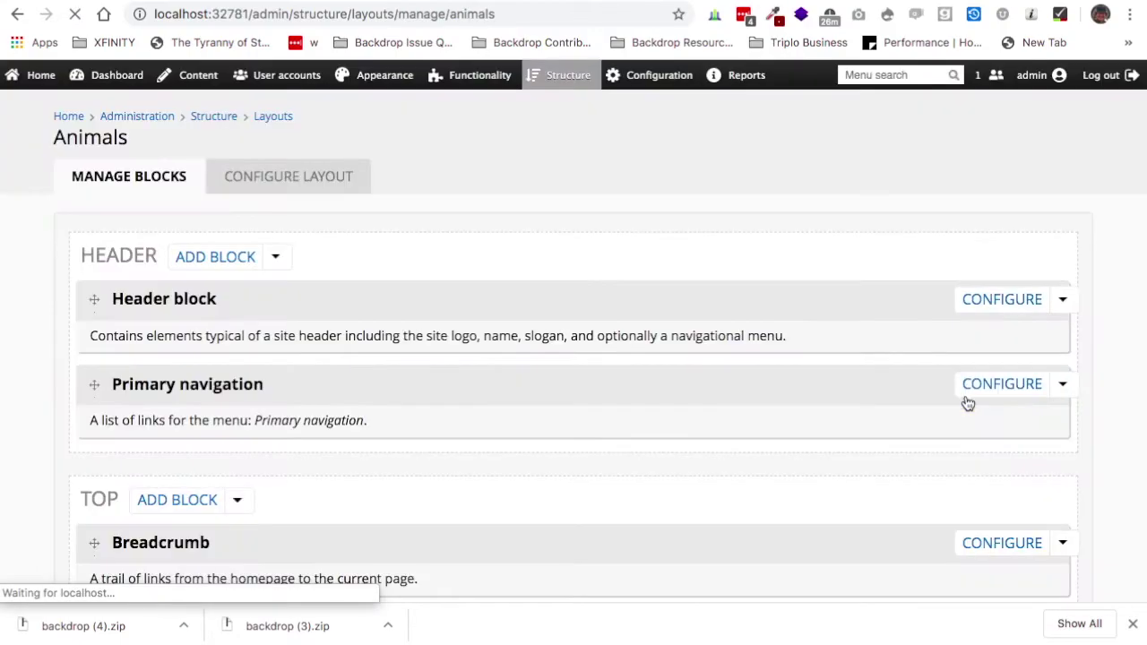
Start adding a block to the Animals layout's Content region and search the available blocks for "body".
scroll(380, 472, "down", 5)
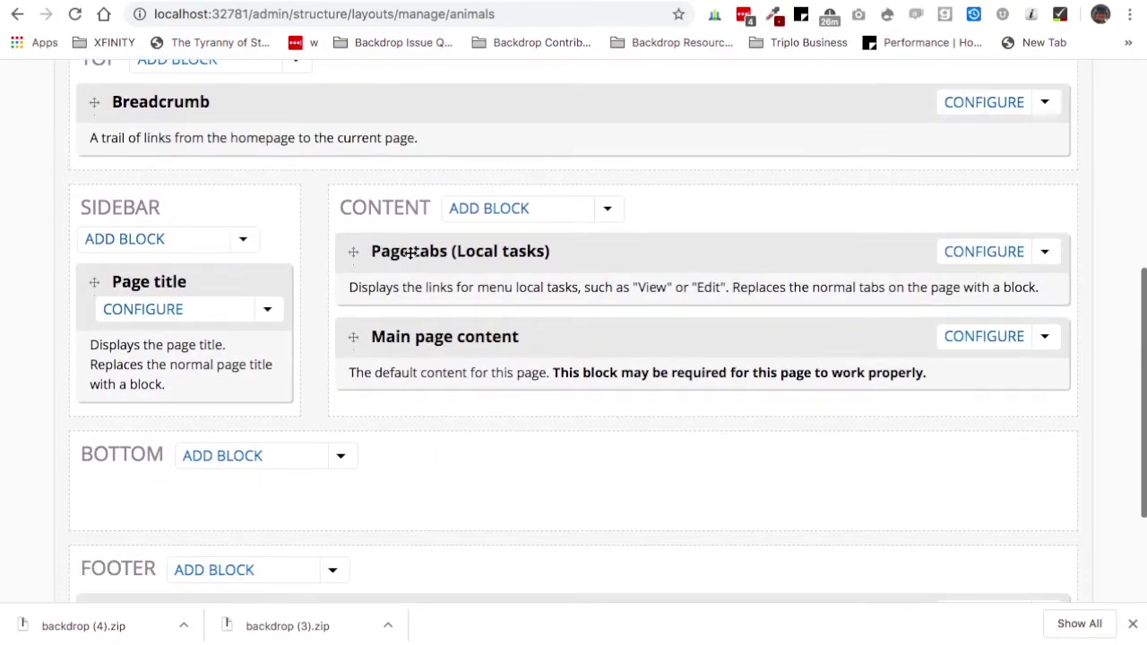
left_click(499, 212)
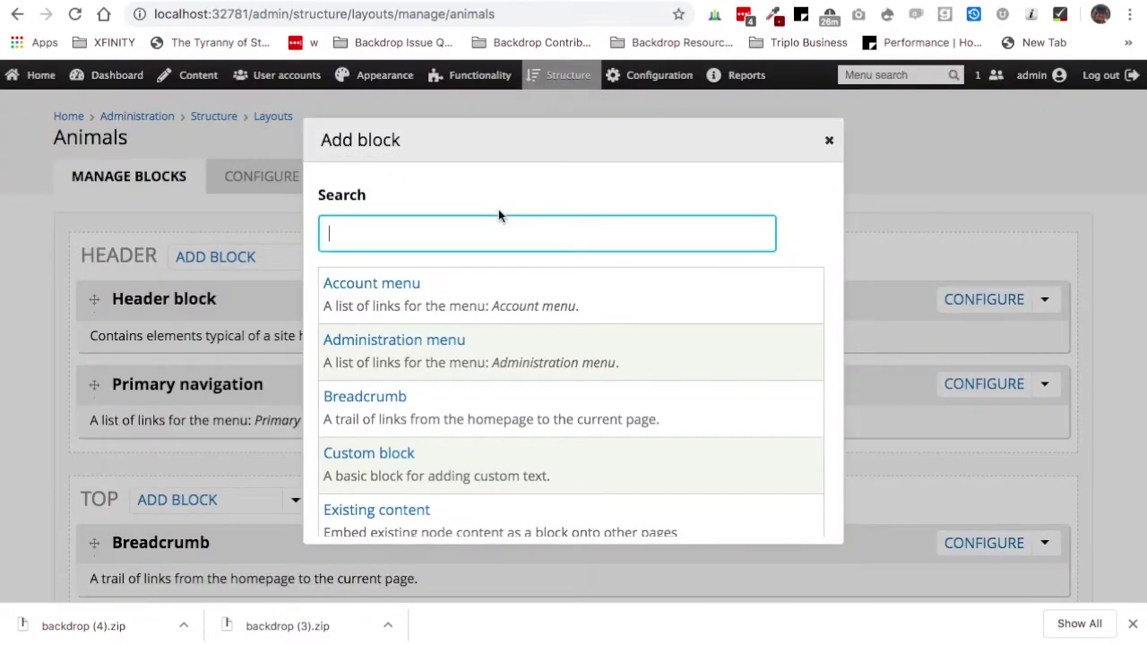
type("bkdg")
key("BackSpace")
key("BackSpace")
key("BackSpace")
key("BackSpace")
key("BackSpace")
type("ody")
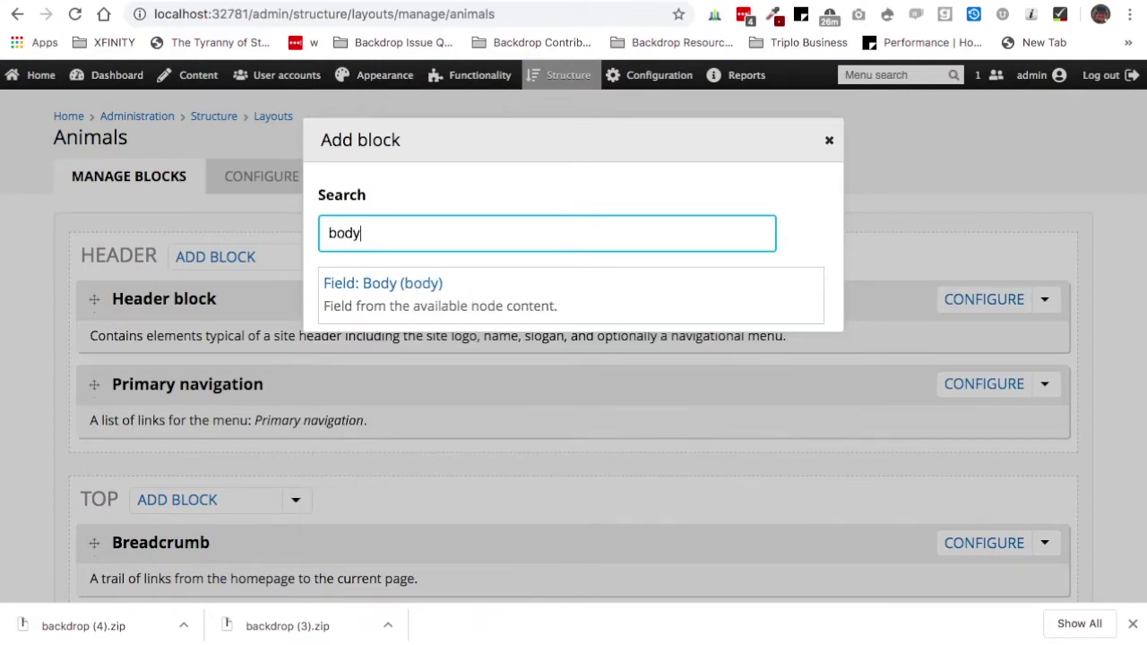
Add the "Field: Body (body)" block with its block title type set to None.
left_click(363, 289)
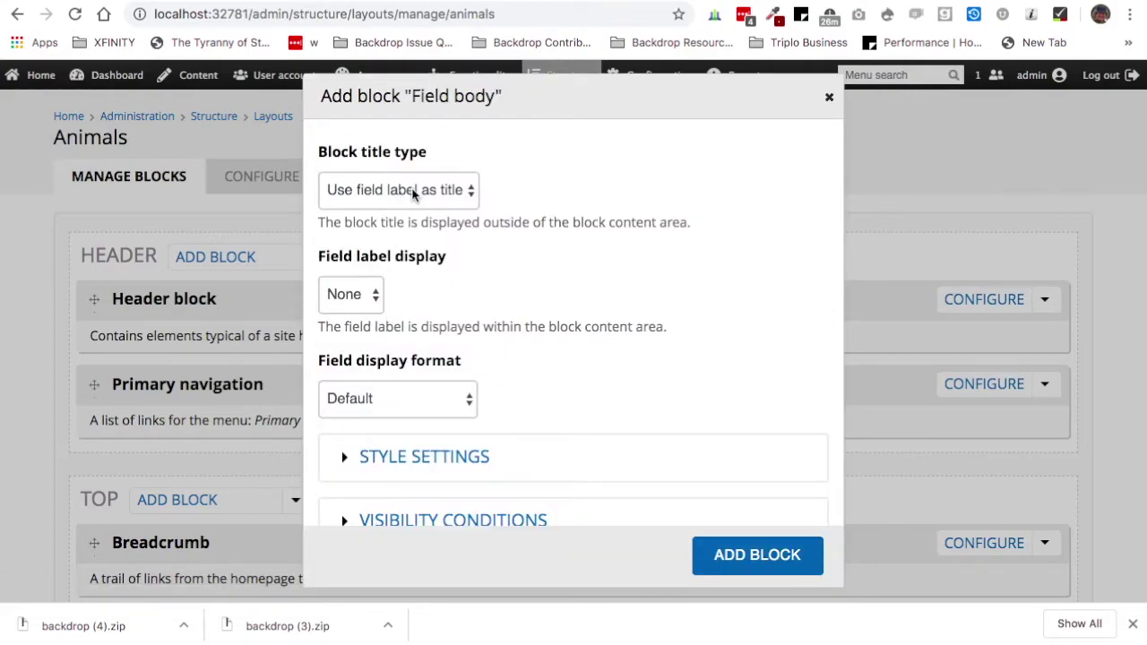
left_click(412, 193)
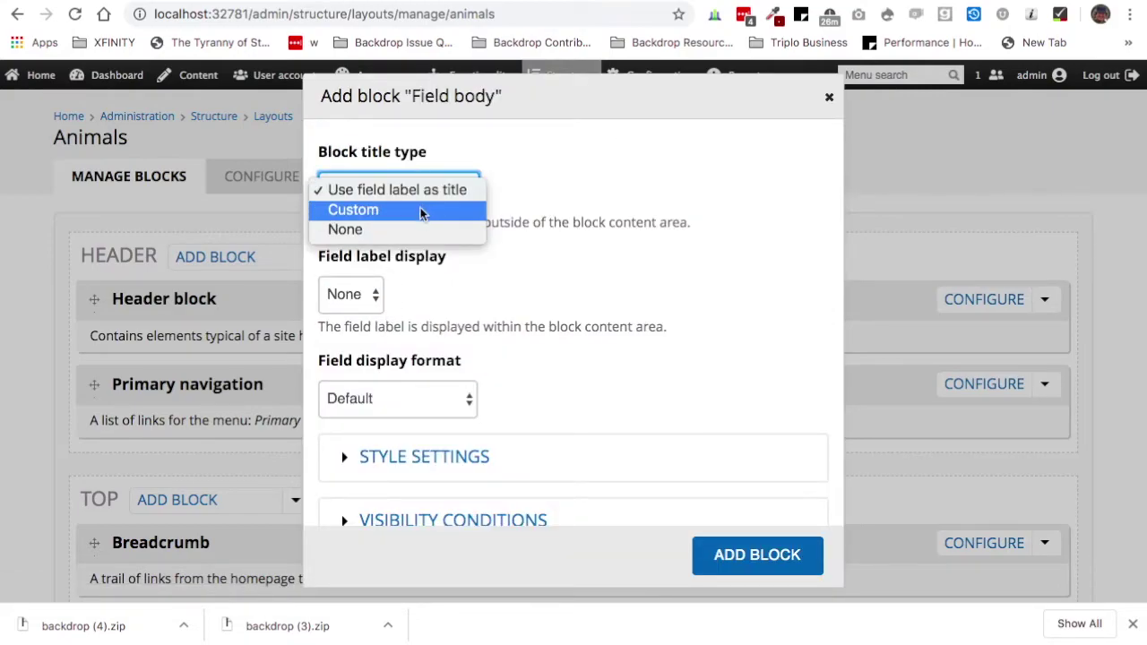
left_click(421, 231)
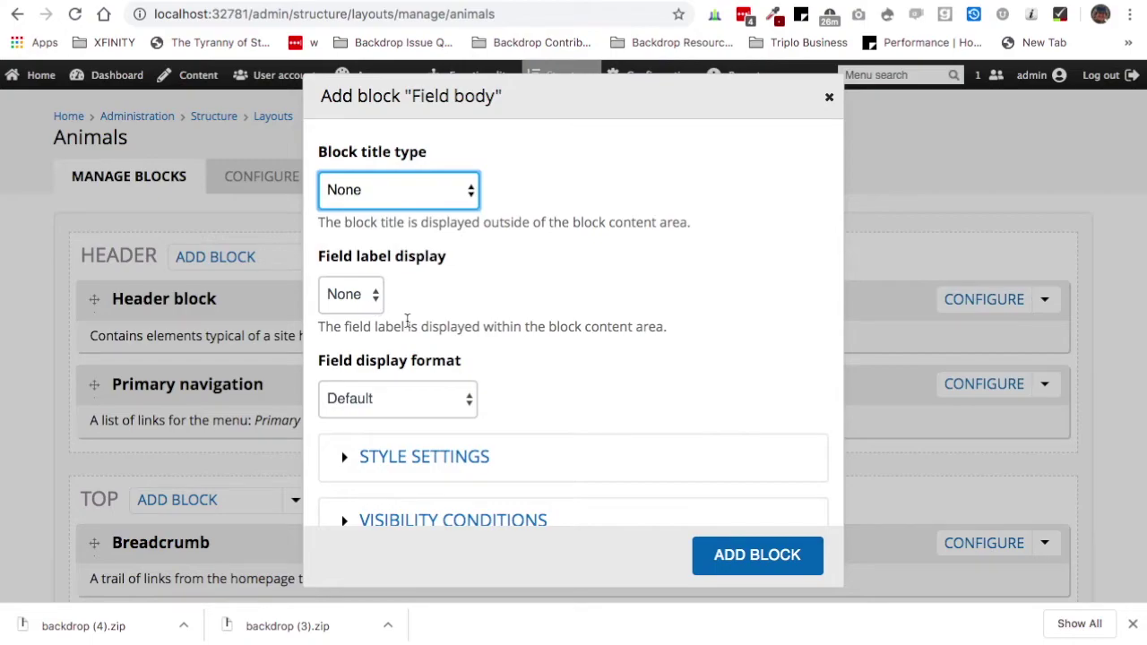
scroll(455, 378, "down", 2)
left_click(731, 553)
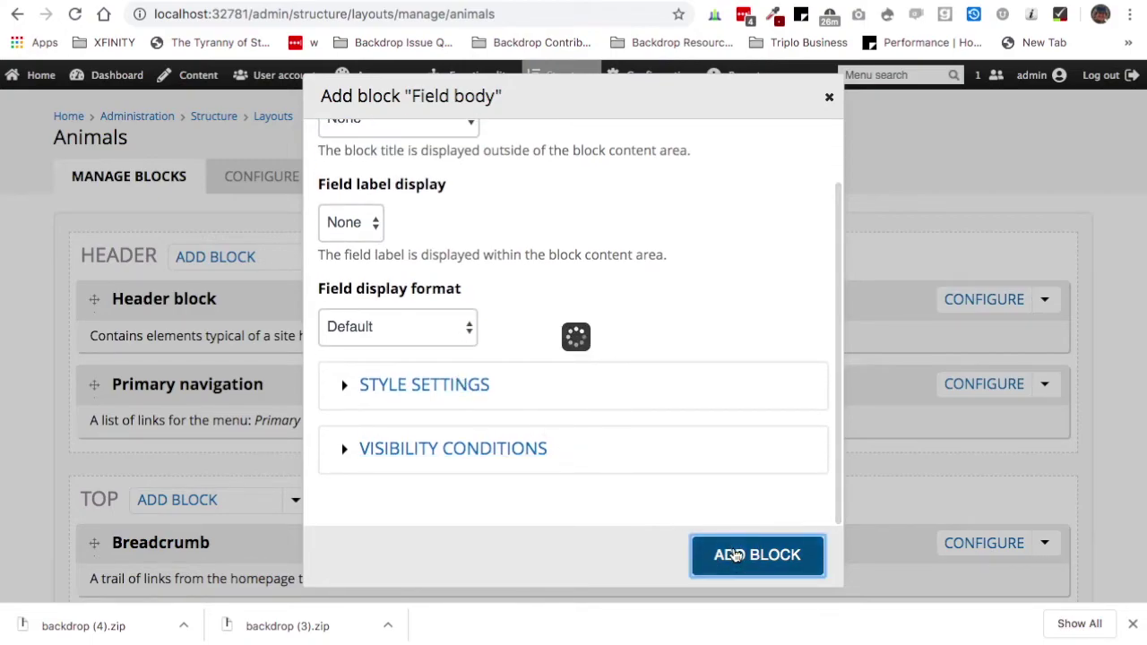
Move the Page title block from the Sidebar region to the start of the Content region, above Page tabs.
scroll(733, 547, "down", 7)
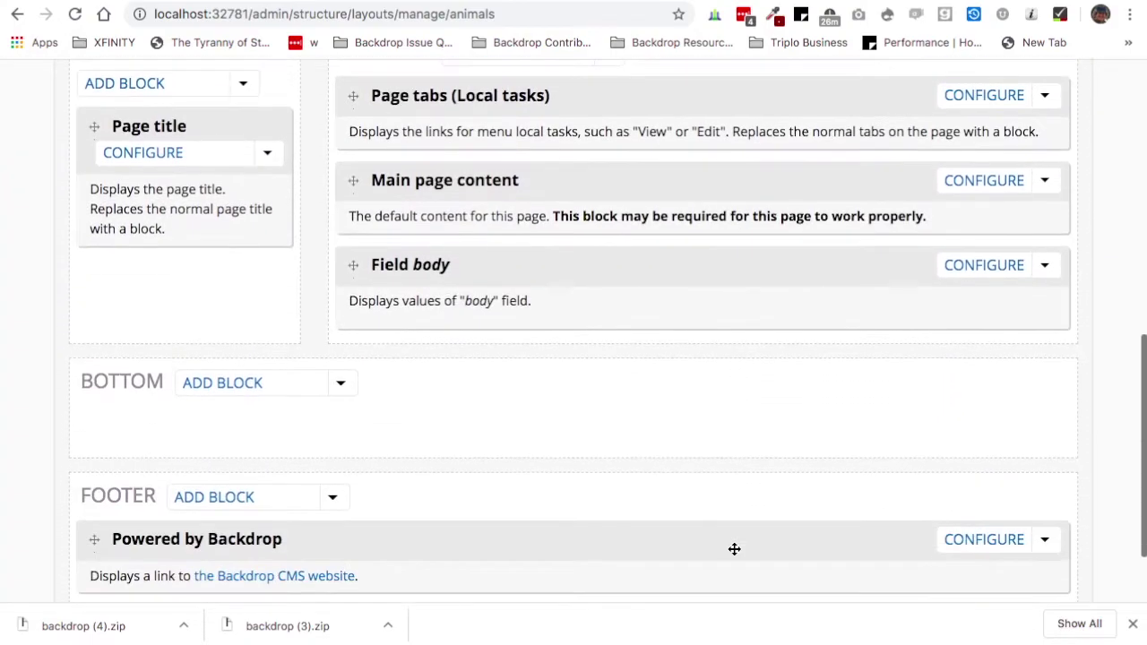
scroll(454, 307, "up", 2)
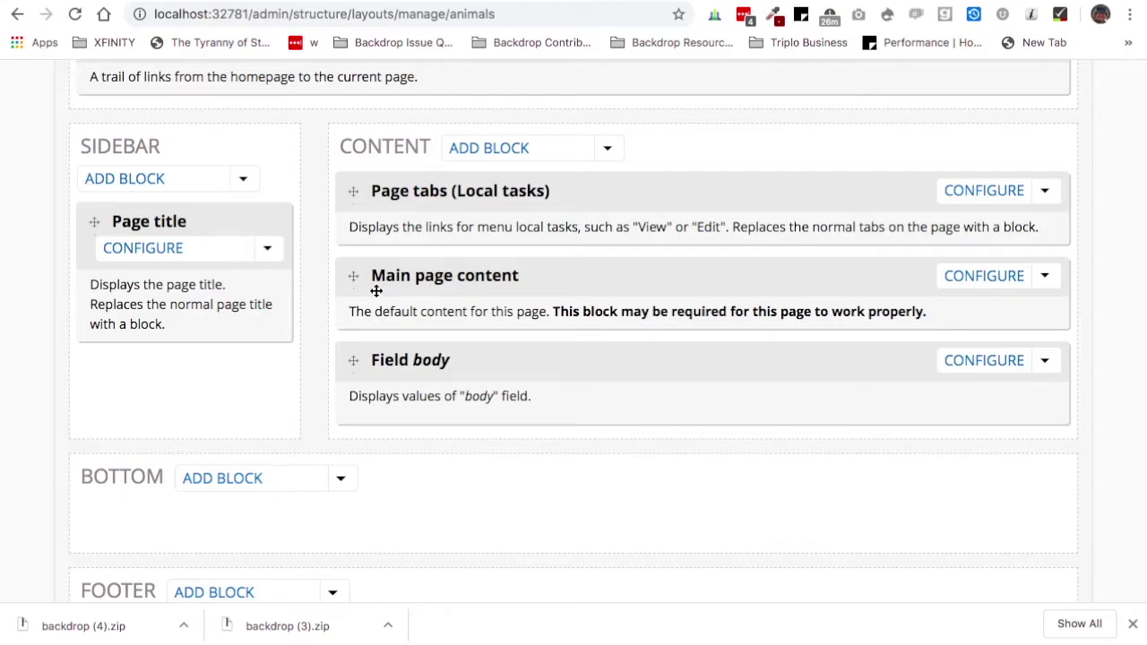
left_click_drag(92, 223, 355, 201)
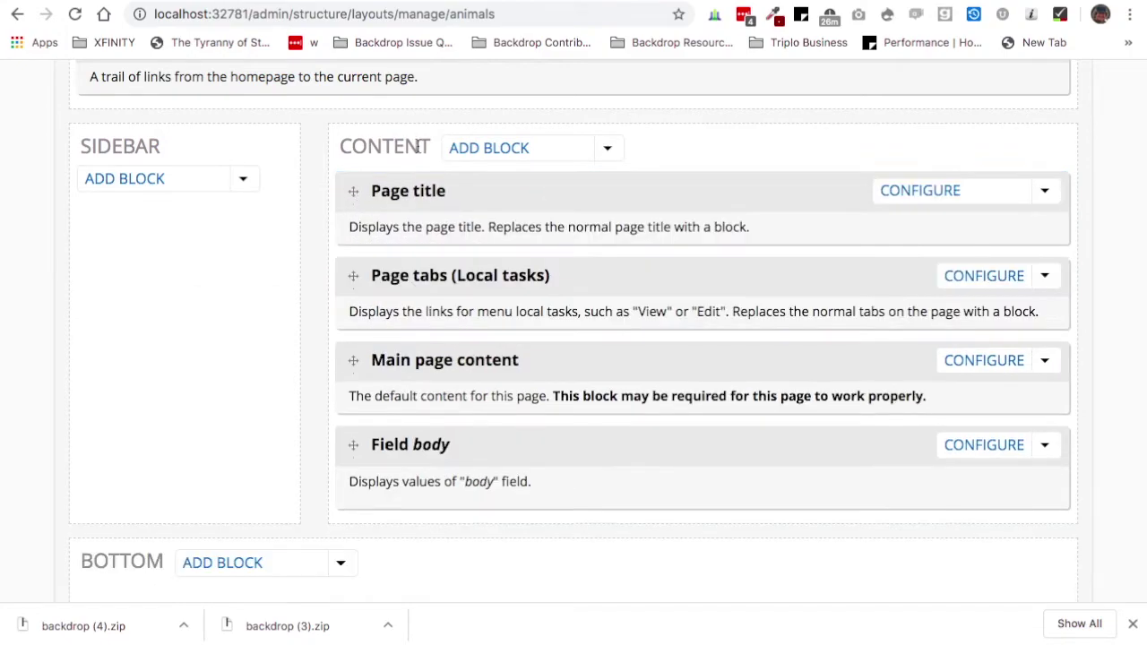
Add the "Field: Tags (field_animals_tags)" block to the Sidebar region with the field label as its title, and save the layout.
left_click(135, 182)
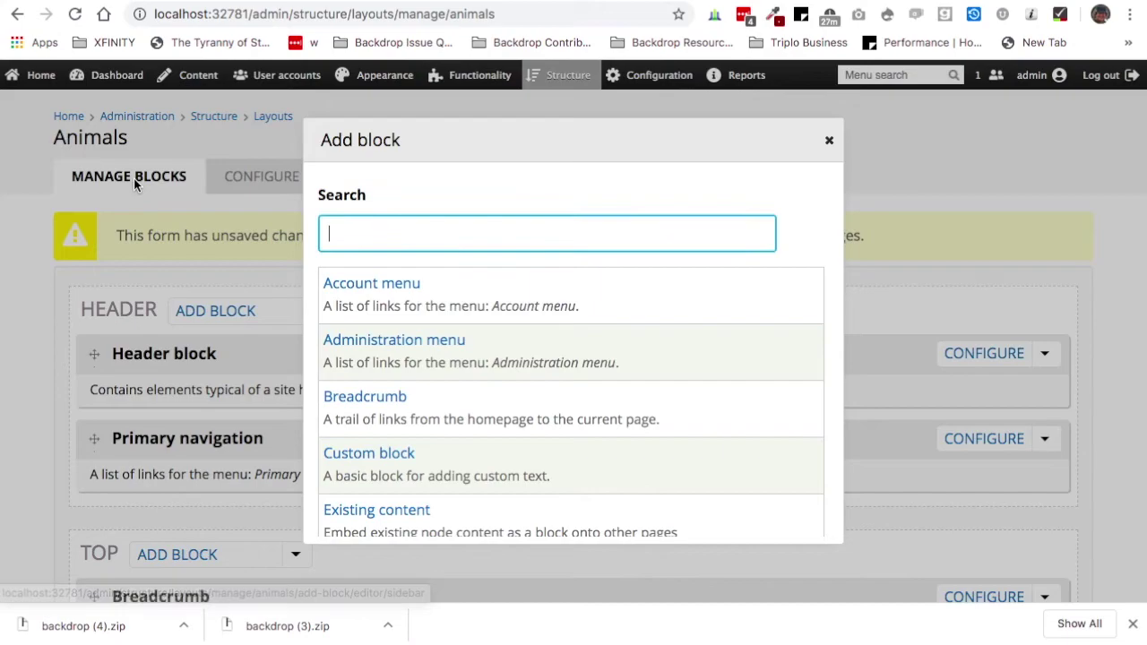
type("tag")
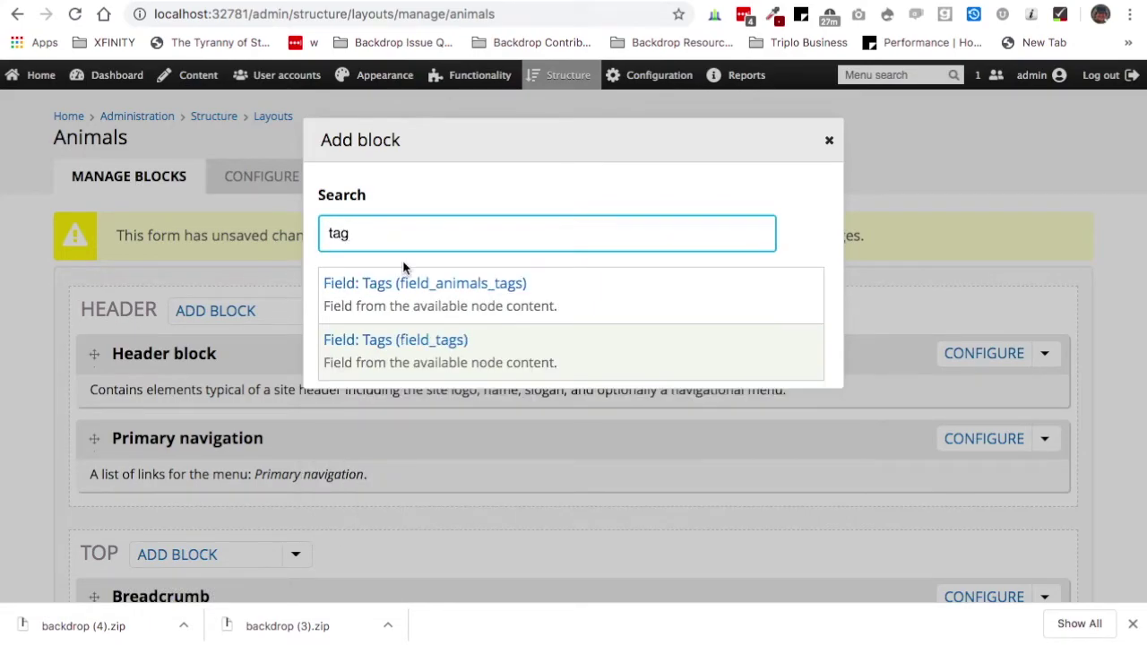
left_click(418, 286)
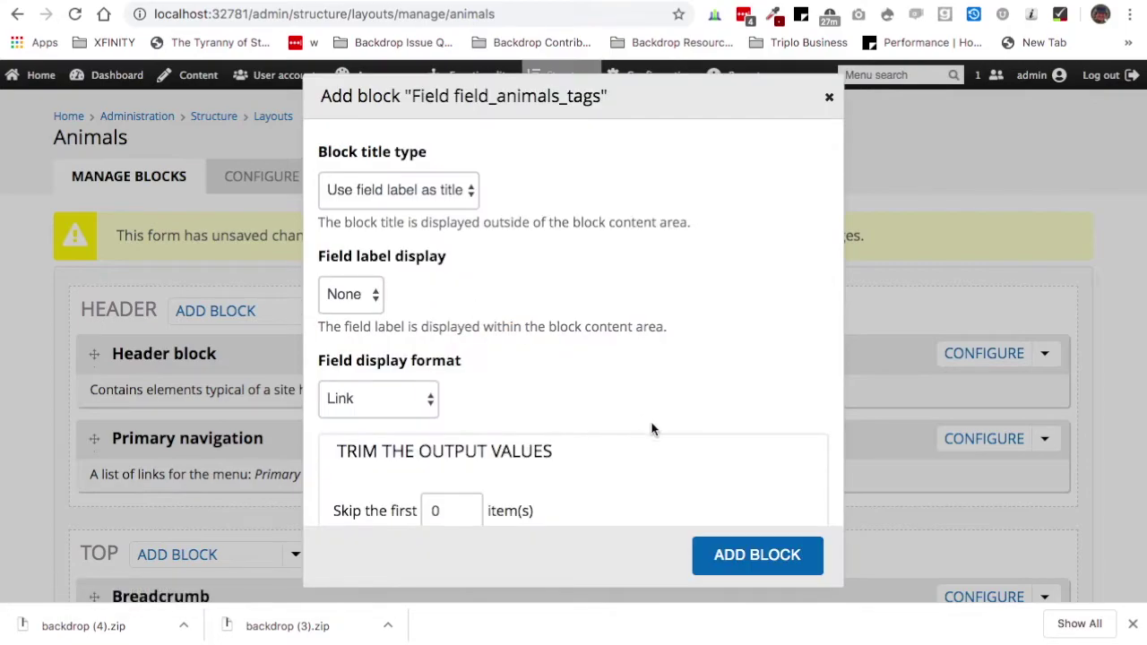
left_click(436, 203)
left_click(440, 228)
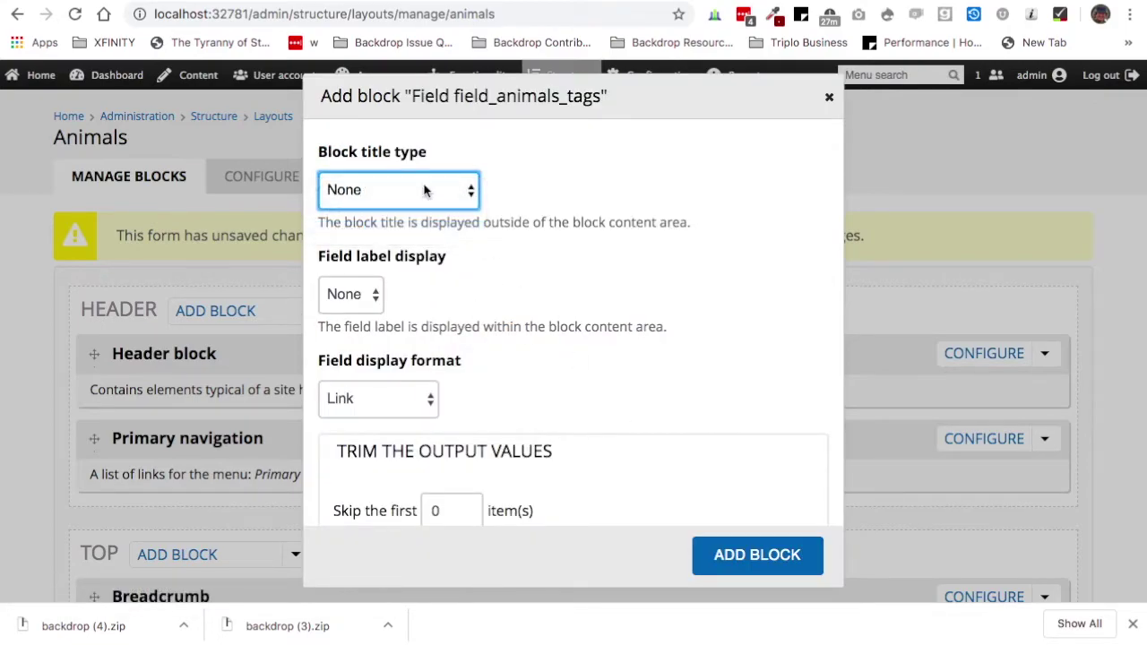
left_click(418, 195)
left_click(417, 152)
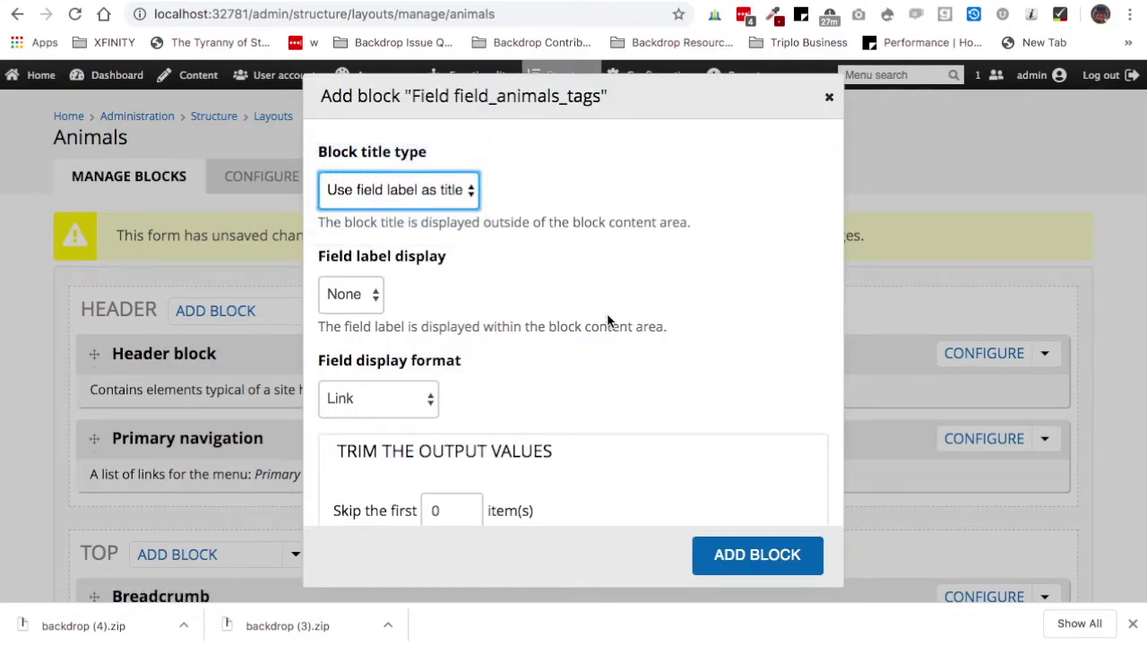
left_click(753, 572)
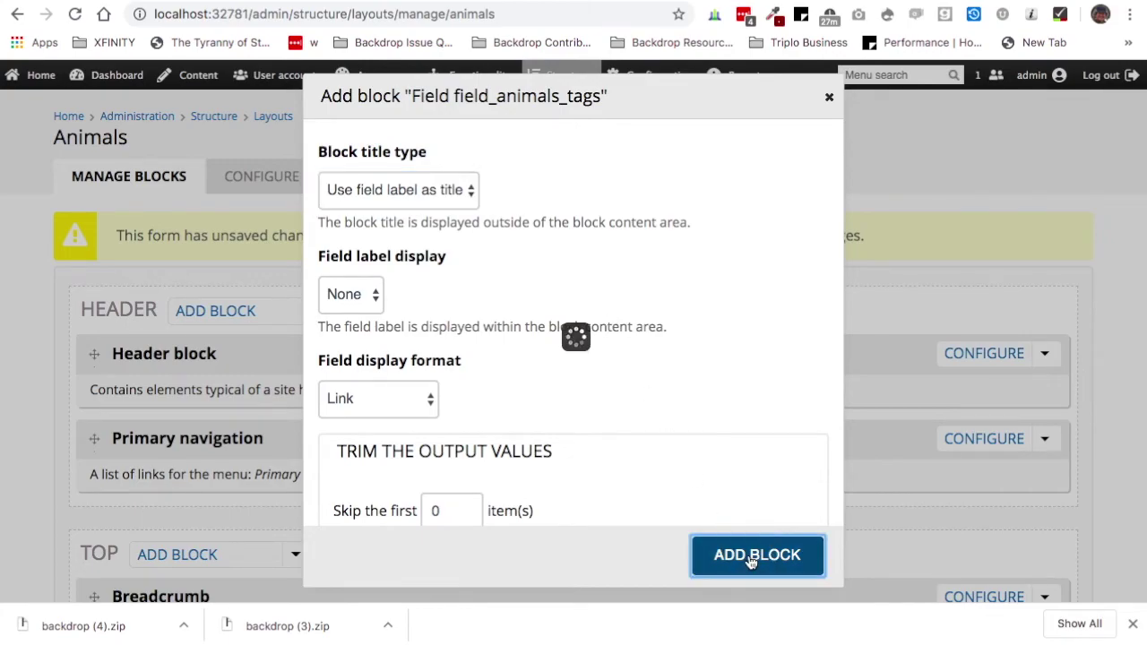
scroll(749, 555, "down", 5)
left_click(116, 555)
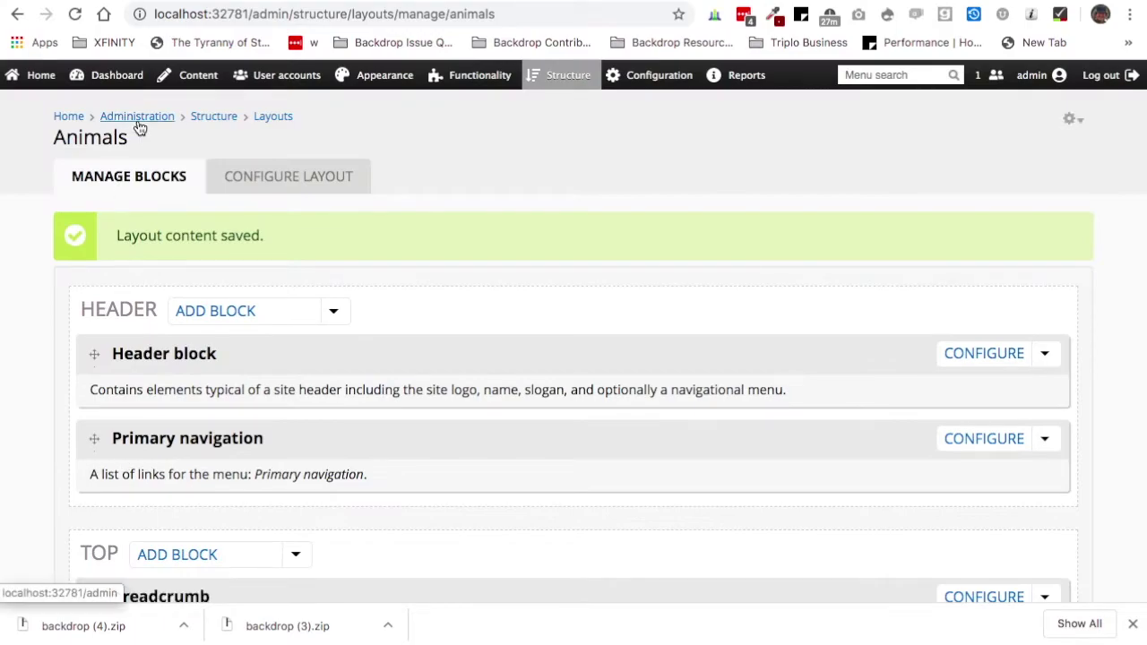
Open the Giraffe post from the site's home page and review how its title, image, body and sidebar are laid out.
left_click(54, 84)
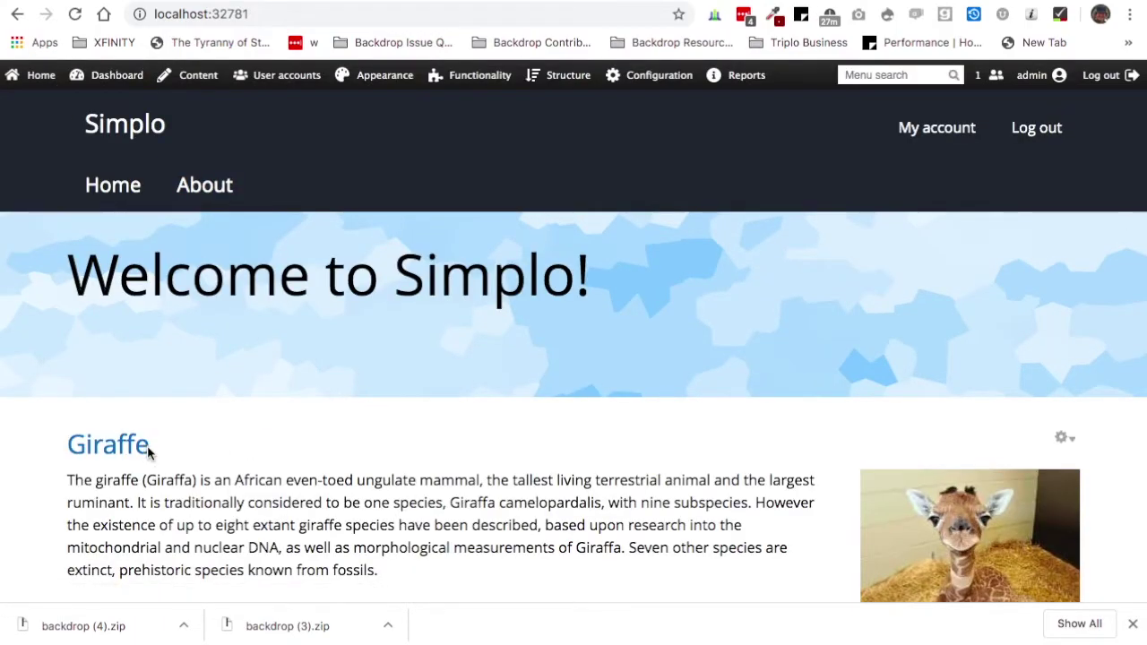
left_click(146, 448)
scroll(390, 487, "down", 6)
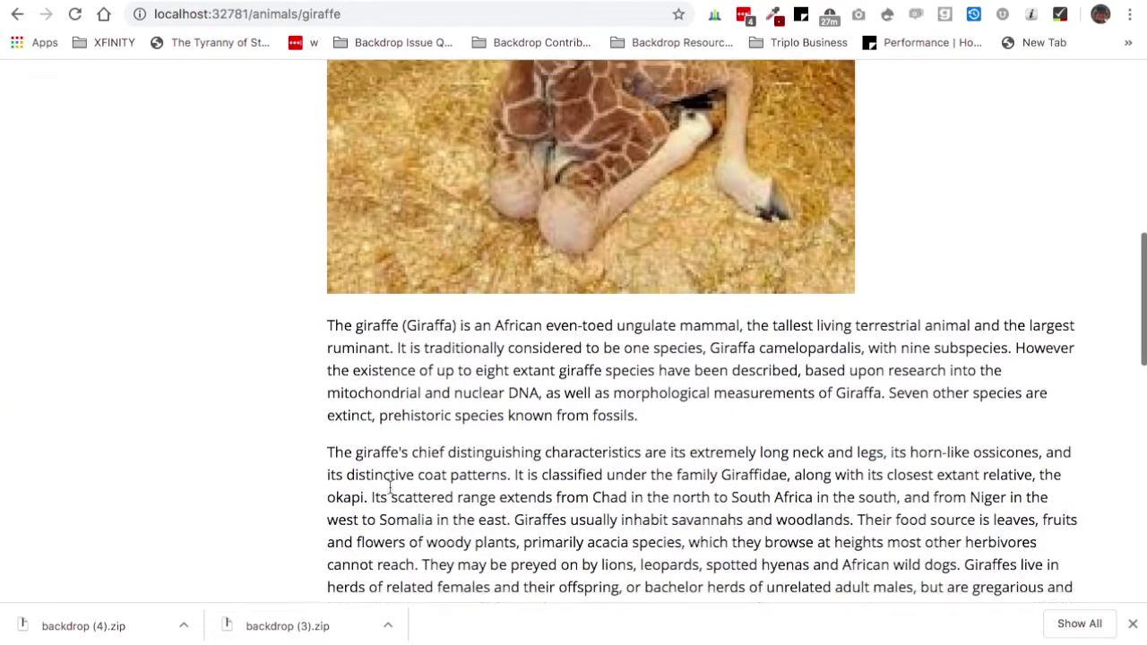
scroll(390, 486, "down", 4)
scroll(390, 487, "up", 10)
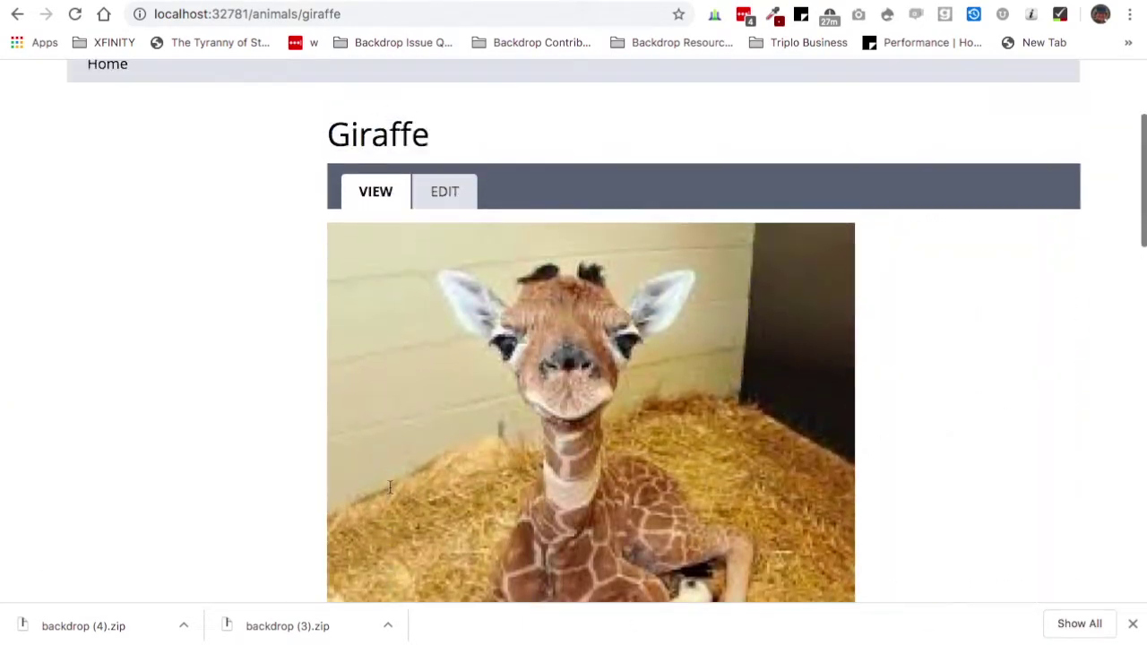
scroll(390, 486, "up", 1)
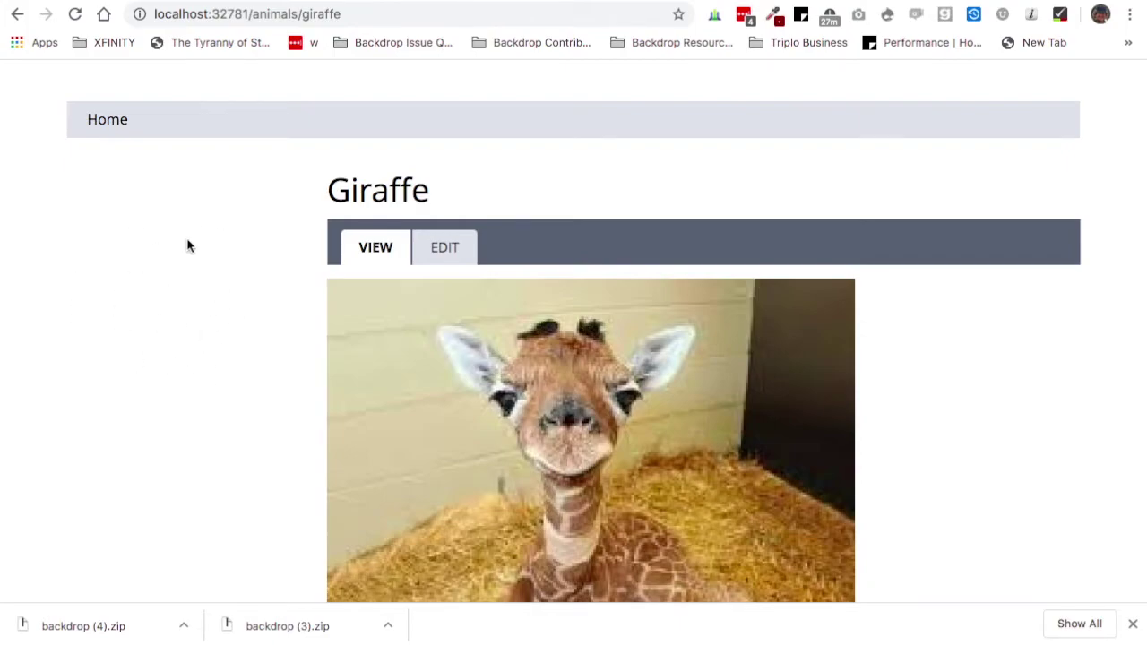
Open the Giraffe post for editing and enter the tags "Tall, Mammals".
left_click(444, 255)
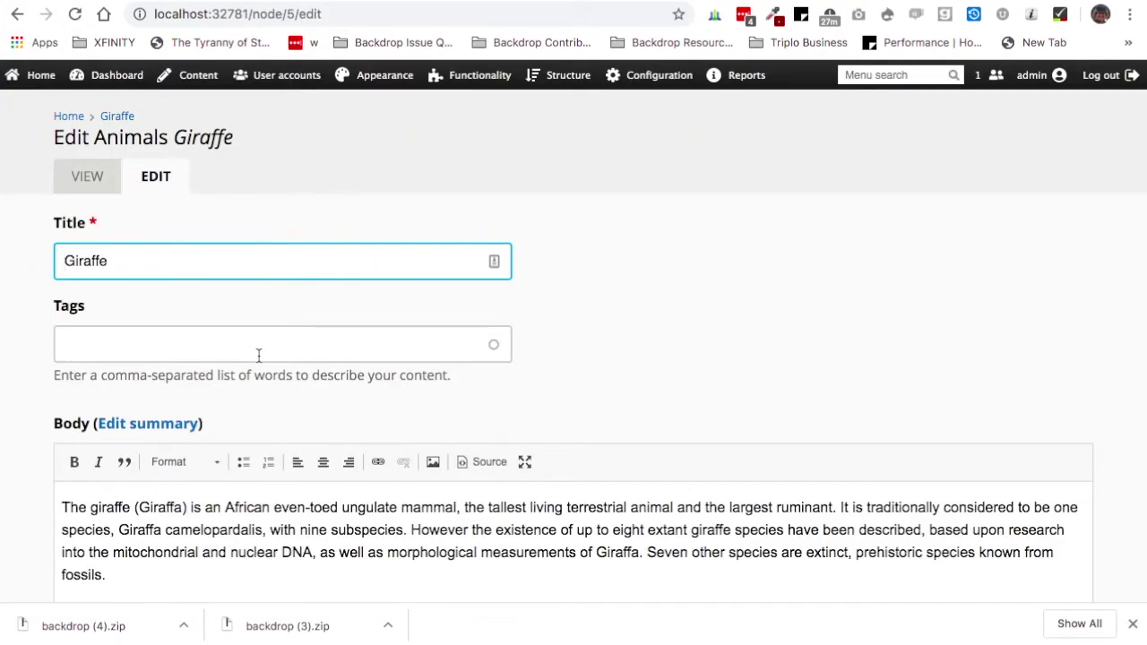
left_click(255, 347)
type("Ta")
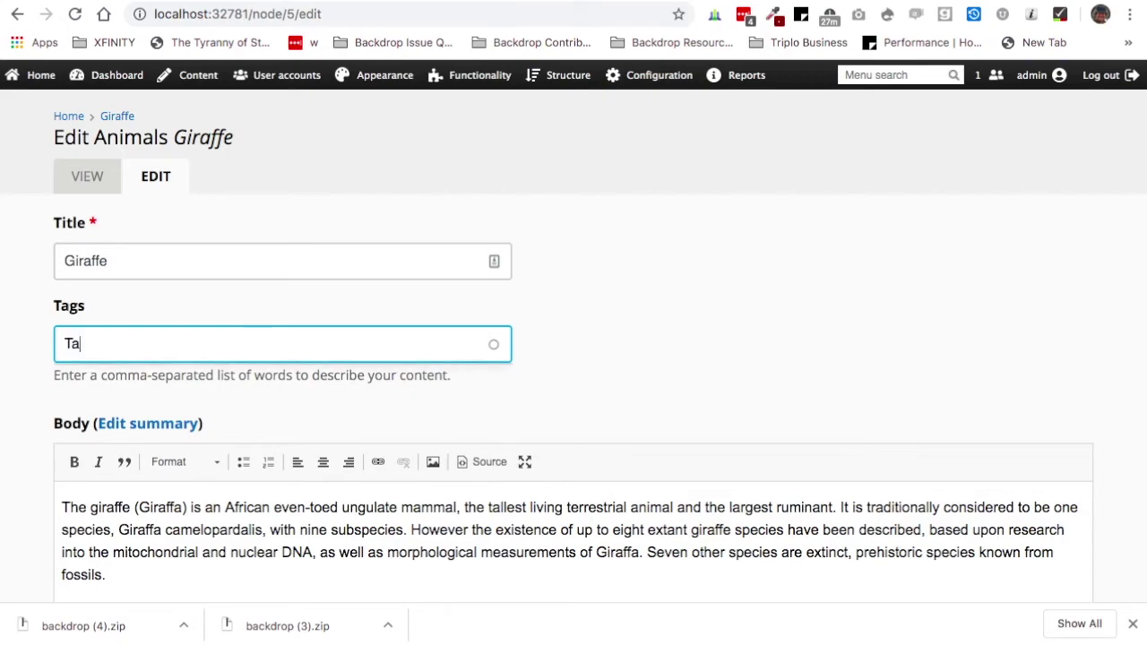
type("ll, Mammals")
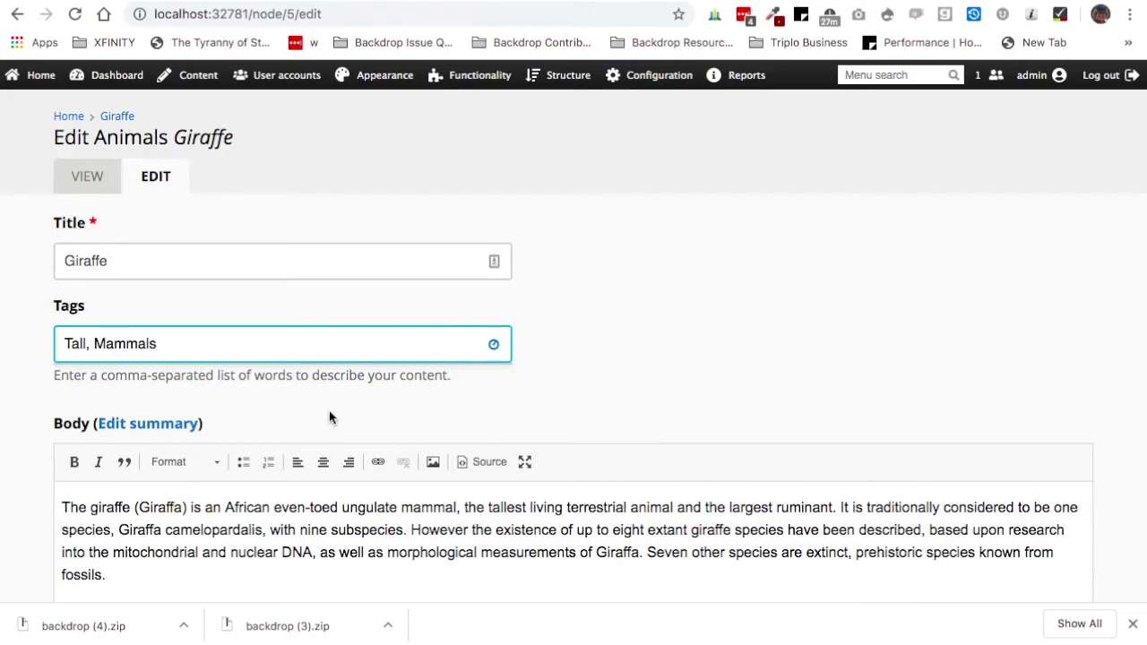
scroll(328, 410, "down", 7)
scroll(298, 440, "up", 7)
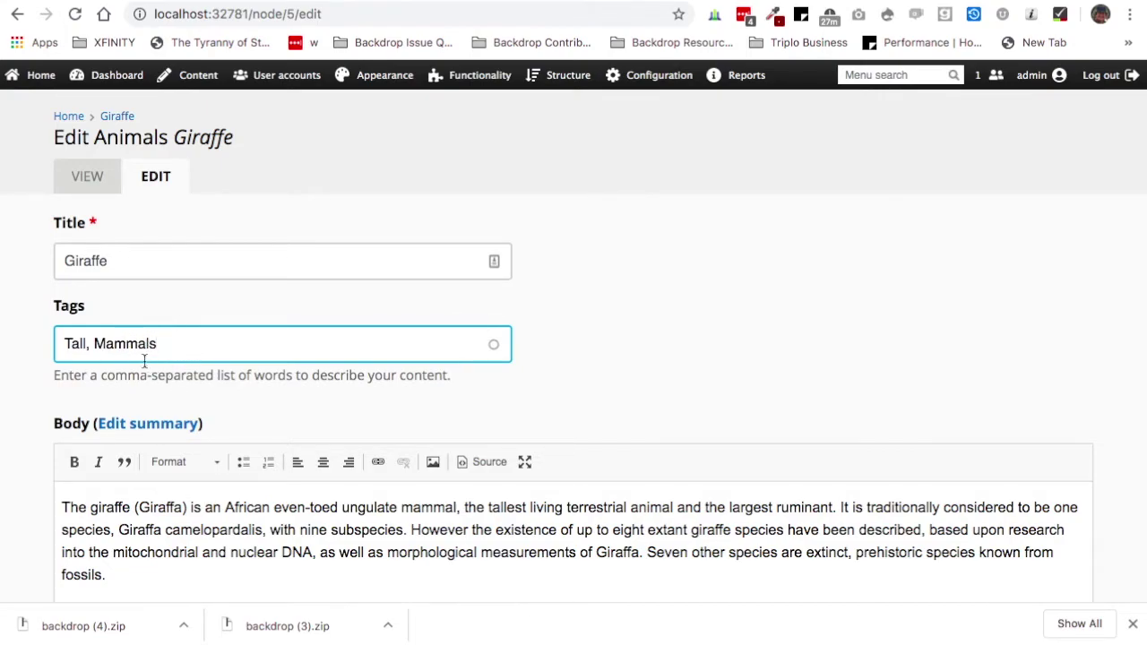
Save the Giraffe post and check where its tags and body text appear on the published page.
scroll(146, 368, "down", 10)
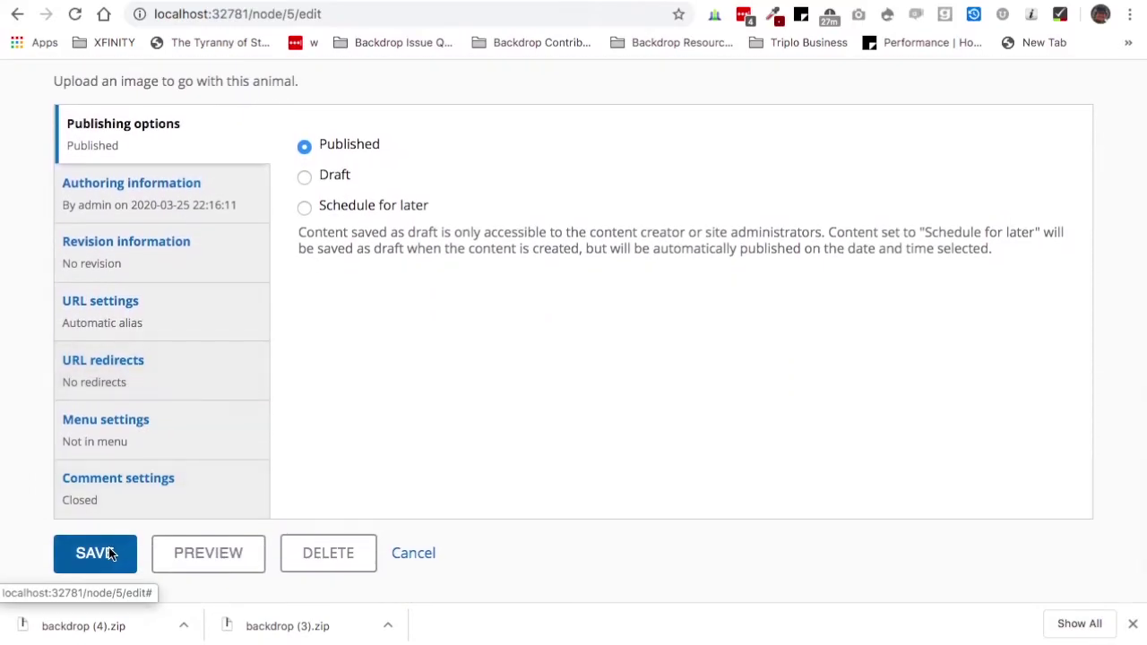
left_click(106, 554)
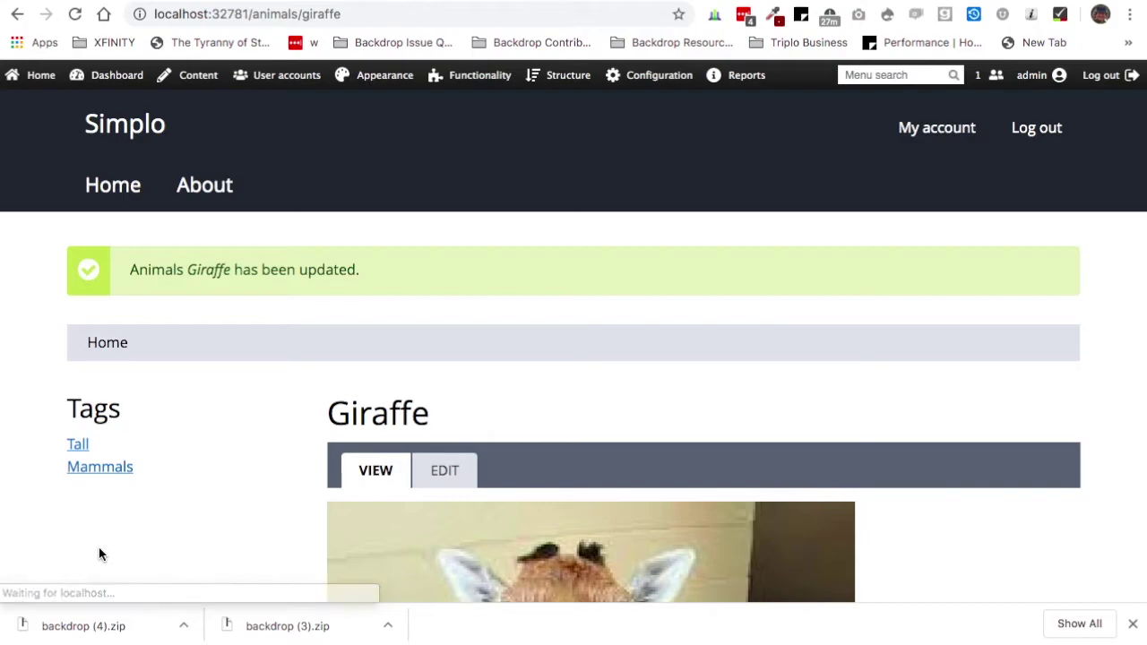
scroll(262, 524, "down", 2)
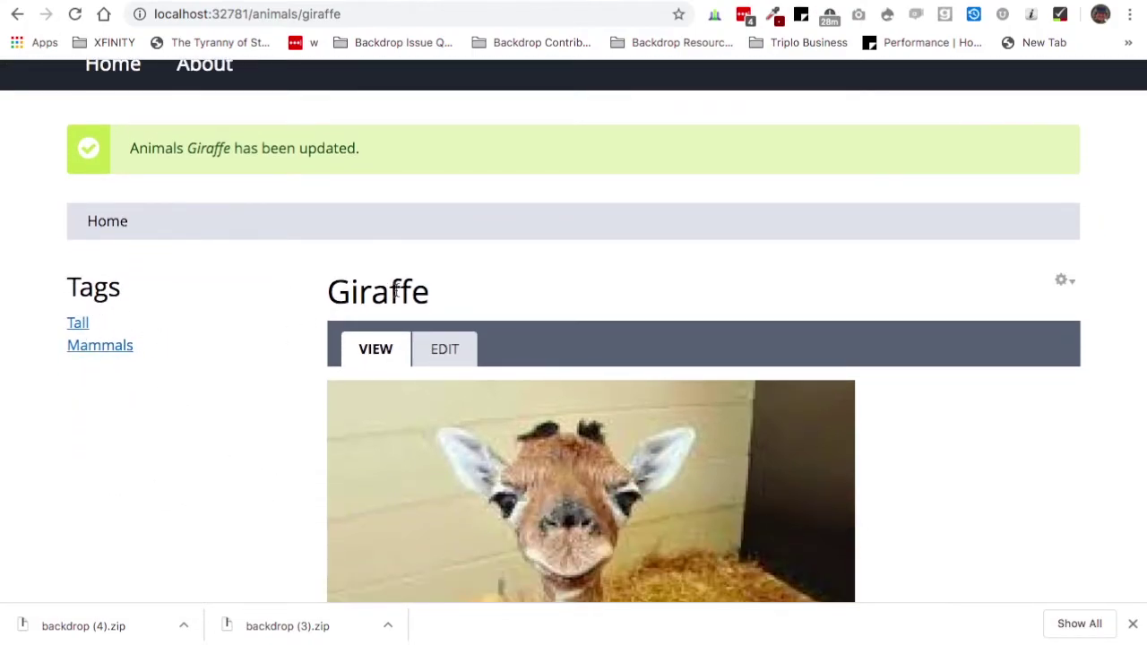
scroll(424, 317, "down", 9)
scroll(423, 317, "down", 8)
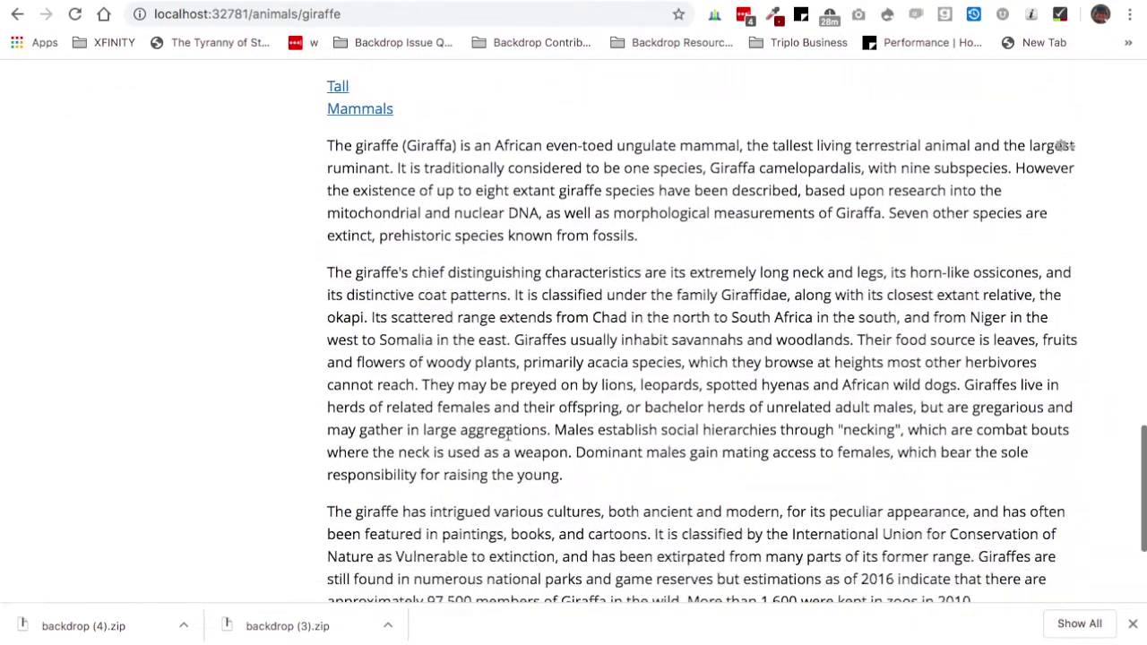
scroll(471, 340, "up", 7)
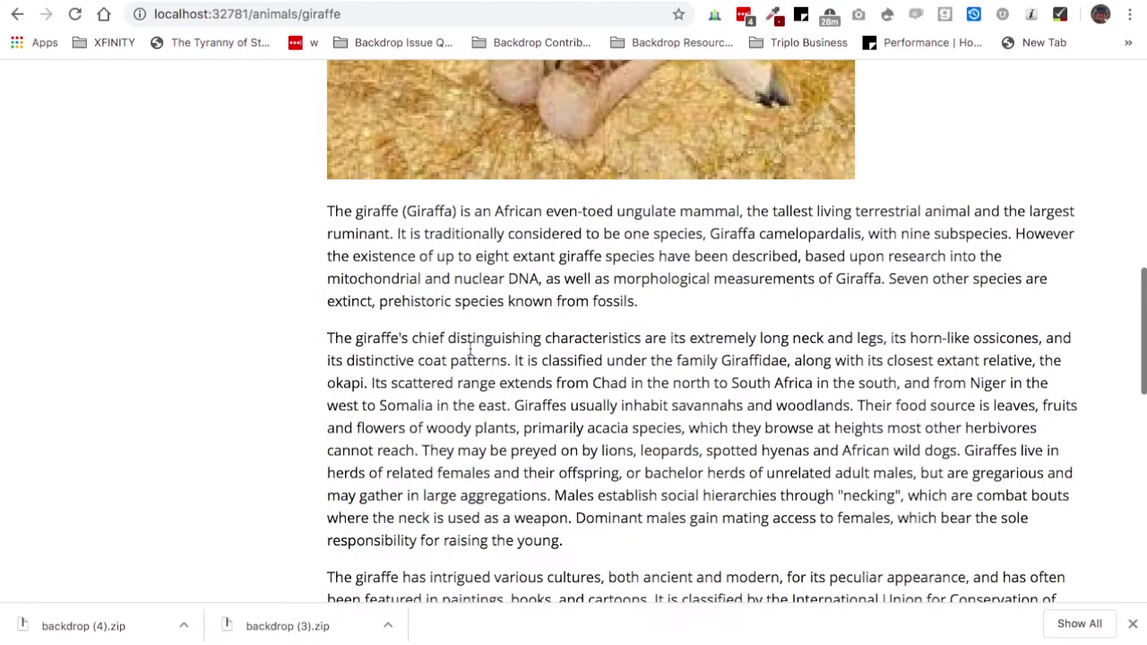
scroll(466, 332, "down", 5)
scroll(466, 332, "down", 2)
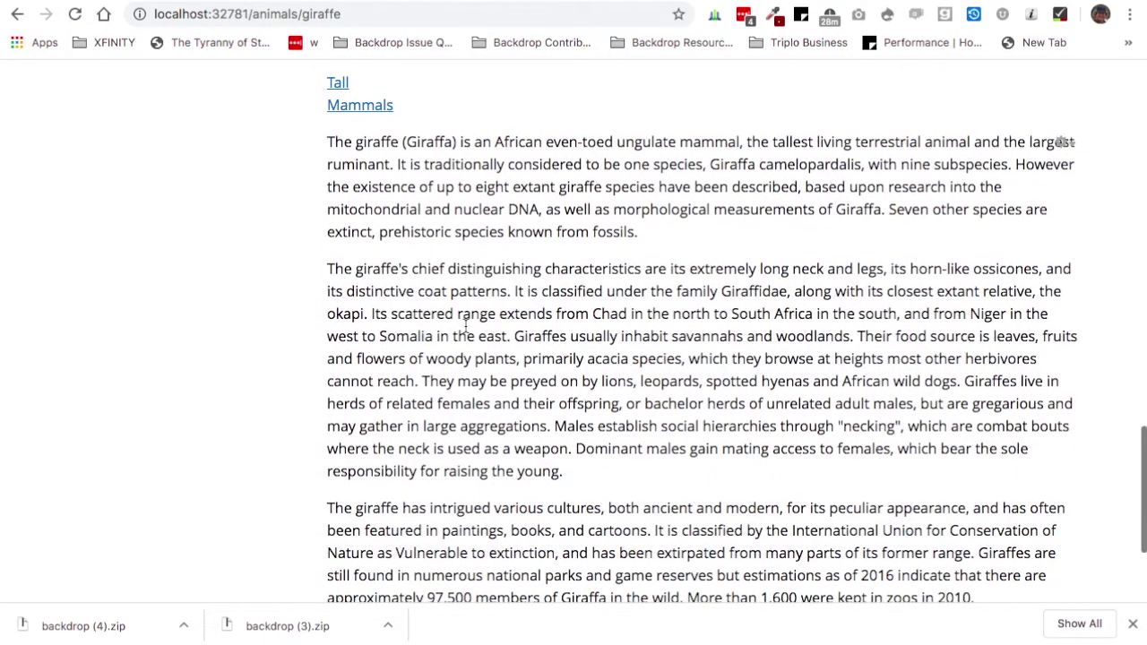
scroll(495, 521, "up", 7)
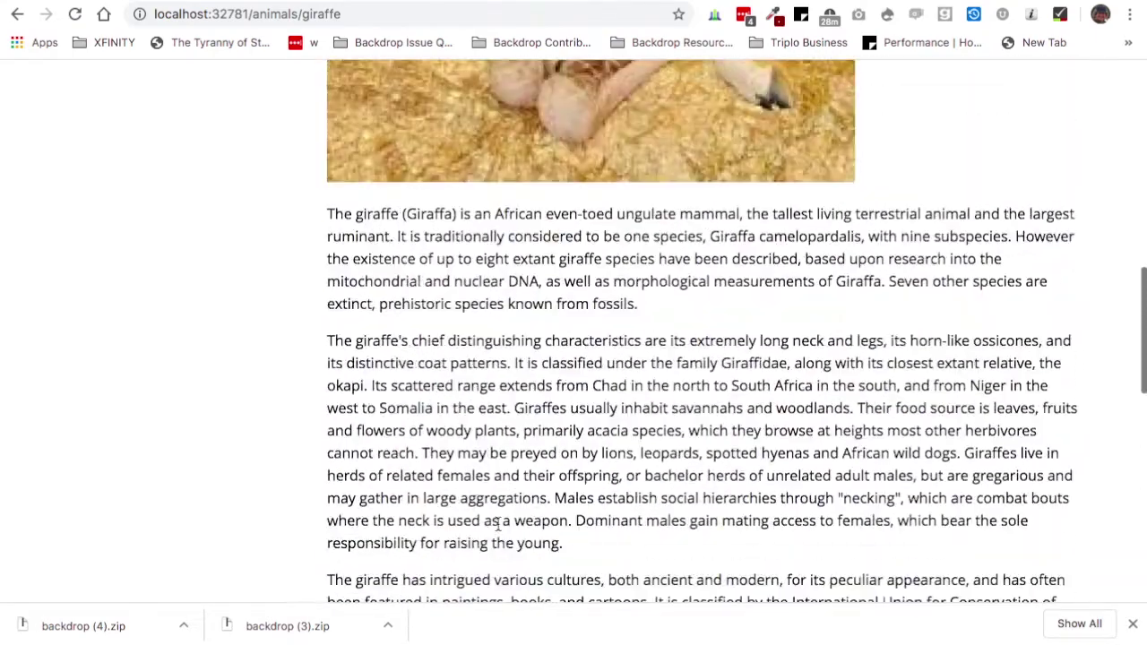
scroll(497, 523, "up", 8)
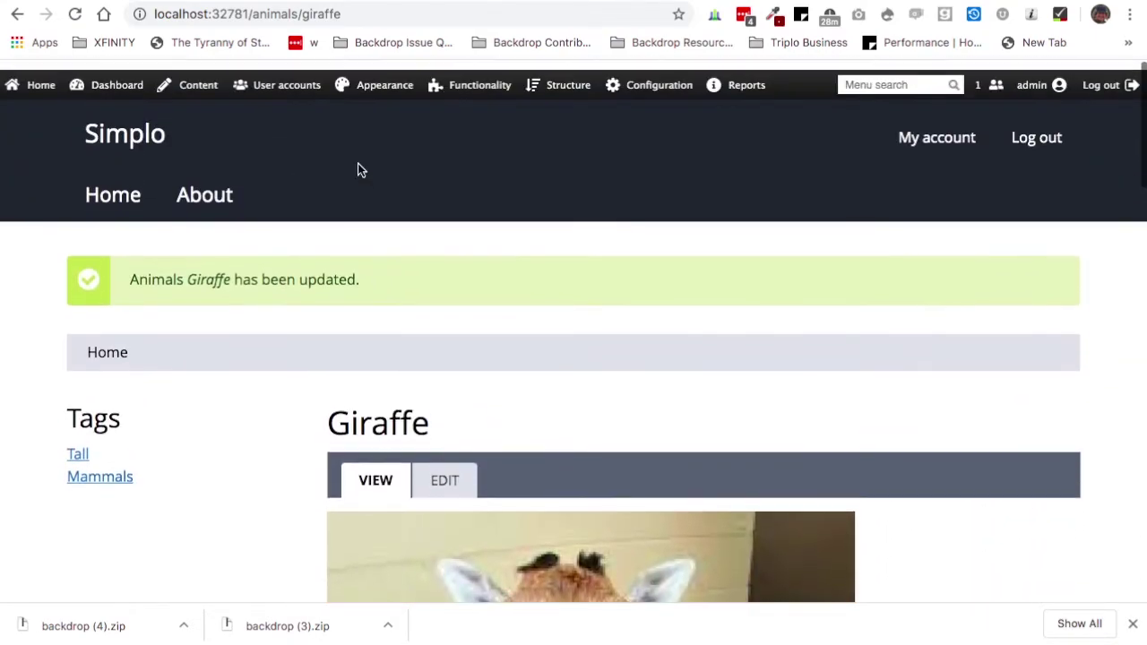
Open the Animals layout and examine which blocks are placed in its Sidebar and Content regions.
mouse_move(558, 87)
mouse_move(555, 206)
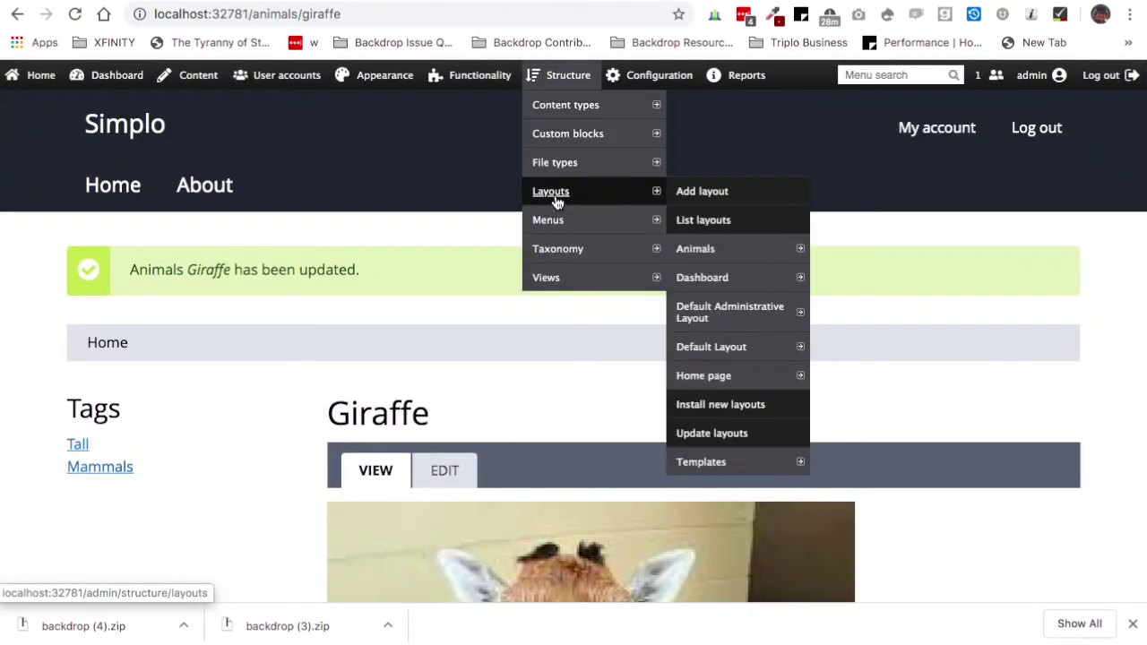
left_click(698, 252)
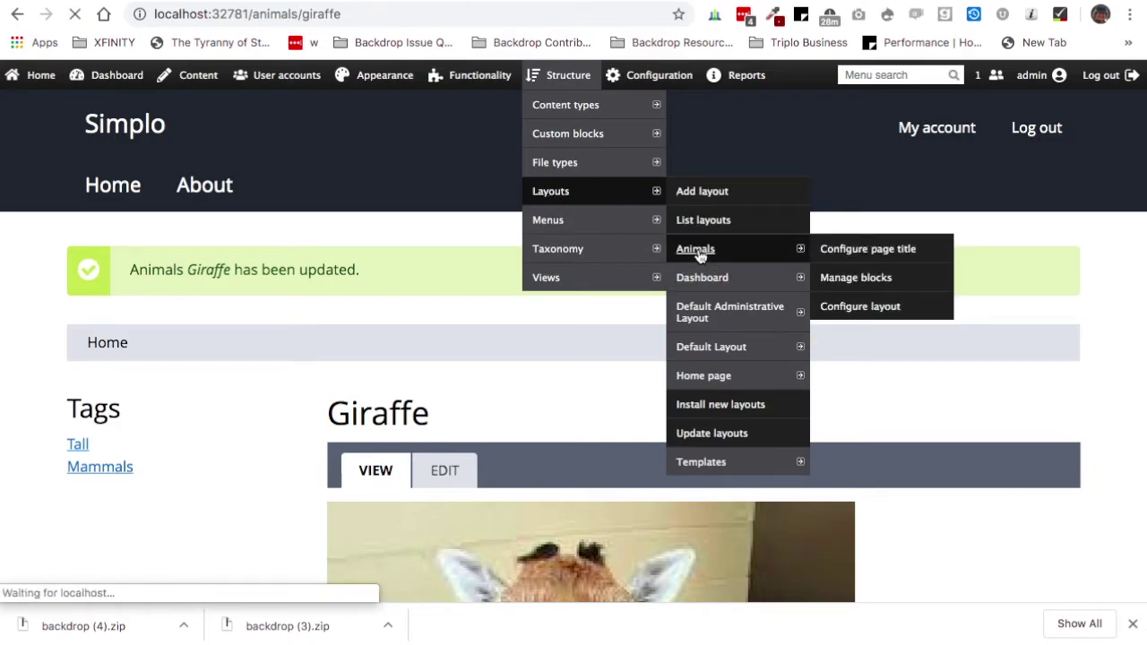
scroll(714, 361, "down", 4)
scroll(714, 356, "down", 3)
scroll(714, 358, "down", 1)
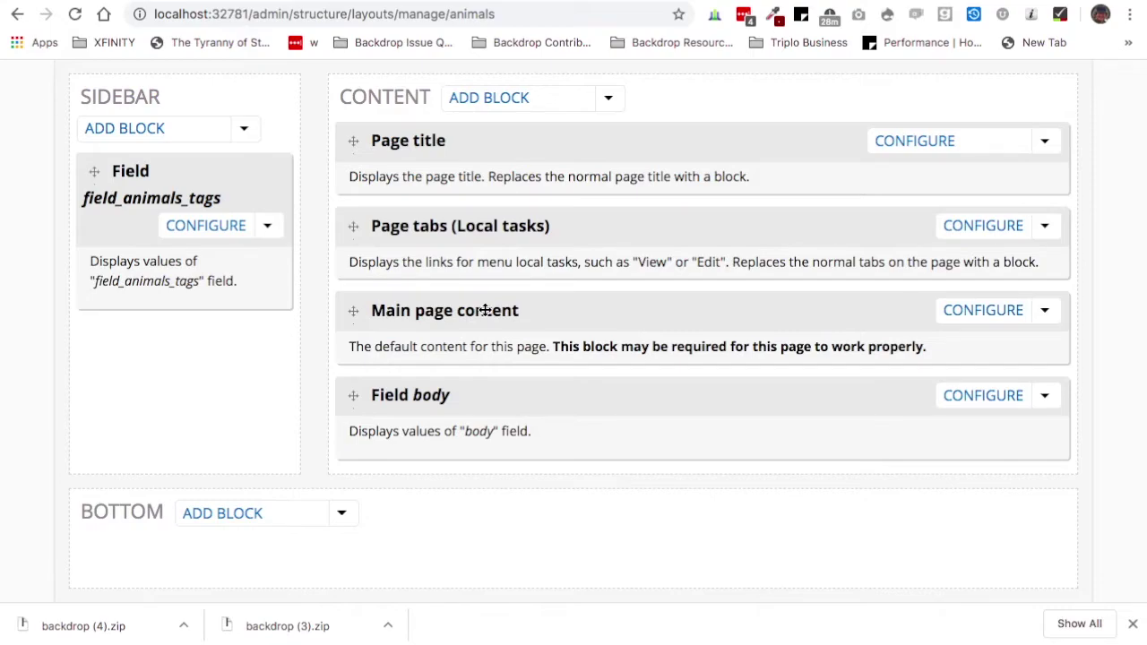
scroll(485, 310, "up", 5)
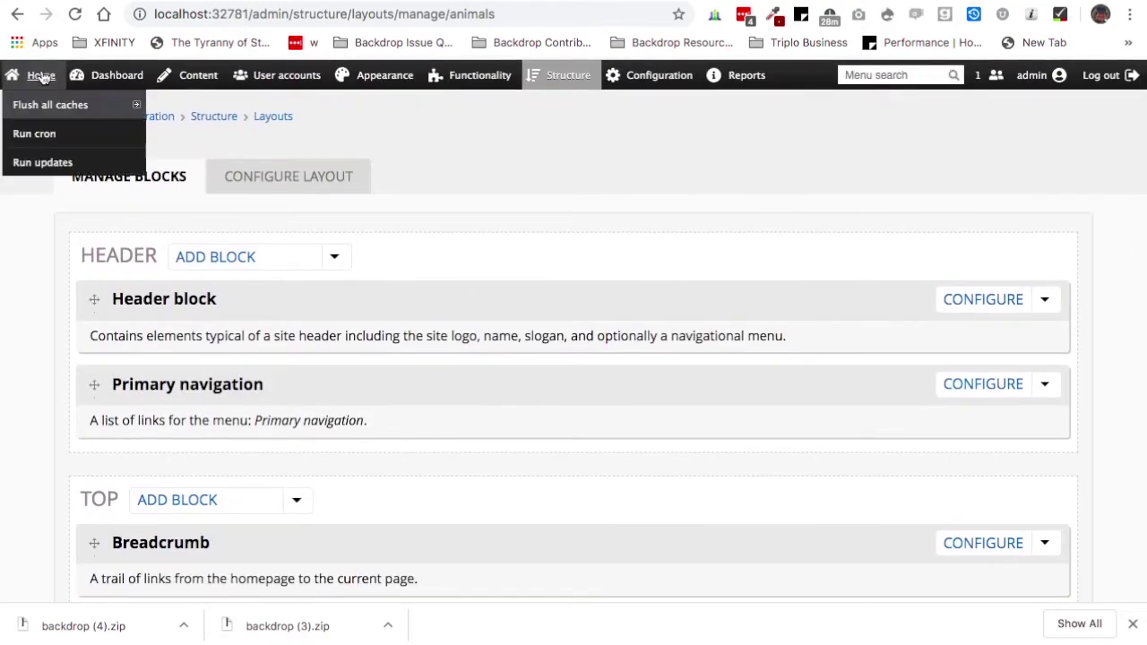
Open the Giraffe post from the site's home page and compare its main content with the separate tags and body field blocks.
left_click(41, 76)
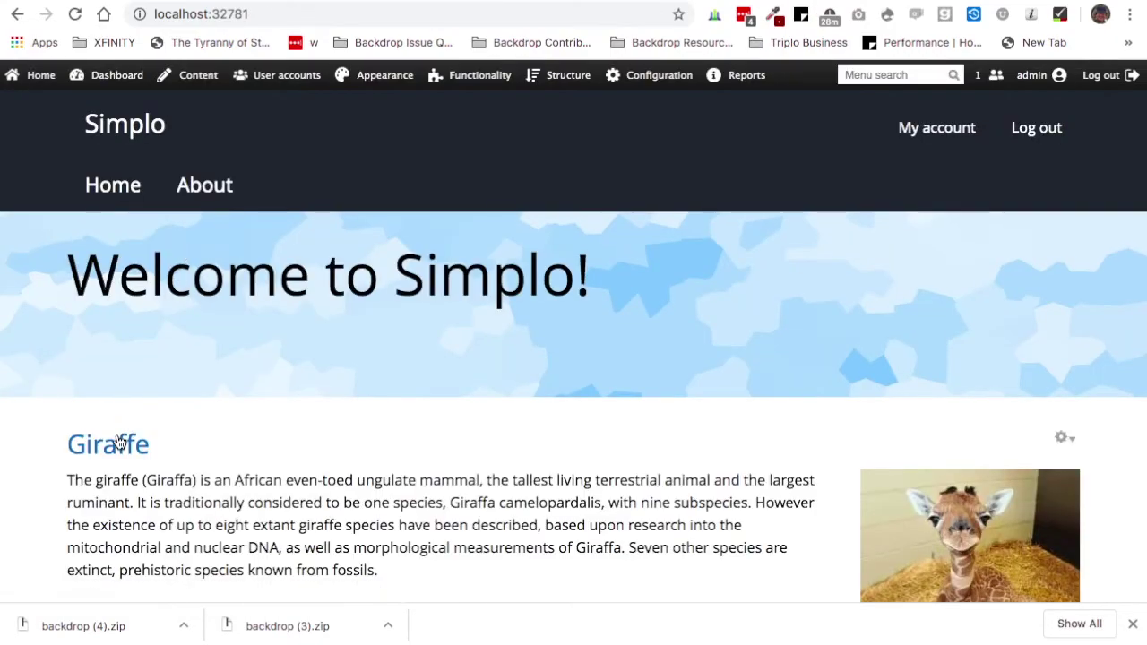
left_click(119, 441)
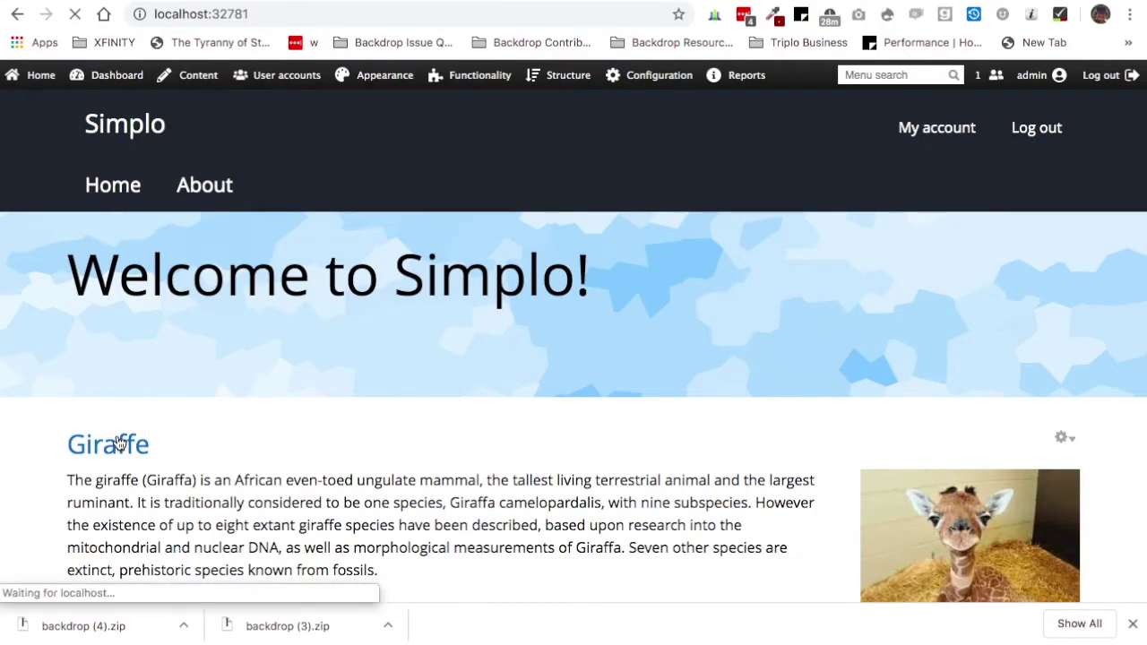
scroll(541, 500, "down", 5)
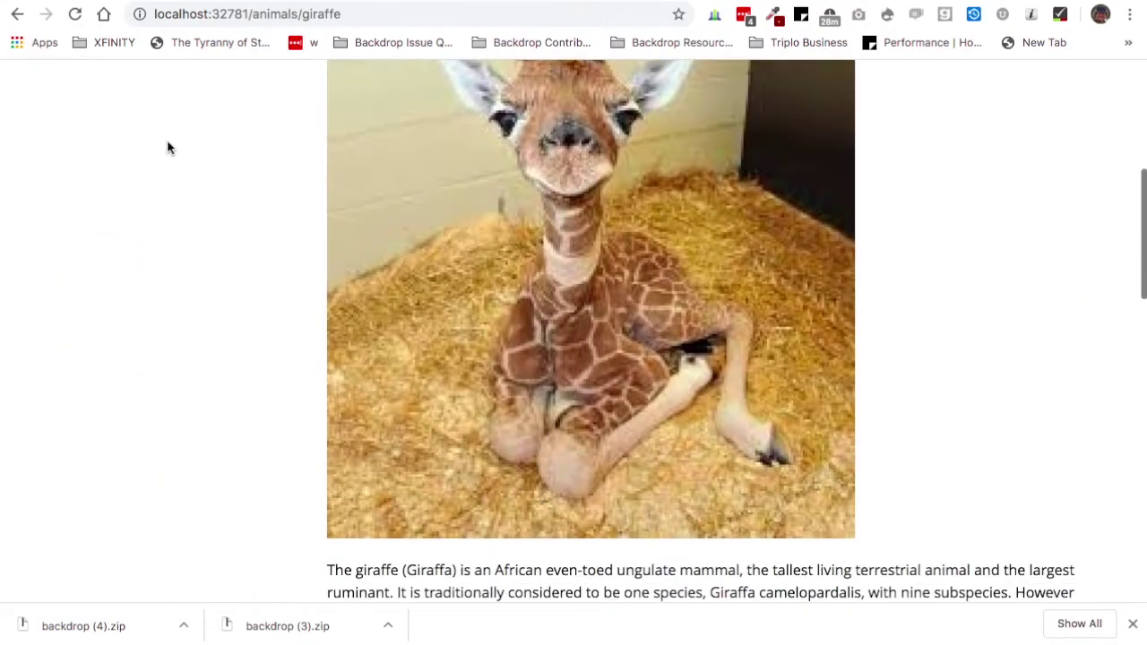
scroll(276, 274, "down", 4)
scroll(277, 278, "down", 4)
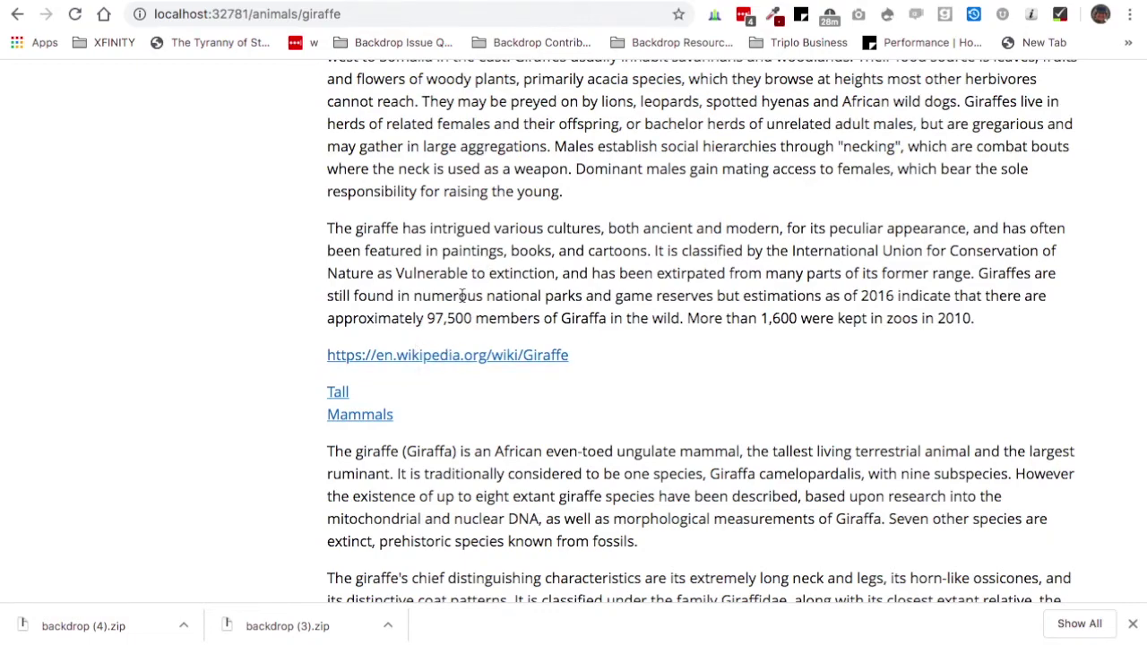
scroll(462, 295, "up", 7)
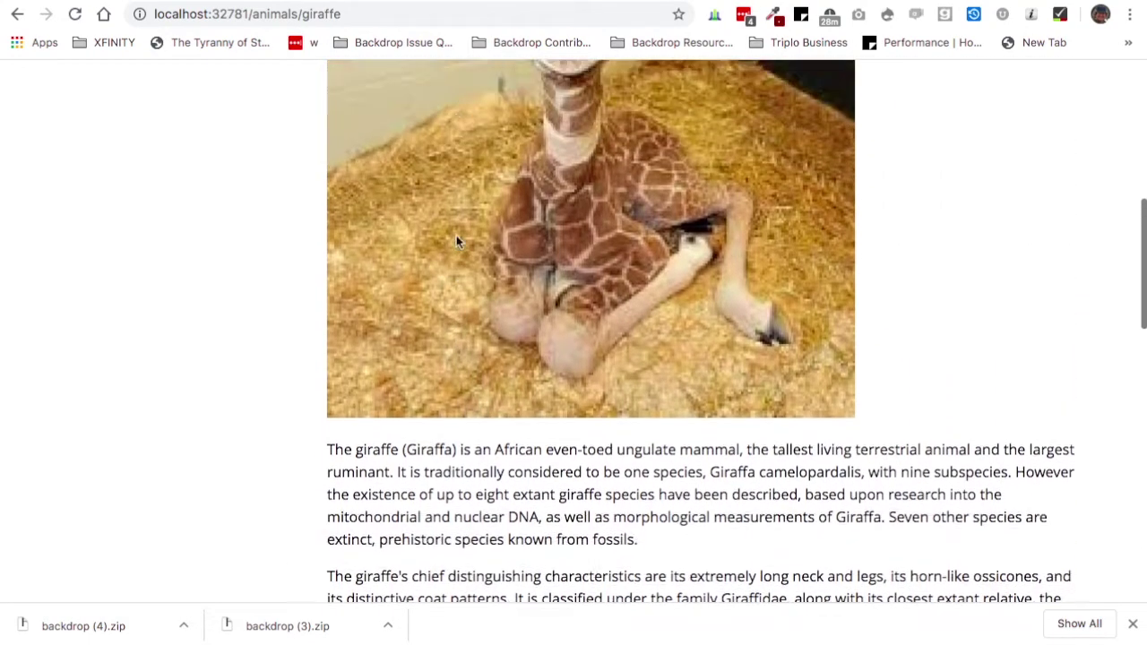
scroll(456, 237, "up", 6)
Remove the Main page content block from the Content region of the Animals layout and save the layout.
mouse_move(633, 79)
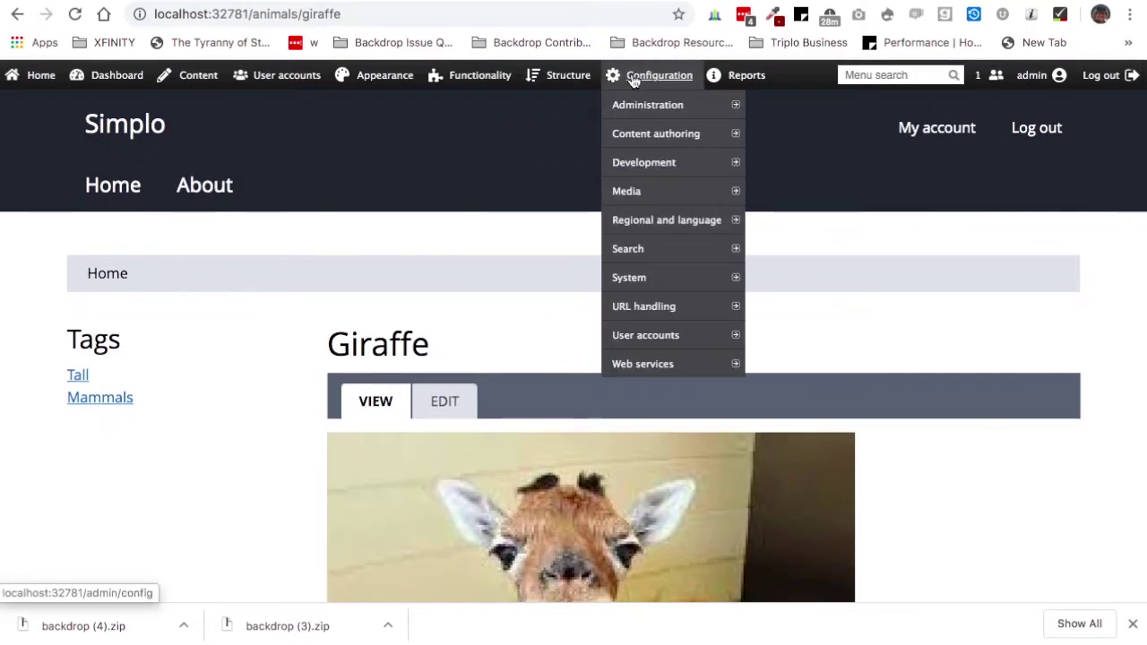
mouse_move(570, 81)
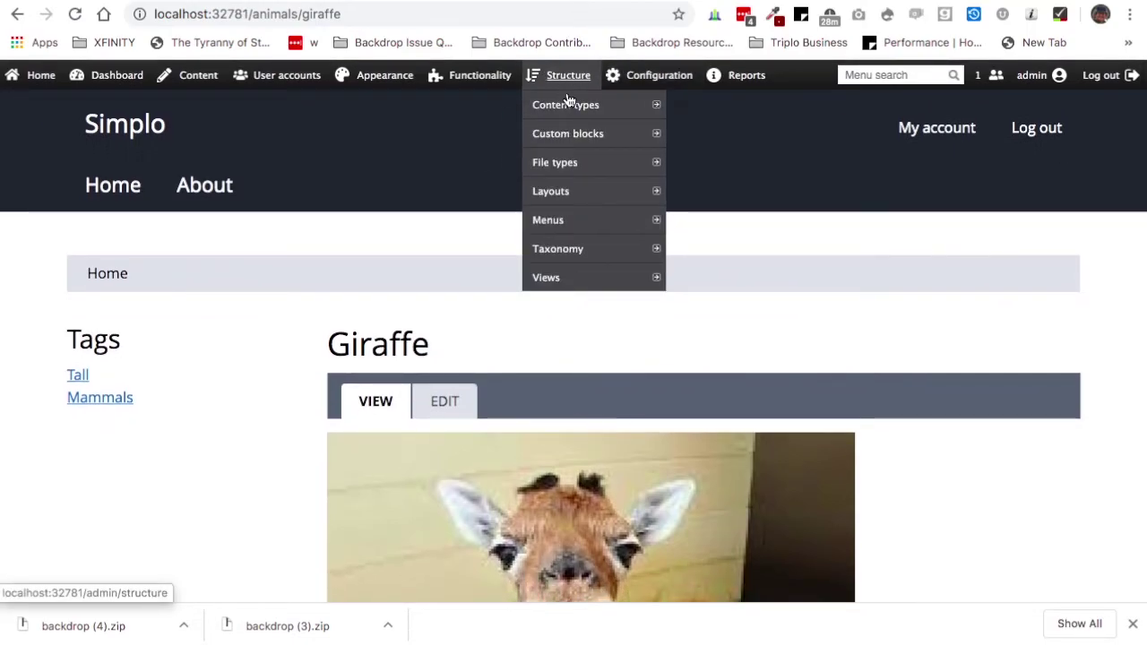
mouse_move(565, 190)
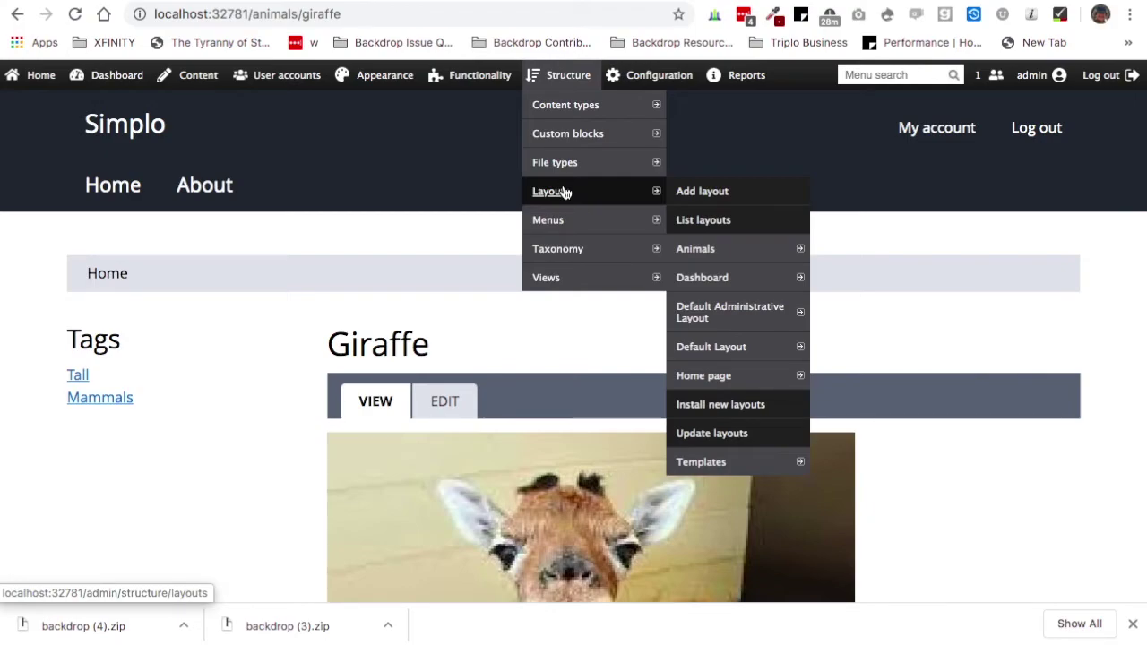
left_click(703, 251)
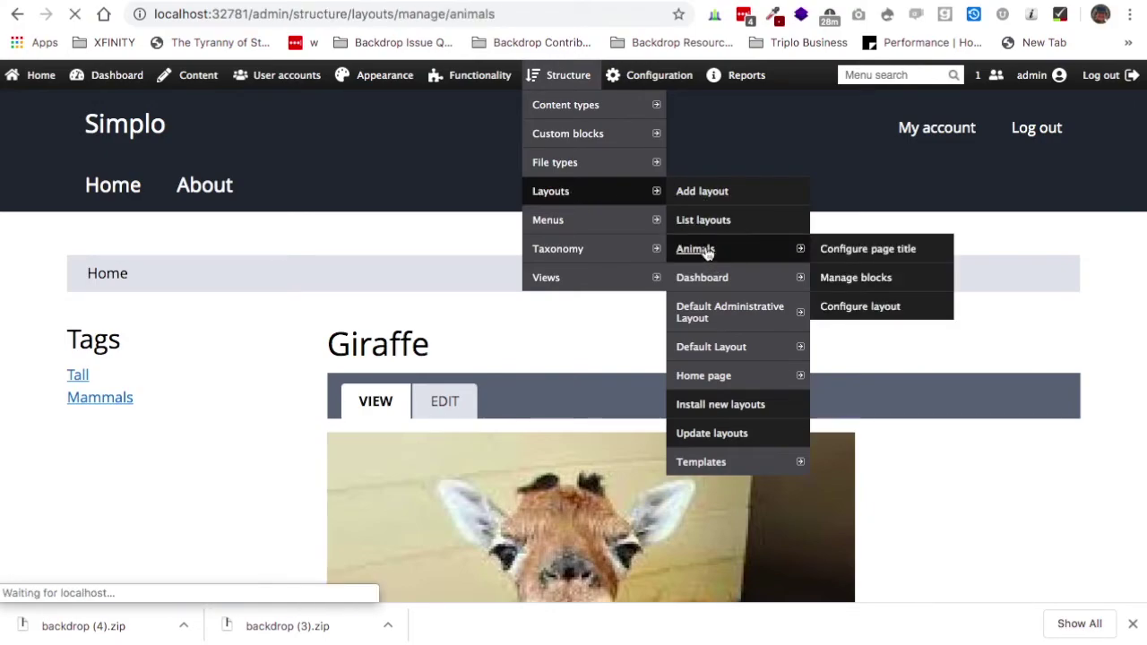
scroll(709, 253, "down", 5)
scroll(709, 253, "down", 2)
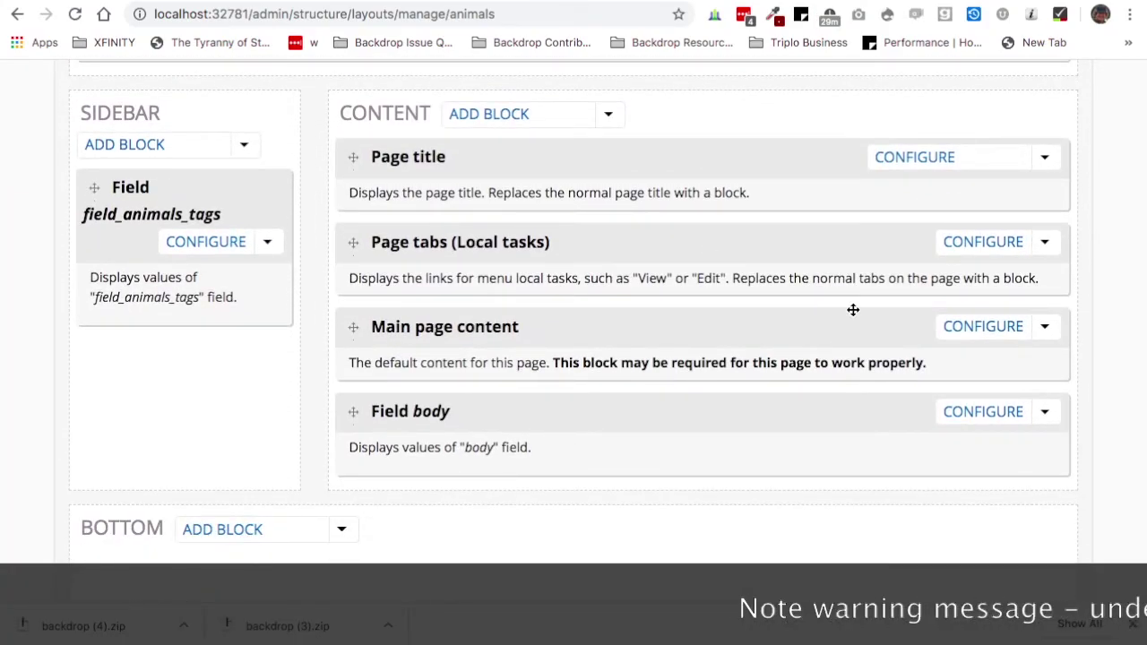
left_click(1044, 331)
left_click(999, 355)
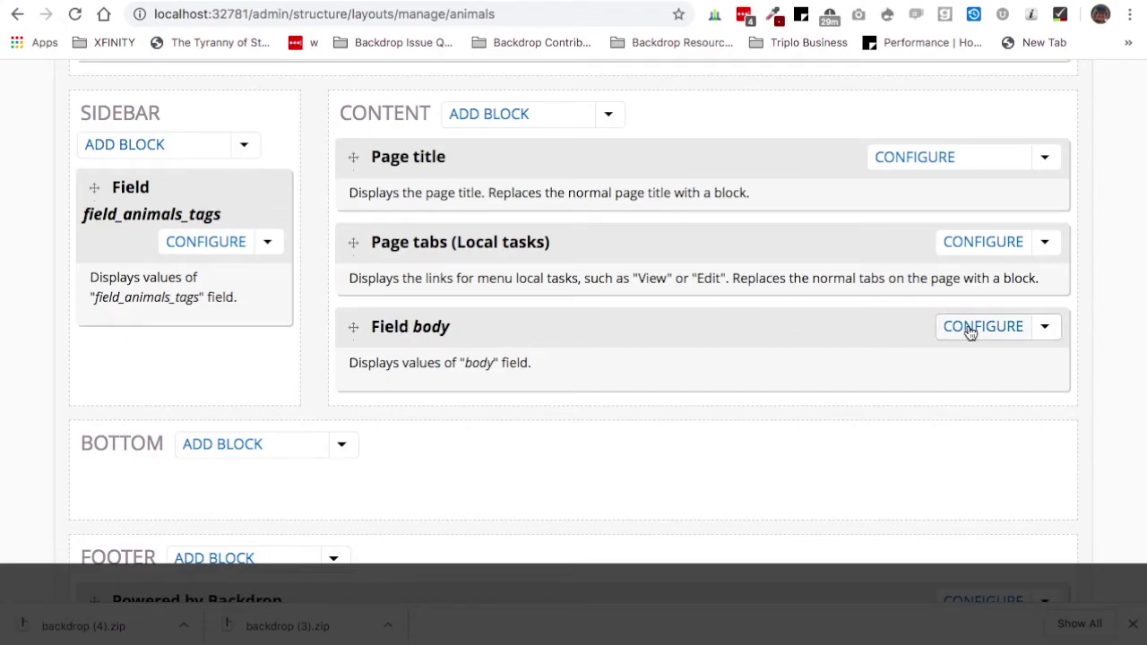
key("super+r")
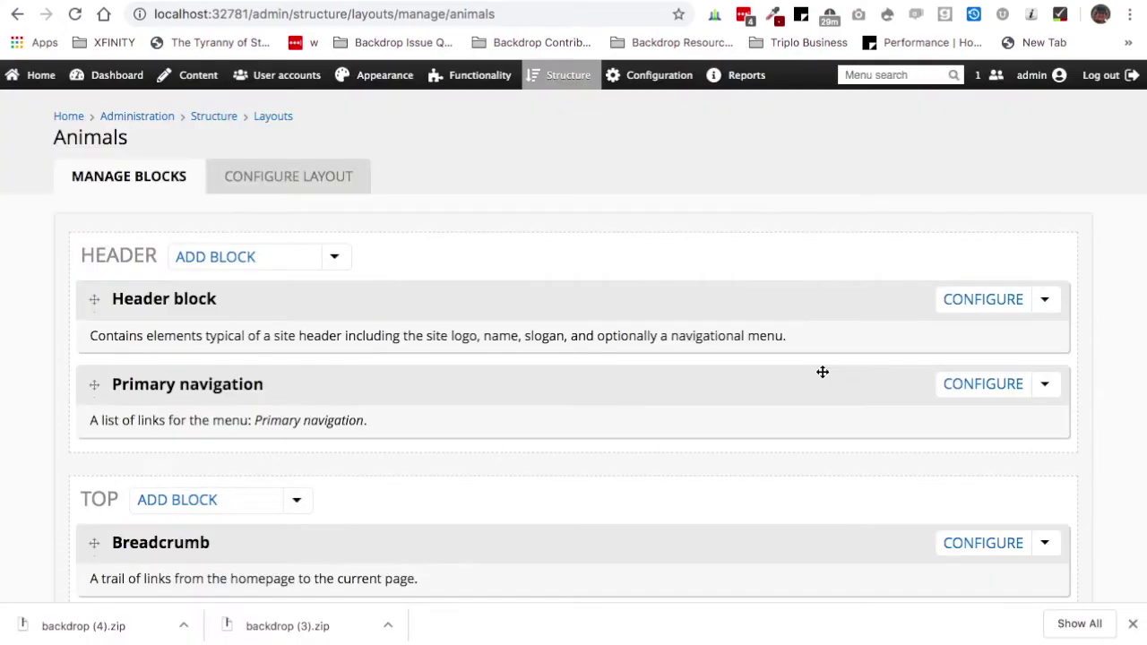
scroll(821, 377, "down", 10)
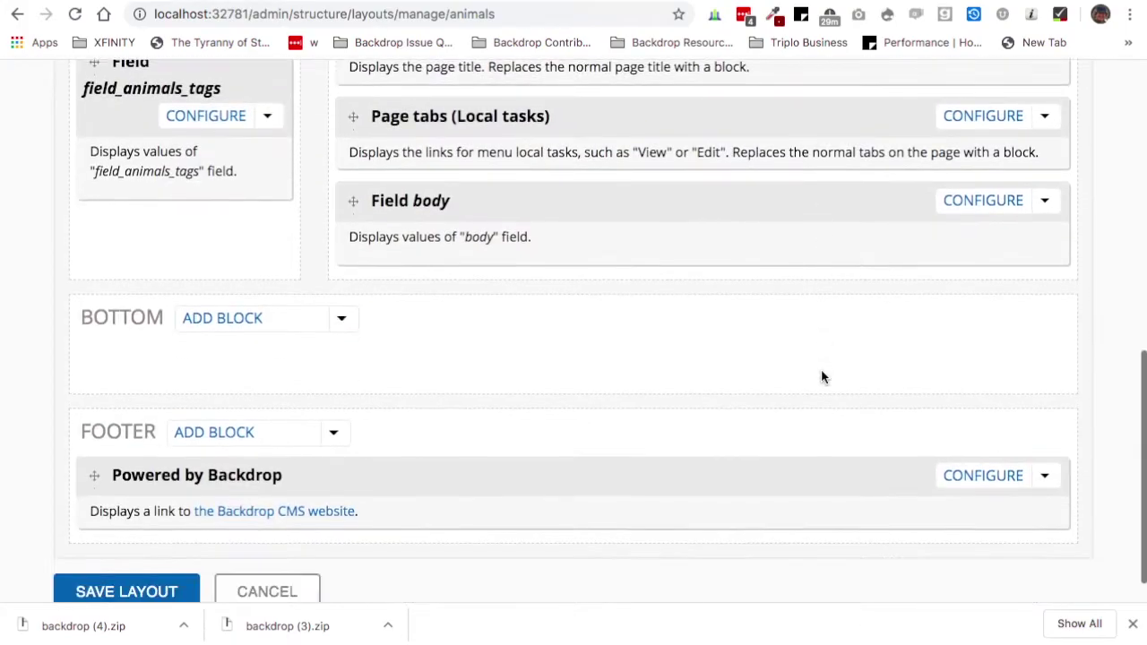
left_click(146, 574)
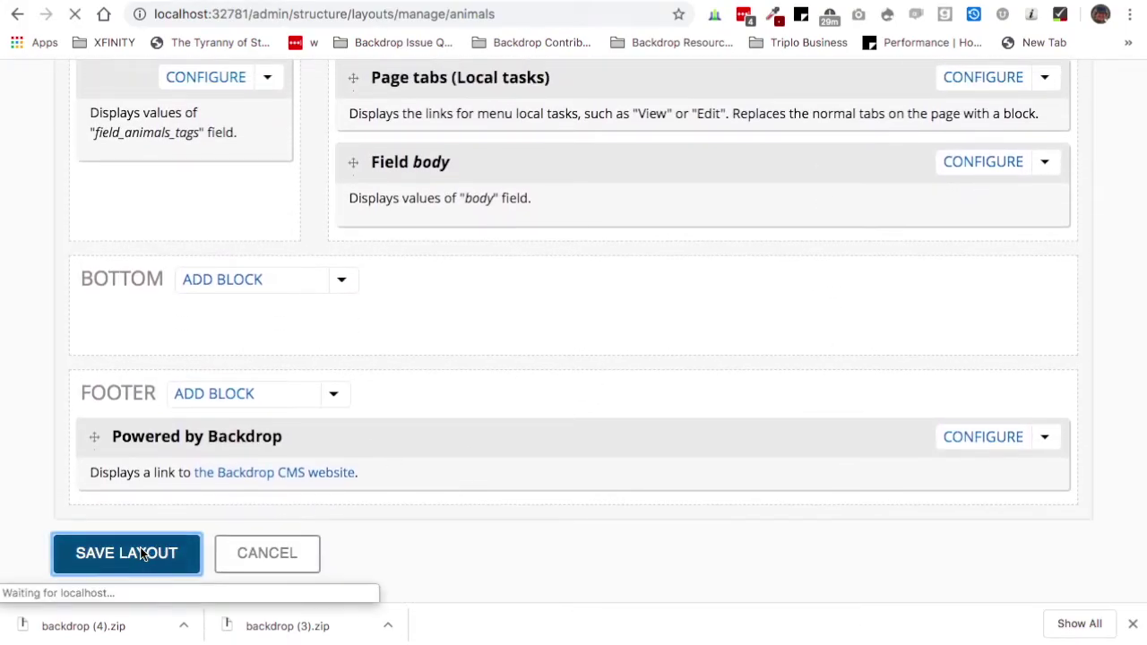
Review the Giraffe post's title, body text and sidebar tags without the Main page content block.
scroll(377, 451, "down", 1)
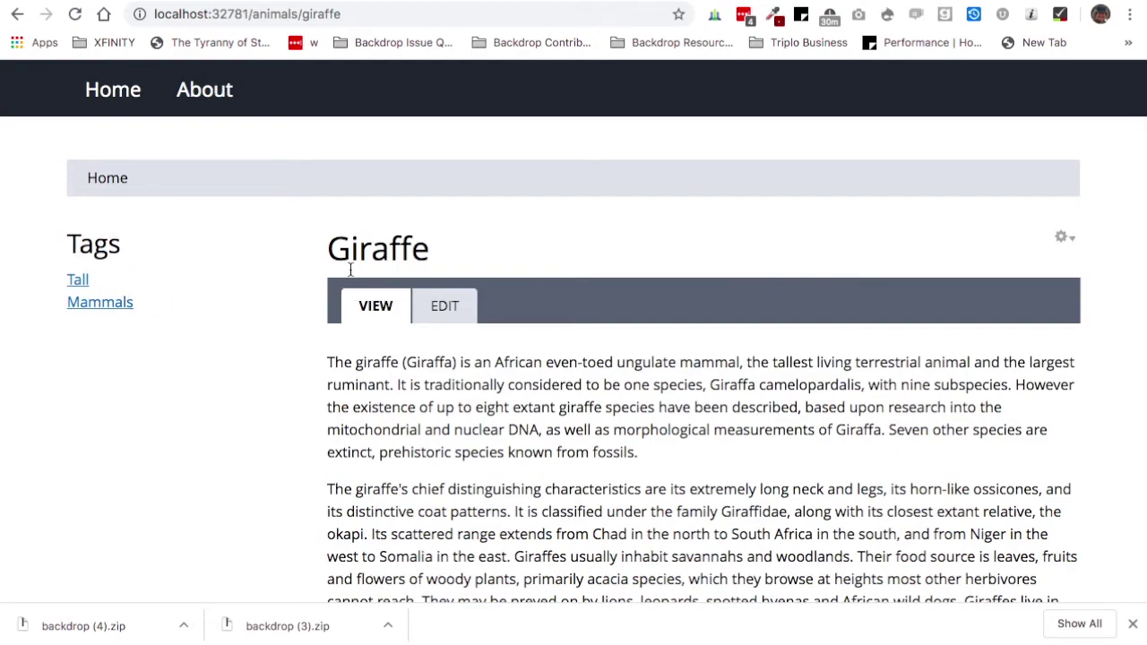
scroll(399, 358, "down", 2)
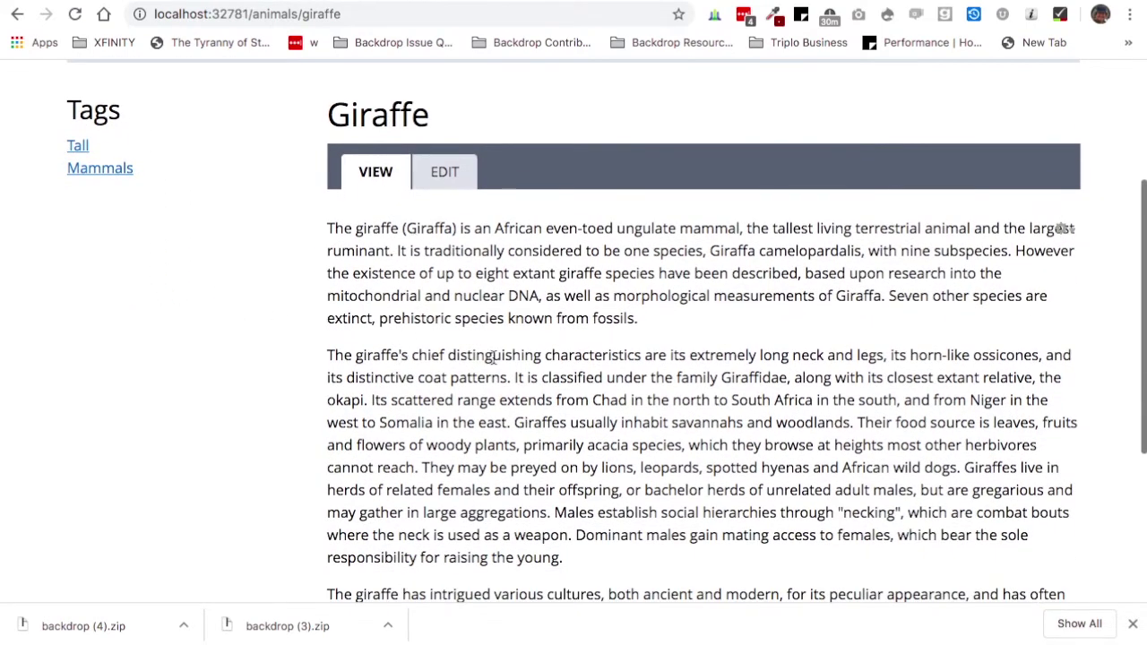
scroll(459, 351, "down", 4)
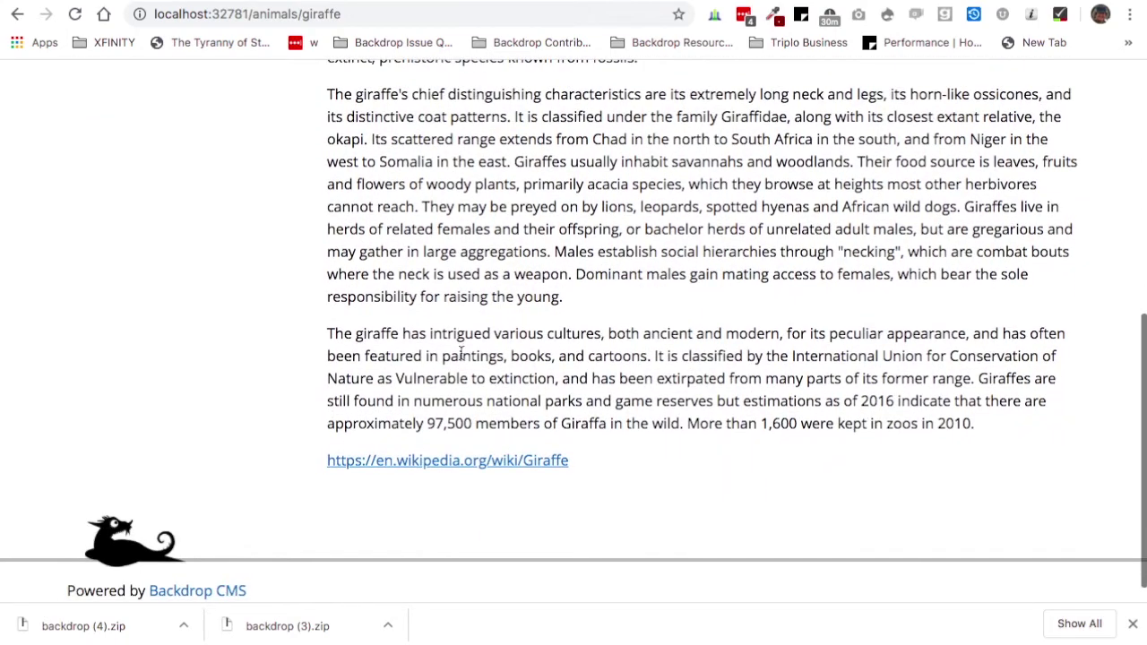
scroll(443, 476, "up", 5)
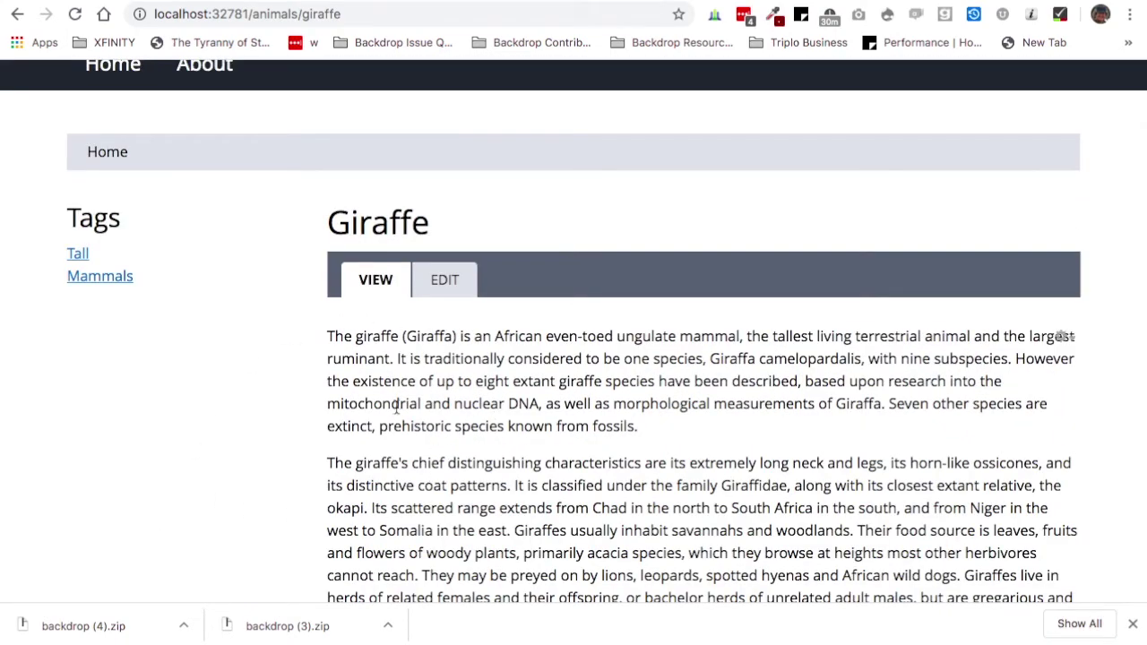
scroll(402, 405, "down", 3)
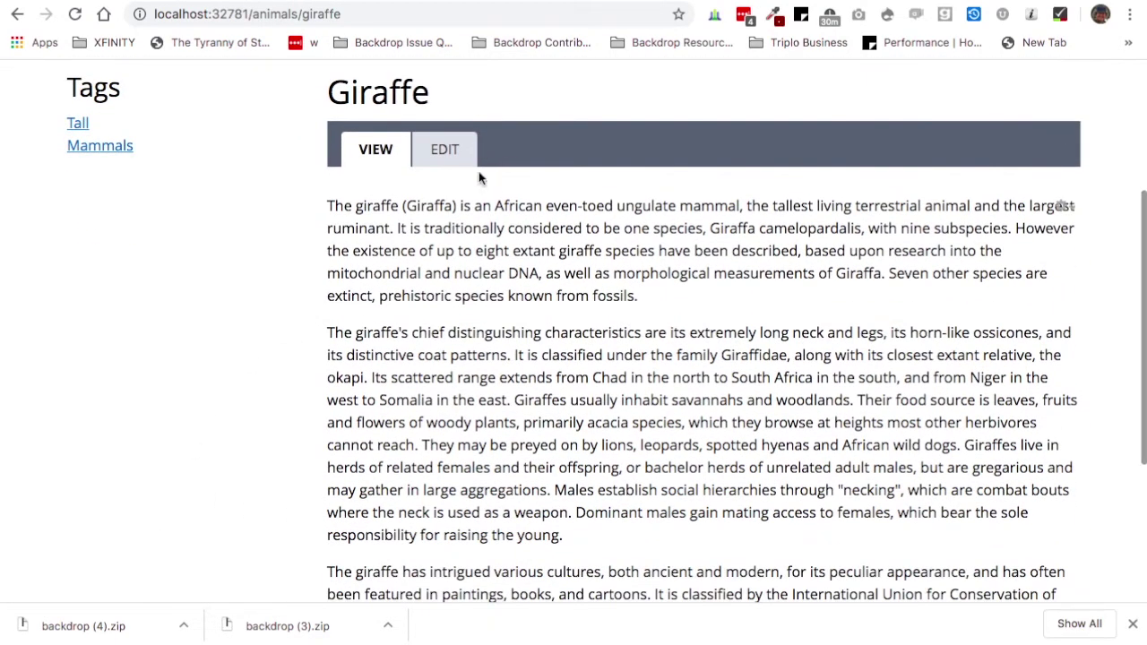
scroll(508, 367, "down", 4)
scroll(508, 368, "up", 7)
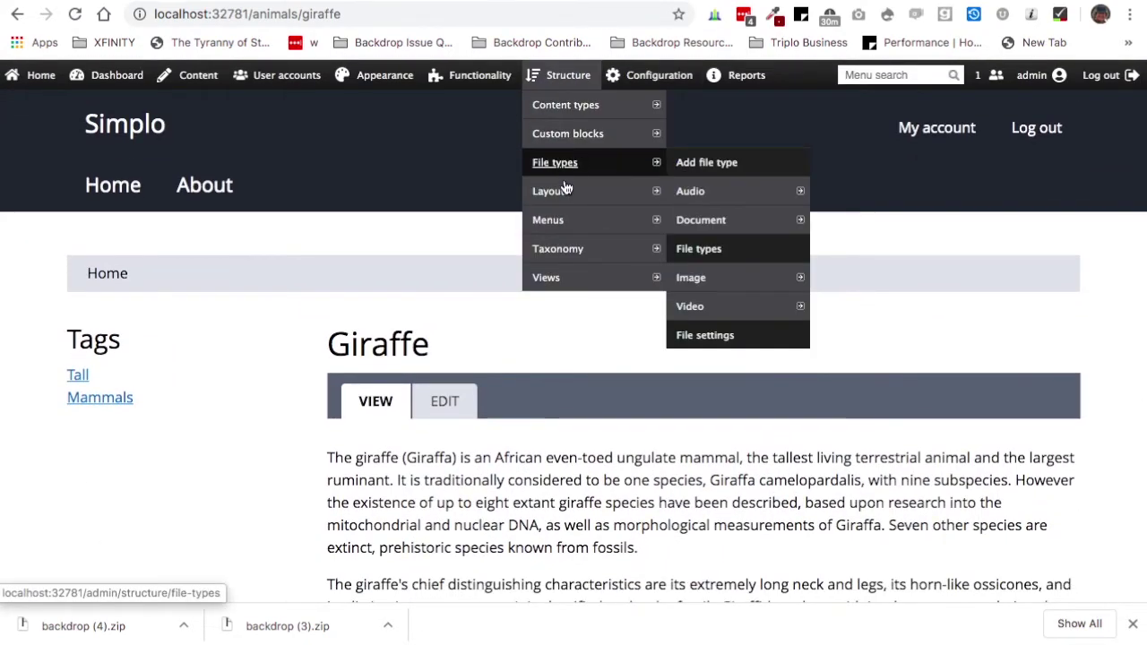
Open the Animals layout and start adding an Image (field_image) field block to the Content region, with block title type None.
mouse_move(564, 199)
left_click(706, 254)
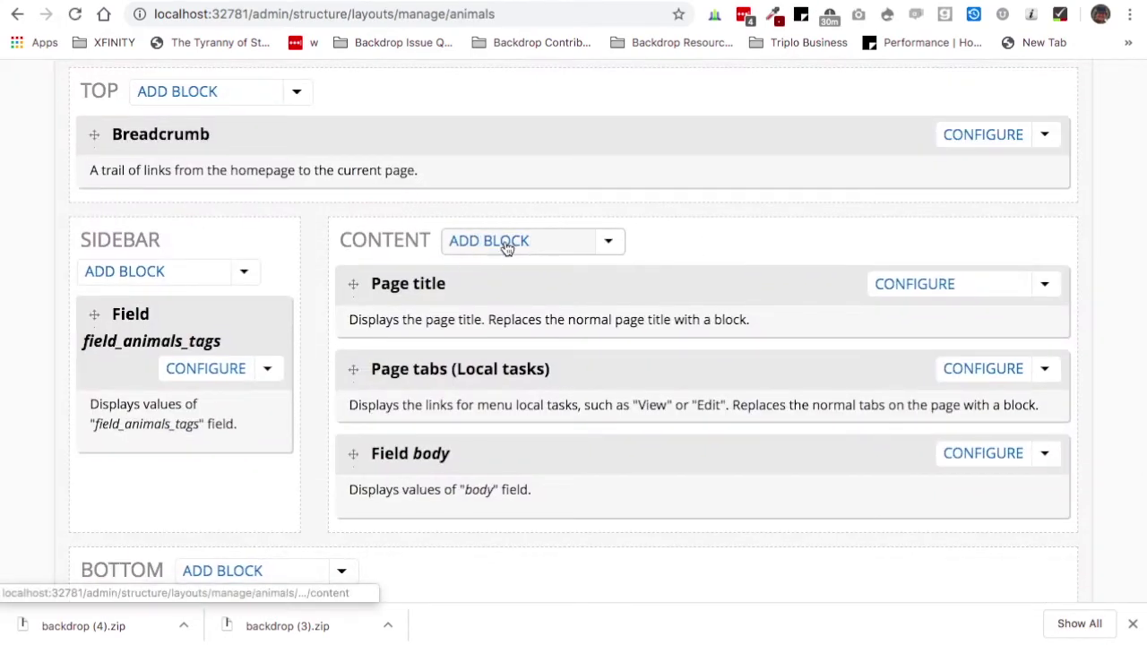
left_click(504, 246)
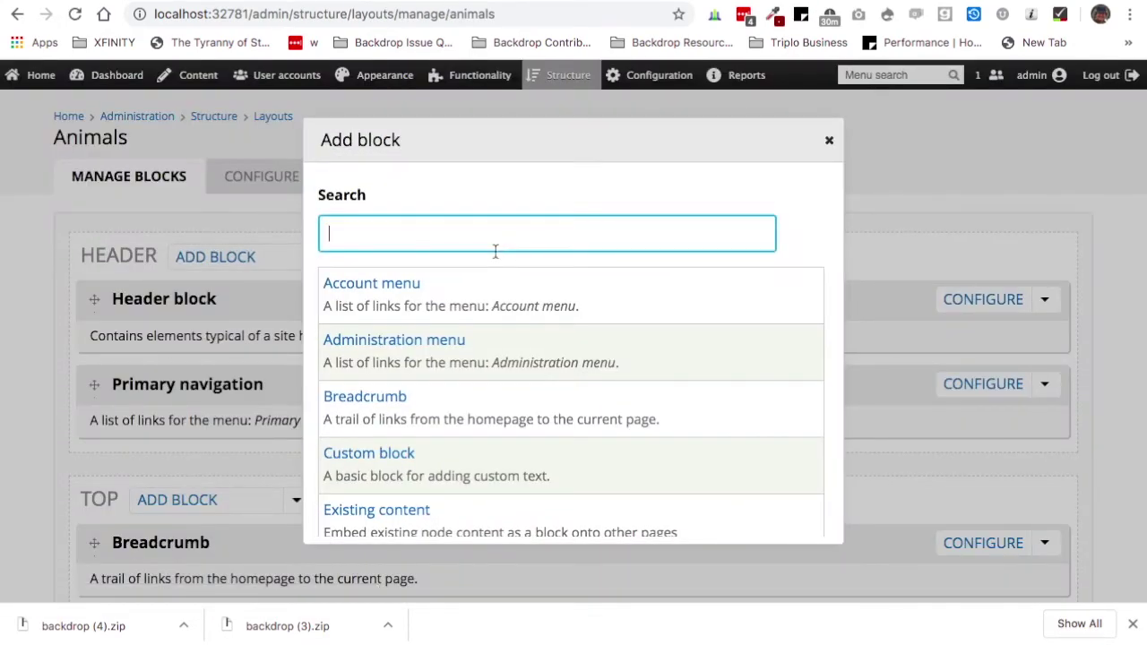
type("ima")
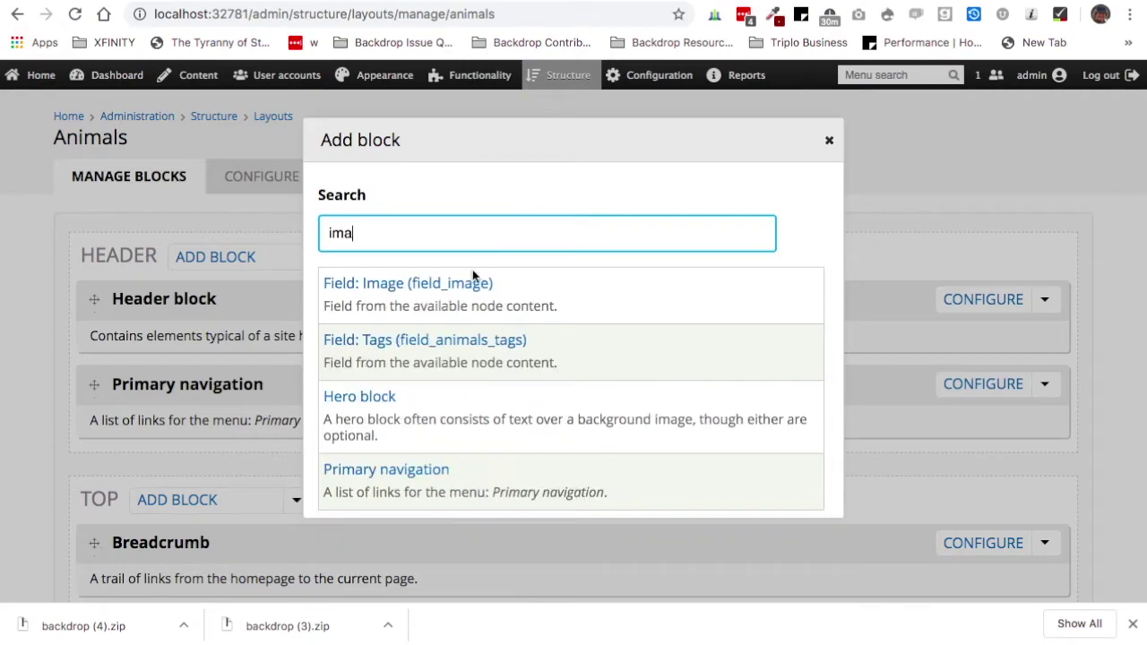
left_click(436, 285)
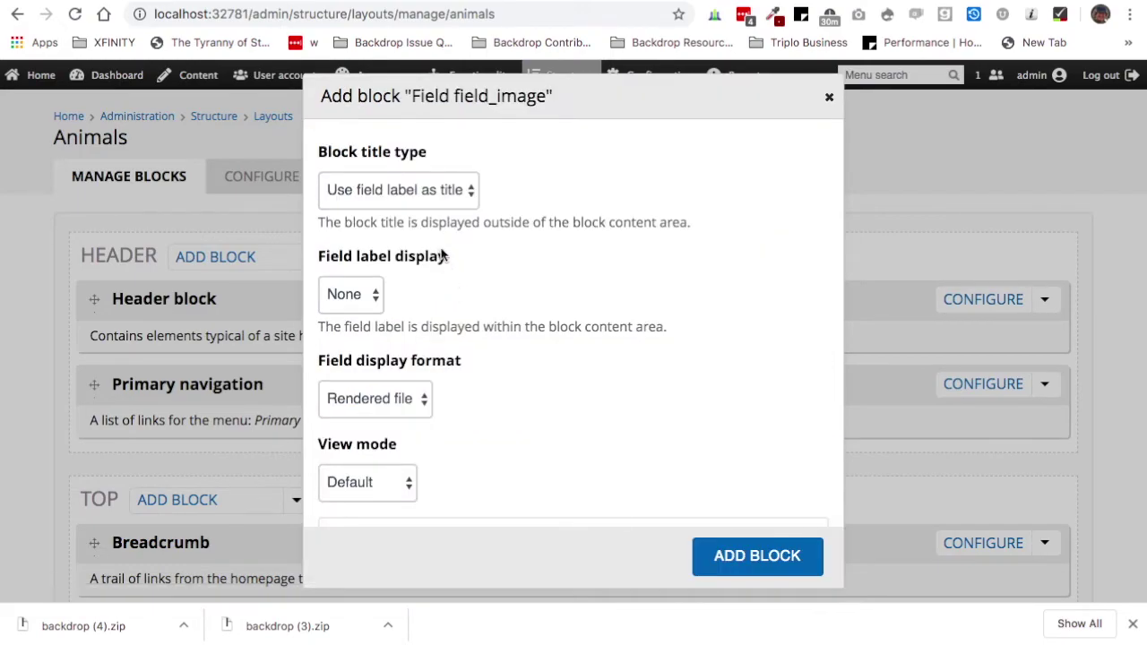
left_click(435, 191)
left_click(433, 230)
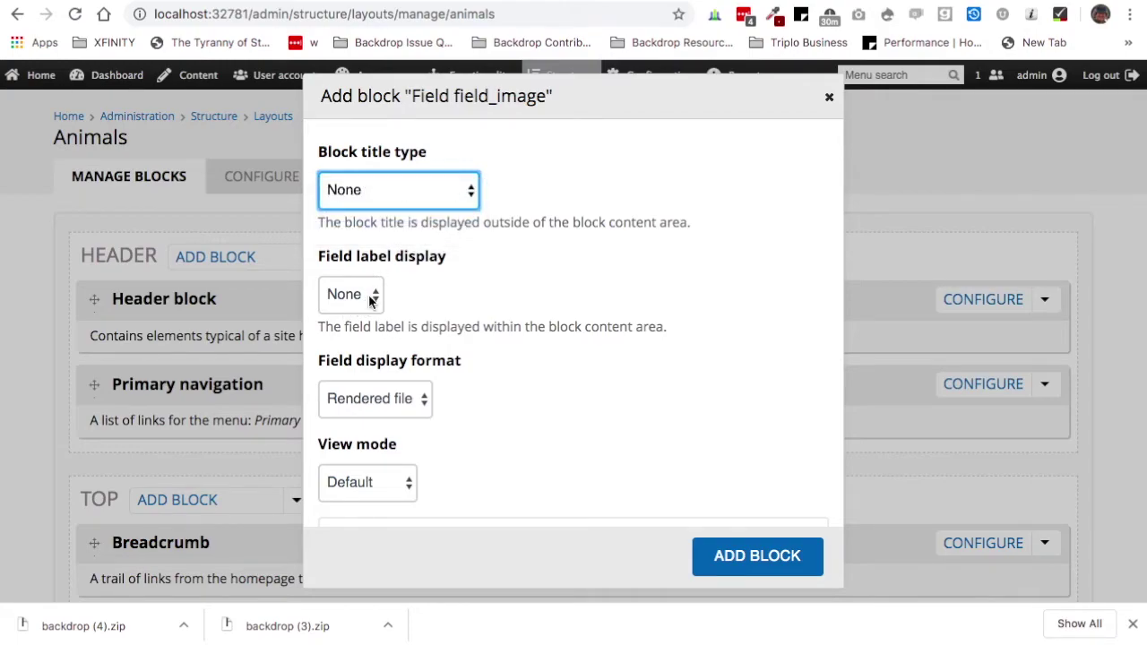
Set the Content image block's field display format to Image and its image style to Large (800x600), and add the block.
scroll(394, 409, "down", 3)
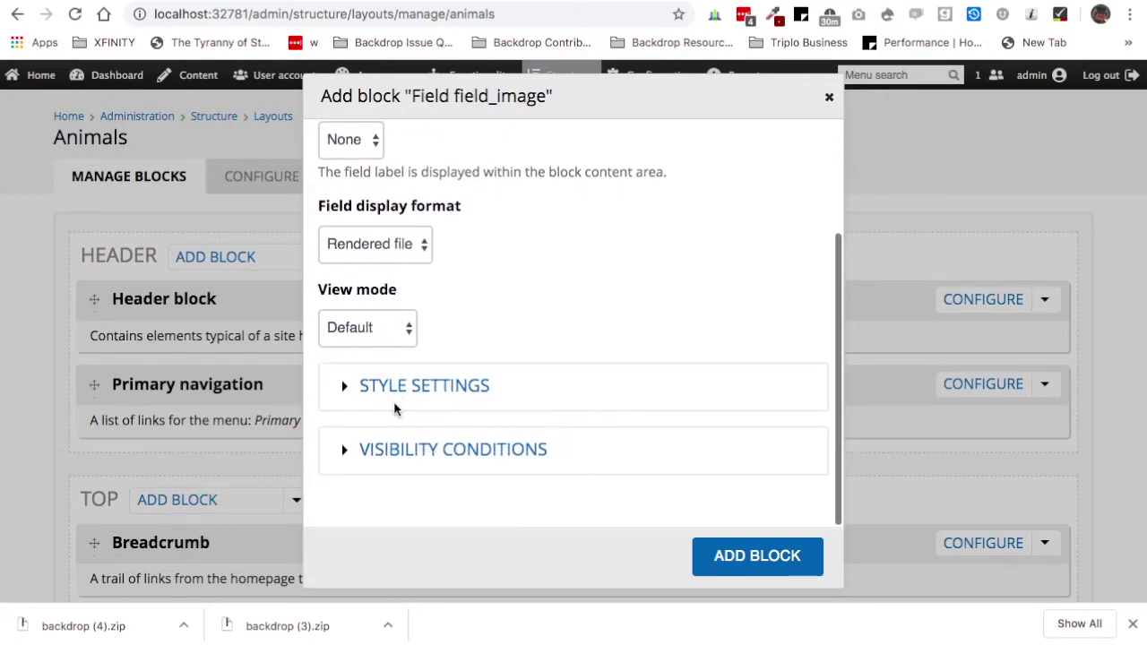
left_click(393, 250)
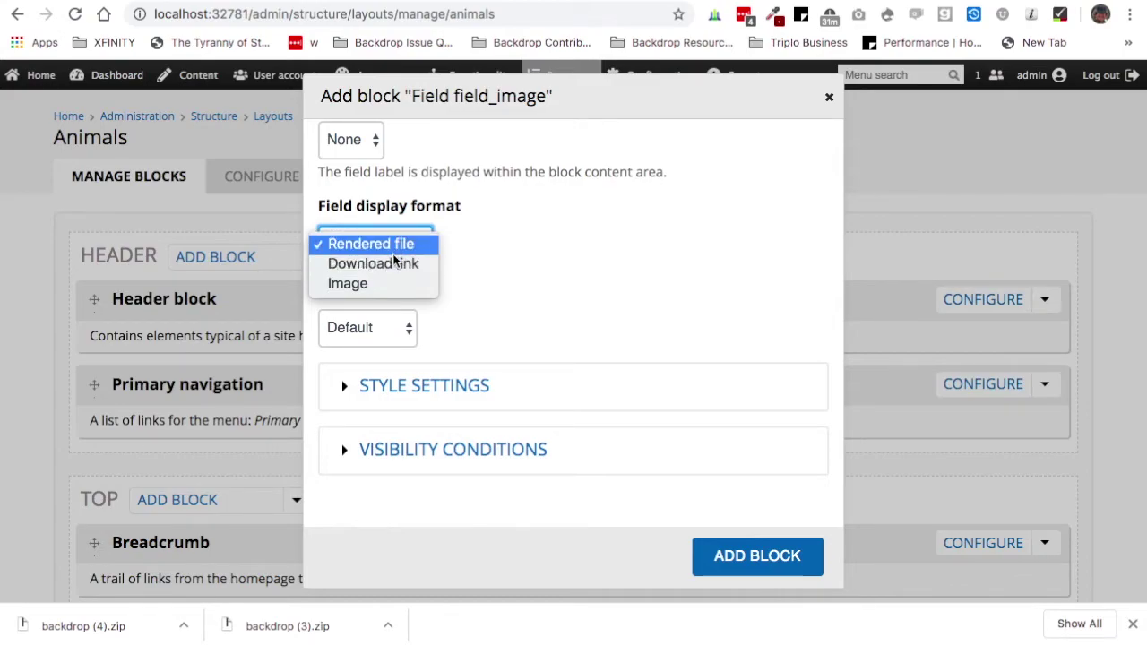
left_click(381, 284)
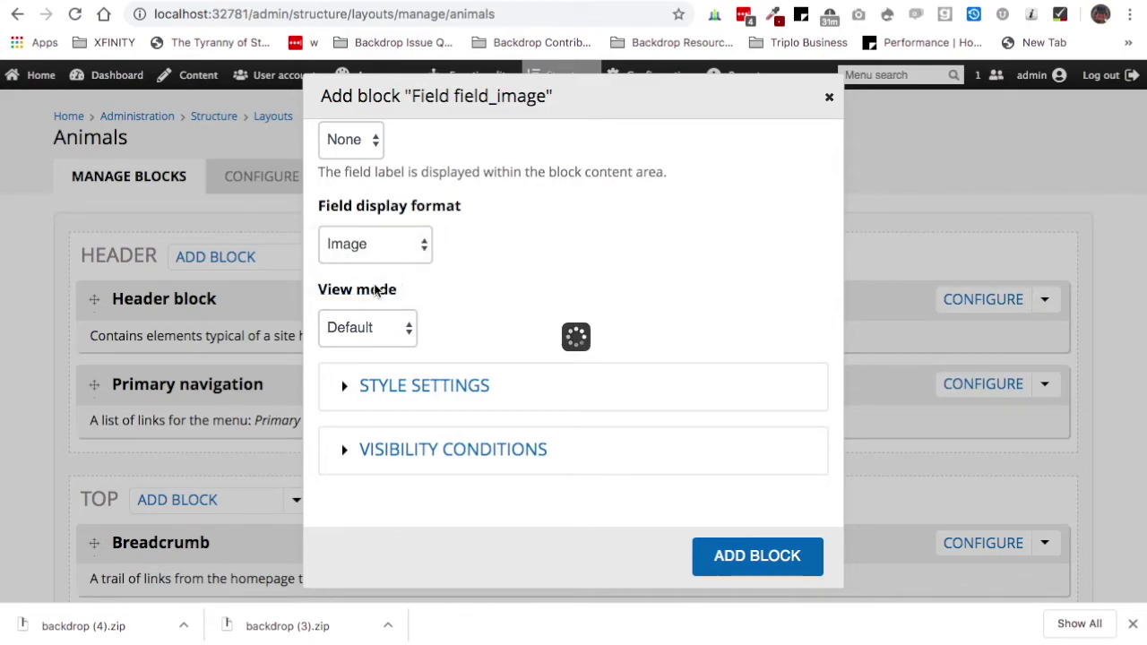
scroll(426, 332, "down", 2)
left_click(421, 264)
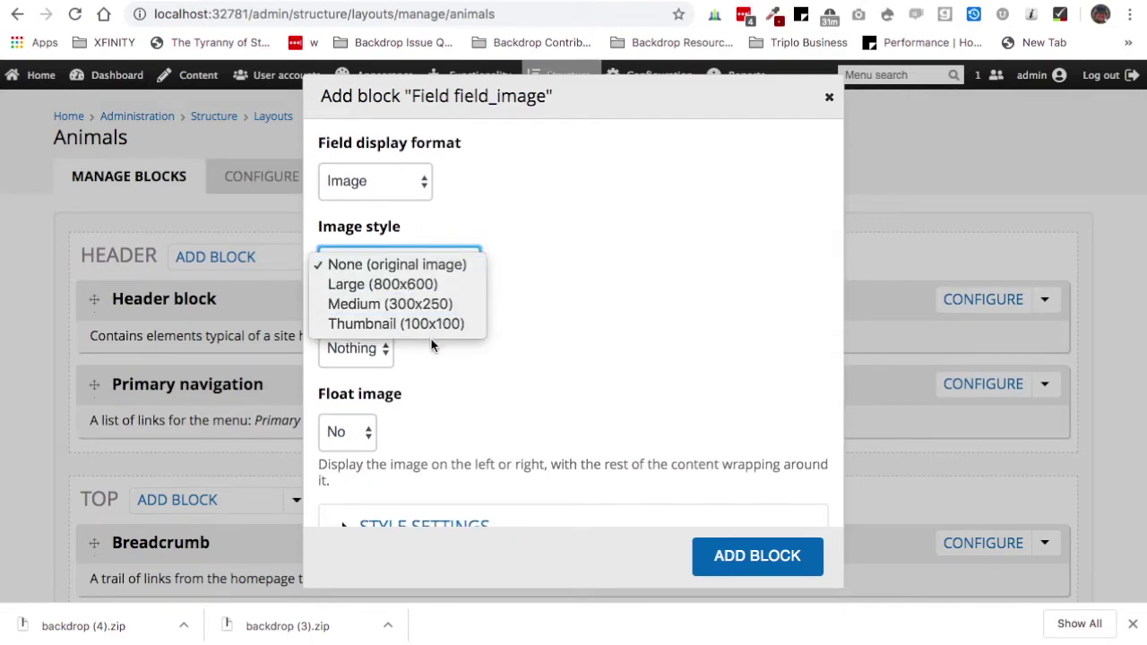
left_click(411, 284)
scroll(547, 443, "down", 3)
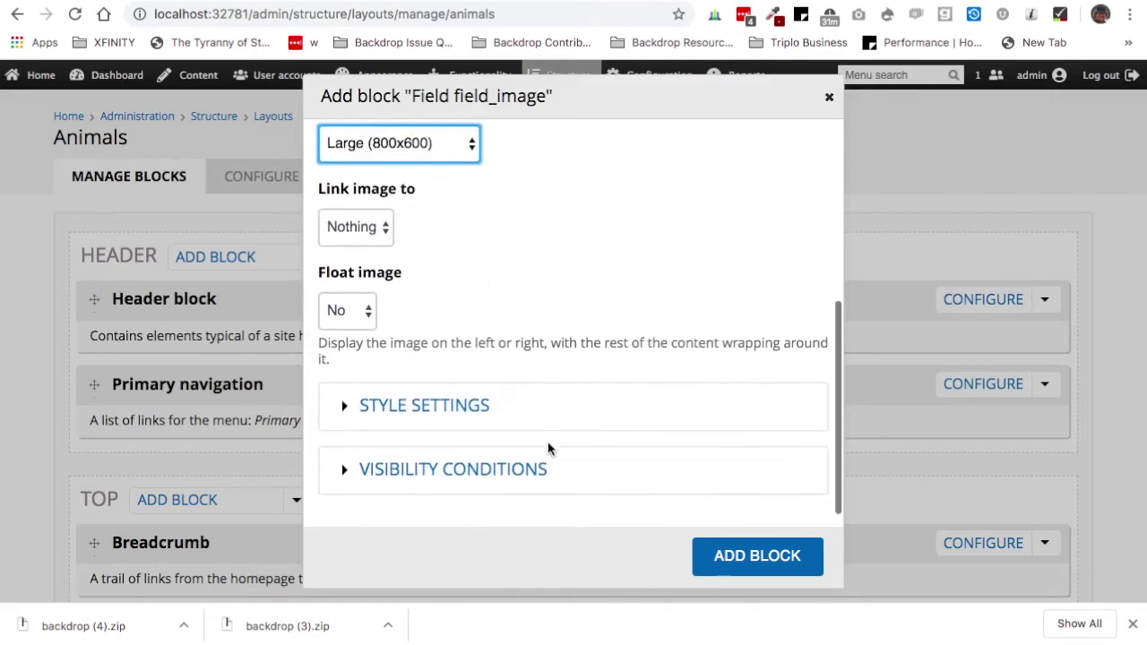
left_click(756, 556)
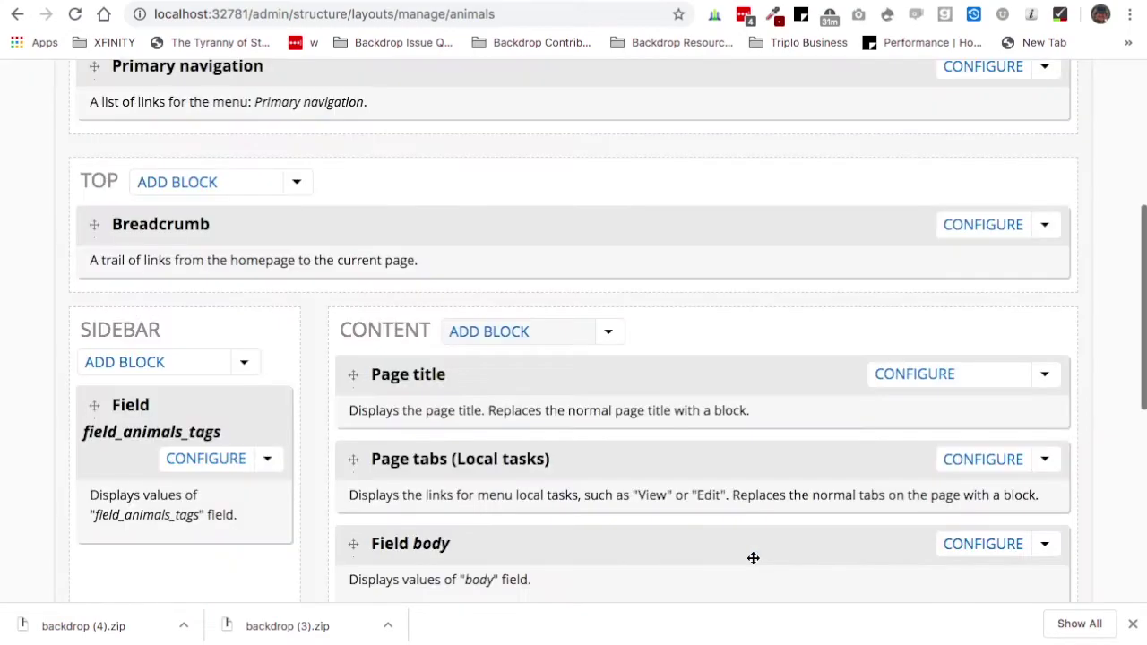
Start adding an Image (field_image) field block to the Sidebar region, with field display format Image and block title type None.
scroll(753, 557, "down", 3)
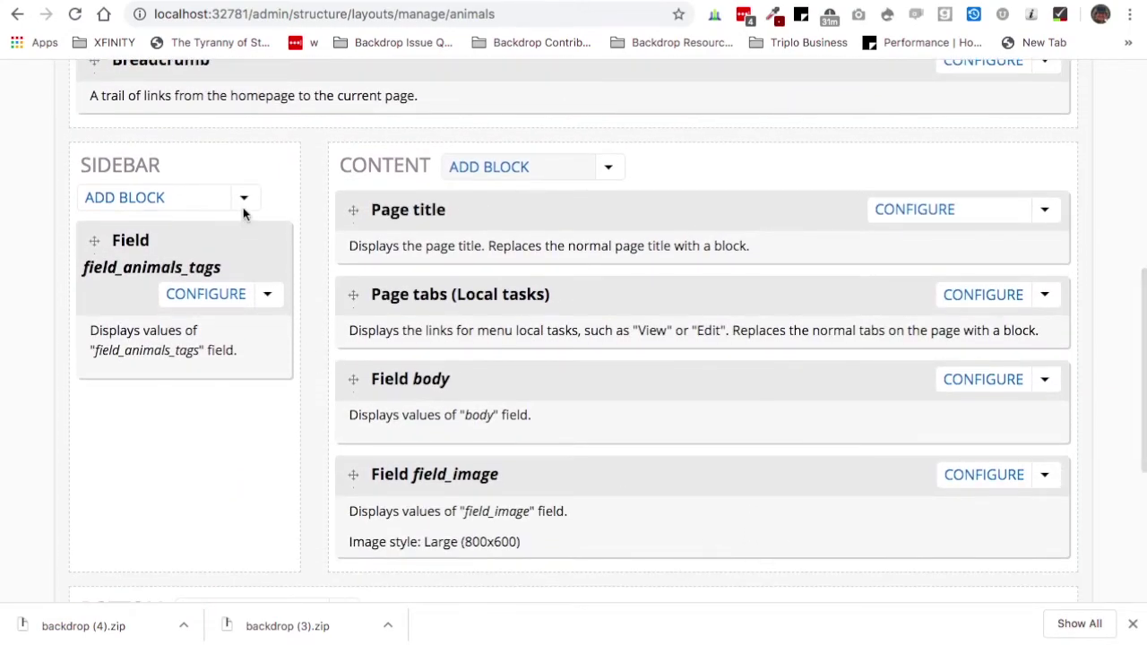
left_click(245, 204)
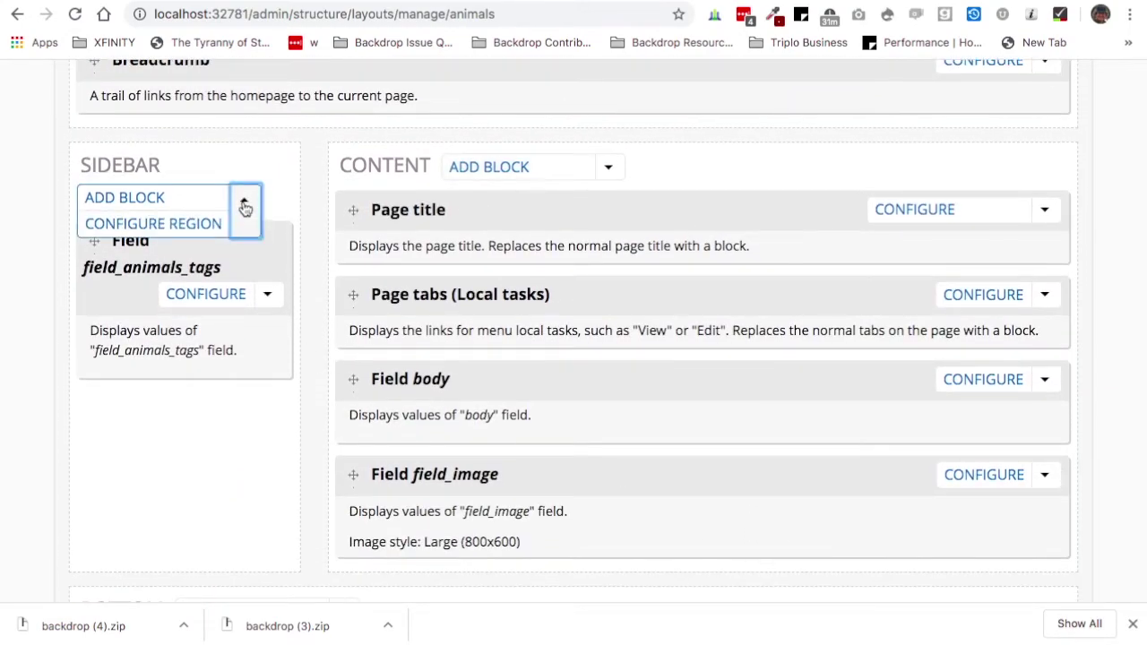
left_click(156, 200)
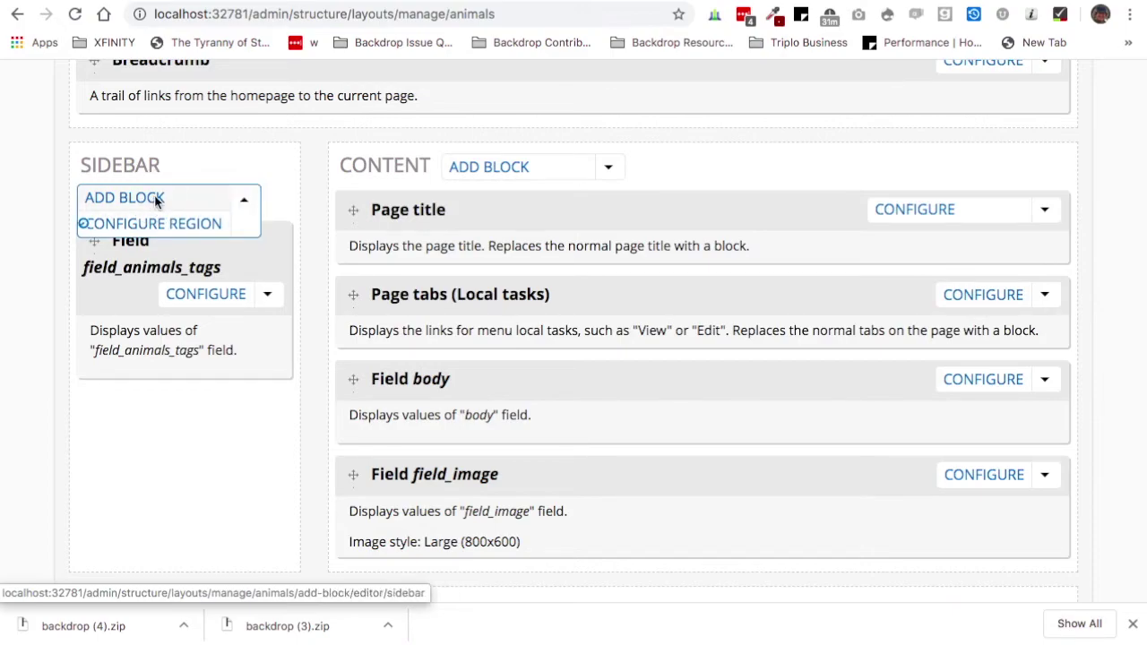
type("image")
left_click(357, 285)
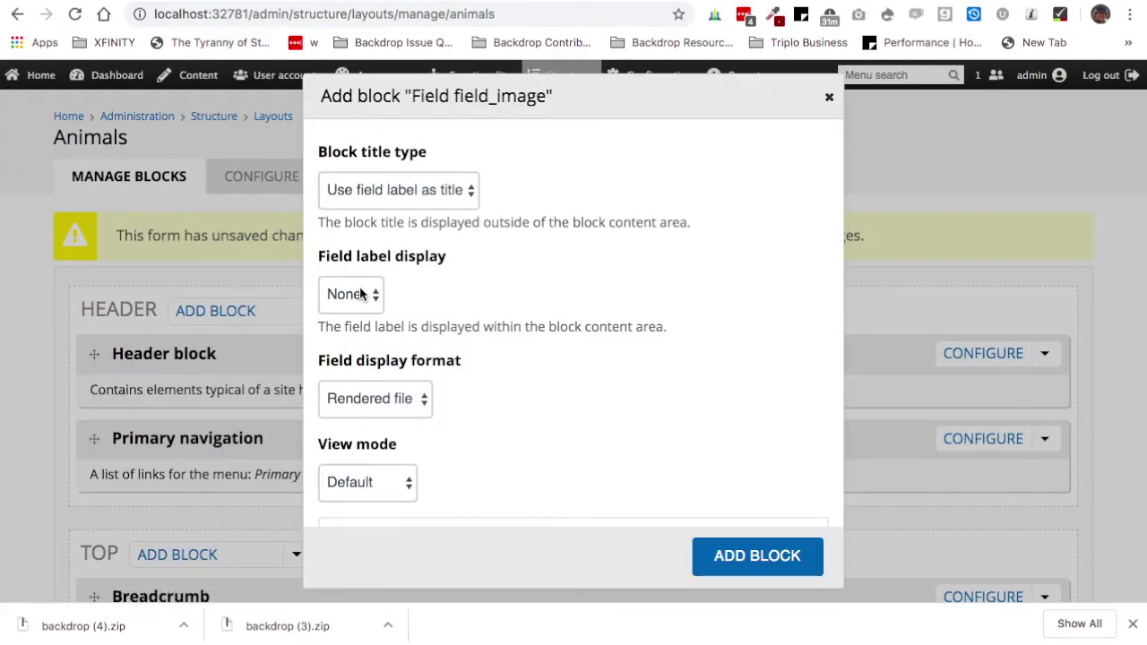
left_click(398, 400)
left_click(397, 438)
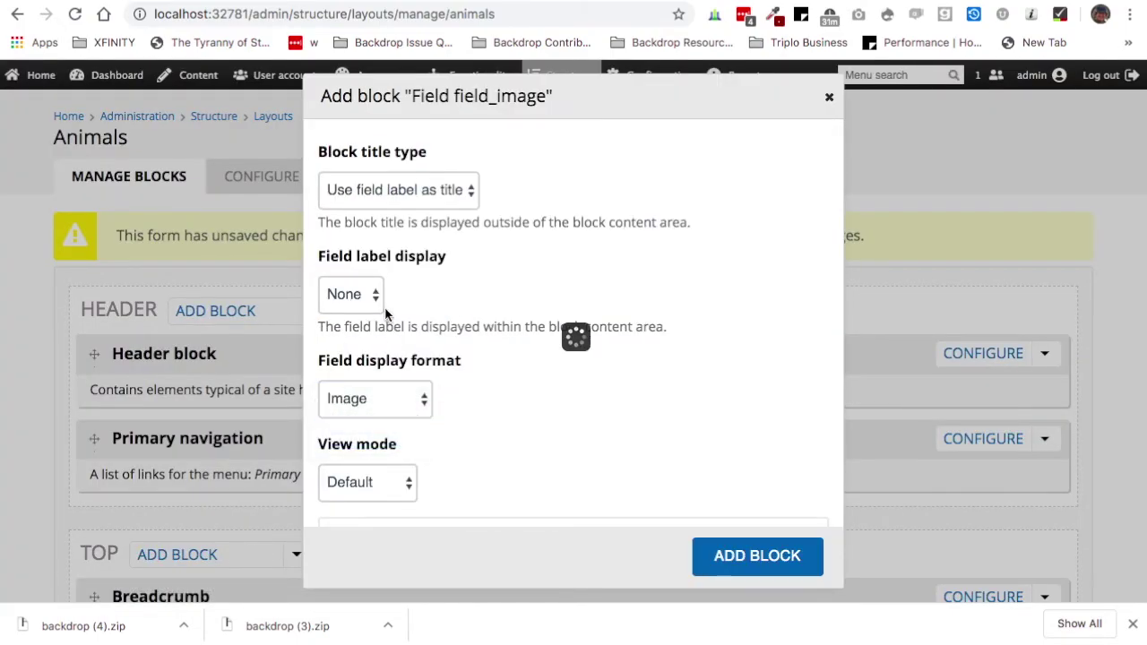
left_click(398, 190)
left_click(394, 229)
Set the Sidebar image block's image style to Thumbnail (100x100), add the block and save the layout.
scroll(491, 404, "down", 5)
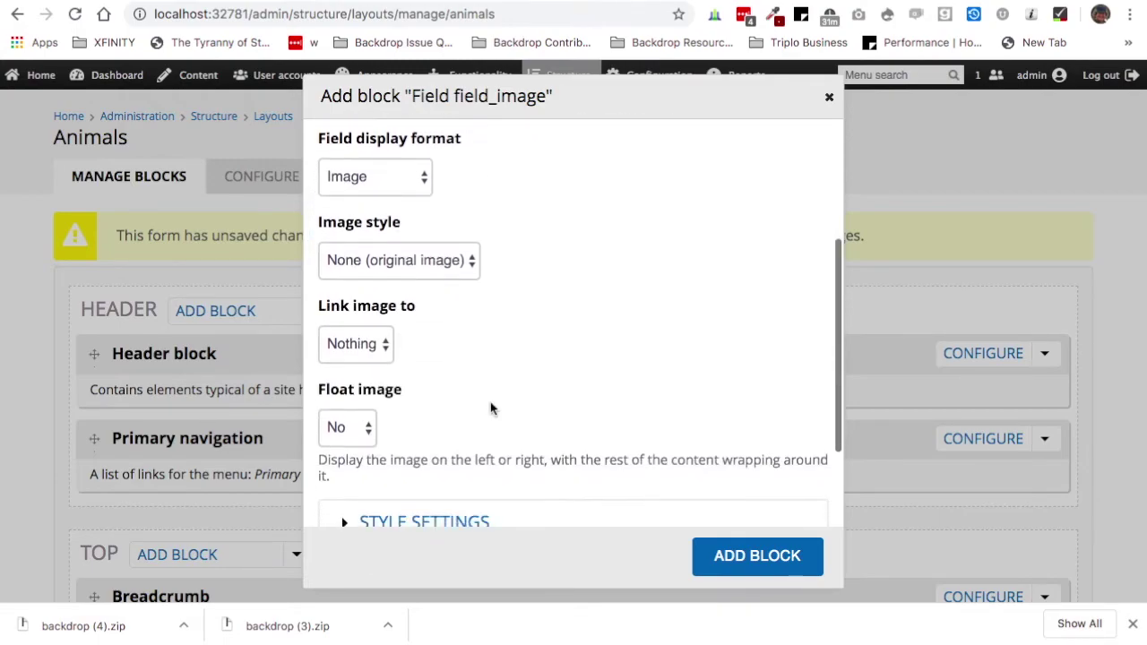
left_click(418, 260)
left_click(417, 319)
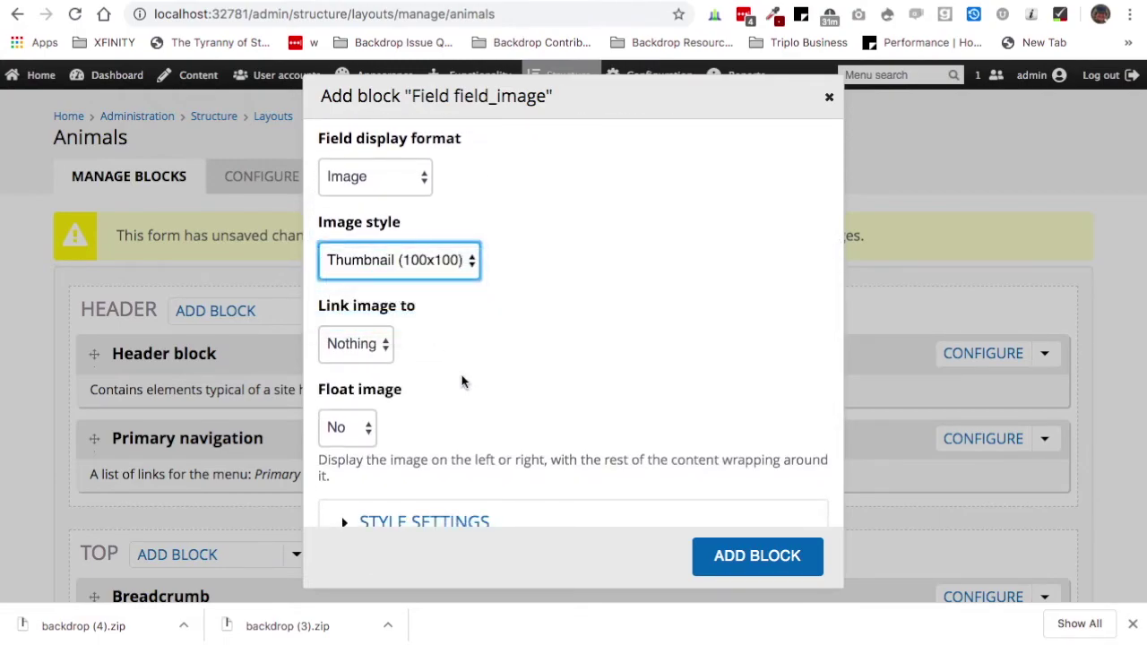
scroll(530, 450, "down", 3)
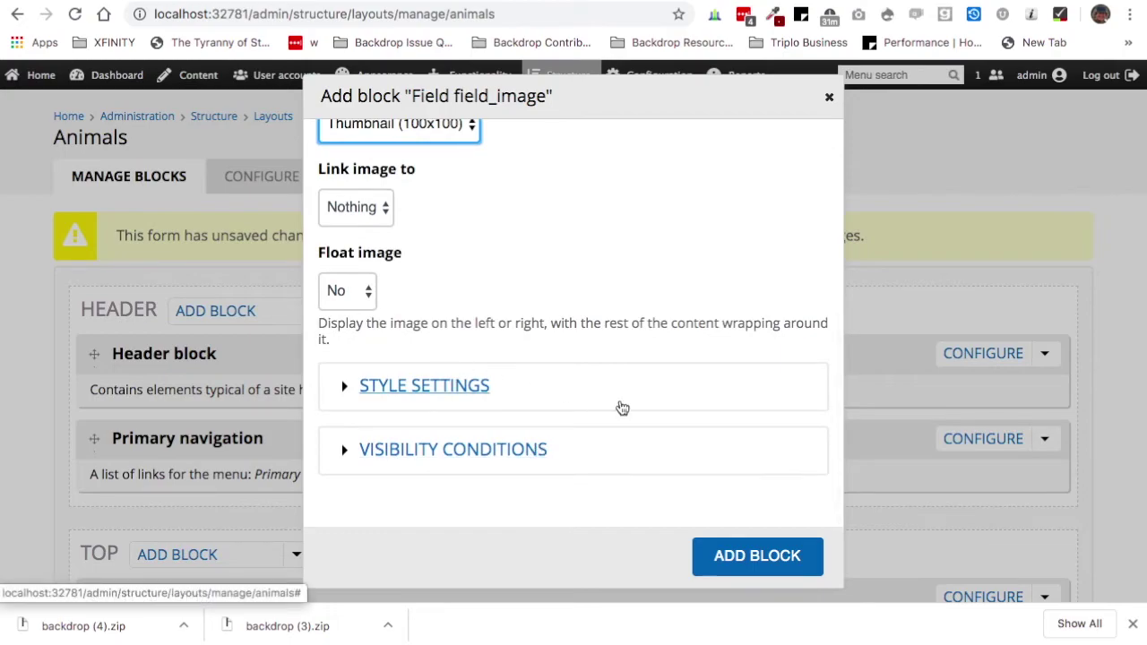
left_click(757, 555)
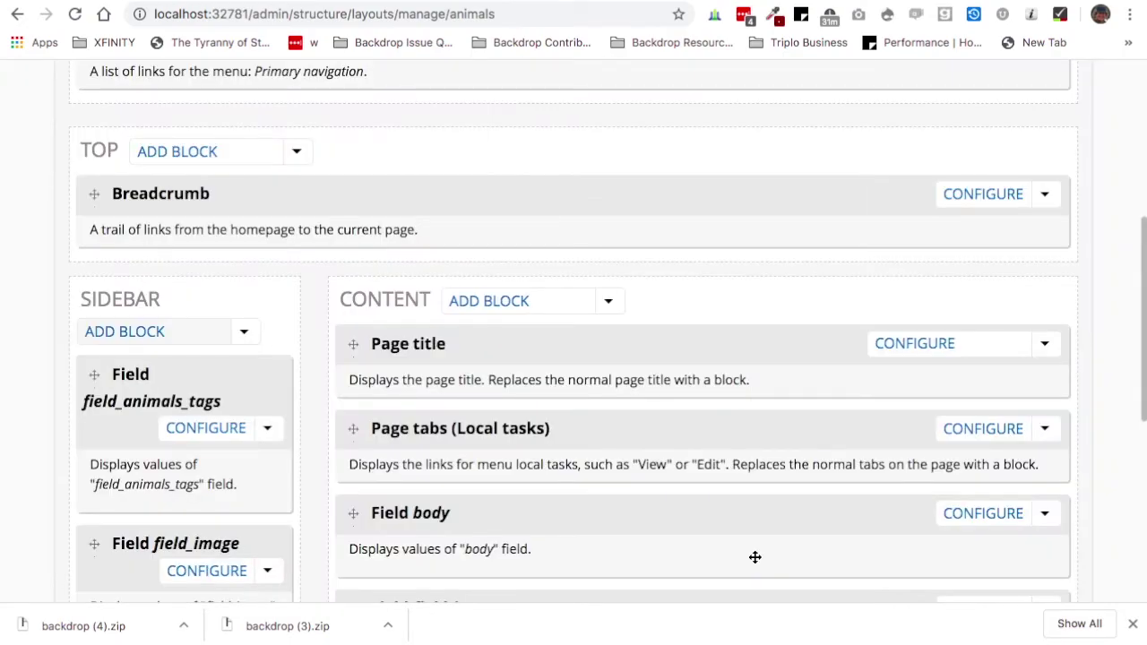
scroll(756, 556, "down", 4)
scroll(753, 562, "down", 2)
left_click(141, 554)
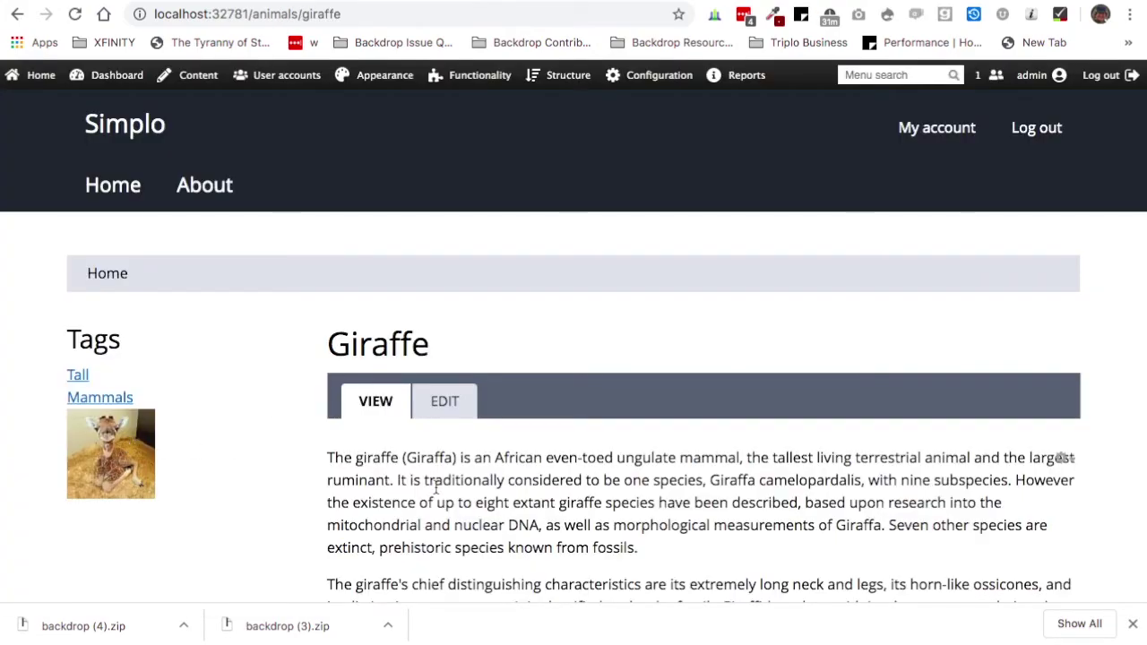
Review the Giraffe post's thumbnail in the sidebar and the large image below the body text.
scroll(437, 488, "down", 3)
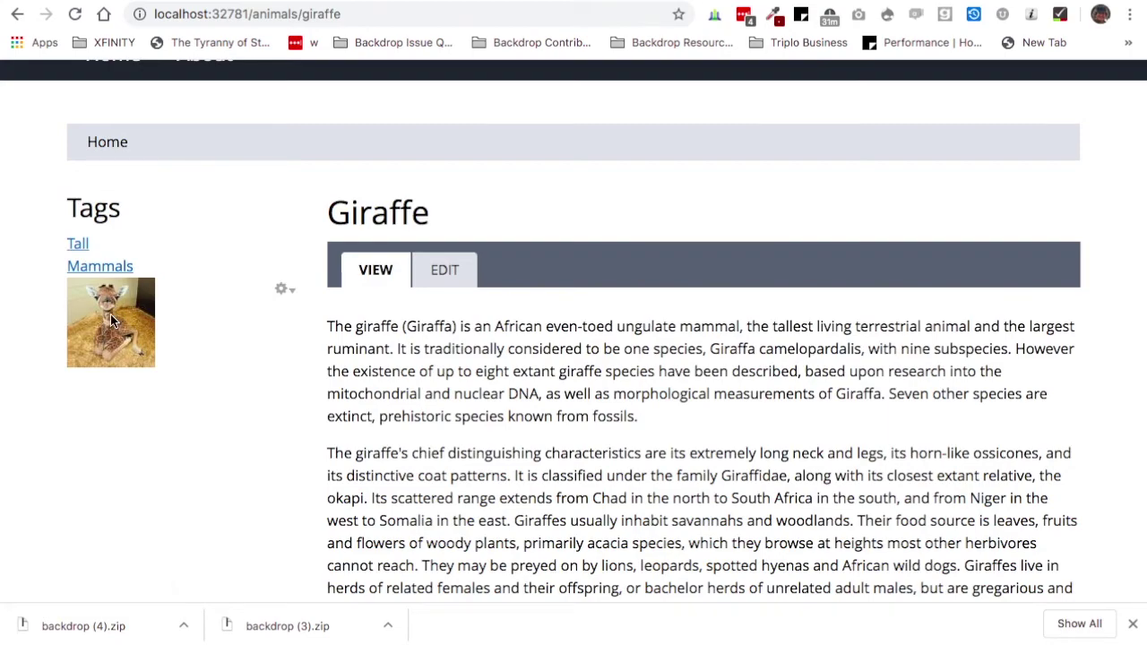
scroll(397, 410, "down", 10)
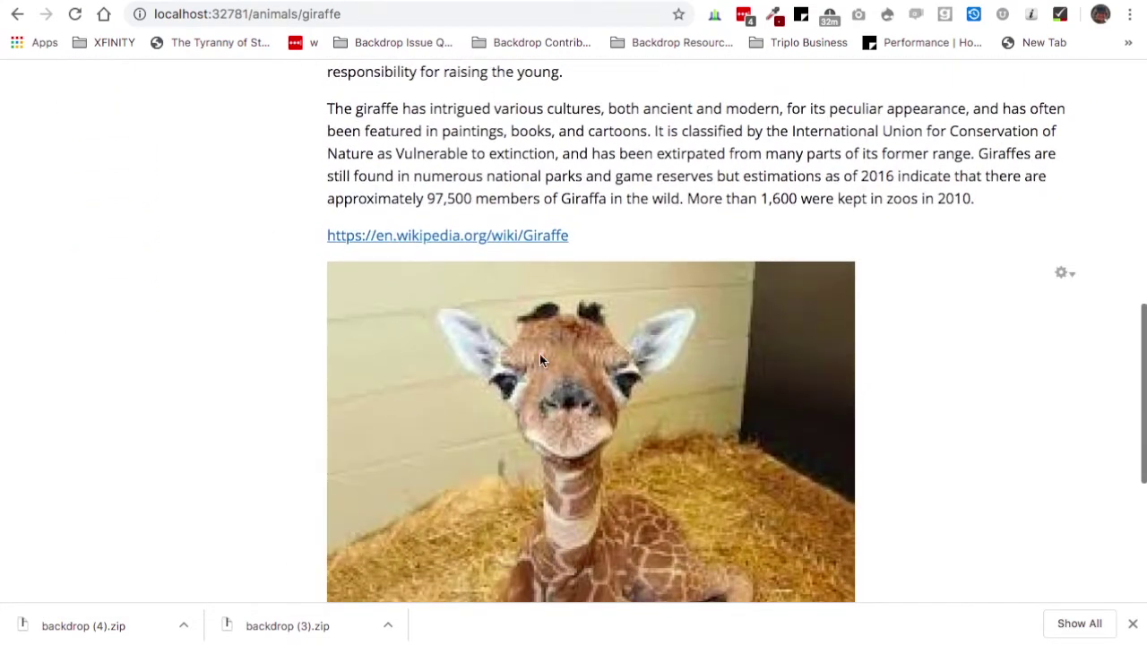
scroll(568, 408, "down", 5)
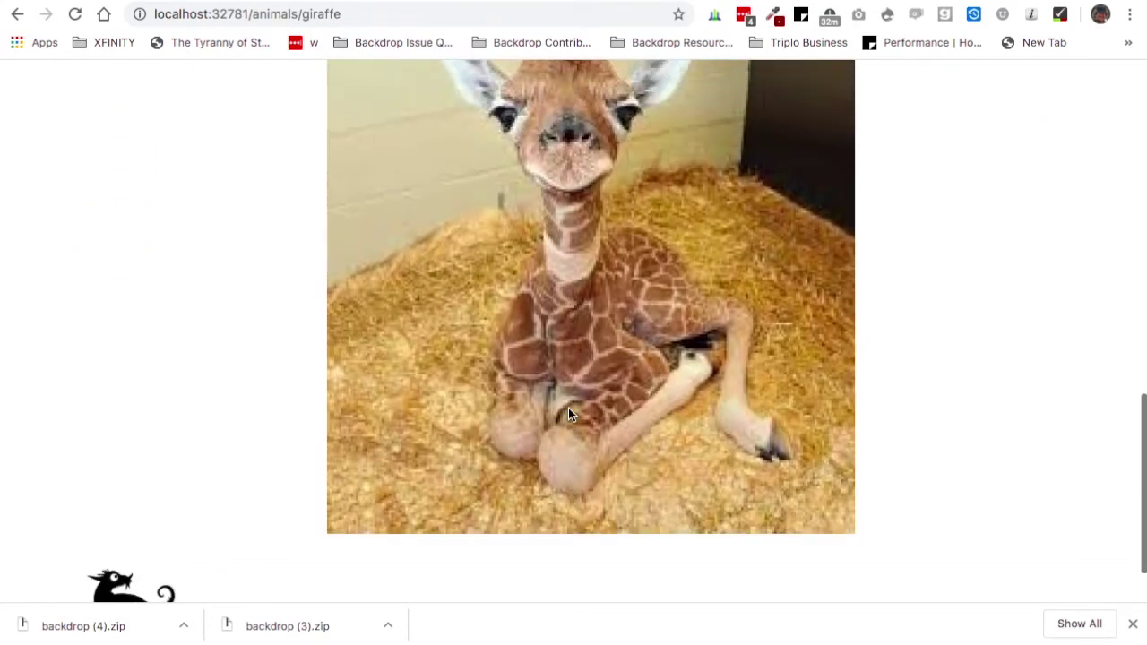
scroll(568, 408, "up", 5)
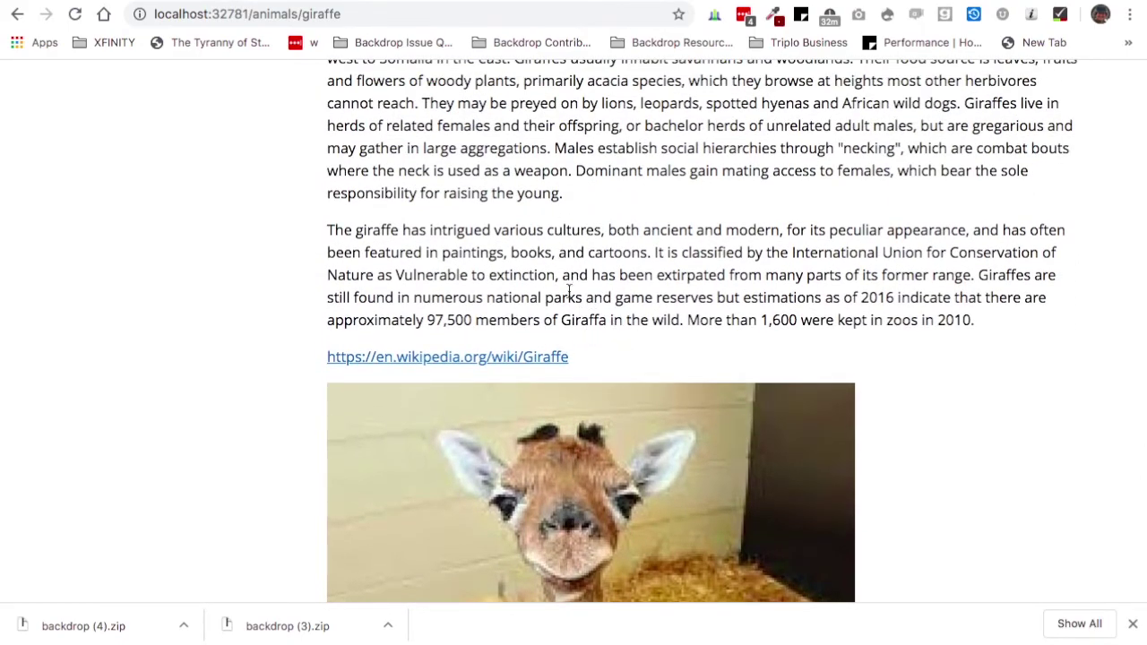
scroll(568, 313, "up", 5)
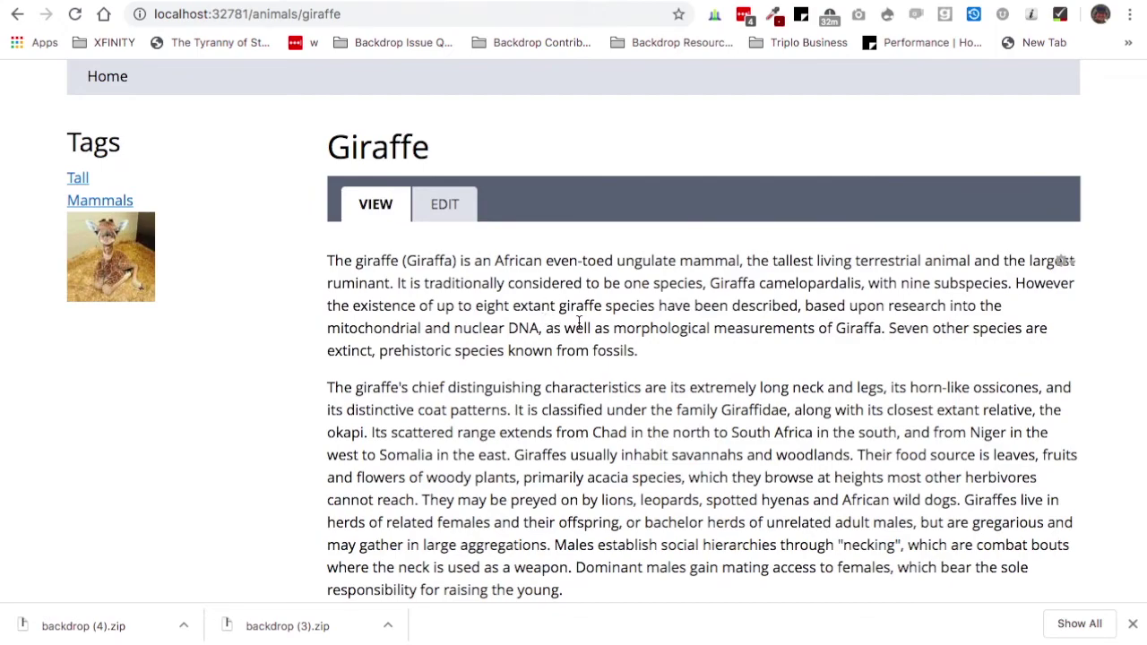
scroll(578, 321, "up", 3)
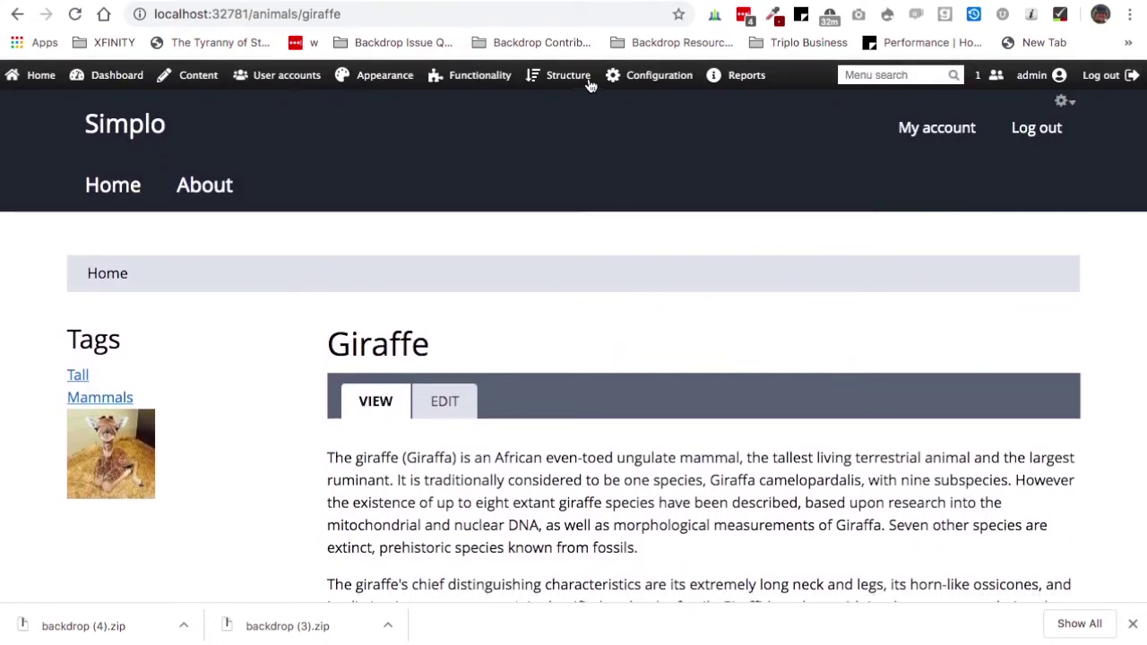
Change the Animals layout's template to Harris and save the layout configuration.
mouse_move(584, 79)
mouse_move(568, 192)
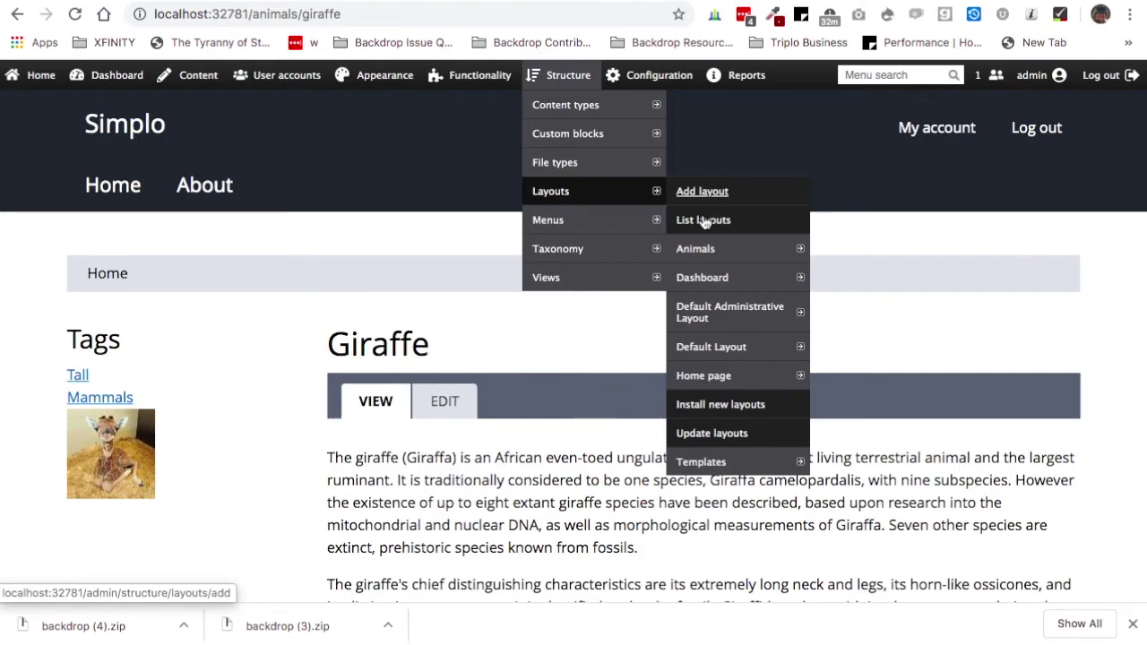
left_click(706, 253)
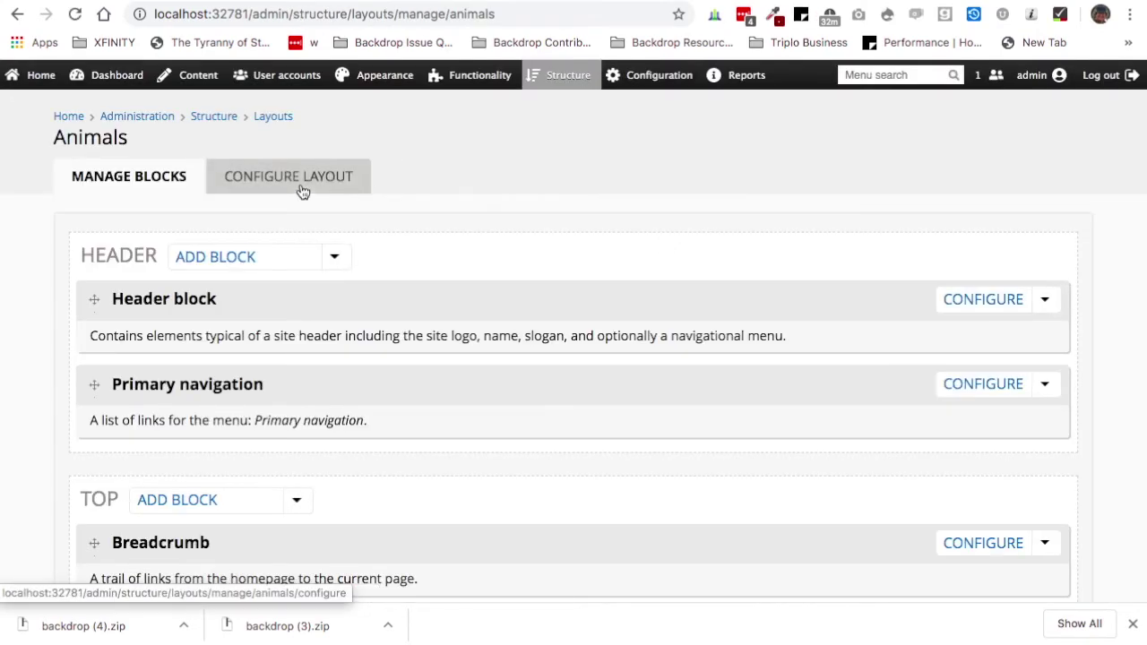
left_click(302, 191)
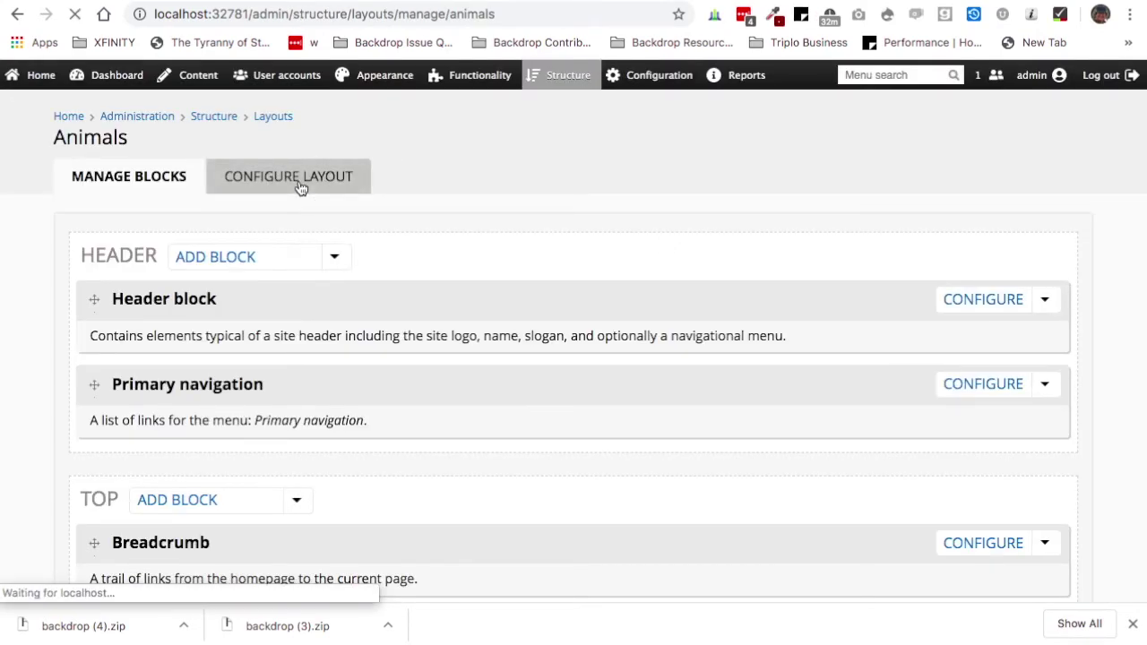
scroll(385, 404, "down", 2)
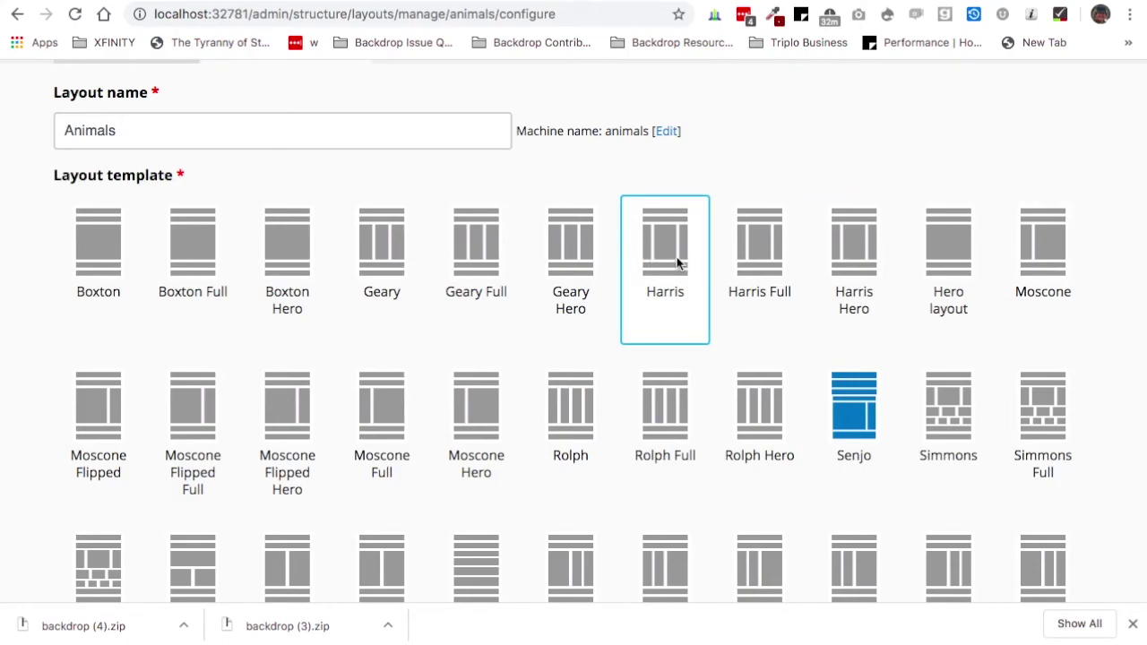
scroll(676, 266, "down", 5)
scroll(675, 272, "down", 3)
left_click(159, 554)
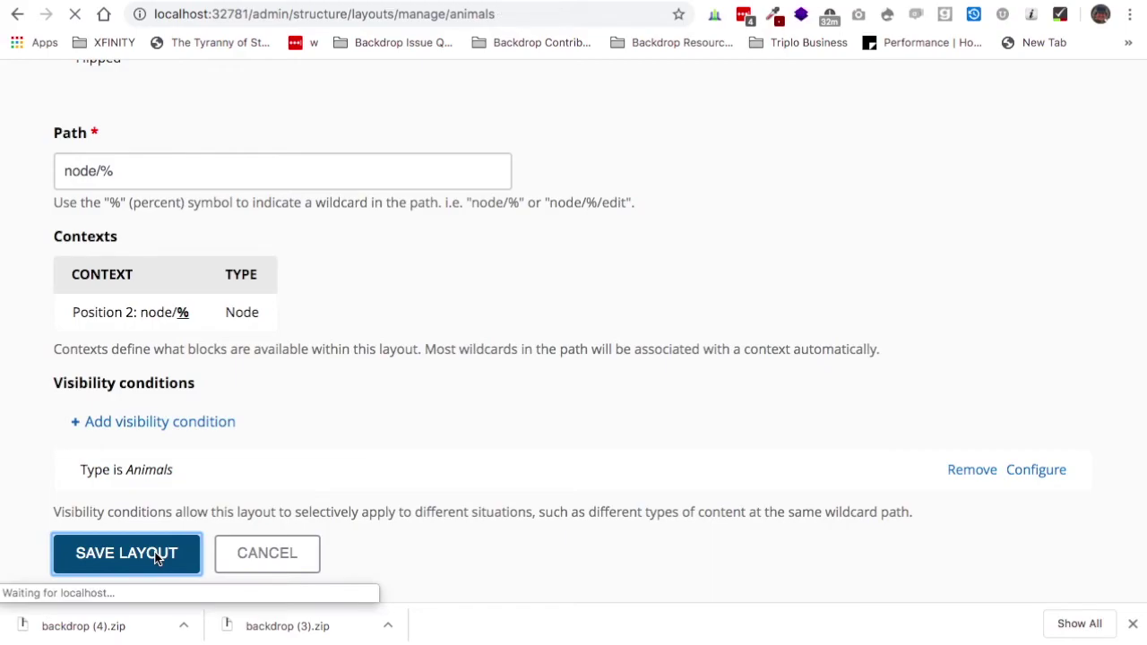
Move the Page title block and the large field_image block from Content to the Second Sidebar region and save the layout.
scroll(293, 475, "down", 3)
scroll(292, 475, "down", 4)
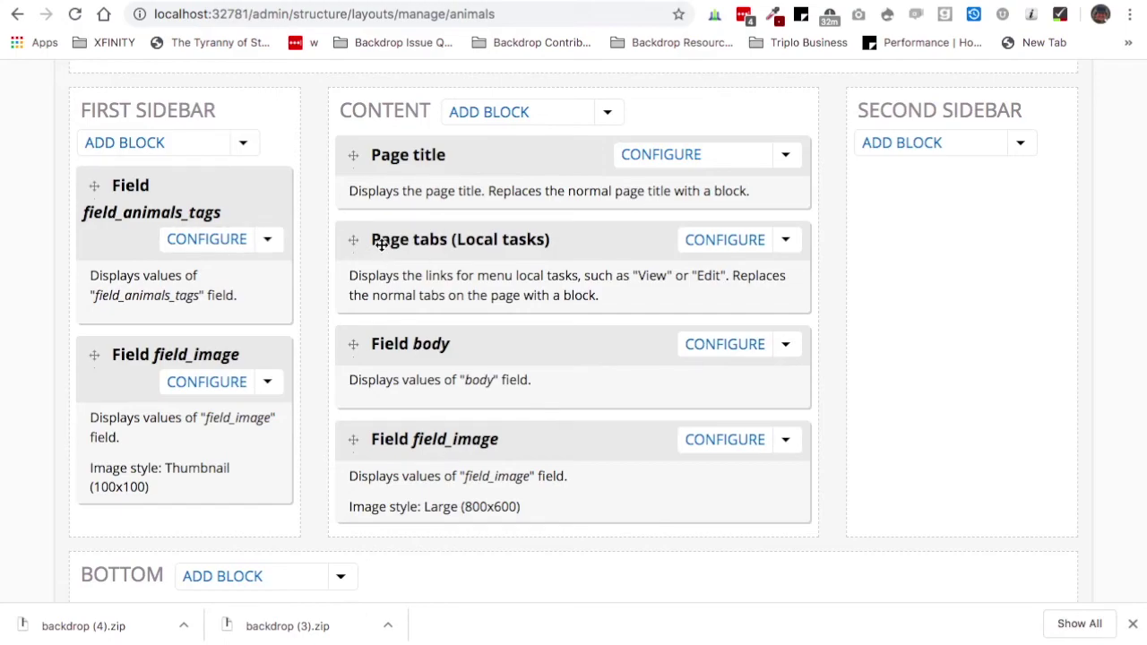
left_click_drag(353, 154, 890, 191)
left_click_drag(355, 354, 894, 355)
left_click_drag(348, 363, 878, 335)
scroll(604, 379, "down", 5)
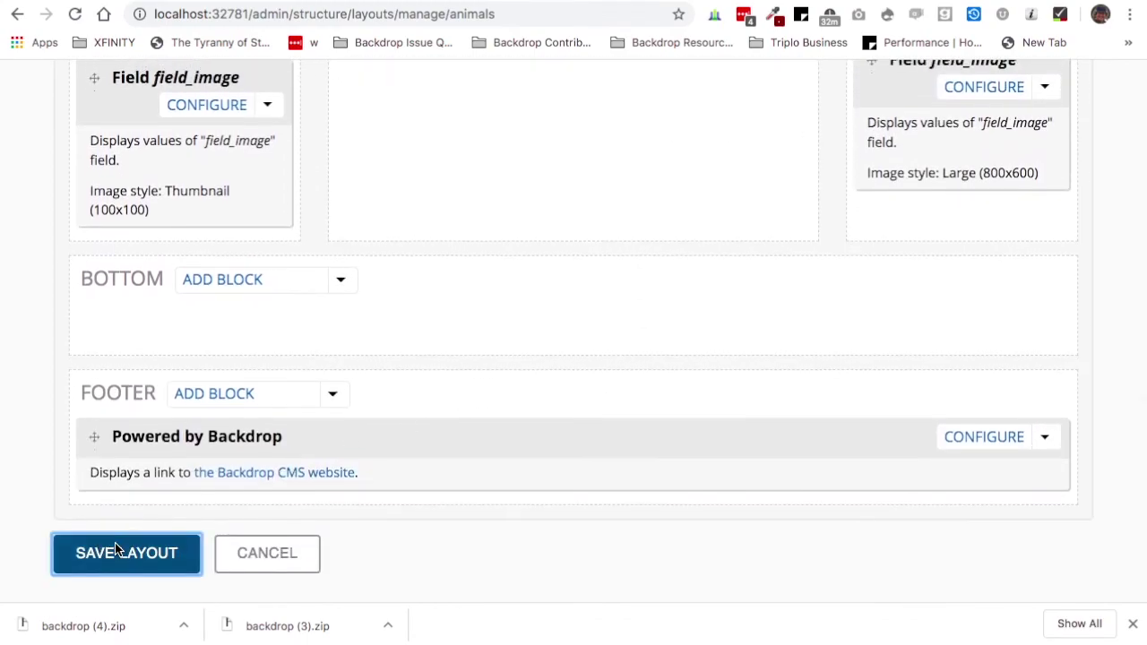
left_click(116, 547)
scroll(153, 462, "down", 3)
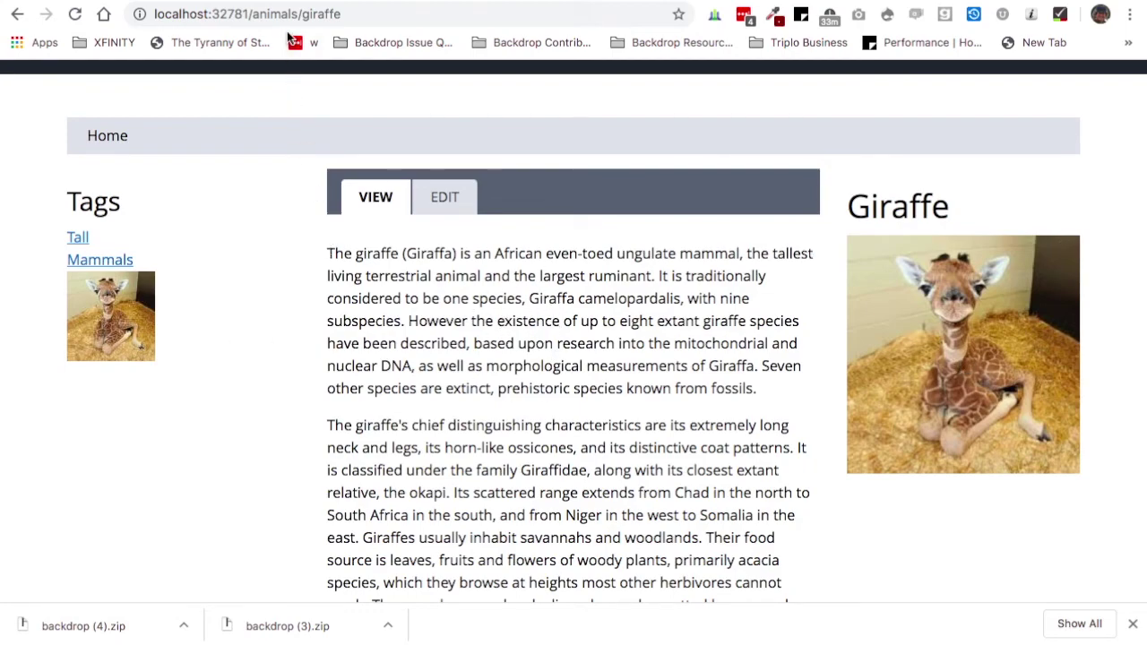
Open the Giraffe post's address in a logged-out browser window and review the Harris layout as a visitor.
left_click(257, 16)
key("ctrl+c")
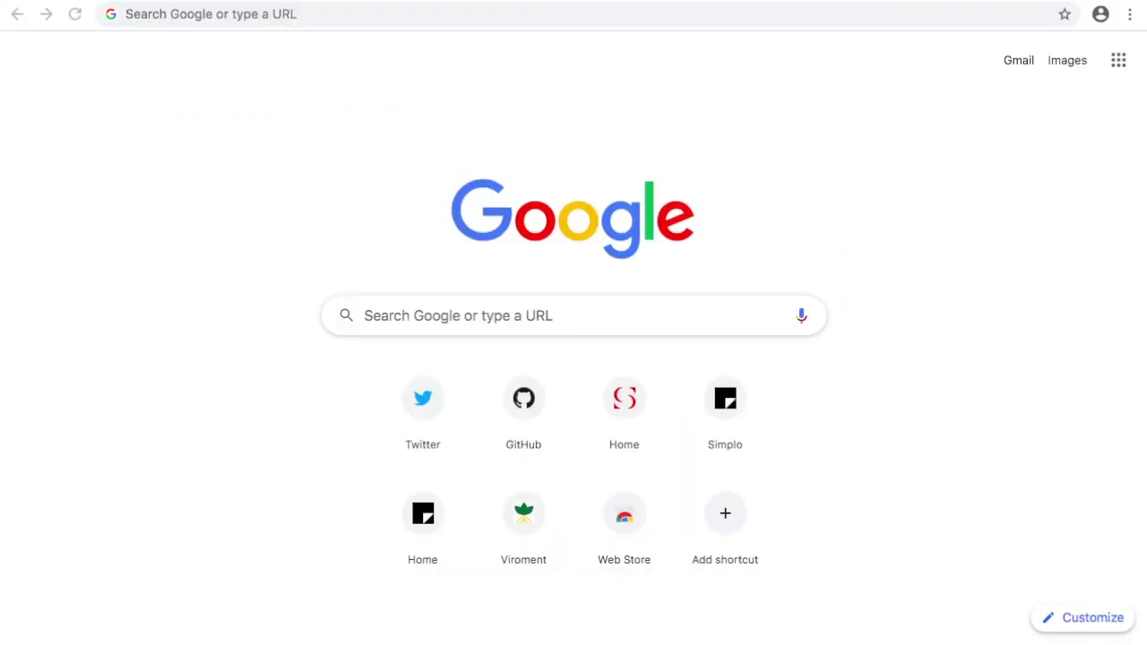
left_click(300, 15)
key("ctrl+v")
key("Return")
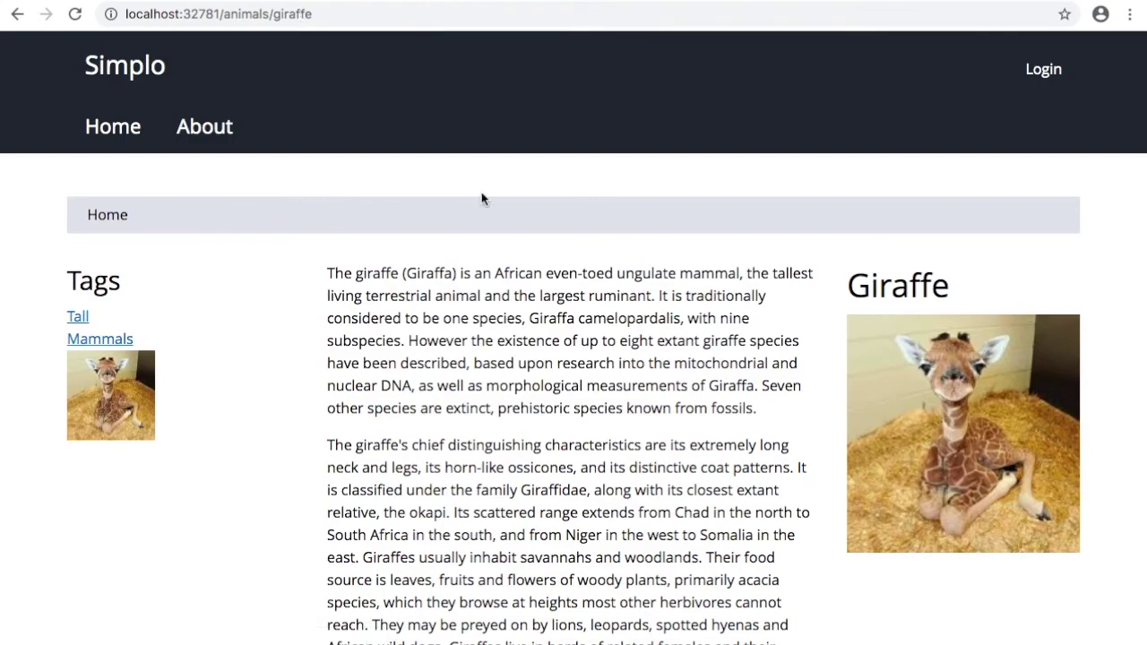
scroll(658, 317, "down", 2)
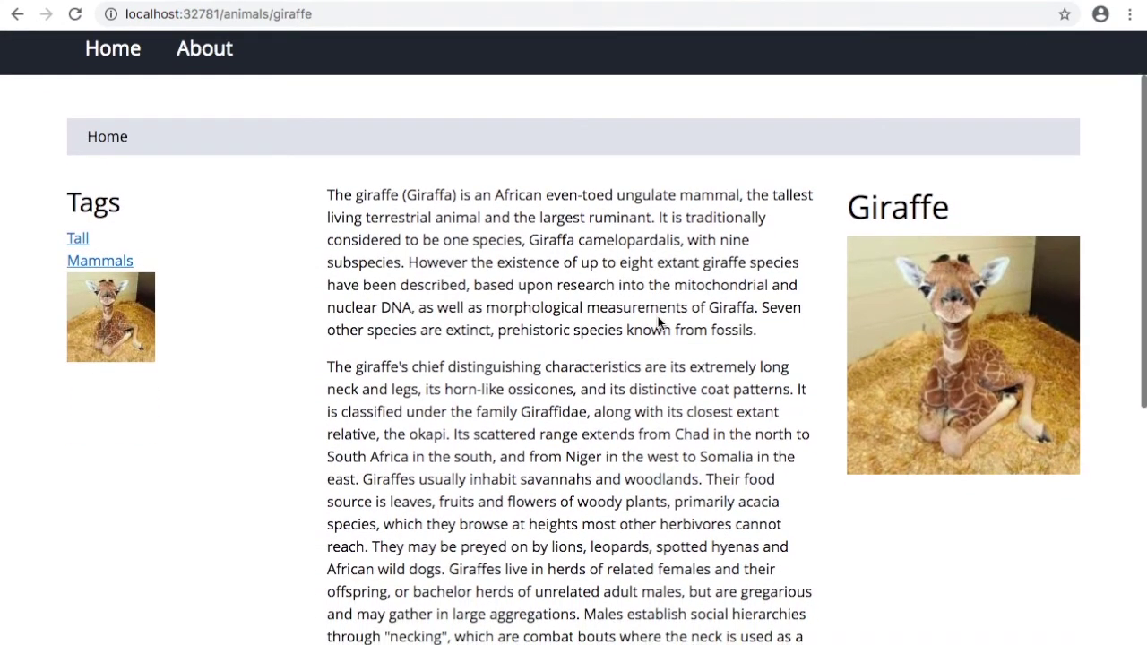
scroll(507, 230, "down", 5)
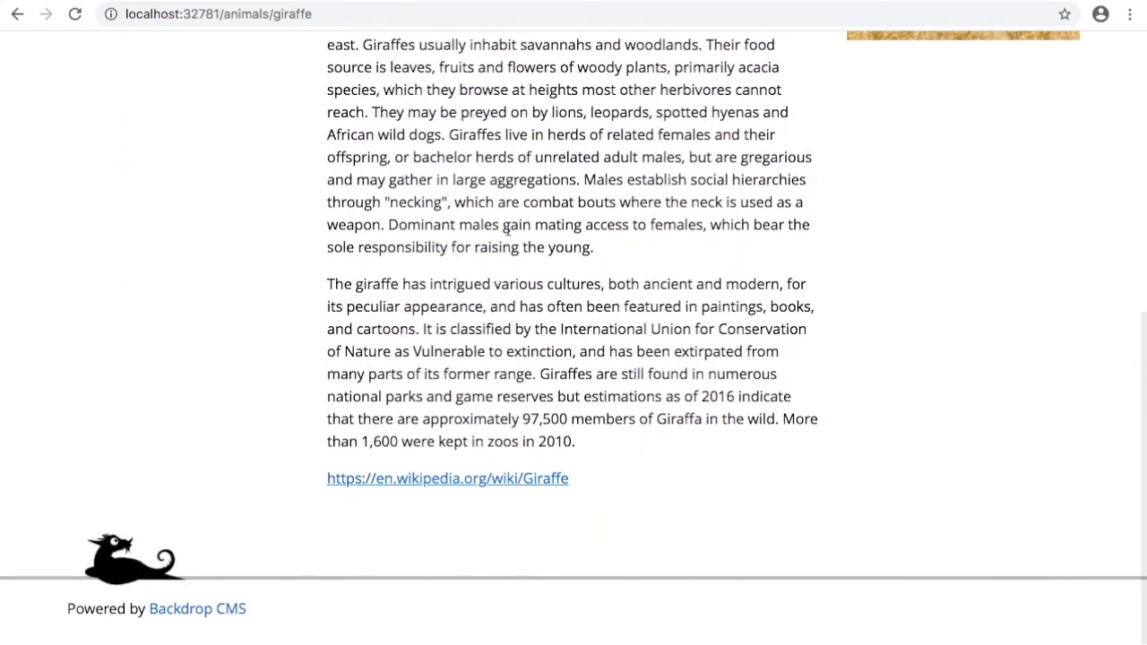
scroll(507, 229, "up", 6)
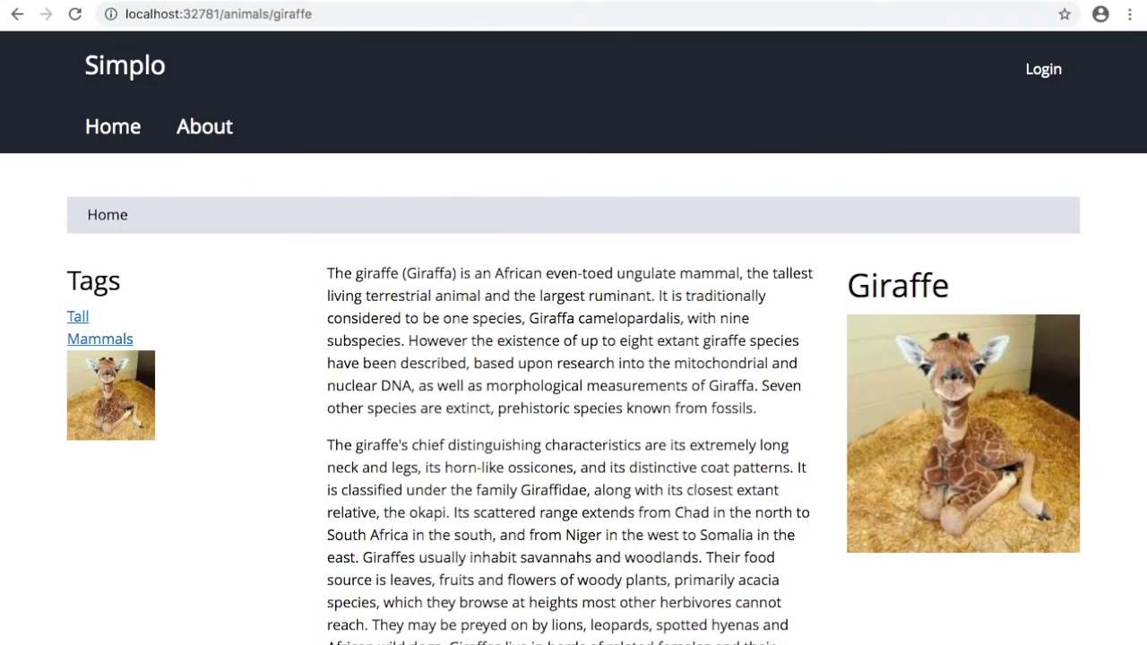
left_click(405, 1)
left_click(405, 40)
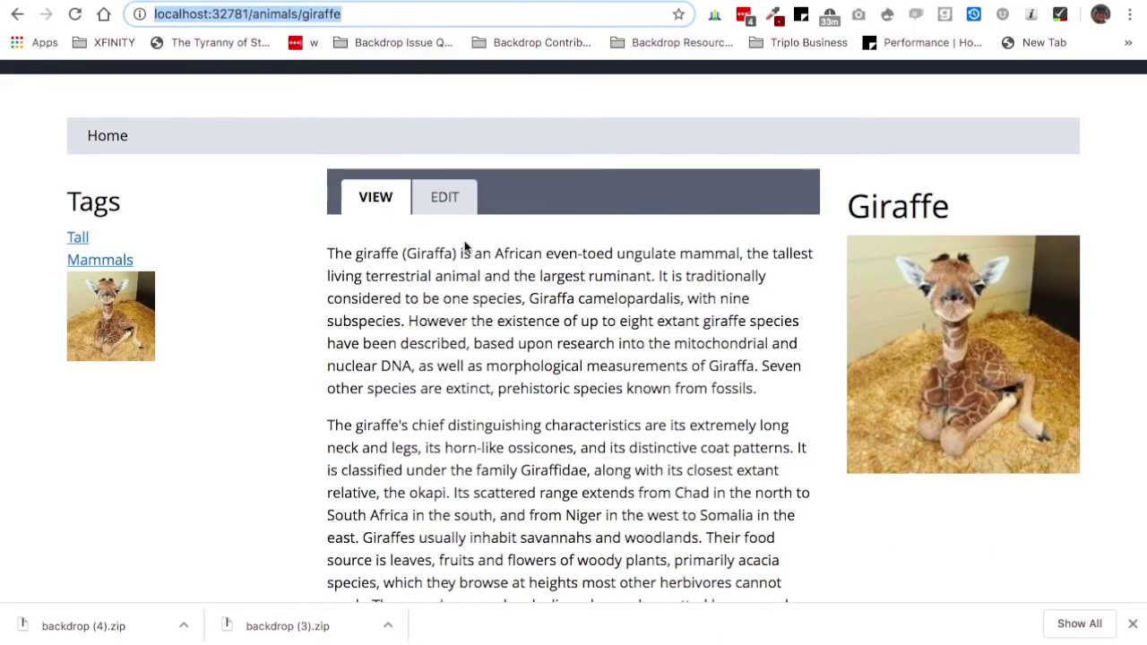
Open the site's list of layouts and start adding a new layout.
scroll(465, 242, "up", 3)
mouse_move(536, 85)
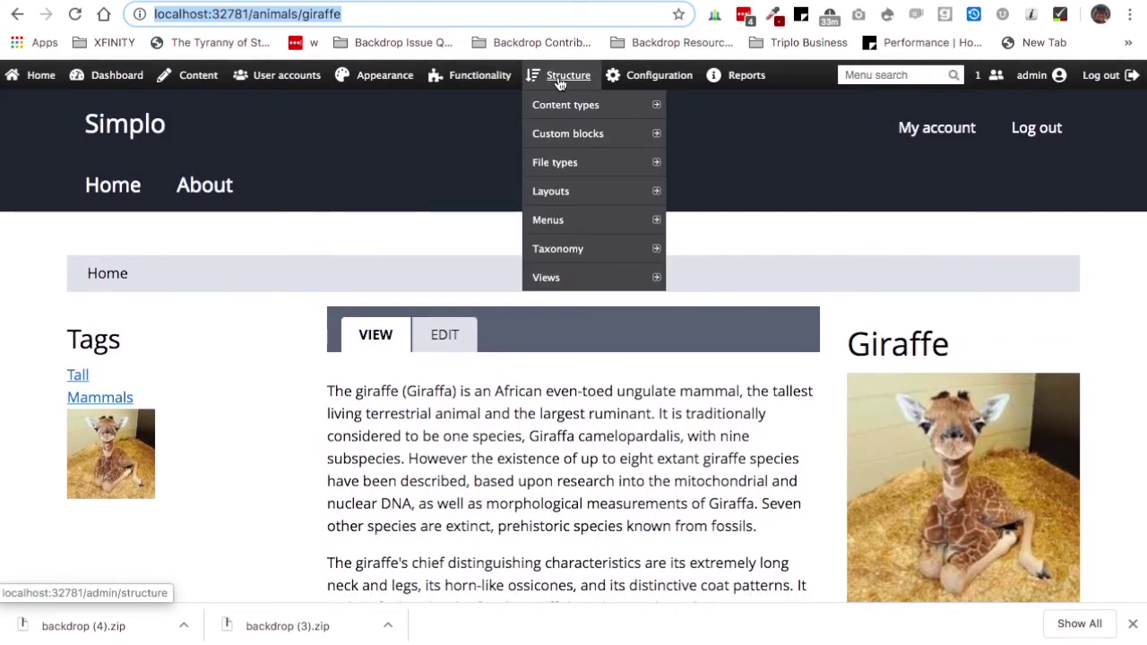
mouse_move(558, 198)
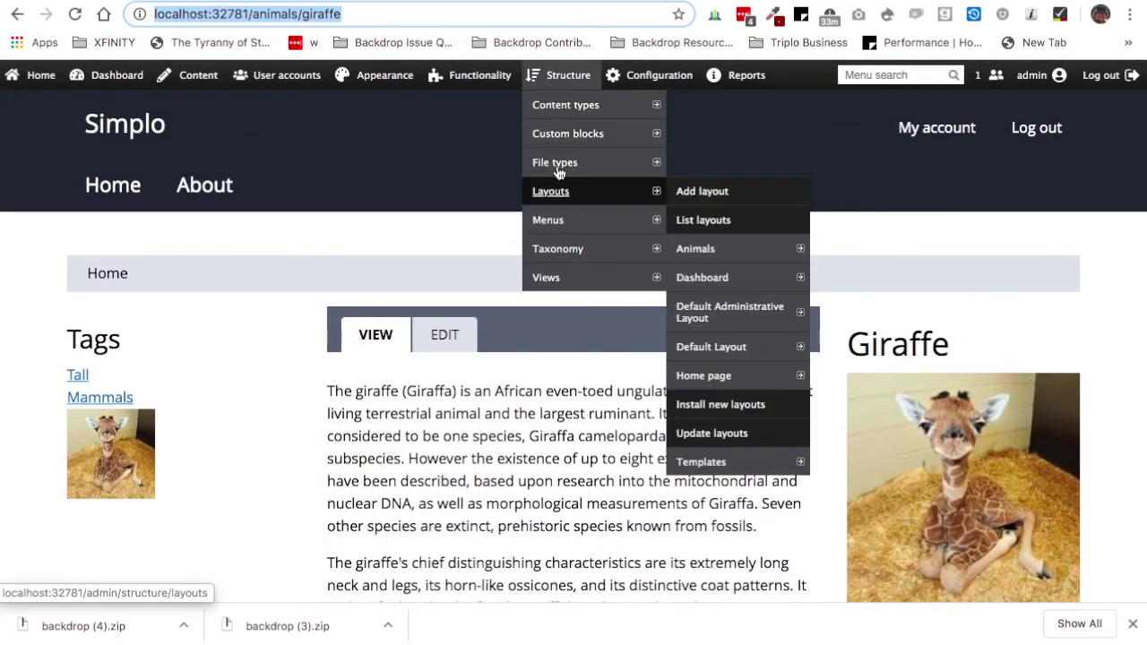
mouse_move(556, 173)
left_click(558, 196)
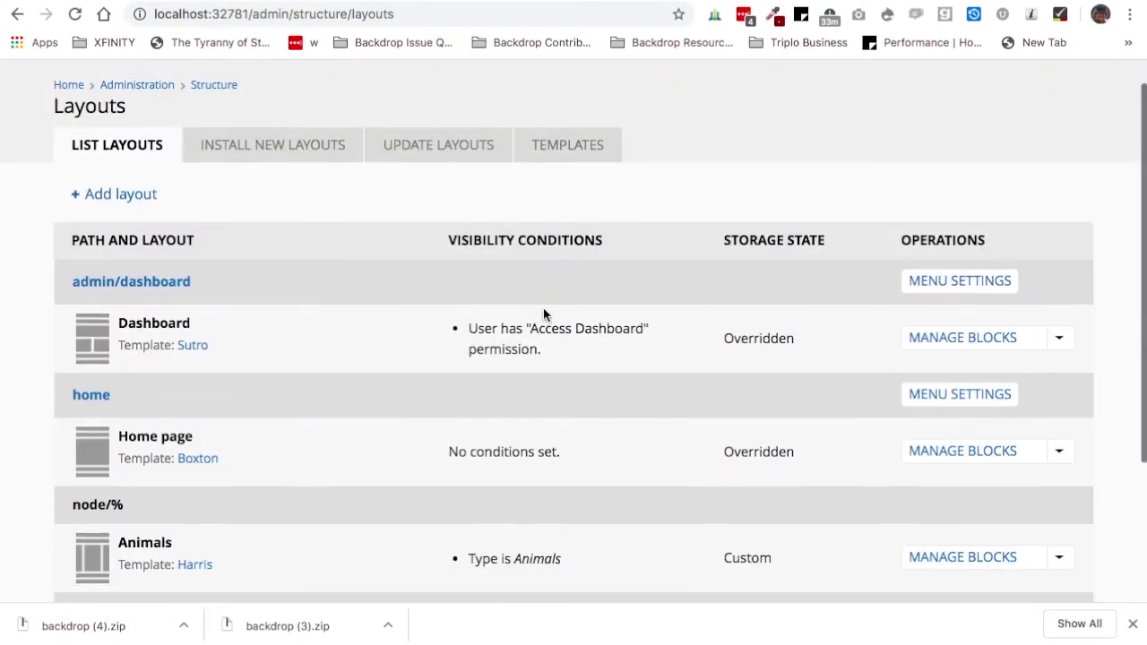
scroll(543, 309, "down", 1)
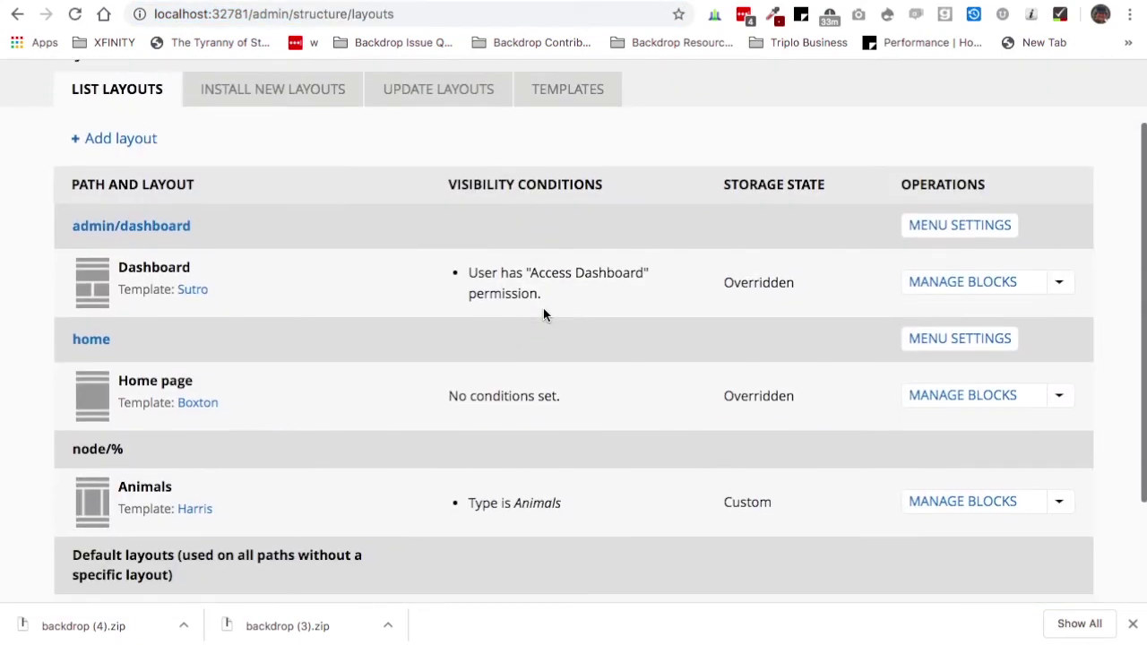
left_click(141, 144)
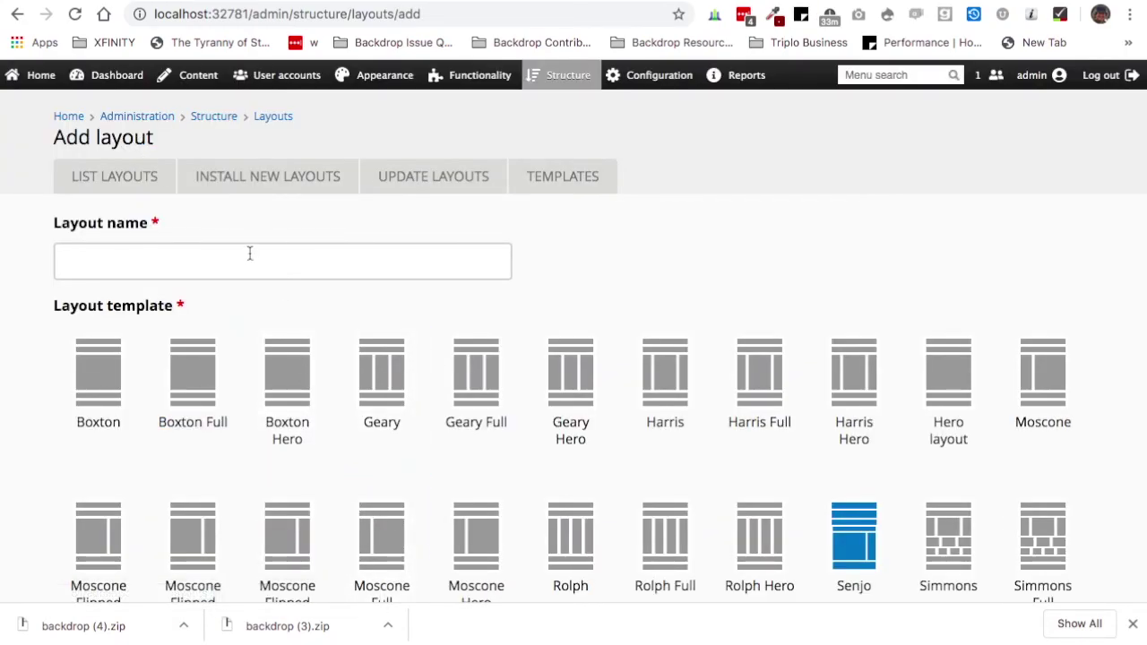
Fill in the new layout with the name Test, the Moscone Hero template and the path mypage.
left_click(250, 254)
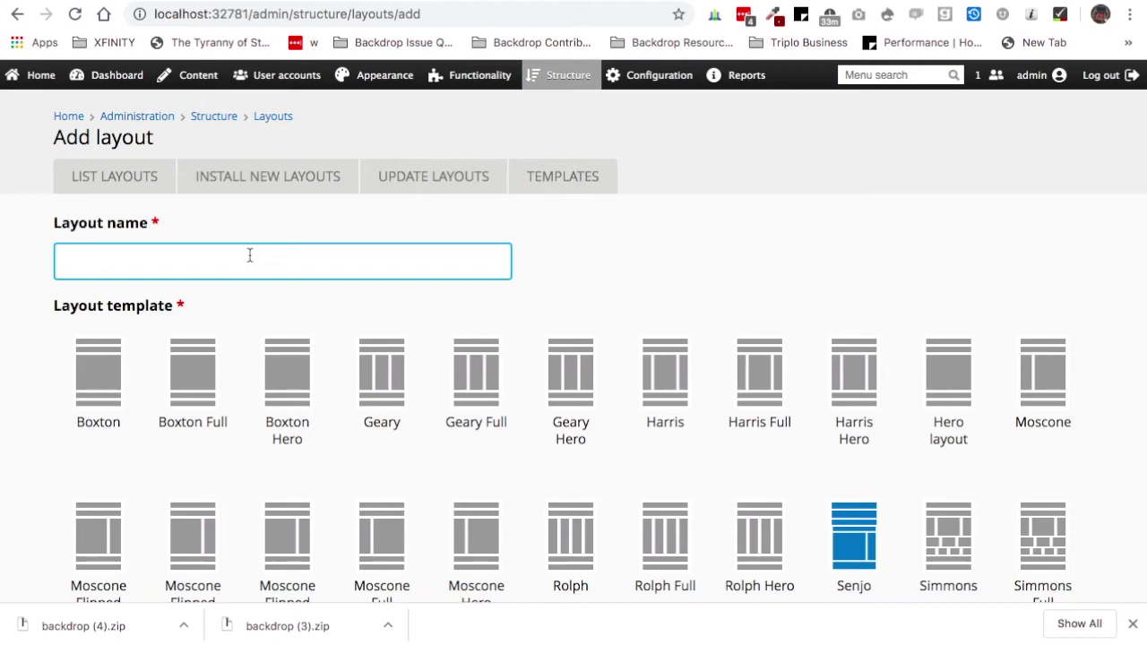
type("Test")
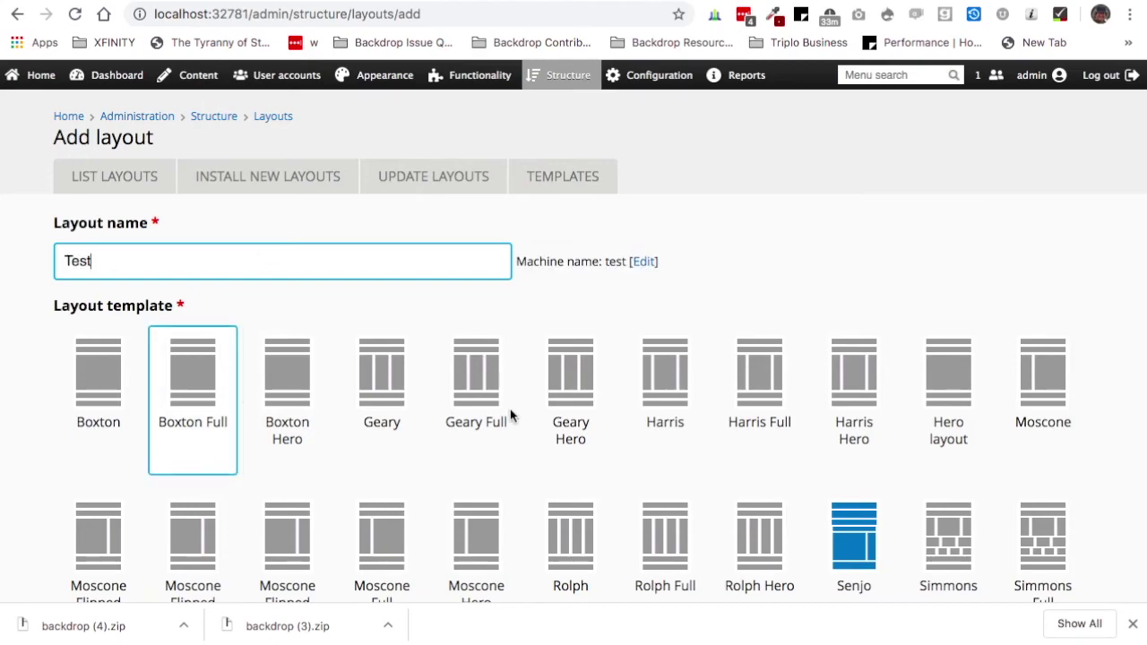
left_click(467, 531)
scroll(466, 531, "down", 8)
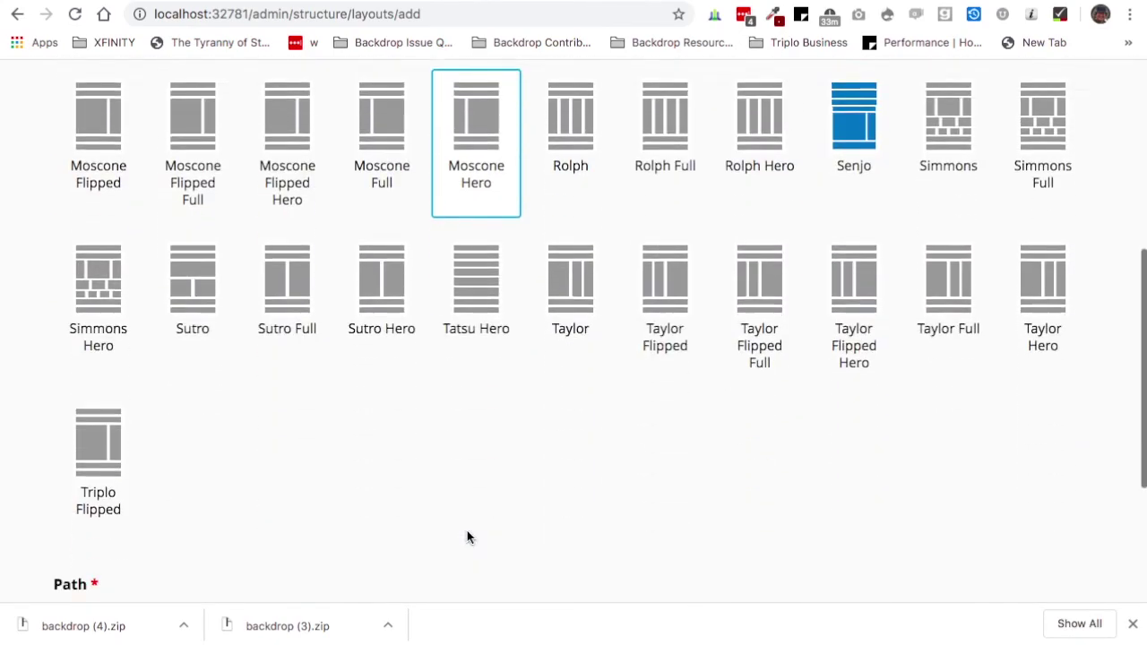
left_click(129, 370)
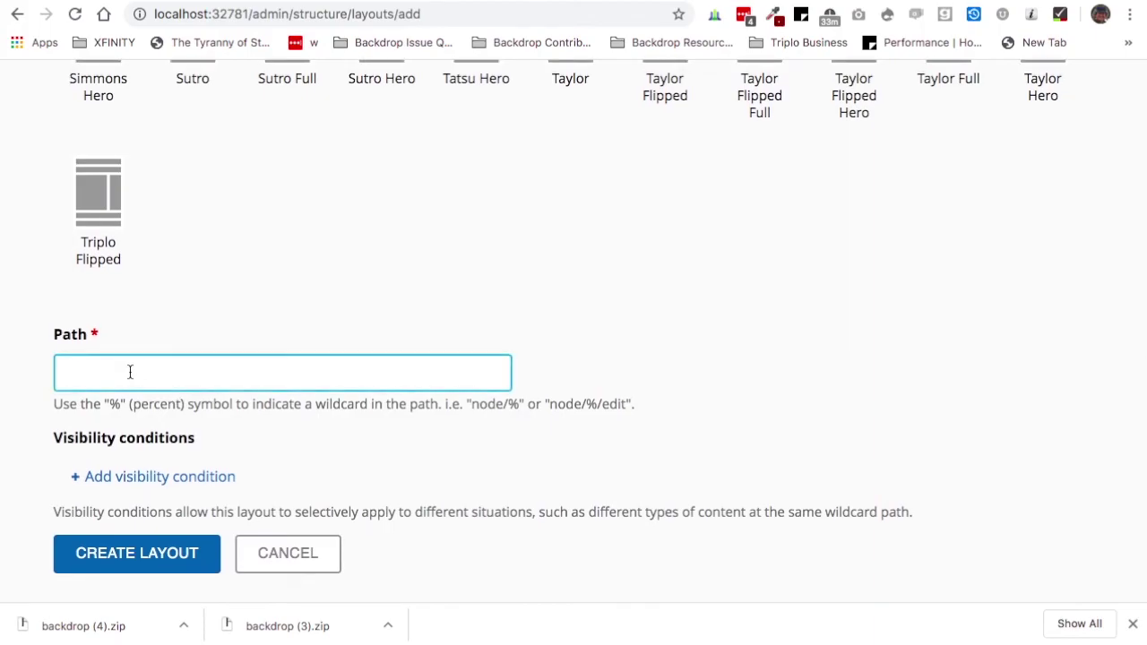
type("mypage")
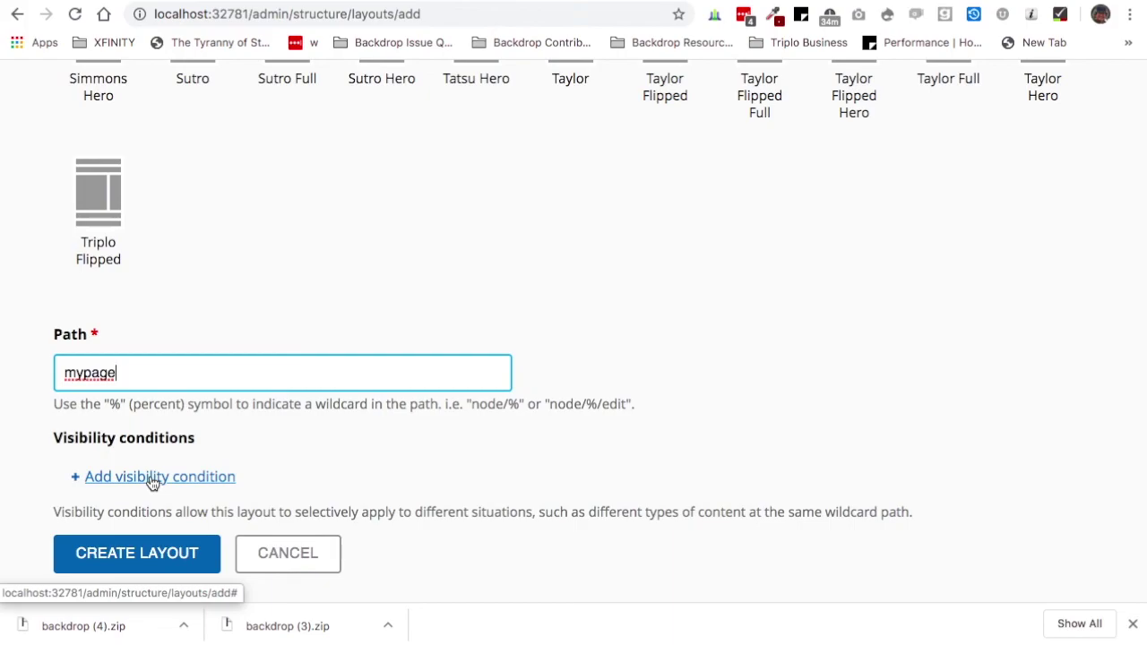
key("Return")
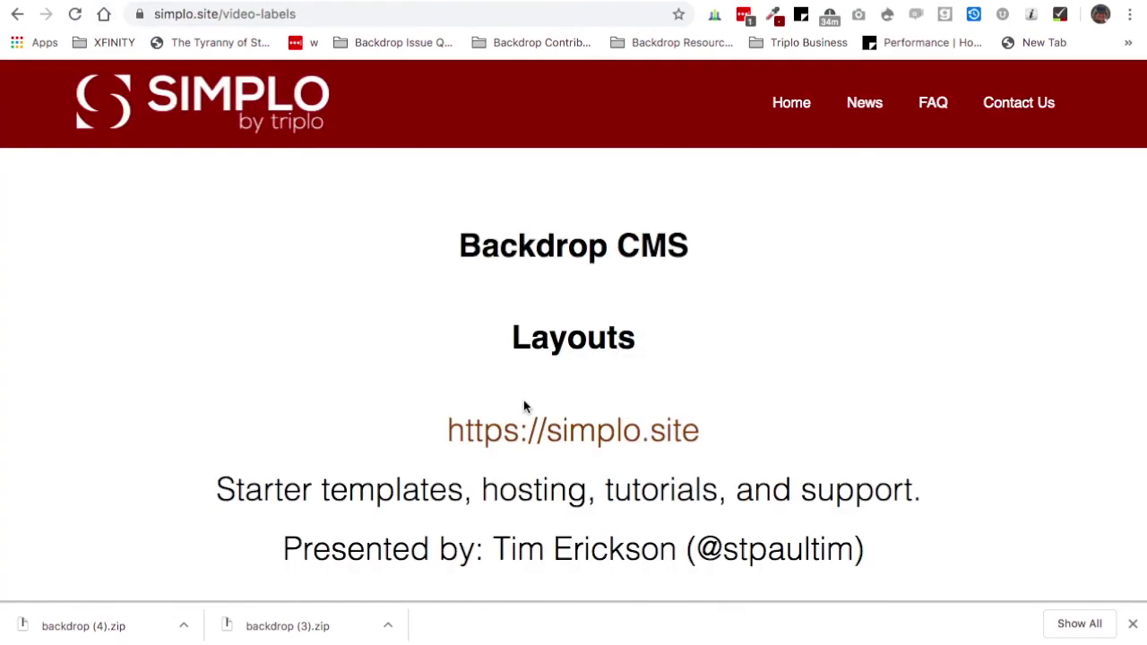
scroll(524, 408, "down", 1)
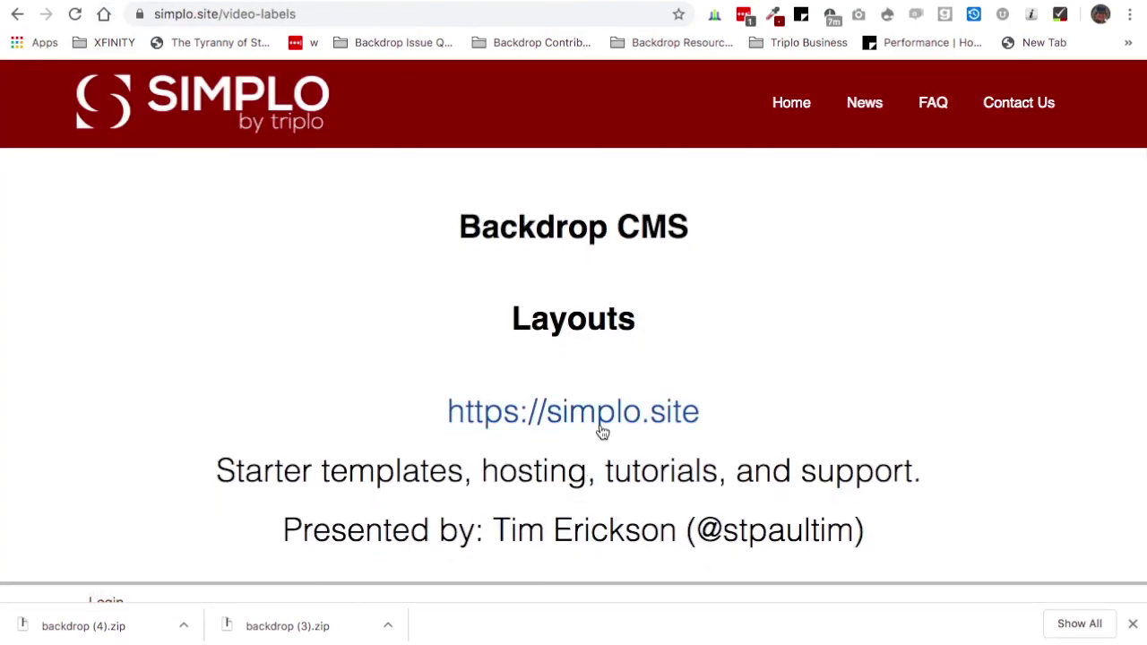
scroll(603, 432, "up", 1)
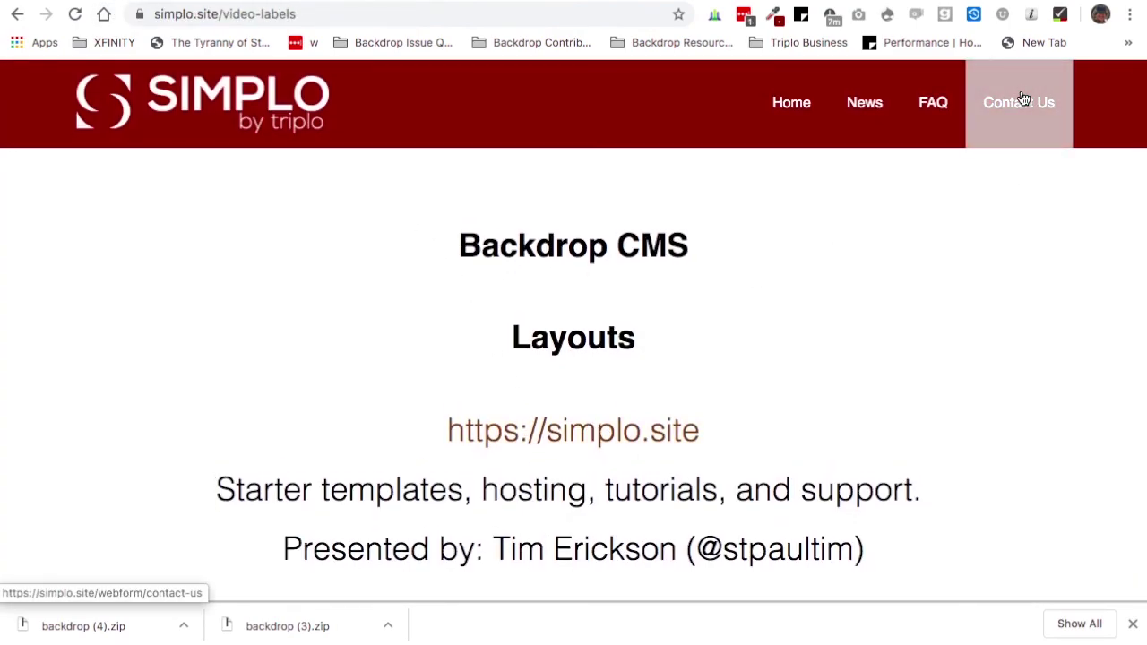